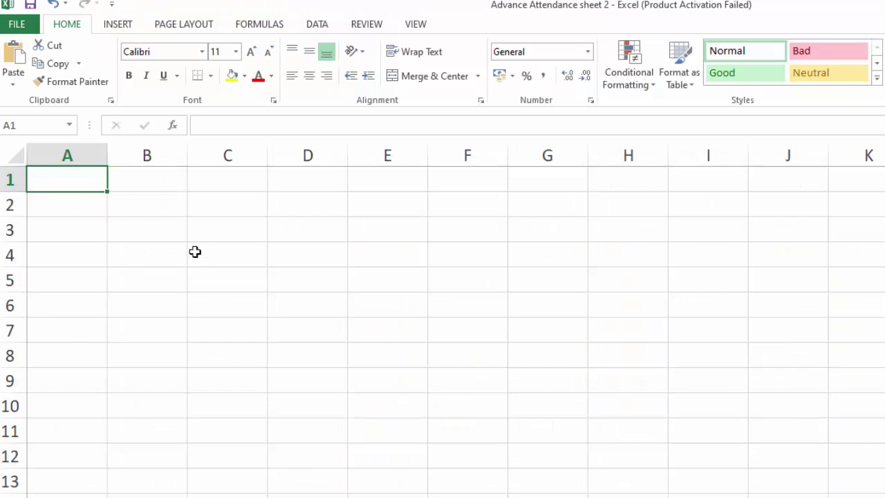
Enter the label Months in A1 and set the data validation of B1 to allow a List.
{"action": "scroll", "coordinate": [381, 376], "scroll_direction": "up", "scroll_amount": 3}
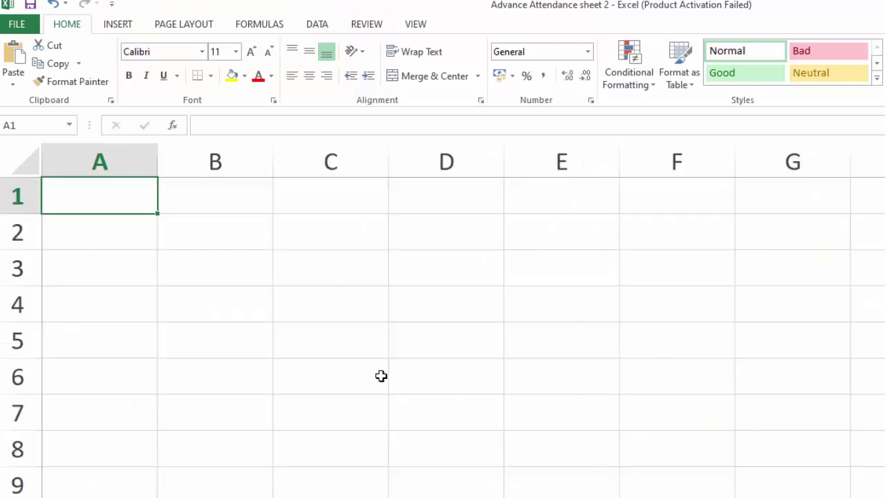
{"action": "type", "text": "Months"}
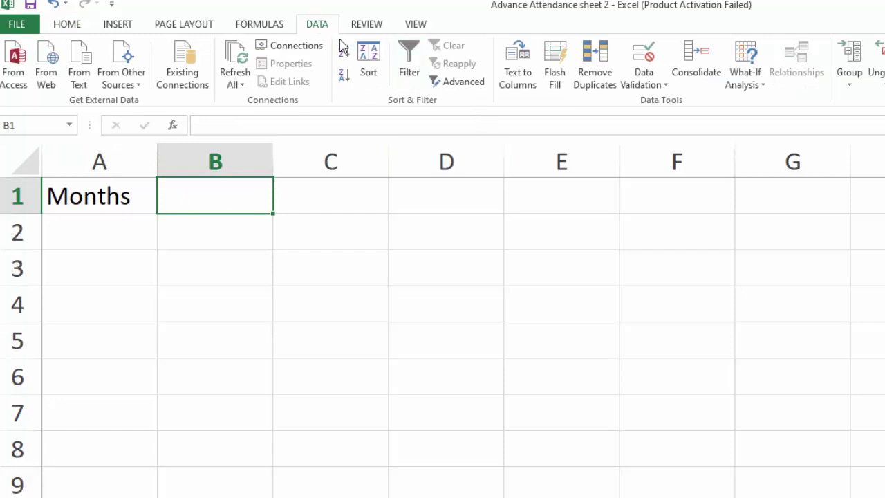
{"action": "left_click", "coordinate": [638, 92]}
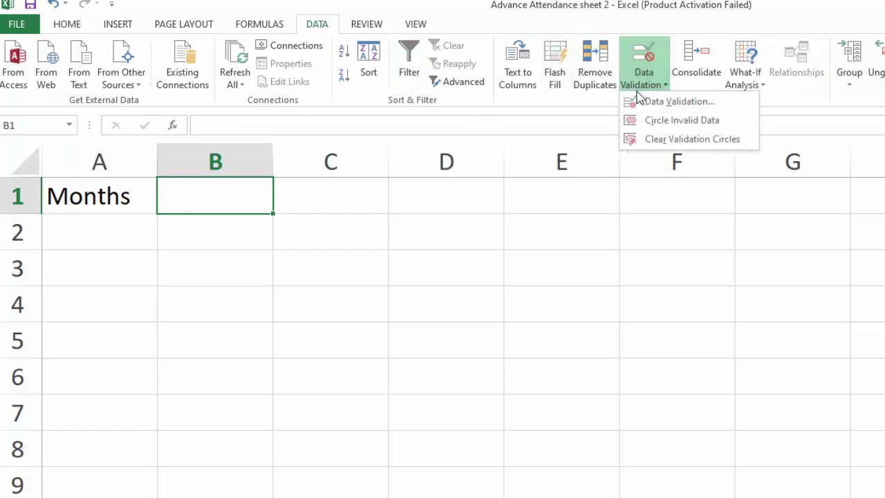
{"action": "left_click", "coordinate": [646, 101]}
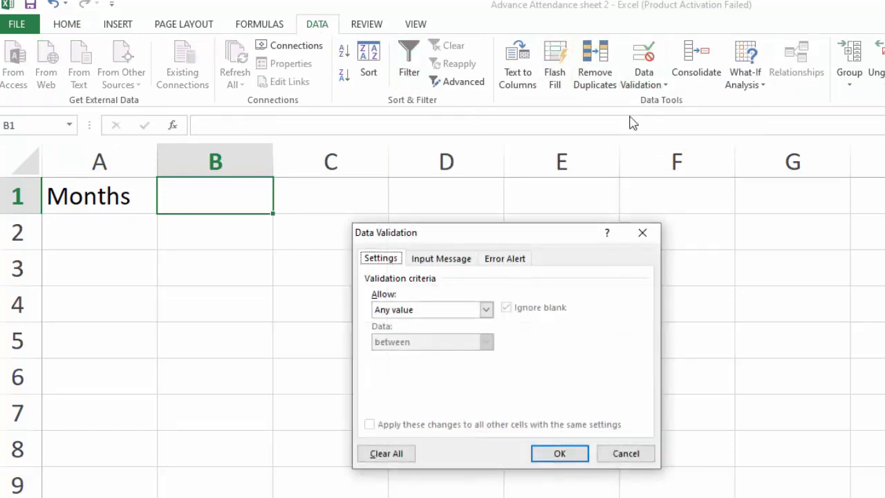
{"action": "left_click", "coordinate": [486, 309]}
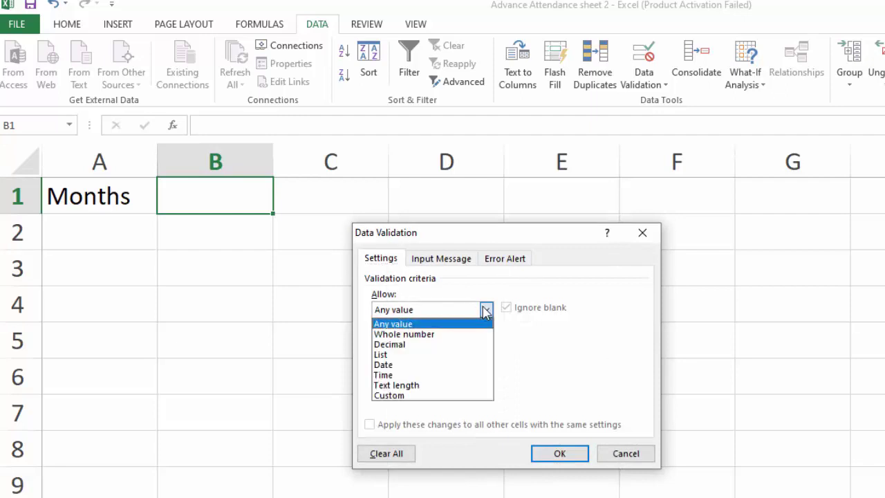
{"action": "left_click", "coordinate": [435, 355]}
{"action": "left_click", "coordinate": [483, 375]}
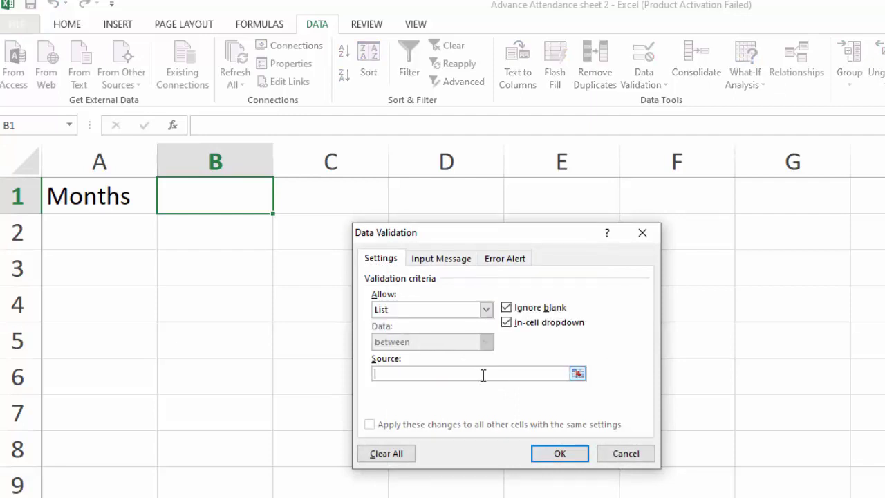
Set B1's list source to Jan,Feb,March,April,May,June,July,Aug,Sep,Oct,Nov,Dec and apply the validation.
{"action": "type", "text": "Jan,Feb,March,APril"}
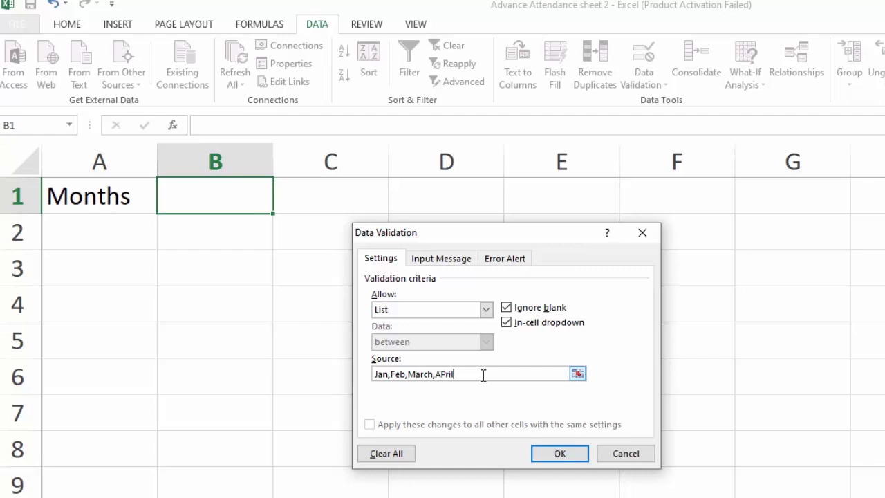
{"action": "key", "text": "BackSpace"}
{"action": "key", "text": "BackSpace"}
{"action": "key", "text": "BackSpace"}
{"action": "key", "text": "BackSpace"}
{"action": "type", "text": "pril,Ma"}
{"action": "type", "text": "y,Jun"}
{"action": "type", "text": "e,July,Augu"}
{"action": "type", "text": "st"}
{"action": "key", "text": "BackSpace"}
{"action": "type", "text": "Sep,Opc"}
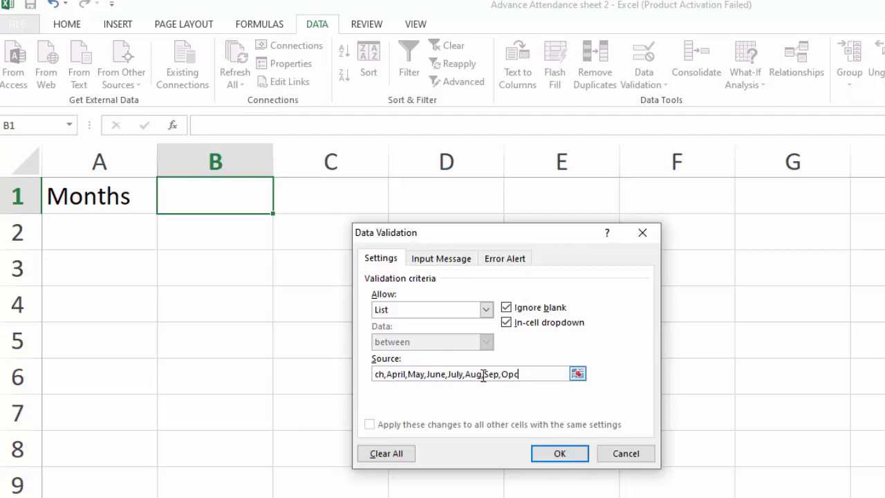
{"action": "key", "text": "BackSpace"}
{"action": "key", "text": "BackSpace"}
{"action": "type", "text": "ct,Nov,N"}
{"action": "key", "text": "BackSpace"}
{"action": "type", "text": "Dec"}
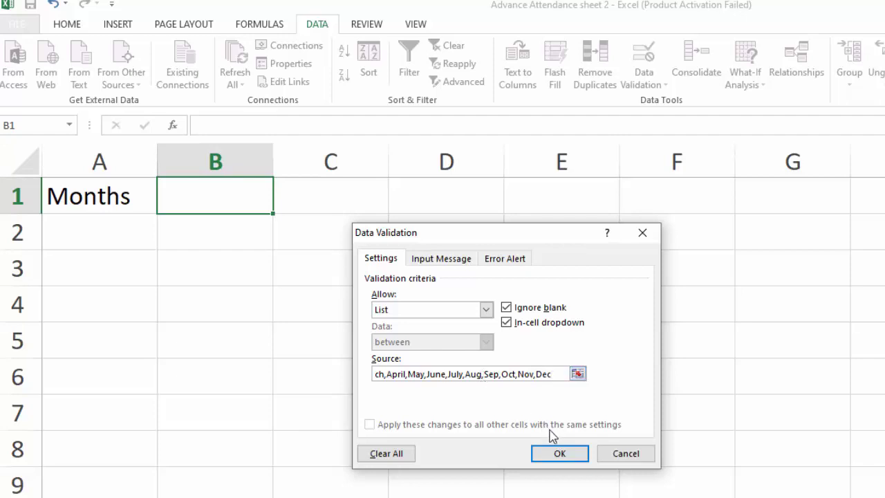
{"action": "left_click", "coordinate": [560, 455]}
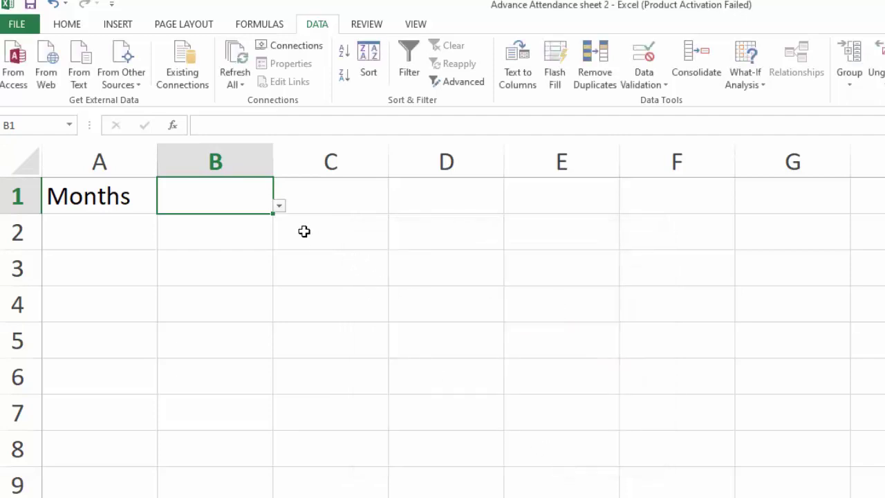
Check the month choices offered by the dropdown in B1 without choosing one.
{"action": "left_click", "coordinate": [279, 207]}
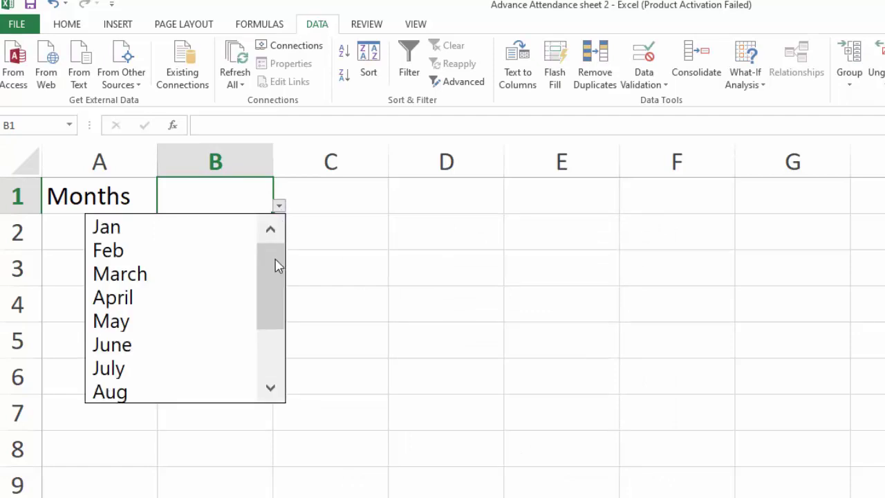
{"action": "key", "text": "Escape"}
{"action": "left_click", "coordinate": [129, 239]}
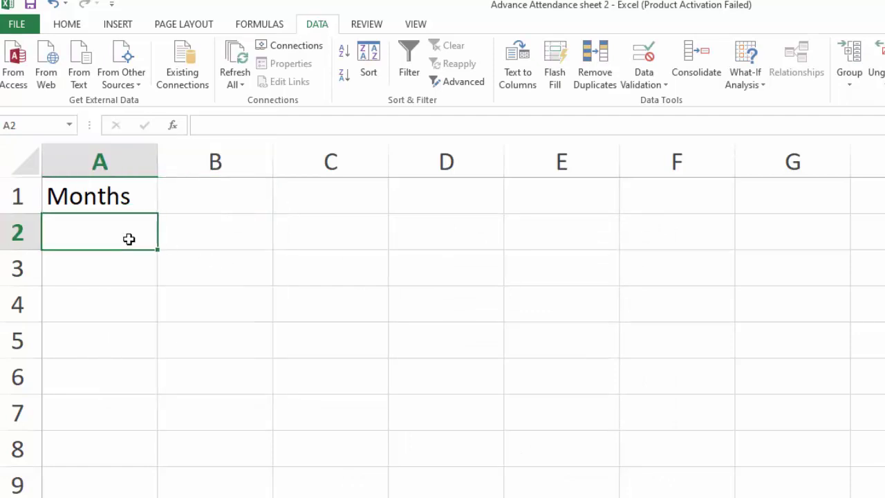
Enter the column headers E-Code, E-Name and E-Designation in cells A3 to C3.
{"action": "left_click", "coordinate": [127, 267]}
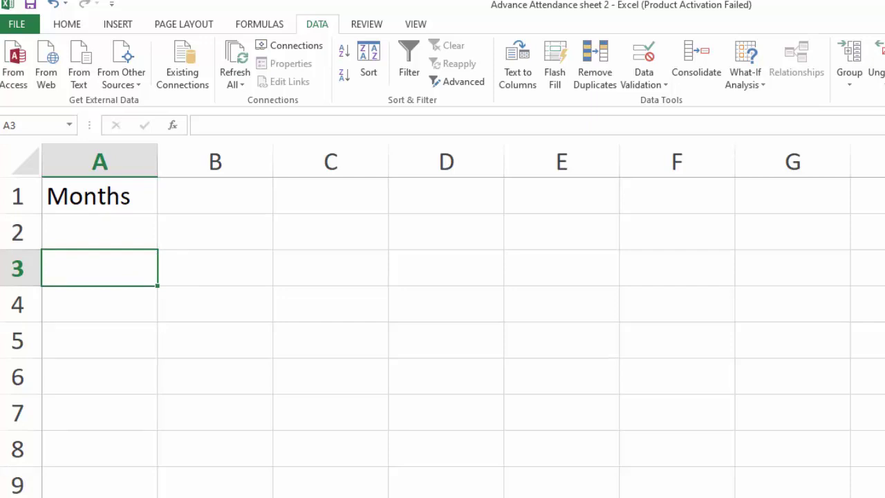
{"action": "type", "text": "E-"}
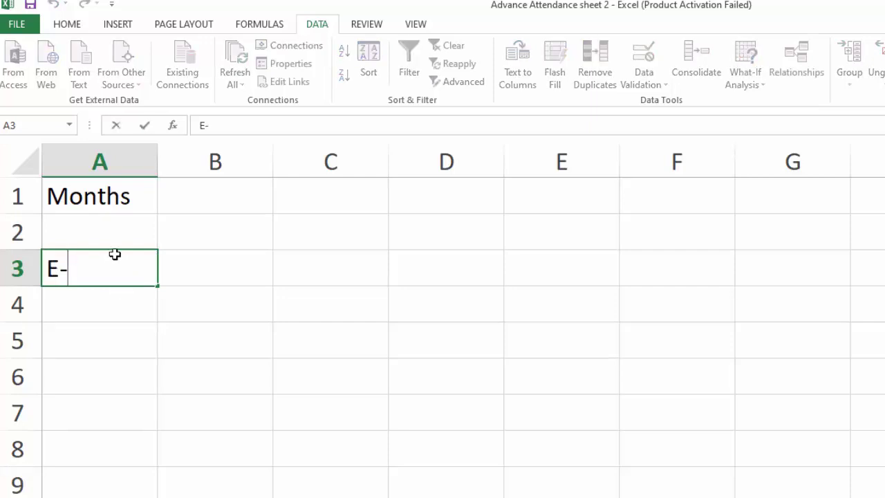
{"action": "type", "text": "Code"}
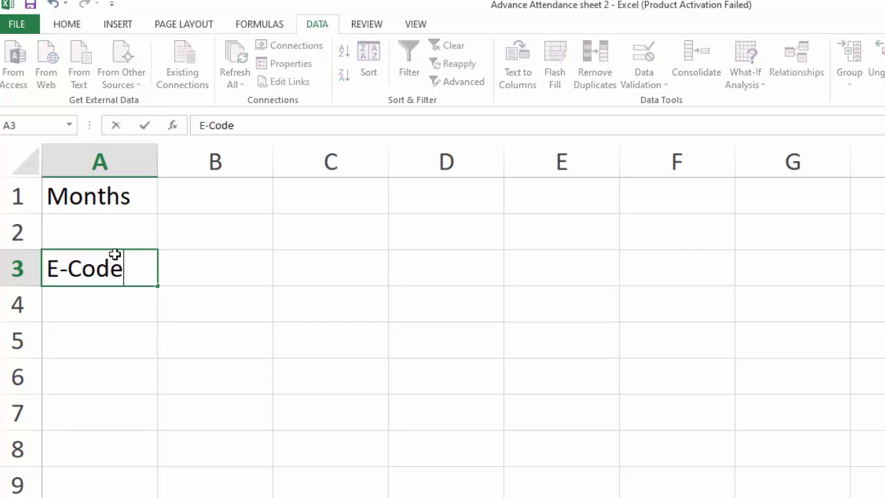
{"action": "key", "text": "Tab"}
{"action": "type", "text": "E-Name"}
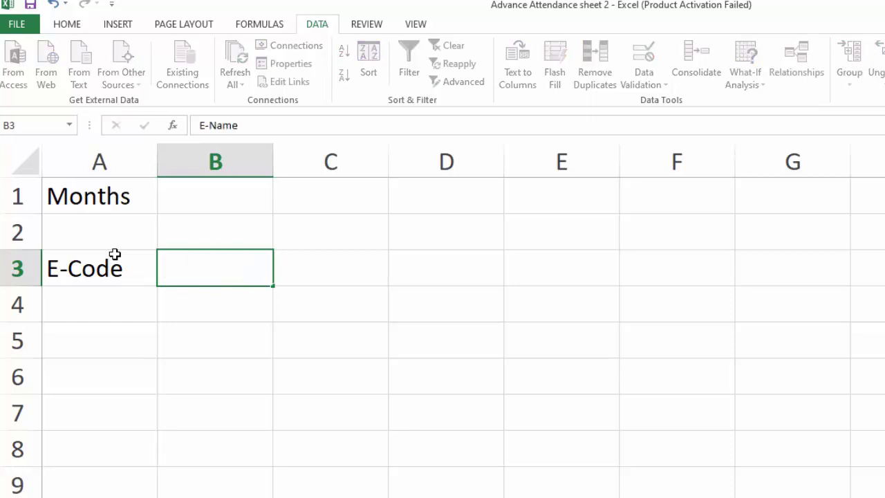
{"action": "key", "text": "Tab"}
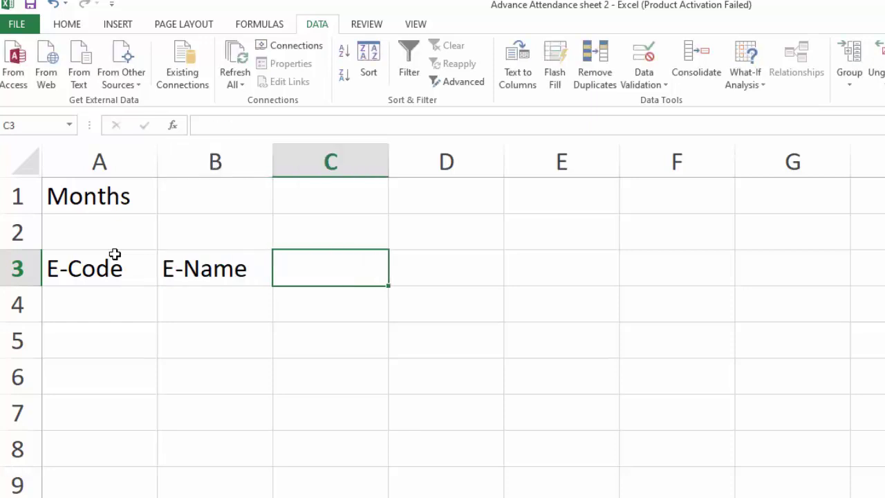
{"action": "type", "text": "E"}
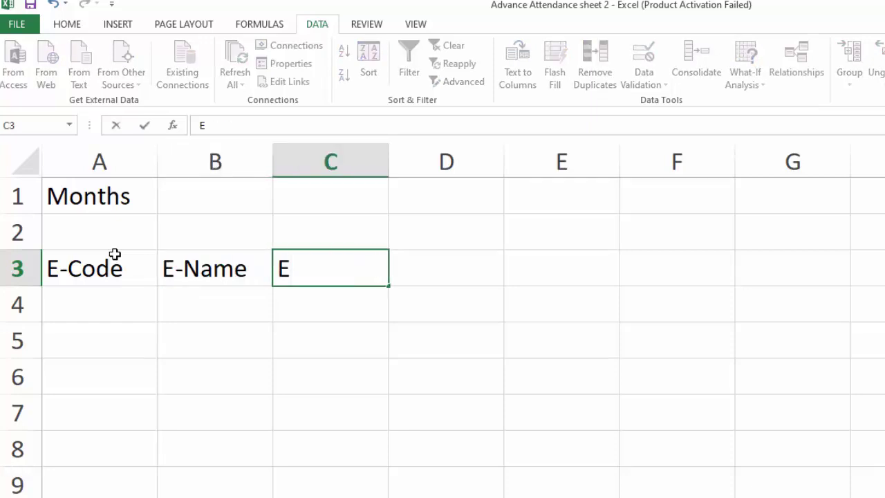
{"action": "type", "text": "-Desi"}
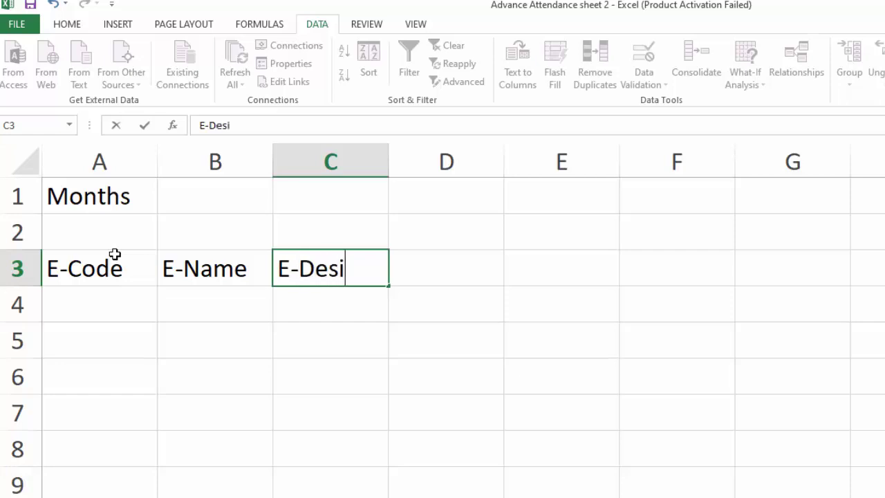
{"action": "type", "text": "gnation"}
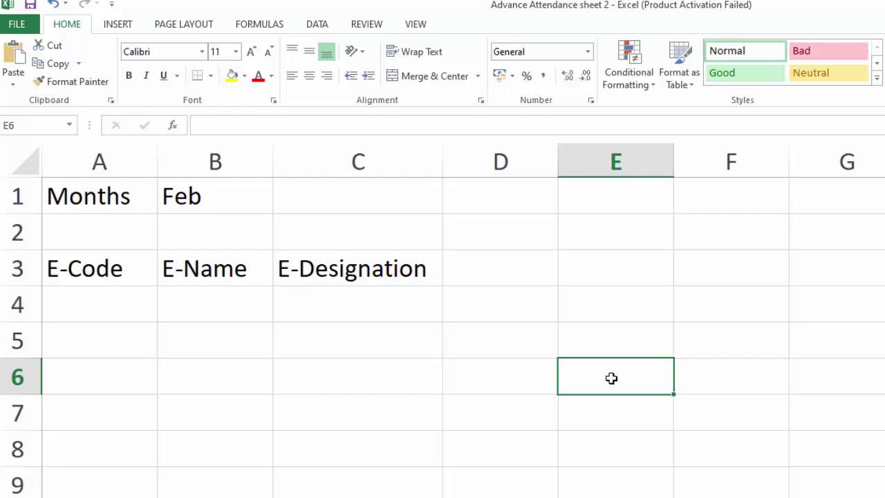
Choose Oct from the month dropdown in B1.
{"action": "left_click", "coordinate": [177, 188]}
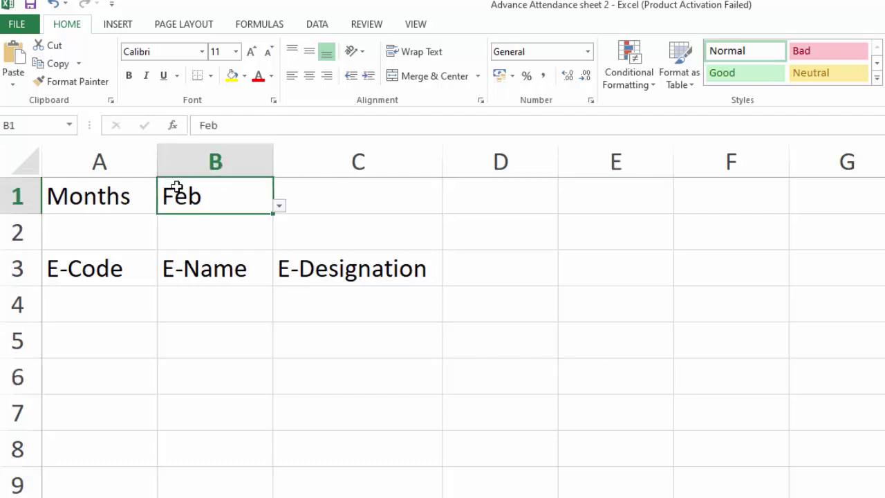
{"action": "left_click", "coordinate": [280, 207]}
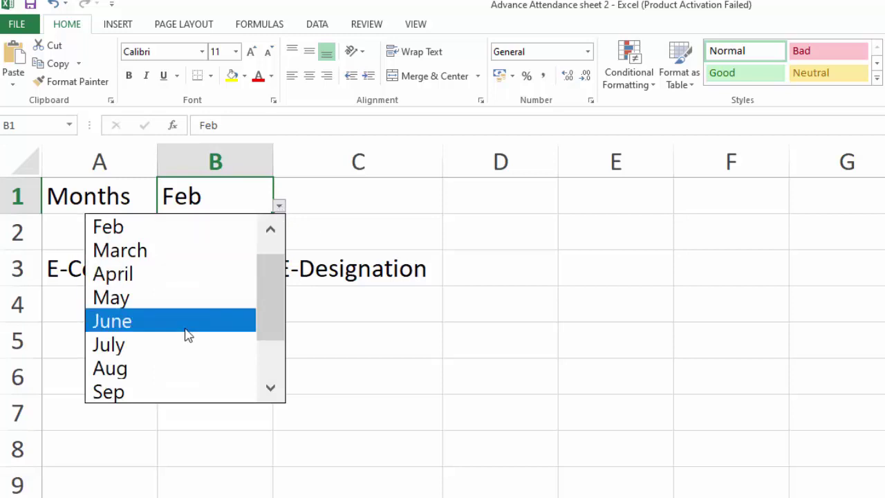
{"action": "left_click", "coordinate": [272, 392]}
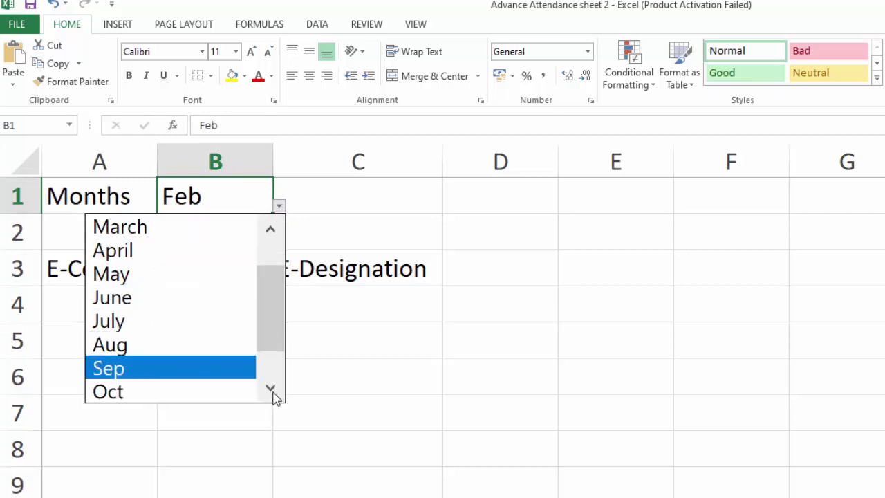
{"action": "left_click", "coordinate": [272, 391]}
{"action": "left_click", "coordinate": [132, 374]}
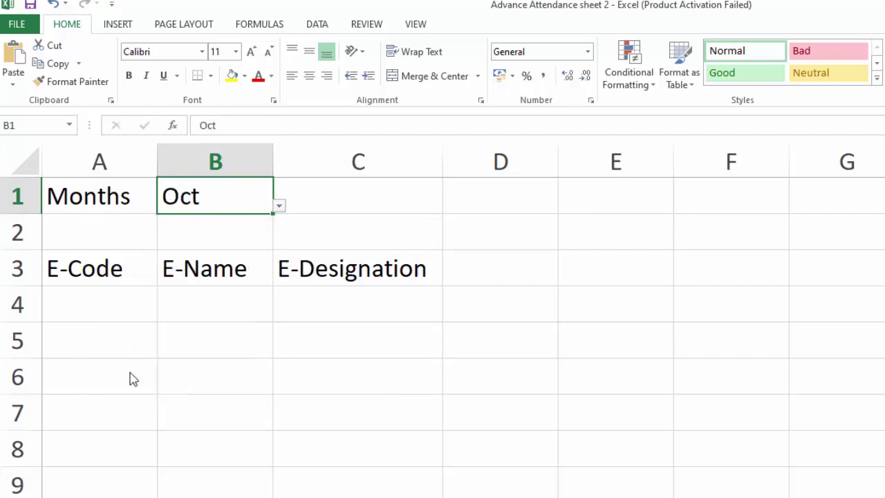
Enter the formula =VALUE("1-"&B1&"-2020") in D3 to build the first date of the selected month.
{"action": "left_click", "coordinate": [468, 262]}
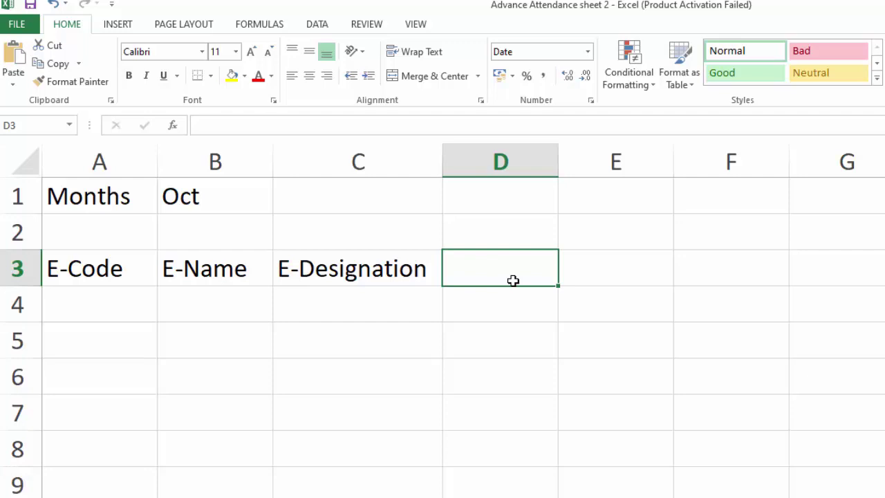
{"action": "type", "text": "="}
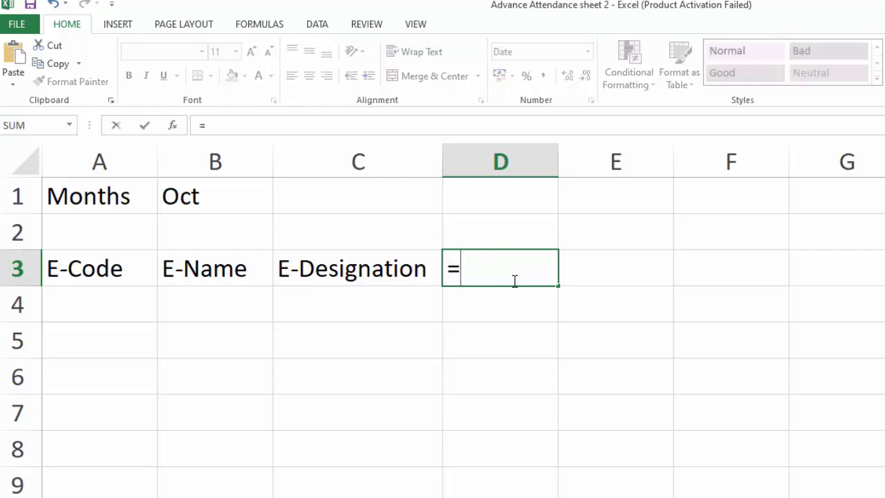
{"action": "type", "text": "value"}
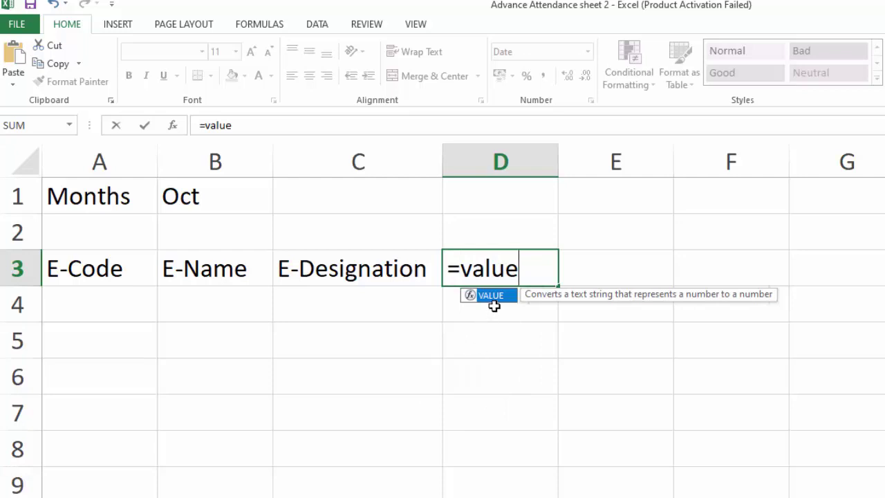
{"action": "key", "text": "Tab"}
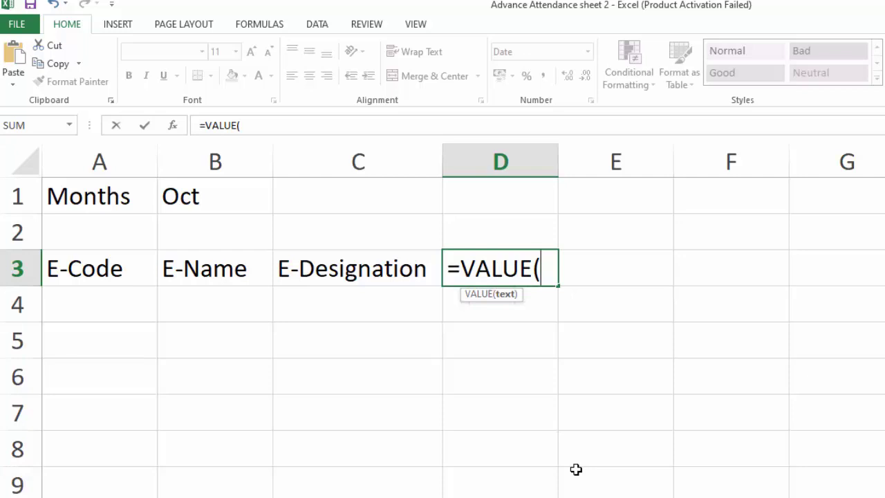
{"action": "type", "text": "\"1-\""}
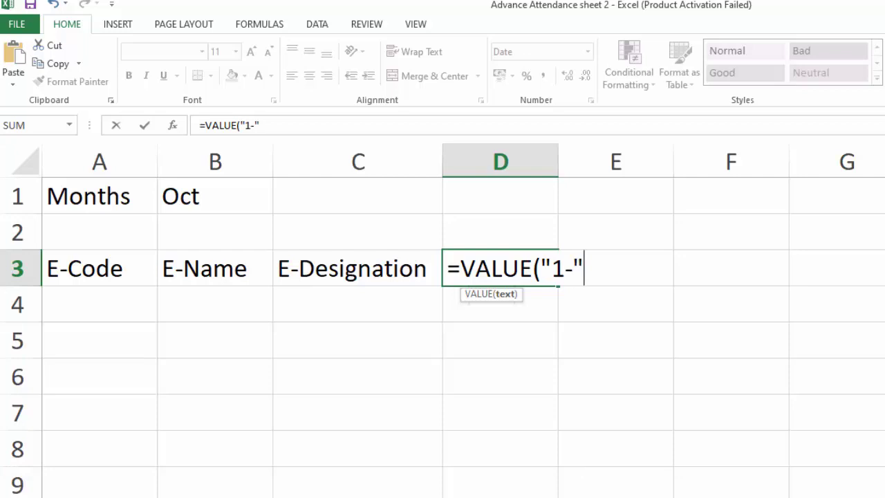
{"action": "type", "text": "&"}
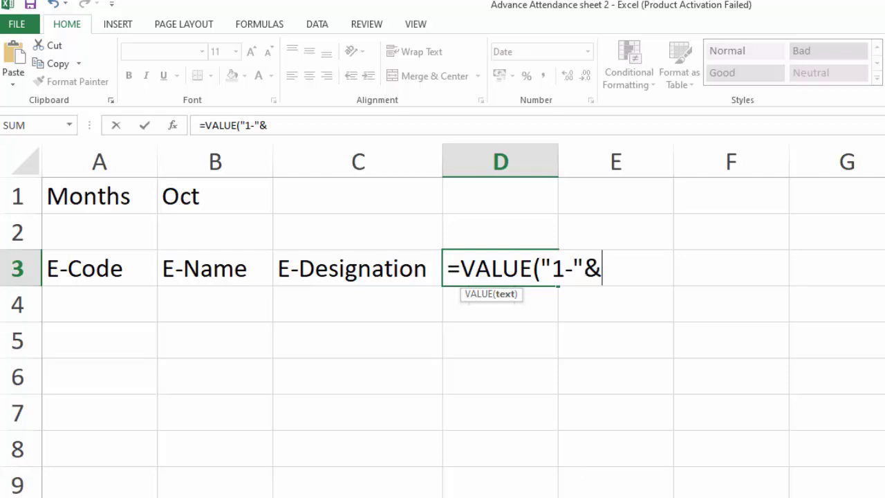
{"action": "left_click", "coordinate": [214, 207]}
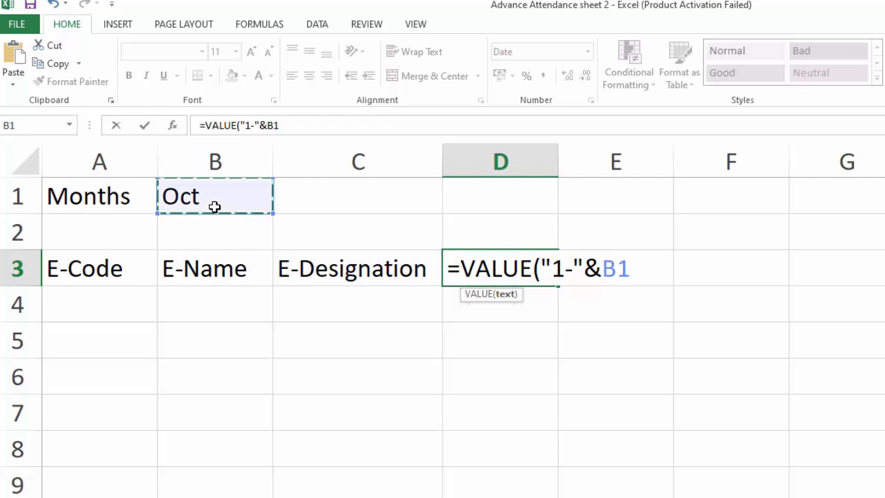
{"action": "type", "text": "&"}
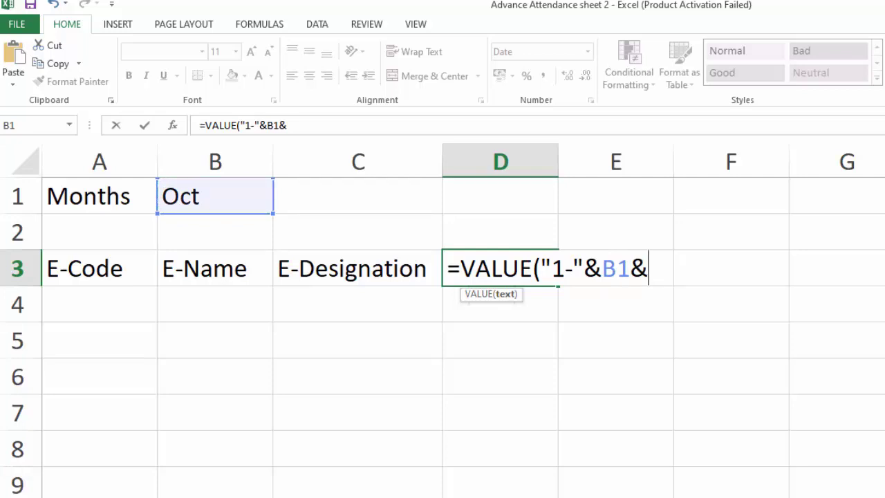
{"action": "type", "text": "\"-2020"}
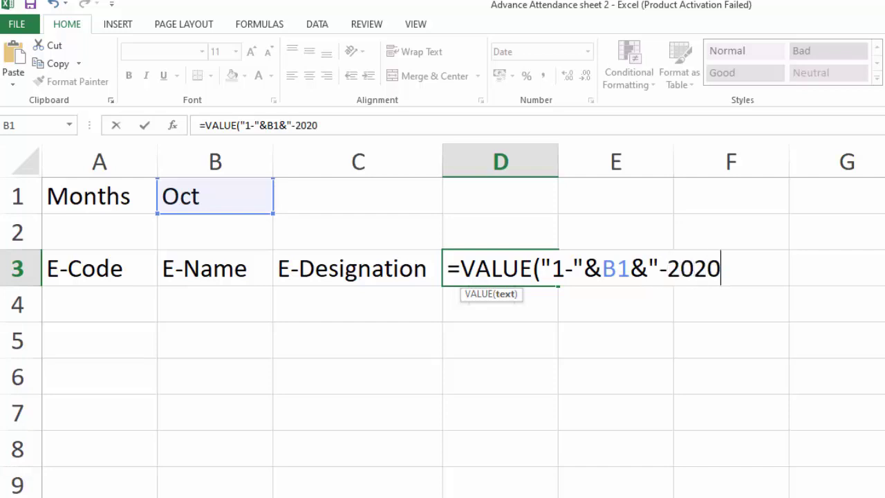
{"action": "type", "text": "\")"}
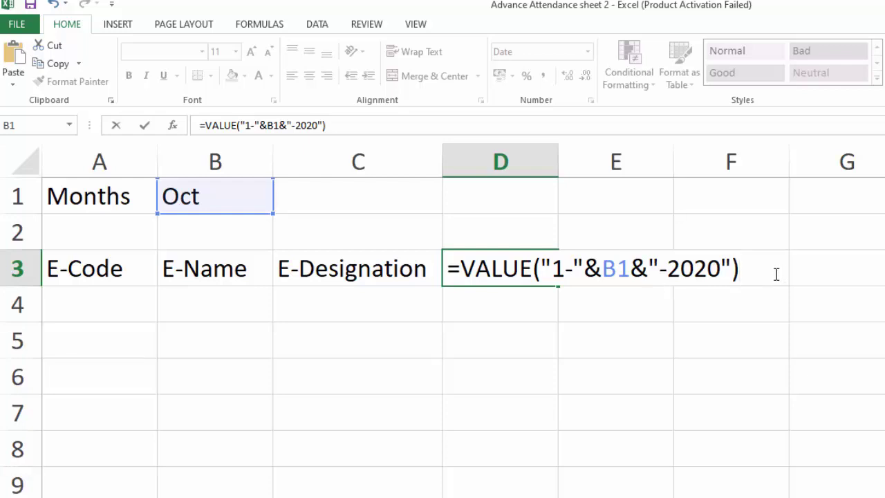
{"action": "key", "text": "ctrl+Return"}
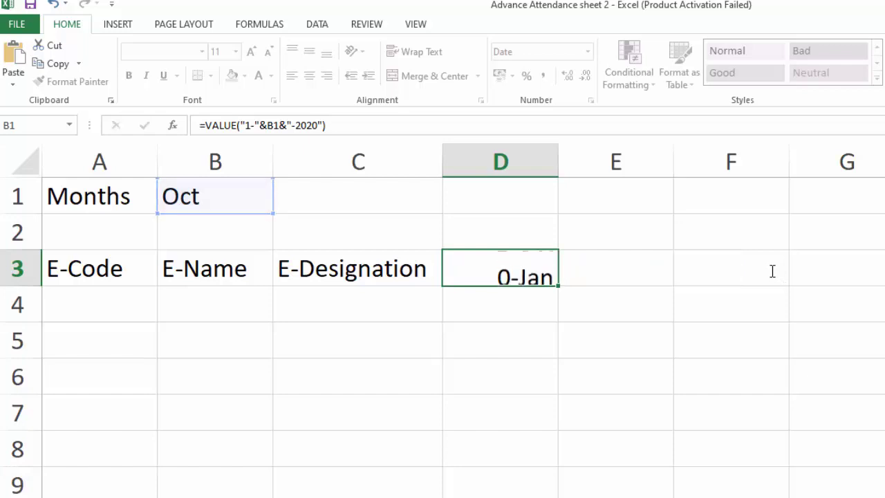
Confirm the first-date formula in D3 and set that cell's number format to General.
{"action": "key", "text": "Return"}
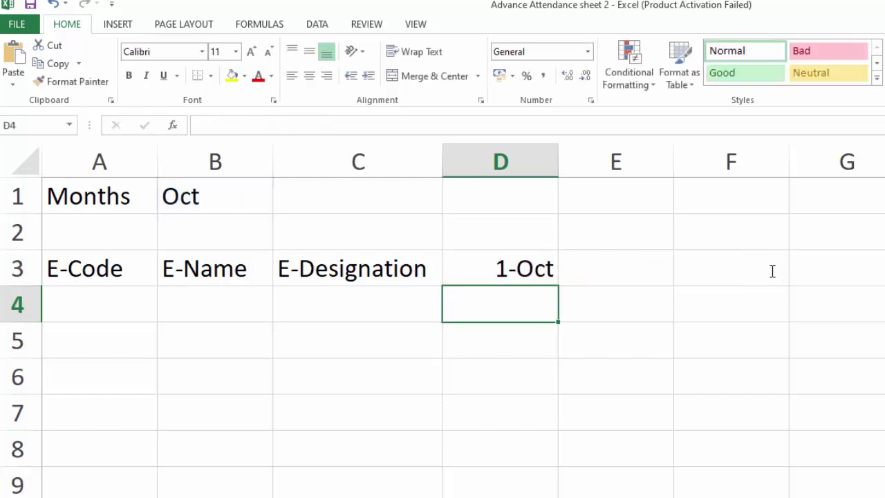
{"action": "left_click", "coordinate": [522, 267]}
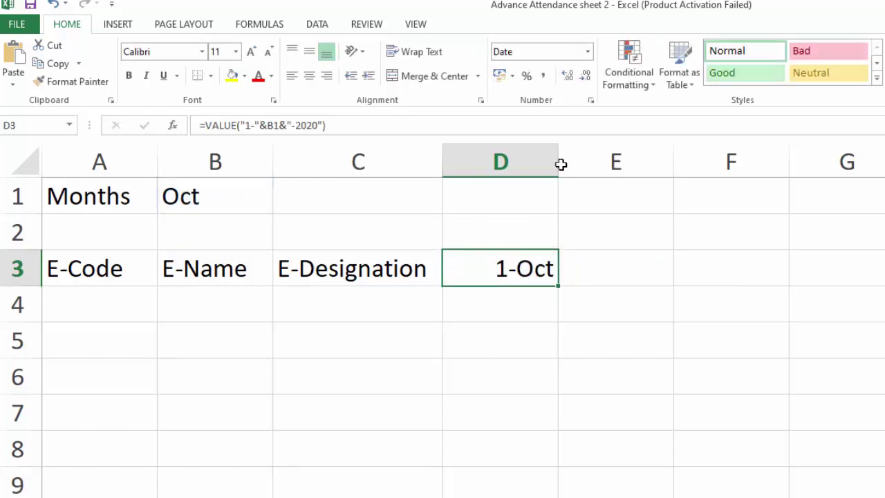
{"action": "left_click", "coordinate": [586, 54]}
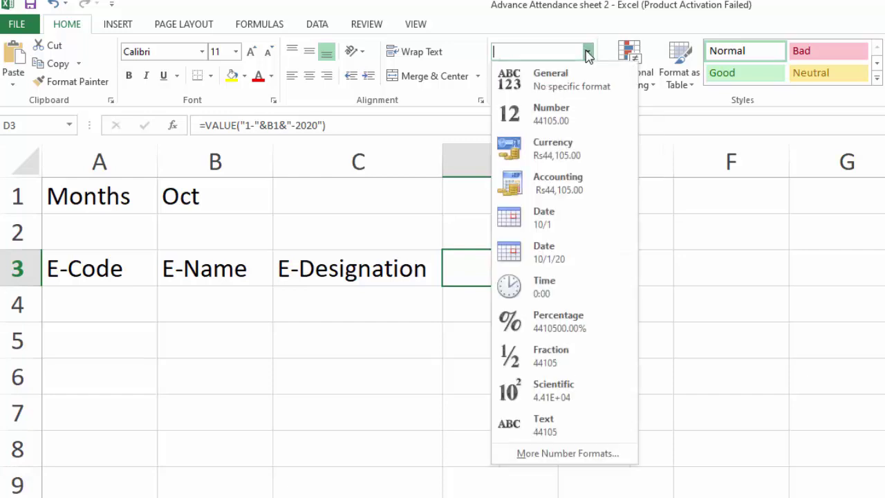
{"action": "left_click", "coordinate": [570, 83]}
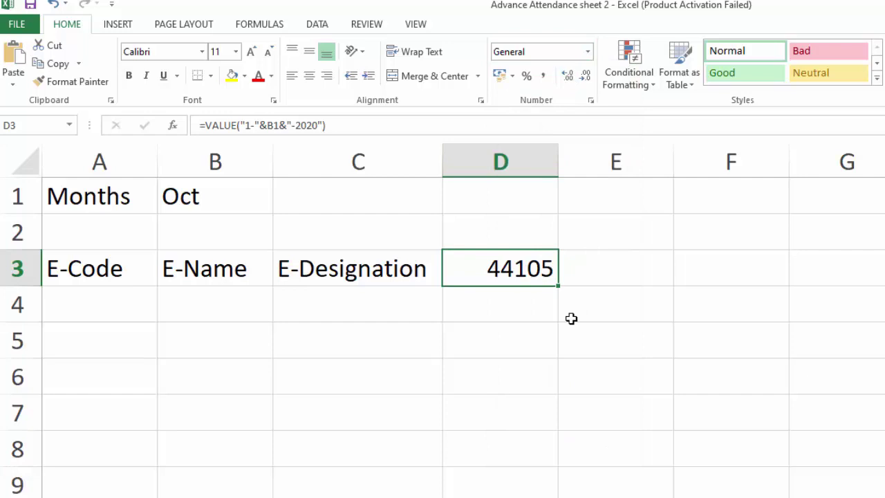
Format D3 as a Date of type 14-Mar, keeping the English (United States) locale.
{"action": "left_click", "coordinate": [591, 101]}
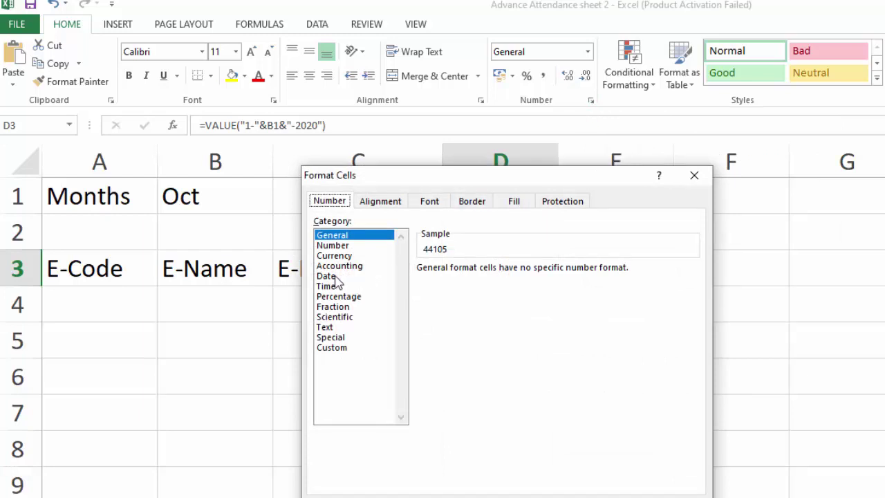
{"action": "left_click", "coordinate": [326, 276]}
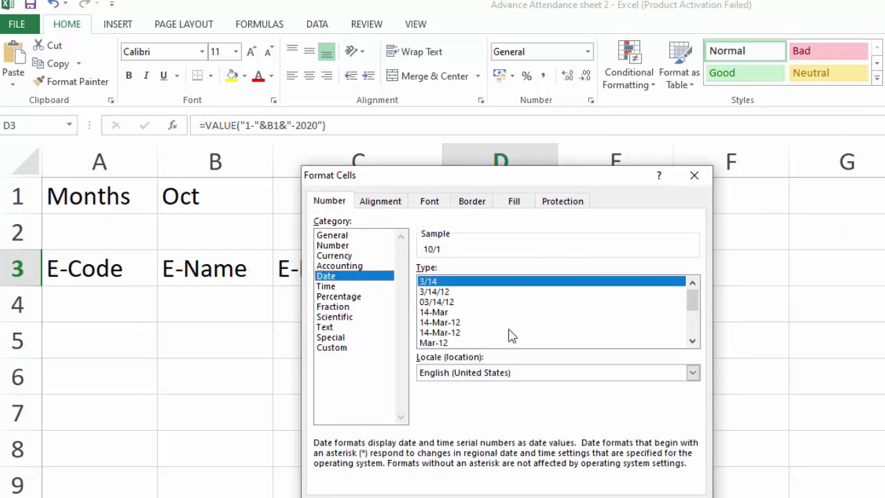
{"action": "left_click", "coordinate": [496, 374]}
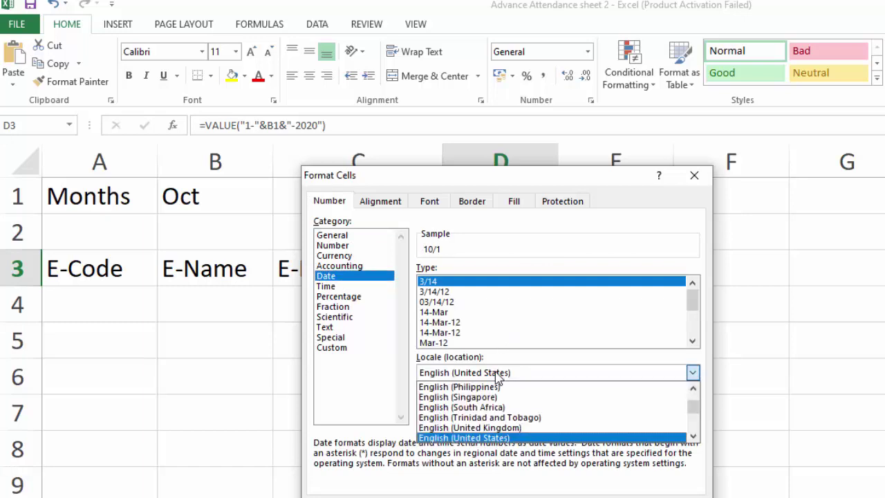
{"action": "left_click", "coordinate": [439, 315]}
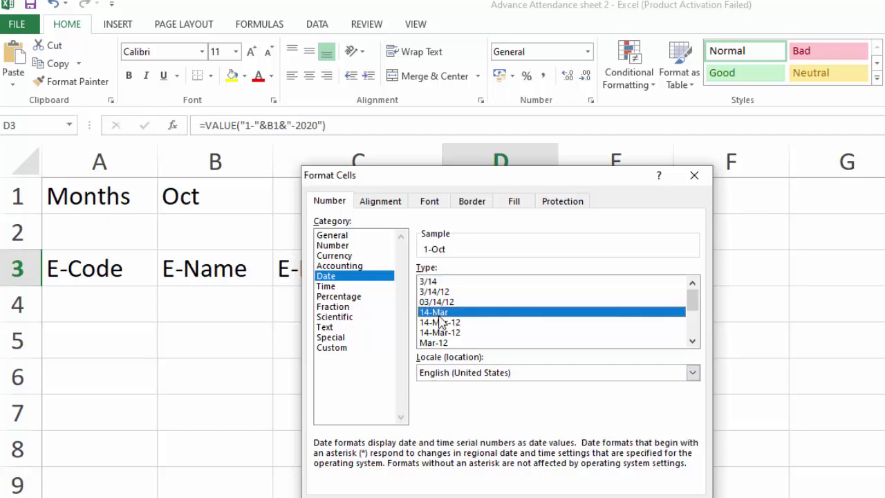
{"action": "left_click", "coordinate": [603, 494]}
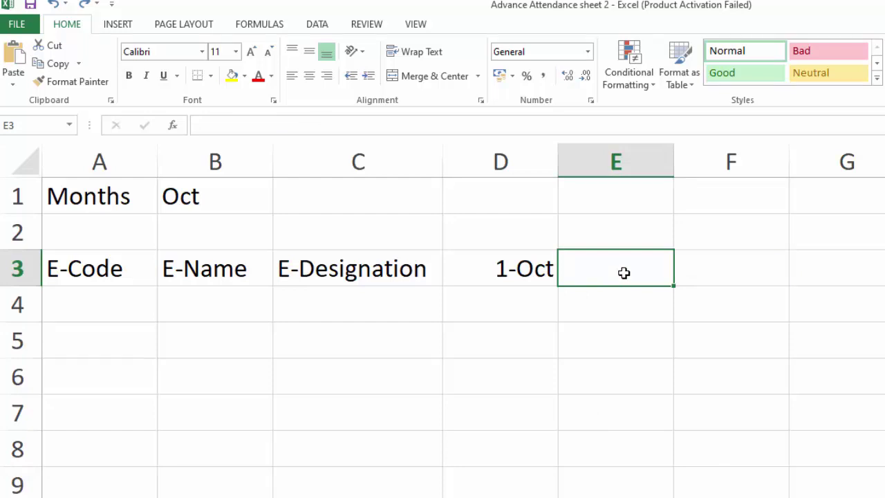
Enter the formula =D3+1 in E3 to produce the following day's date.
{"action": "type", "text": "="}
{"action": "left_click", "coordinate": [508, 265]}
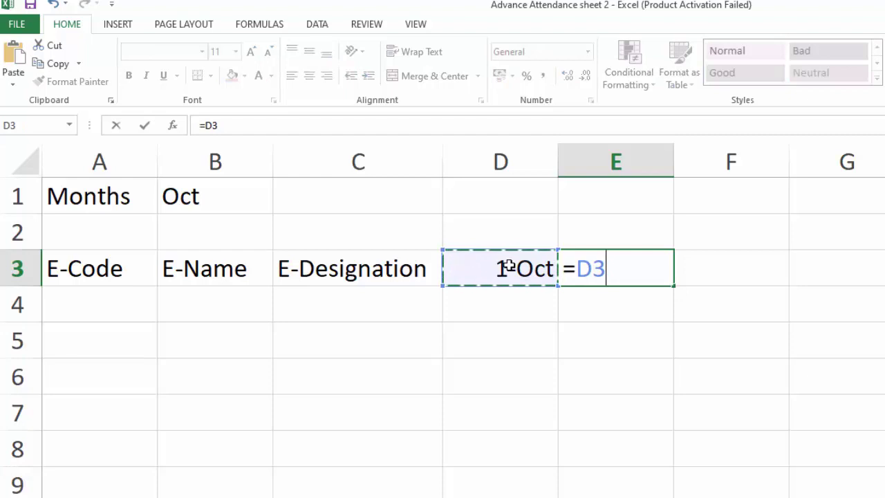
{"action": "type", "text": "+1"}
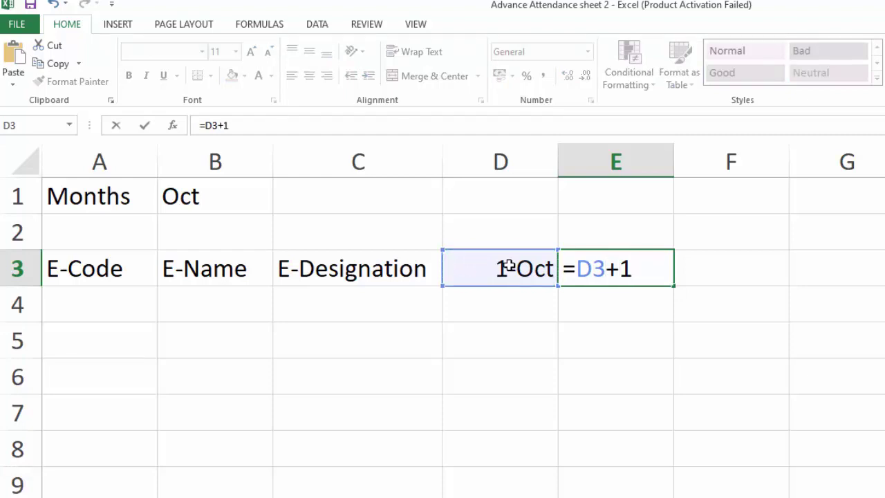
{"action": "key", "text": "Return"}
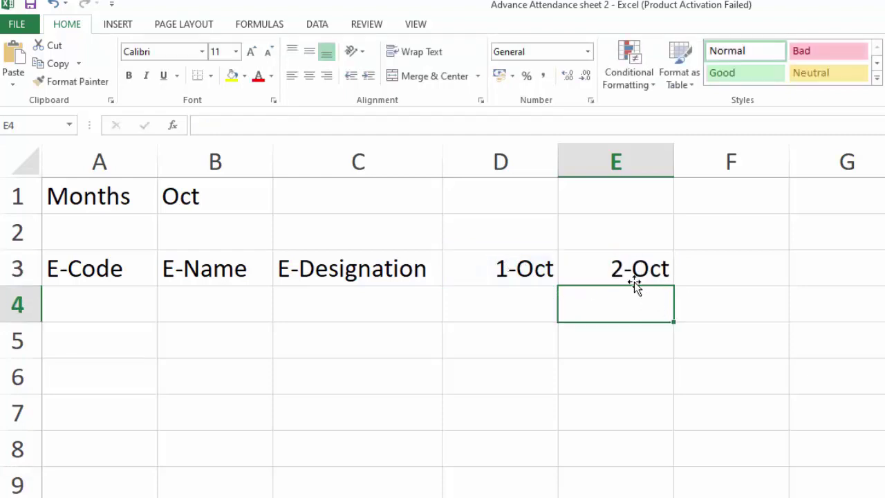
Fill the next-day formula from E3 across row 3 through 31-Oct in column AH.
{"action": "left_click", "coordinate": [624, 269]}
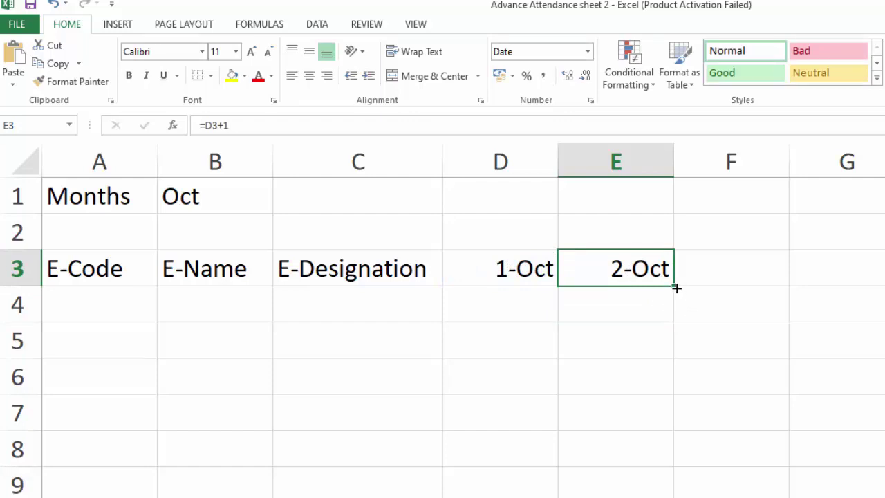
{"action": "left_click_drag", "start_coordinate": [676, 285], "coordinate": [878, 285]}
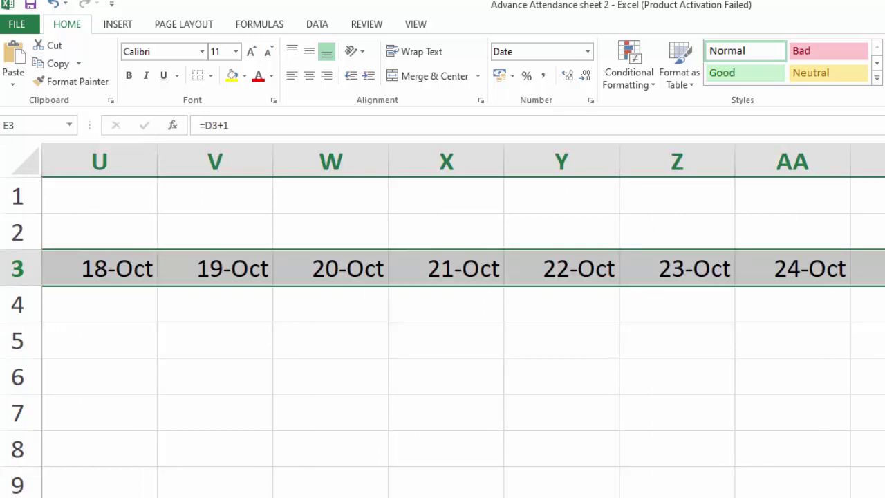
{"action": "scroll", "coordinate": [446, 320], "scroll_direction": "right", "scroll_amount": 3}
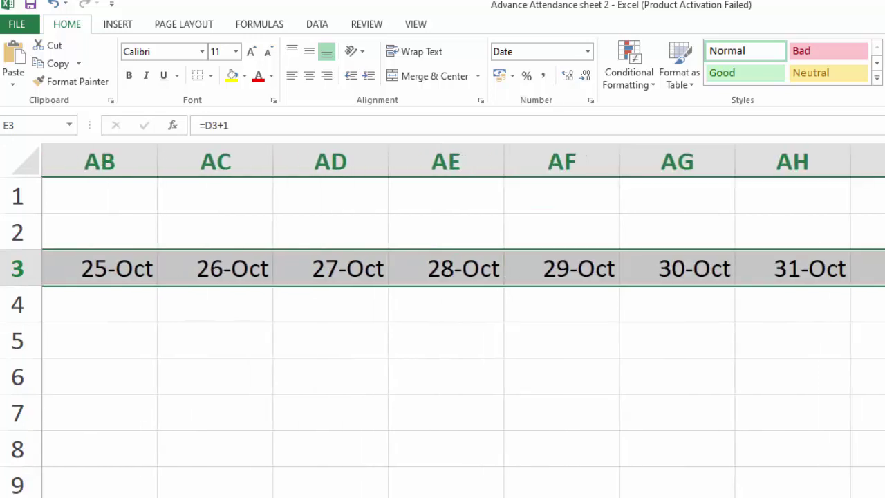
{"action": "left_click_drag", "start_coordinate": [882, 285], "coordinate": [809, 294]}
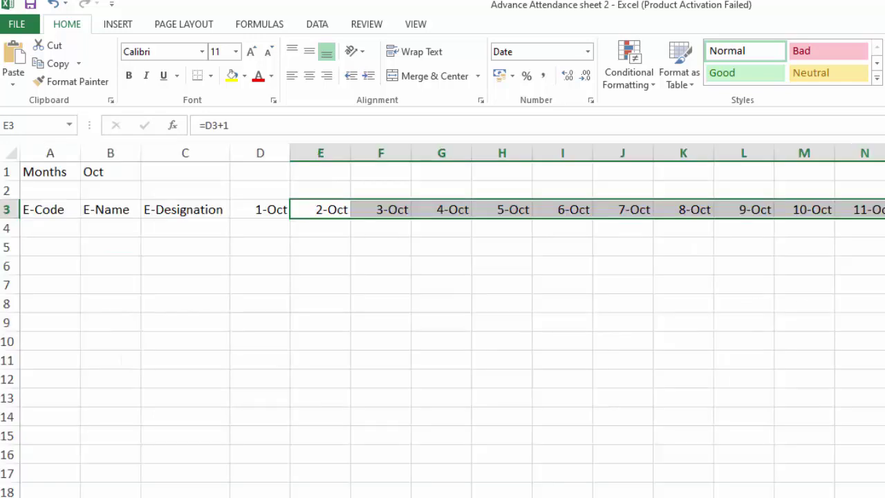
{"action": "left_click", "coordinate": [477, 364]}
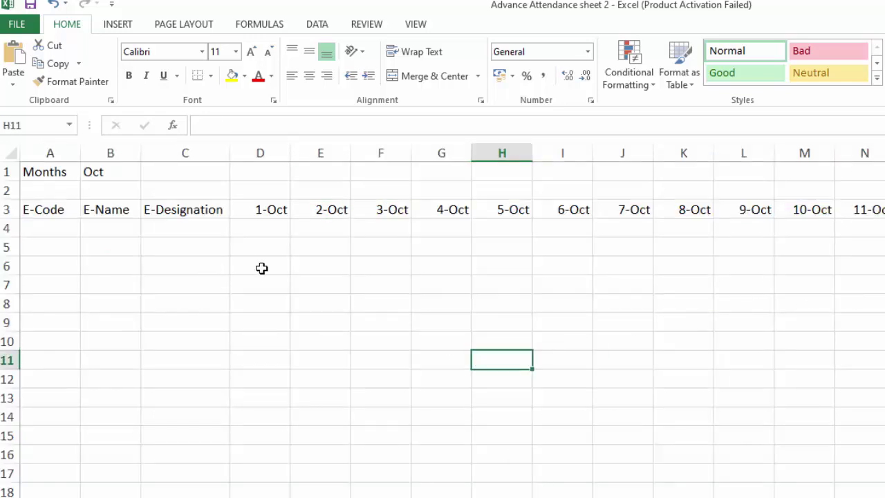
Test the date headers by changing the month in B1 to Sep, then Aug, and back to Sep.
{"action": "left_click", "coordinate": [123, 171]}
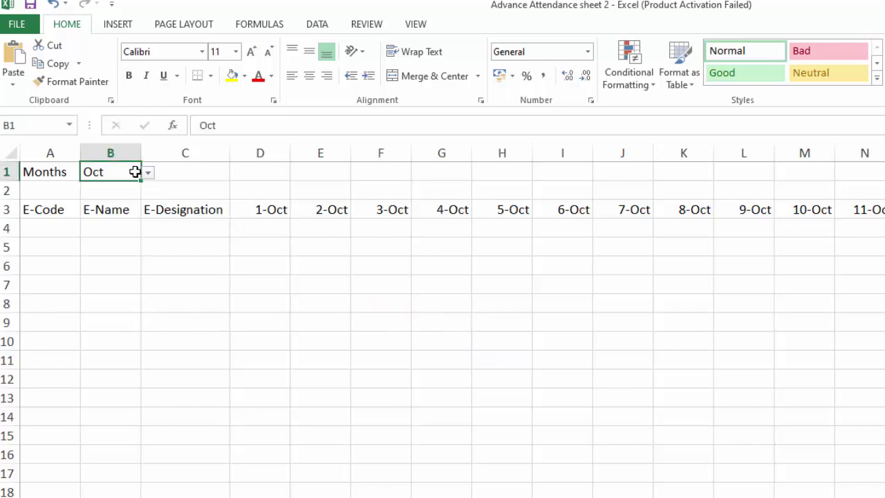
{"action": "left_click", "coordinate": [147, 173]}
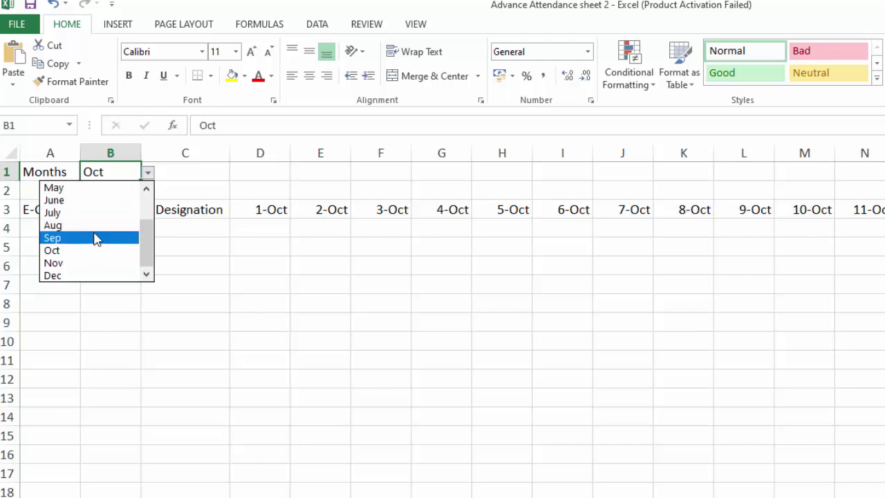
{"action": "left_click", "coordinate": [95, 237]}
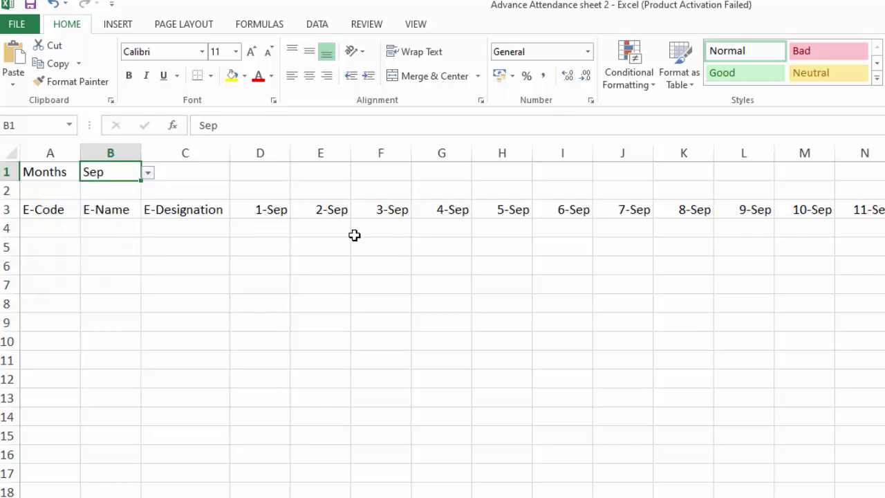
{"action": "scroll", "coordinate": [332, 231], "scroll_direction": "up", "scroll_amount": 3}
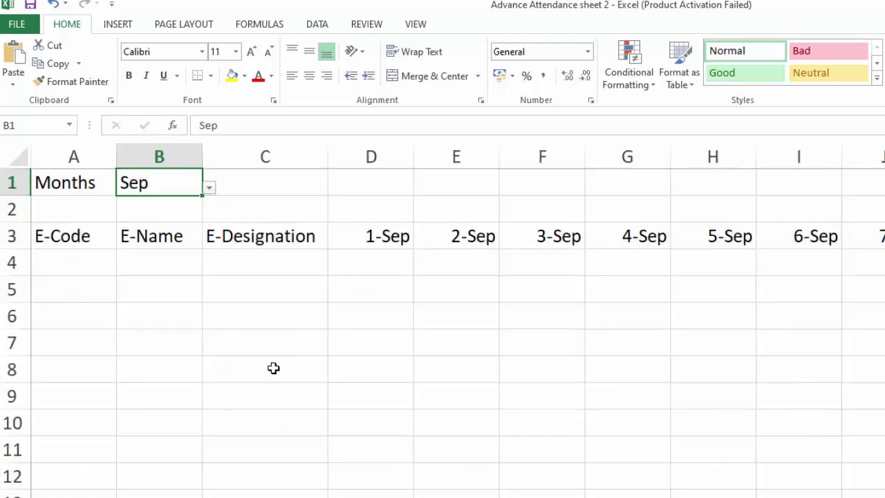
{"action": "left_click", "coordinate": [207, 190]}
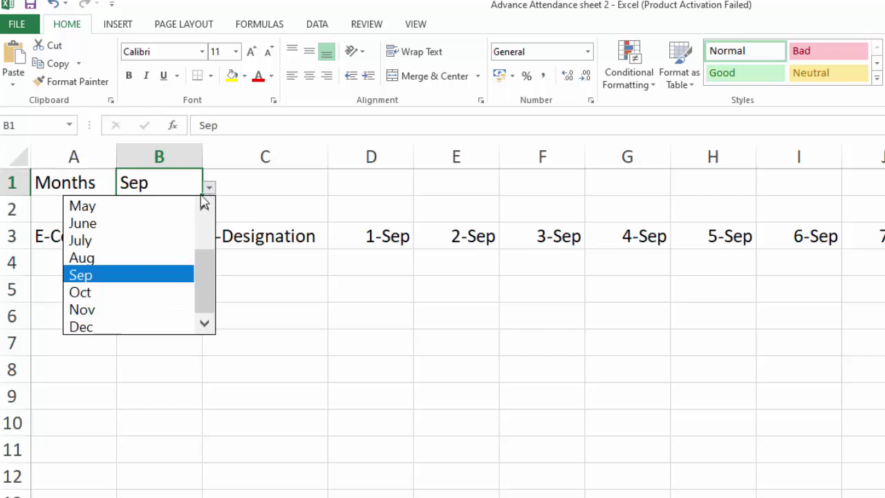
{"action": "left_click", "coordinate": [150, 260]}
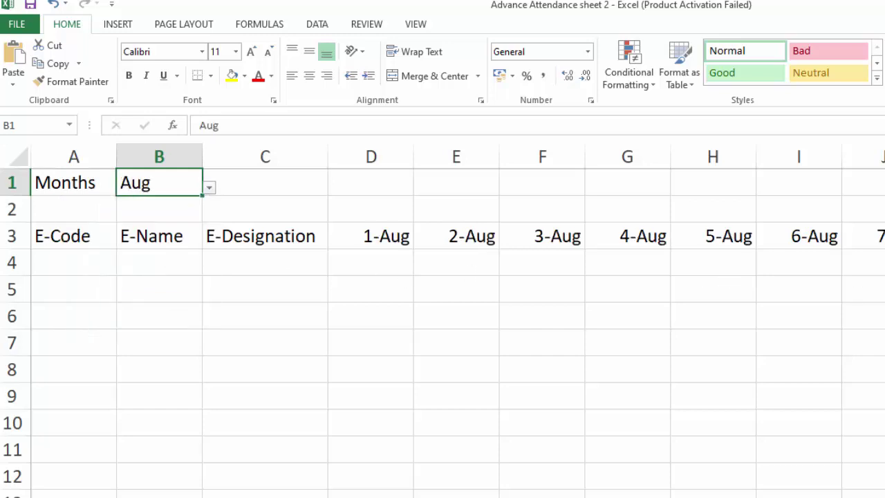
{"action": "left_click_drag", "start_coordinate": [747, 497], "coordinate": [816, 497]}
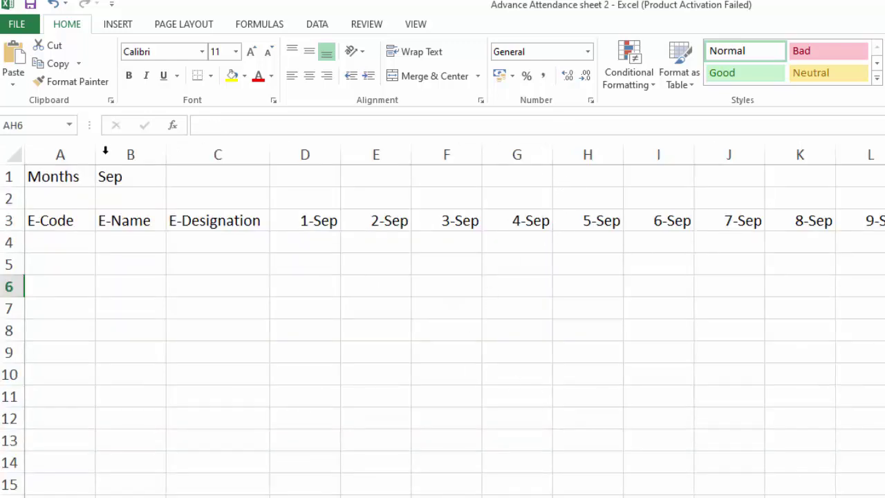
AutoFit the widths of all columns in the sheet to their contents.
{"action": "left_click", "coordinate": [14, 158]}
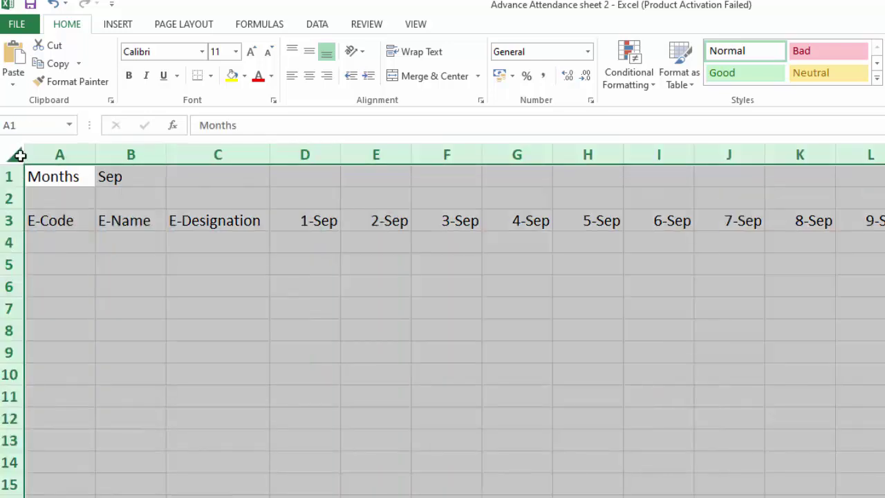
{"action": "double_click", "coordinate": [170, 153]}
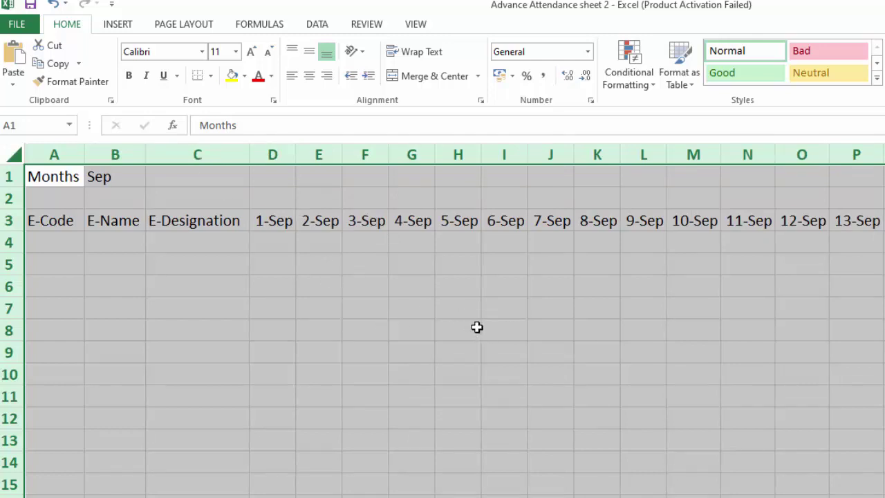
{"action": "left_click", "coordinate": [412, 279]}
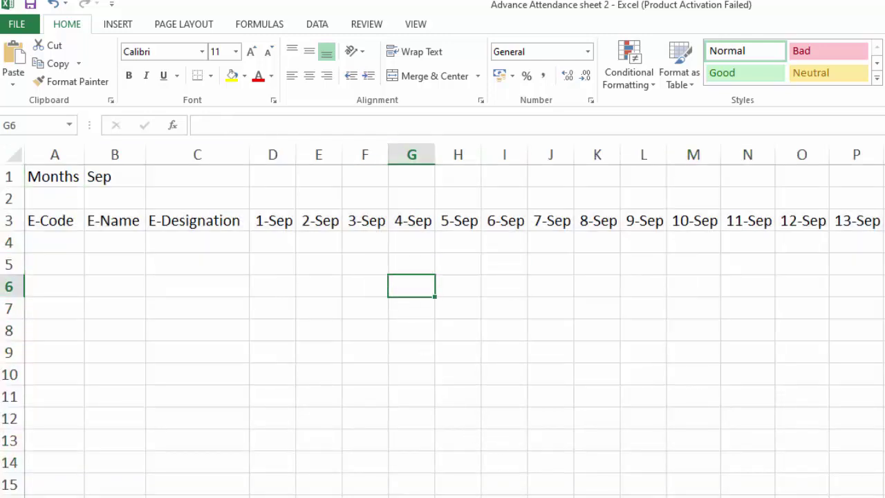
{"action": "scroll", "coordinate": [283, 223], "scroll_direction": "right", "scroll_amount": 5}
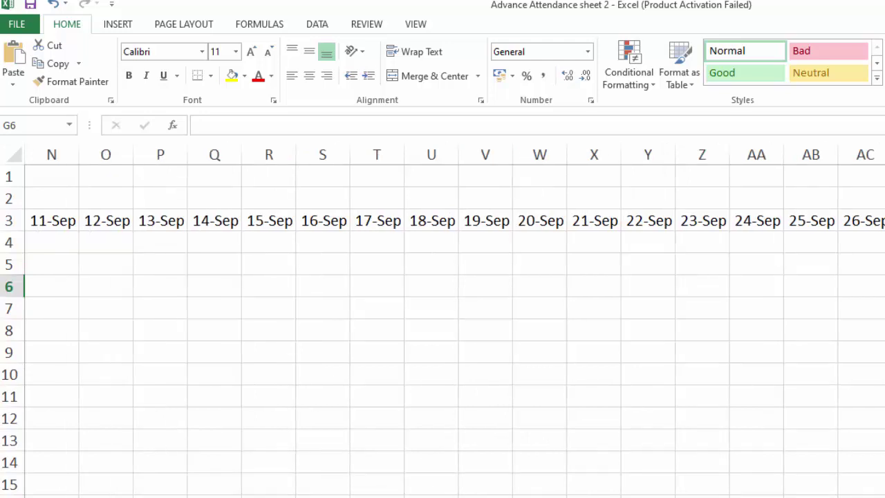
{"action": "scroll", "coordinate": [443, 311], "scroll_direction": "left", "scroll_amount": 5}
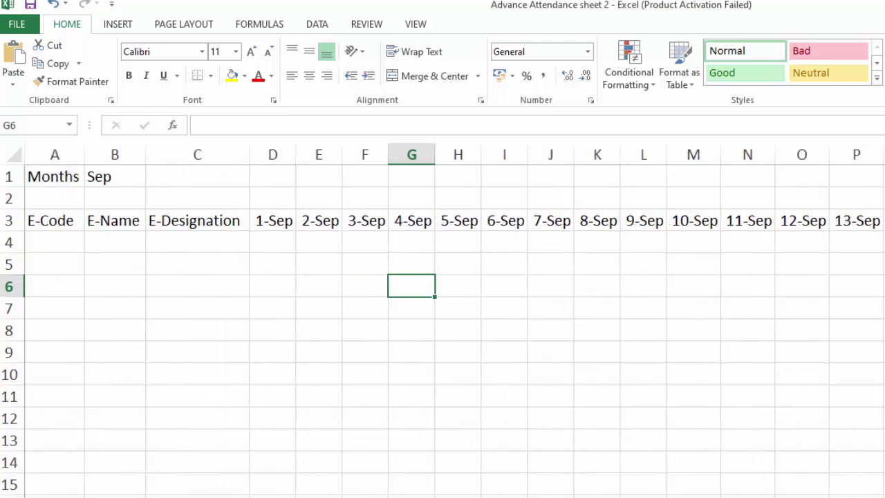
Enter the formula =TEXT(D3,"DDD") in D2 to produce the weekday name of the first date.
{"action": "left_click", "coordinate": [279, 198]}
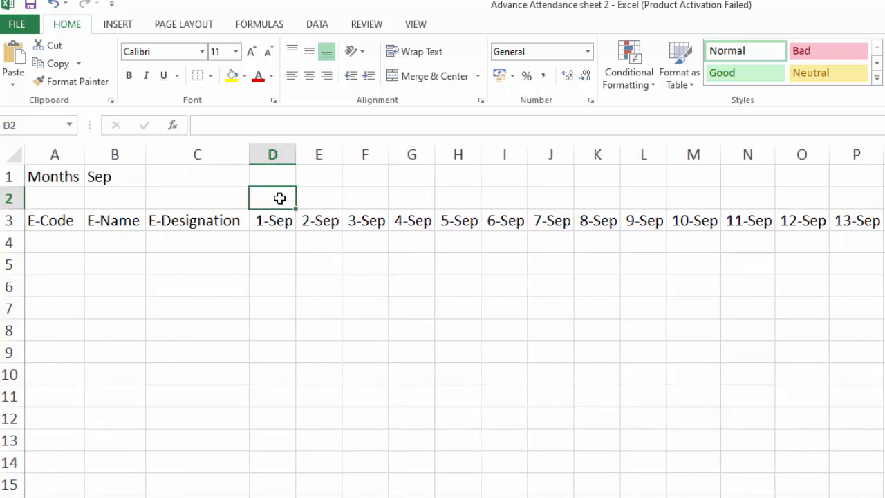
{"action": "left_click", "coordinate": [833, 497]}
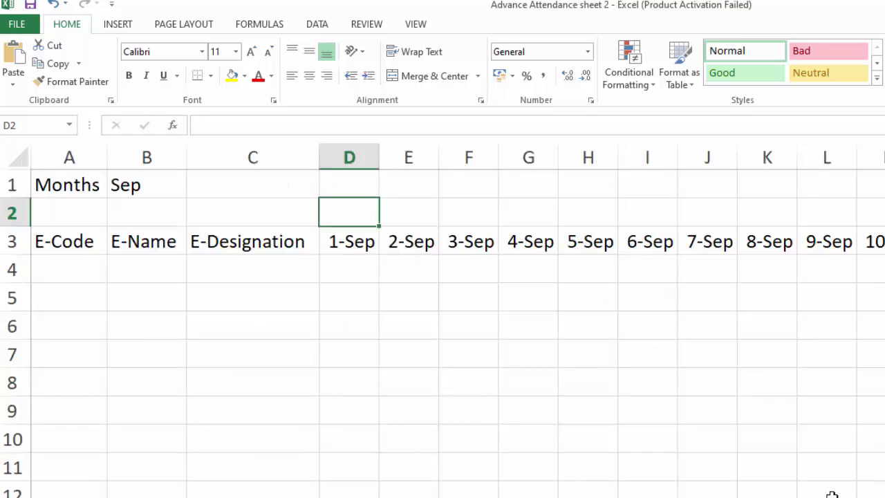
{"action": "left_click", "coordinate": [832, 496]}
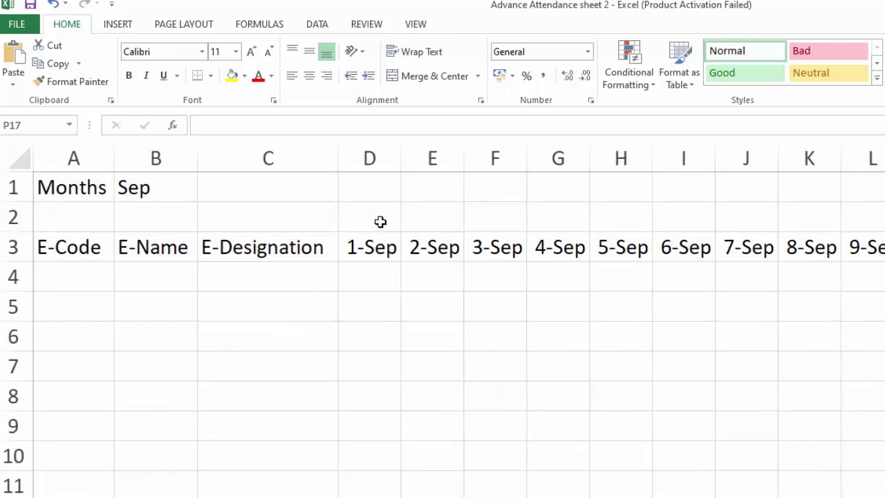
{"action": "left_click", "coordinate": [381, 221]}
{"action": "type", "text": "="}
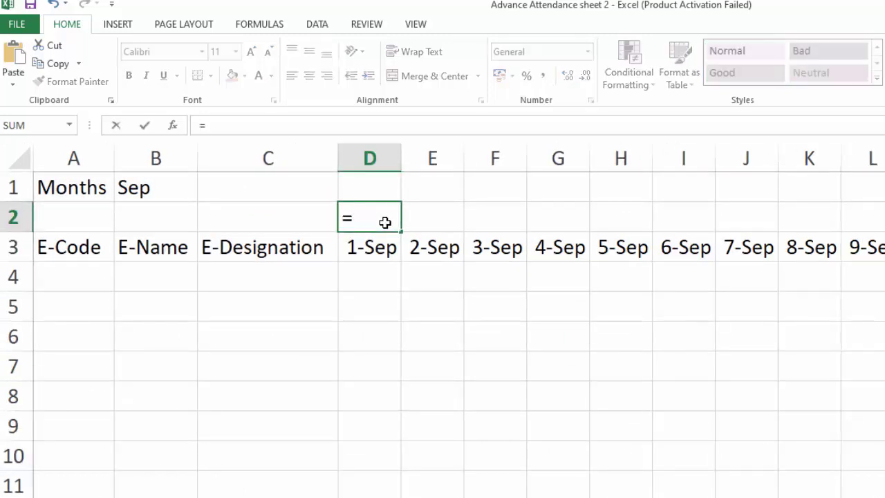
{"action": "type", "text": "TEX"}
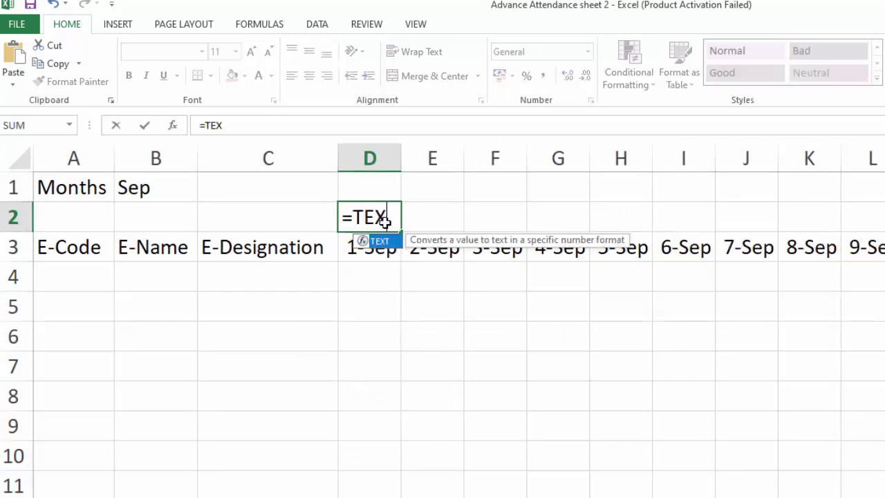
{"action": "double_click", "coordinate": [384, 242]}
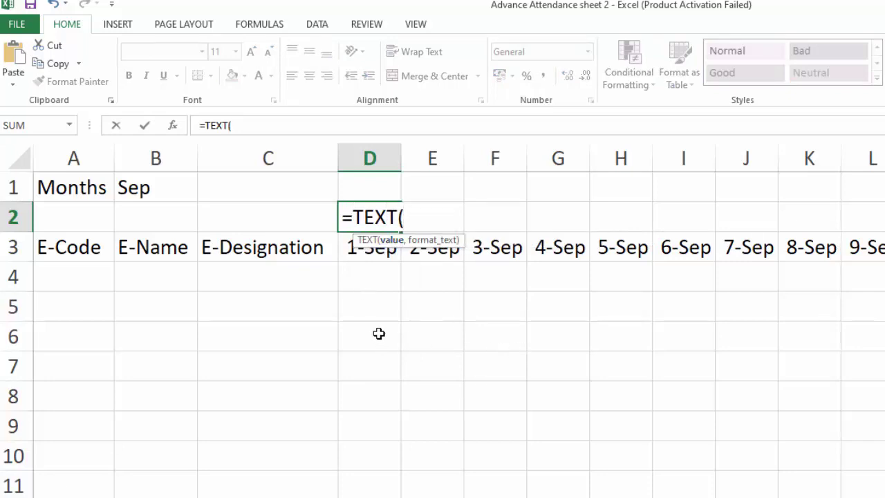
{"action": "left_click", "coordinate": [347, 247]}
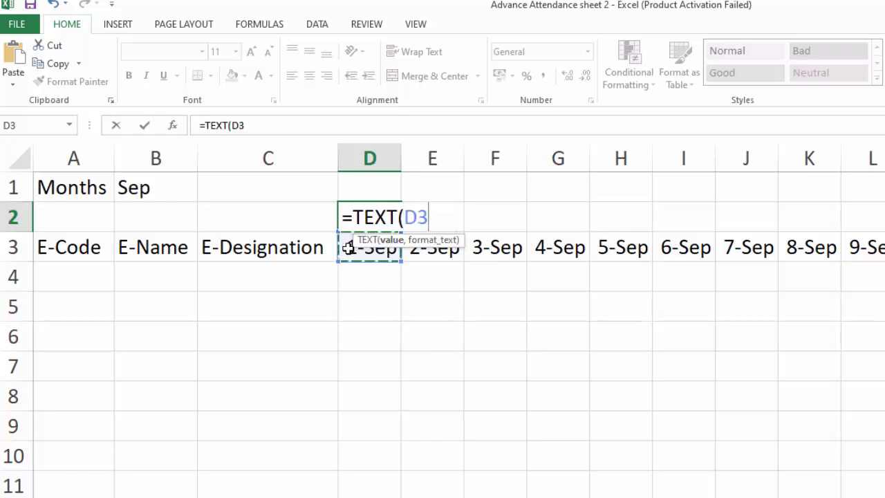
{"action": "type", "text": ","}
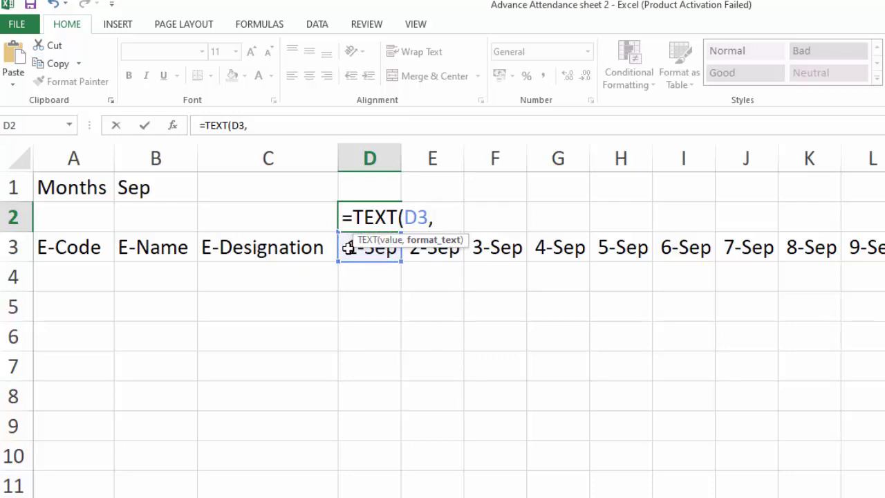
{"action": "type", "text": "\"DDD"}
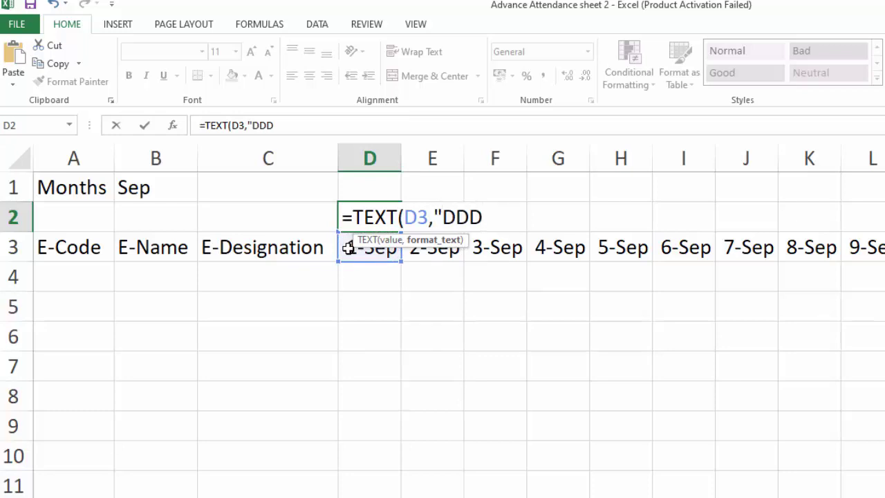
{"action": "type", "text": "\")"}
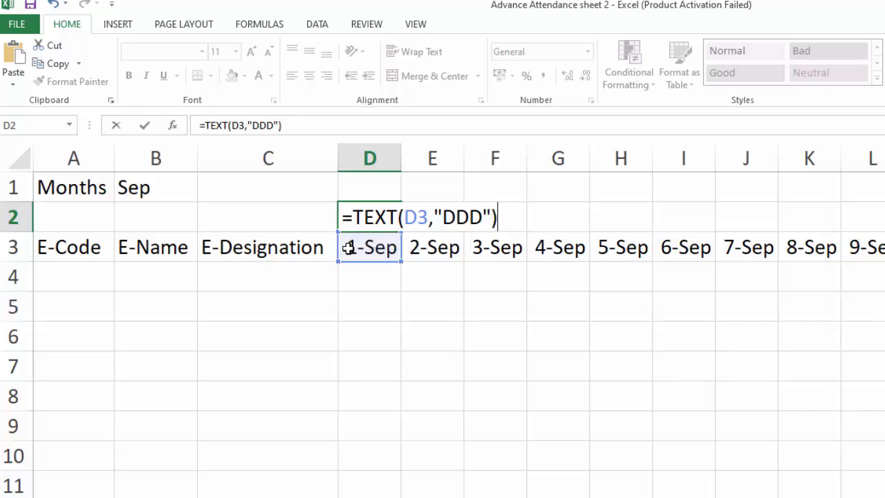
{"action": "key", "text": "Return"}
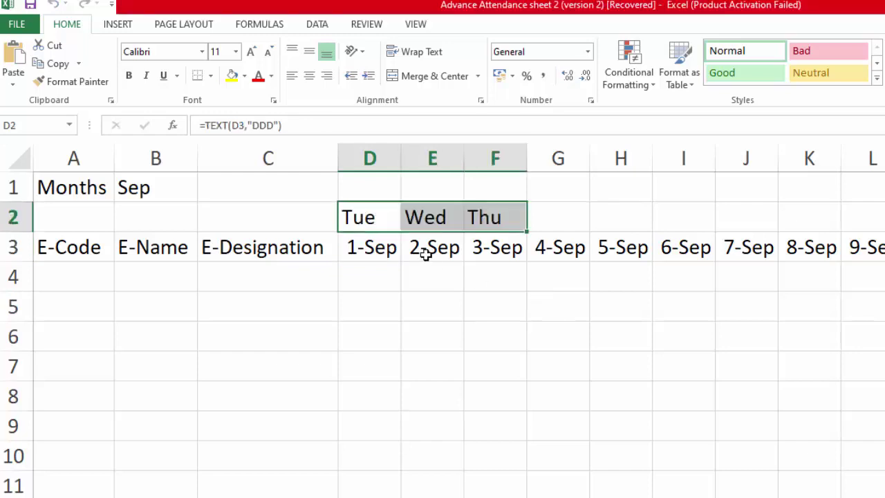
Fill the weekday formula from D2 across row 2 above the date headers.
{"action": "left_click", "coordinate": [383, 225]}
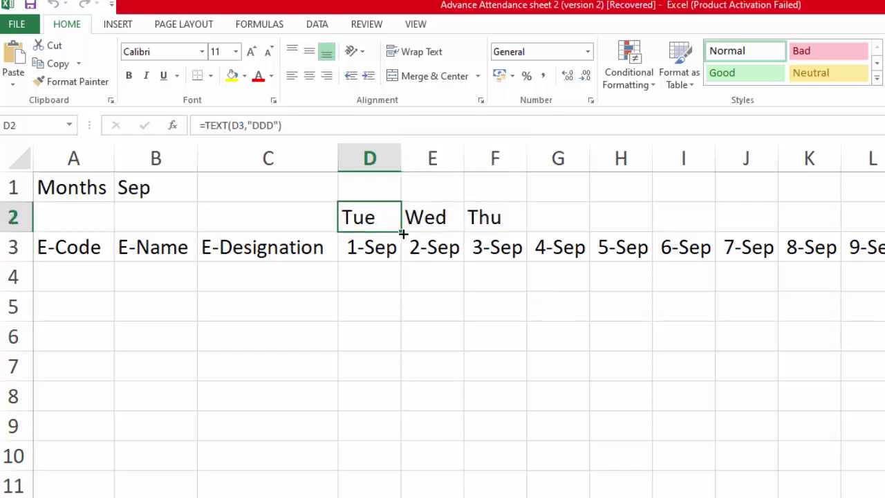
{"action": "left_click_drag", "start_coordinate": [402, 234], "coordinate": [884, 216]}
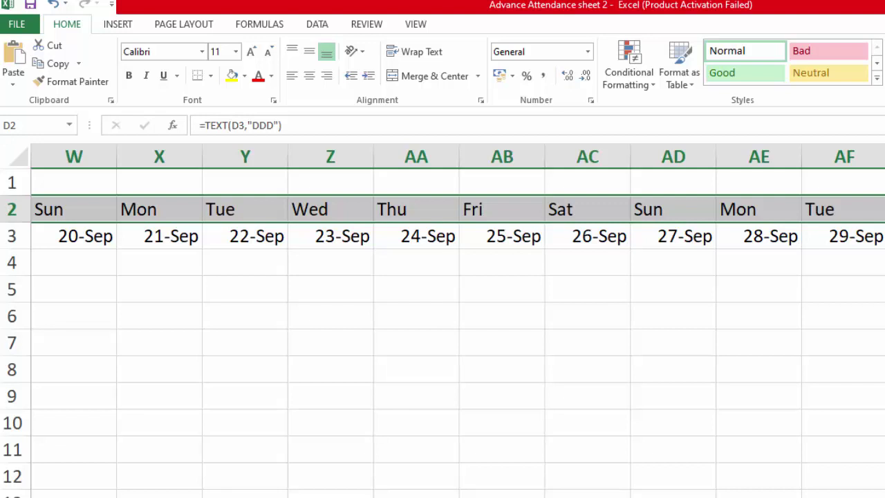
{"action": "scroll", "coordinate": [443, 318], "scroll_direction": "left", "scroll_amount": 8}
{"action": "left_click", "coordinate": [627, 497]}
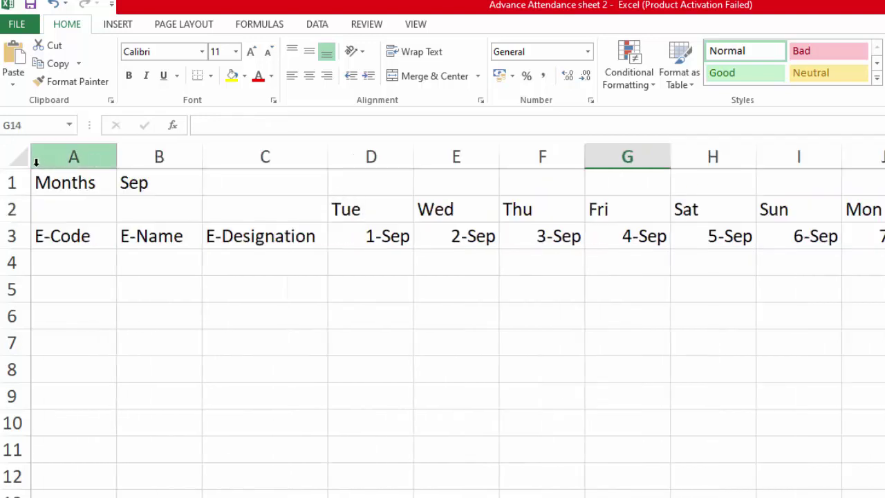
AutoFit the widths of all columns in the sheet and undo the number format change on the date in D3.
{"action": "left_click", "coordinate": [21, 157]}
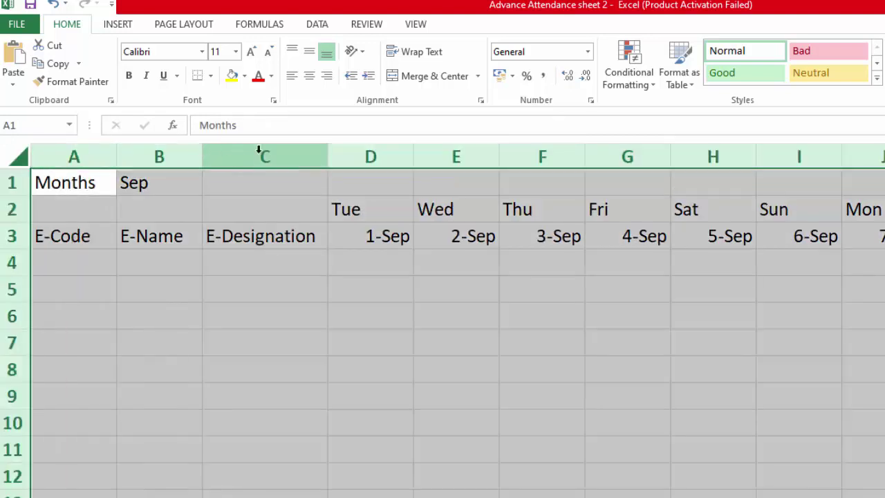
{"action": "double_click", "coordinate": [329, 152]}
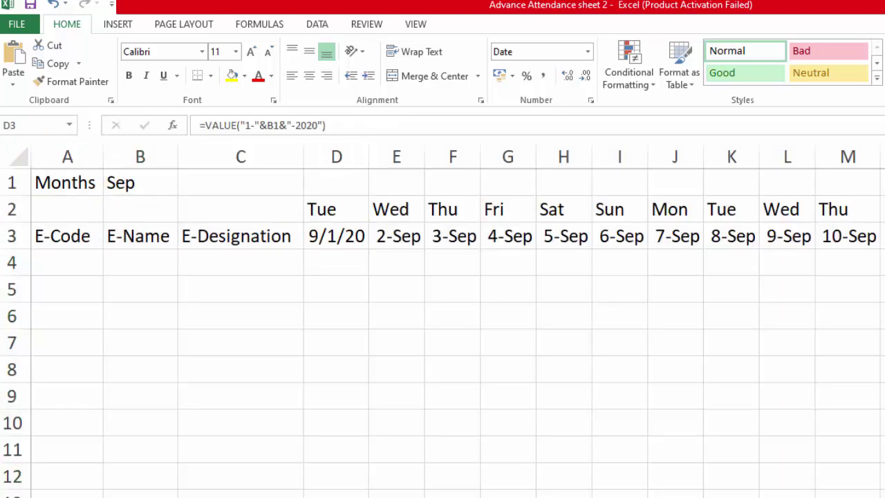
{"action": "key", "text": "ctrl+z"}
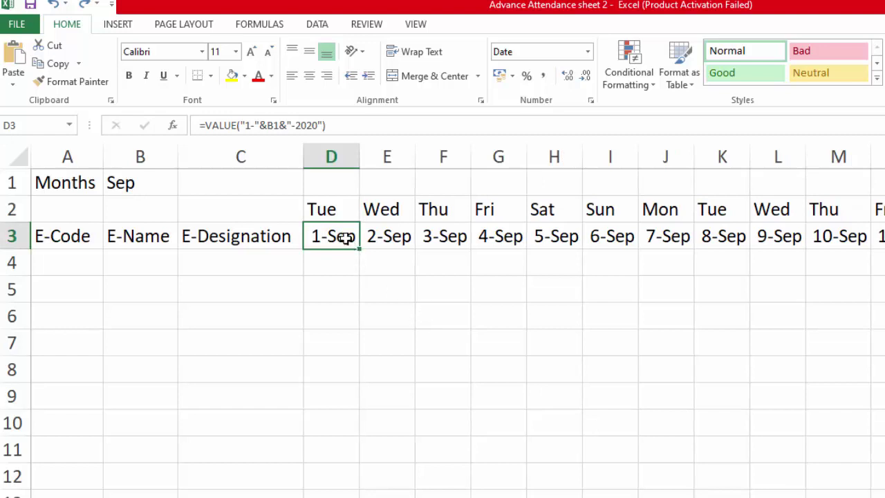
Apply the custom number format DD to the date headers in row 3, starting from D3, so only day numbers appear.
{"action": "left_click_drag", "start_coordinate": [346, 237], "coordinate": [884, 237]}
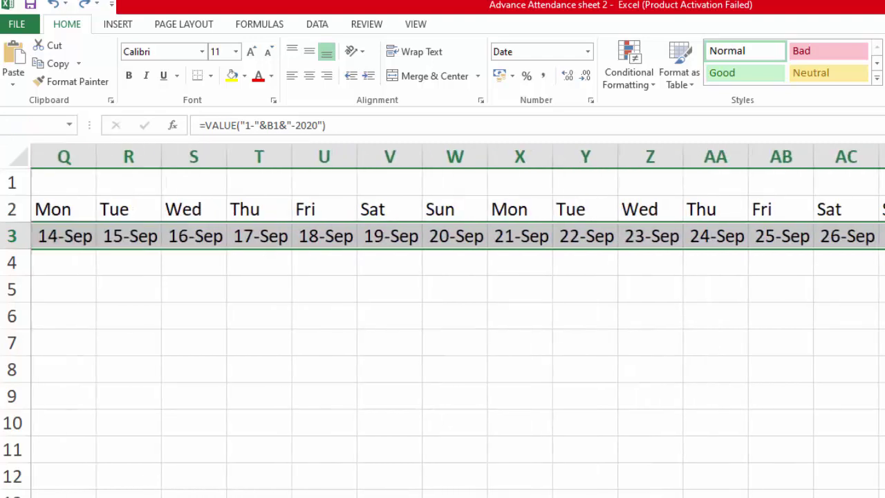
{"action": "left_click", "coordinate": [591, 101]}
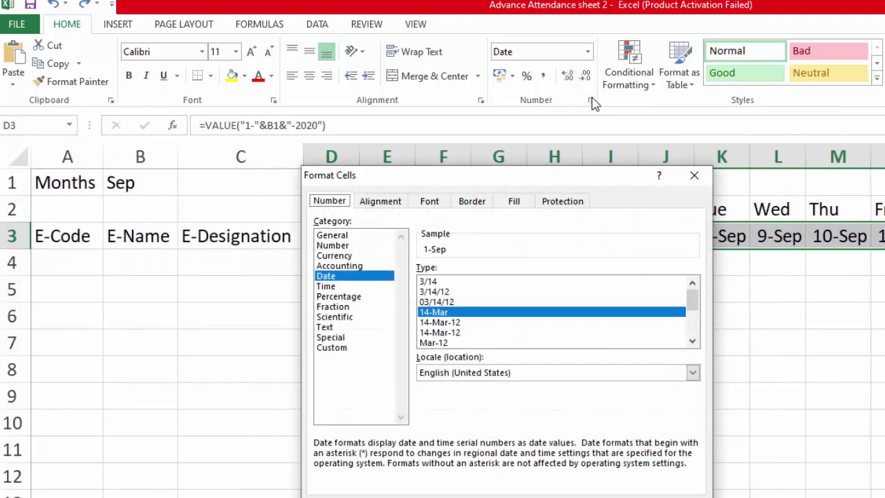
{"action": "left_click", "coordinate": [330, 349]}
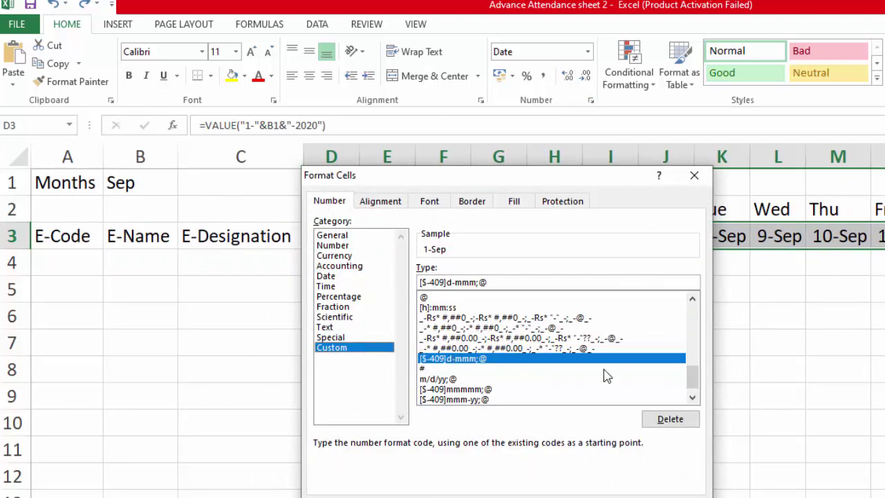
{"action": "left_click_drag", "start_coordinate": [692, 385], "coordinate": [692, 360]}
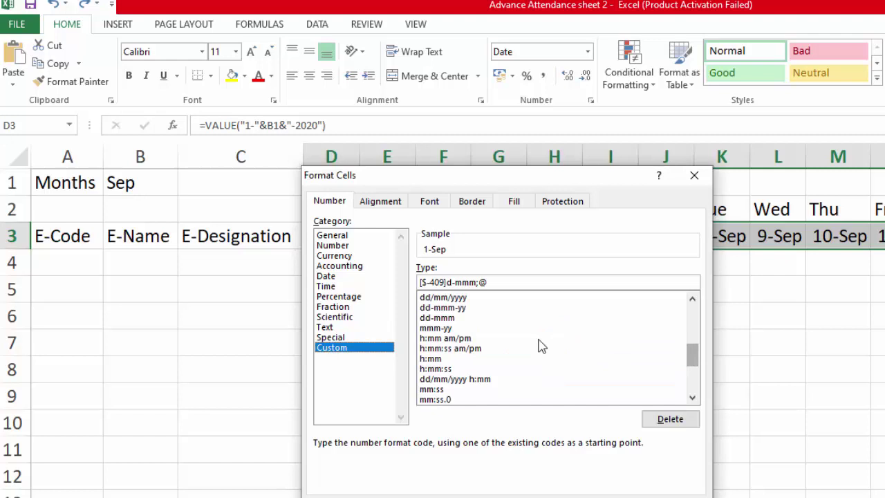
{"action": "left_click", "coordinate": [454, 307]}
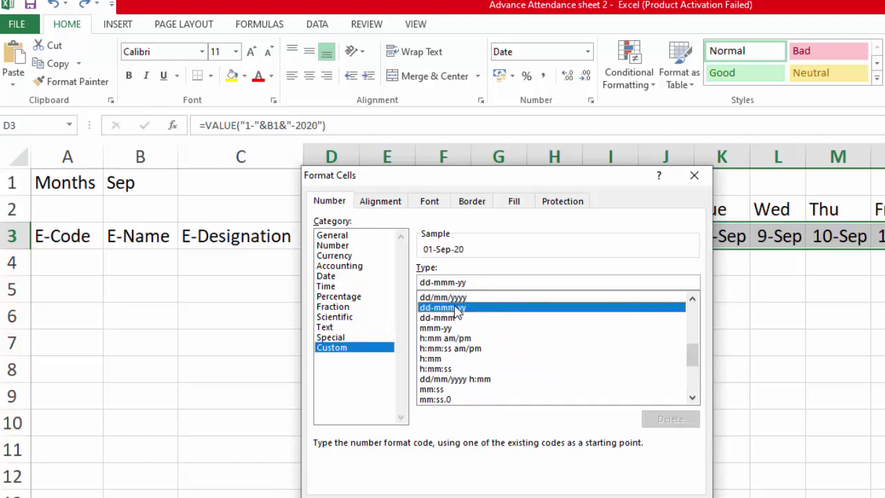
{"action": "left_click_drag", "start_coordinate": [468, 284], "coordinate": [417, 281]}
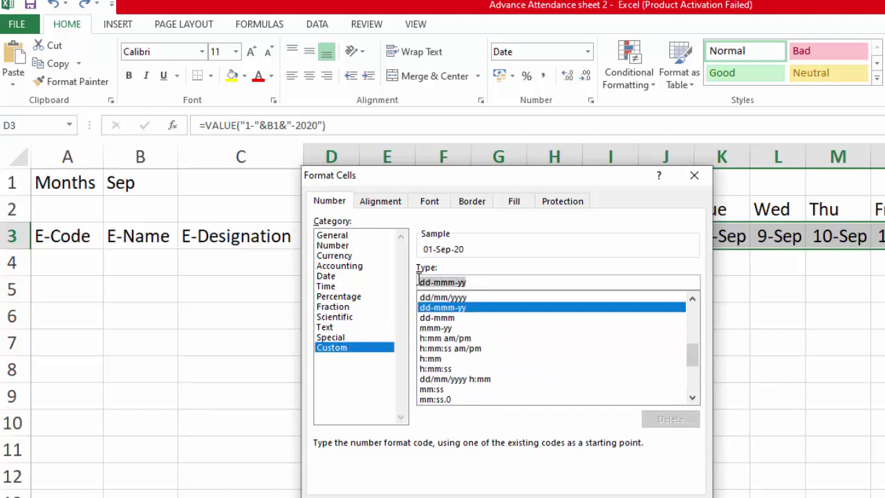
{"action": "type", "text": "DD"}
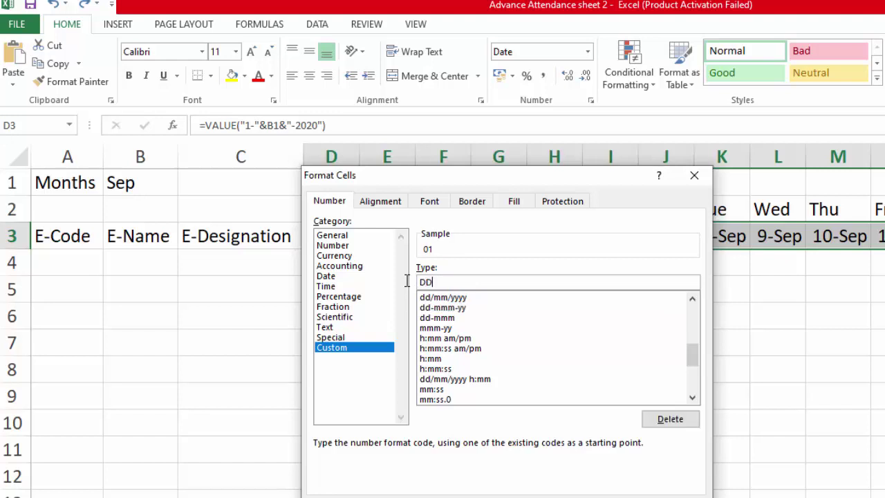
{"action": "key", "text": "Return"}
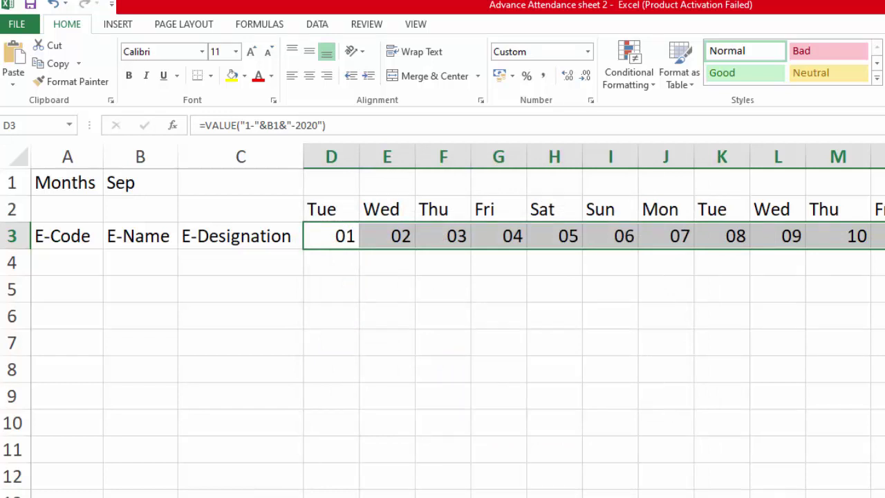
{"action": "left_click", "coordinate": [444, 402]}
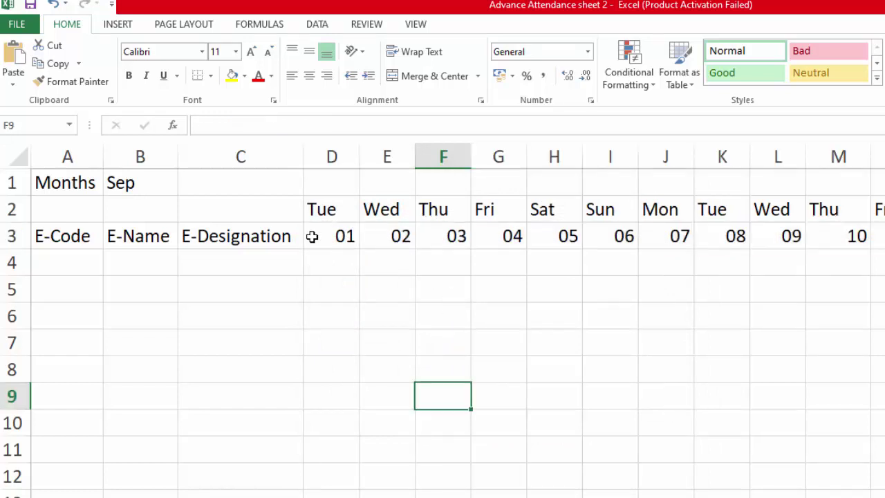
AutoFit all column widths to the shortened dates and check the weekend day formulas in O2 and P2.
{"action": "left_click", "coordinate": [20, 157]}
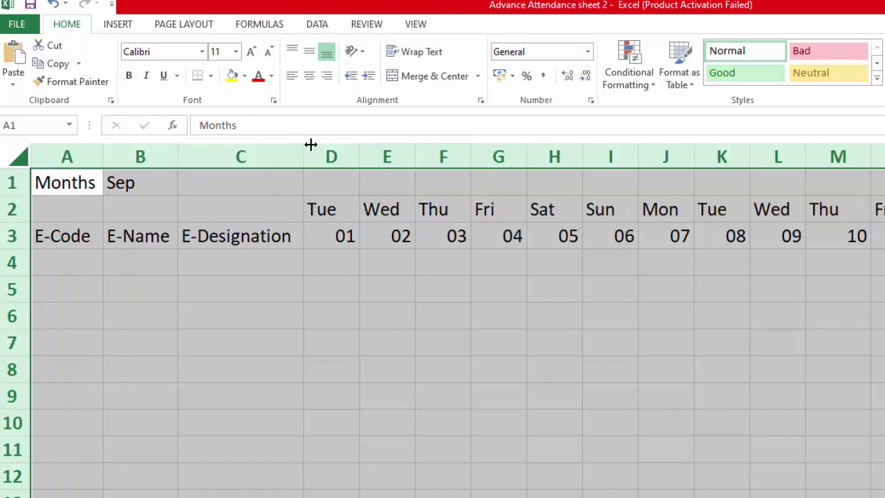
{"action": "double_click", "coordinate": [358, 154]}
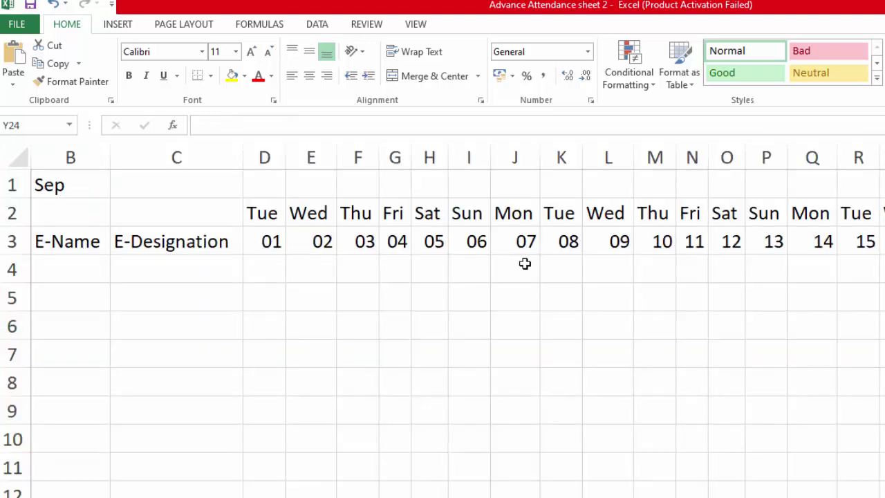
{"action": "left_click", "coordinate": [734, 217]}
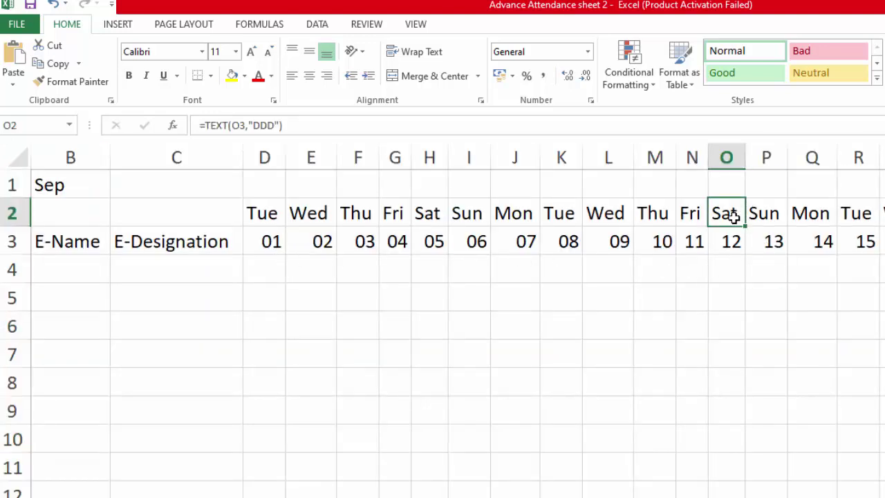
{"action": "left_click", "coordinate": [772, 212]}
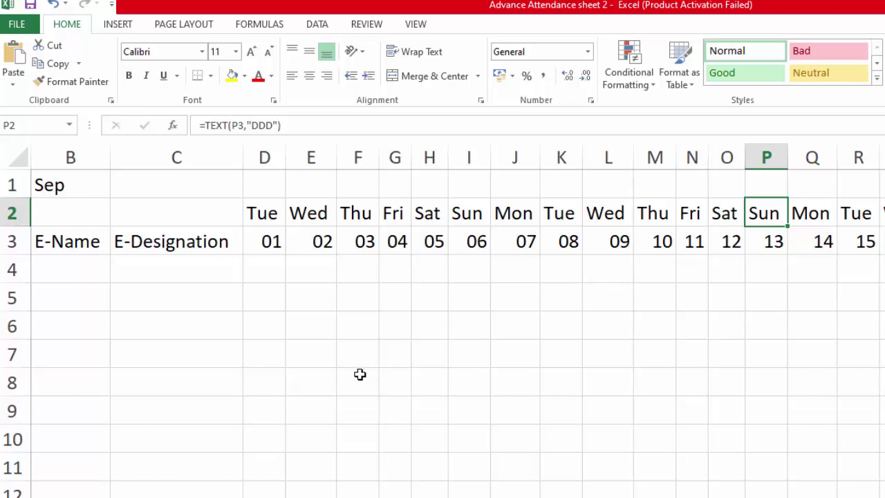
Select the attendance grid from D2 across all date columns and down to row 15.
{"action": "left_click", "coordinate": [264, 210]}
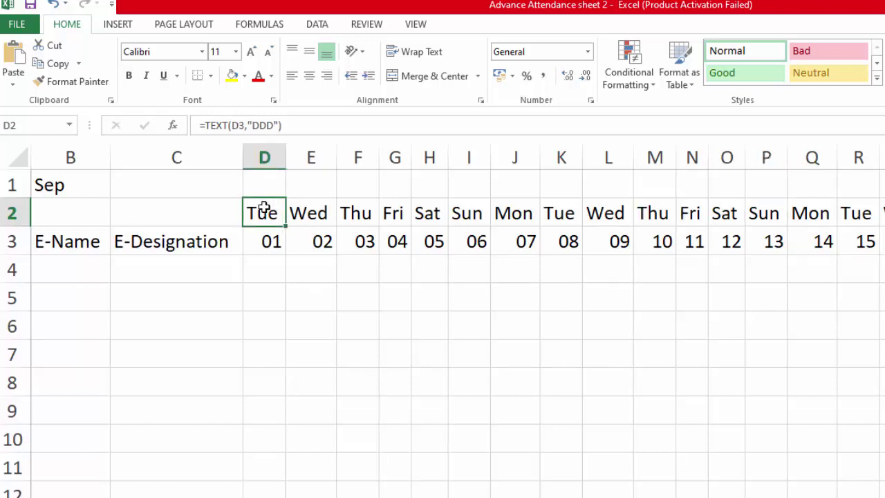
{"action": "key", "text": "shift+Right"}
{"action": "key", "text": "shift+Right"}
{"action": "key", "text": "shift+Right"}
{"action": "key", "text": "shift+Right"}
{"action": "key", "text": "shift+Right"}
{"action": "key", "text": "shift+Right"}
{"action": "key", "text": "shift+Right"}
{"action": "key", "text": "shift+Right"}
{"action": "key", "text": "shift+Right"}
{"action": "key", "text": "shift+Right"}
{"action": "key", "text": "shift+Right"}
{"action": "key", "text": "shift+Right"}
{"action": "key", "text": "shift+Right"}
{"action": "key", "text": "shift+Right"}
{"action": "key", "text": "shift+Right"}
{"action": "key", "text": "shift+Right"}
{"action": "key", "text": "shift+Right"}
{"action": "key", "text": "shift+Right"}
{"action": "key", "text": "shift+Right"}
{"action": "key", "text": "shift+Right"}
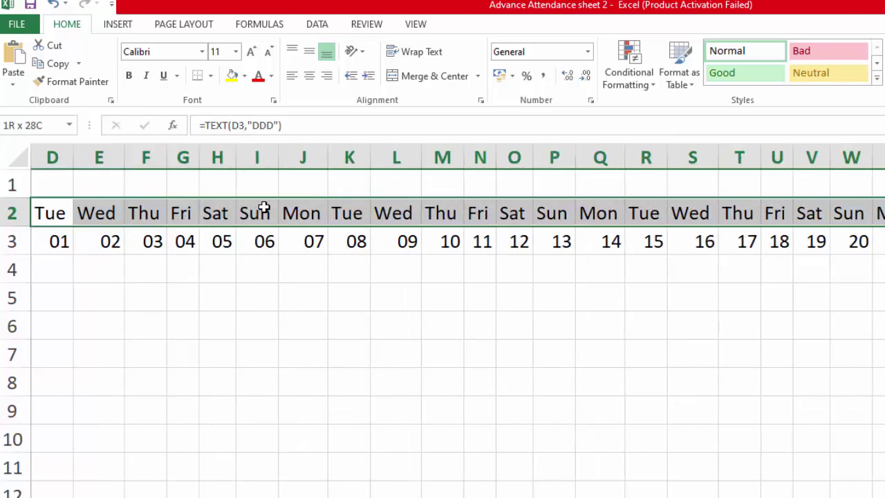
{"action": "key", "text": "shift+Right"}
{"action": "key", "text": "shift+Right"}
{"action": "key", "text": "shift+Right"}
{"action": "key", "text": "shift+Right"}
{"action": "key", "text": "shift+Right"}
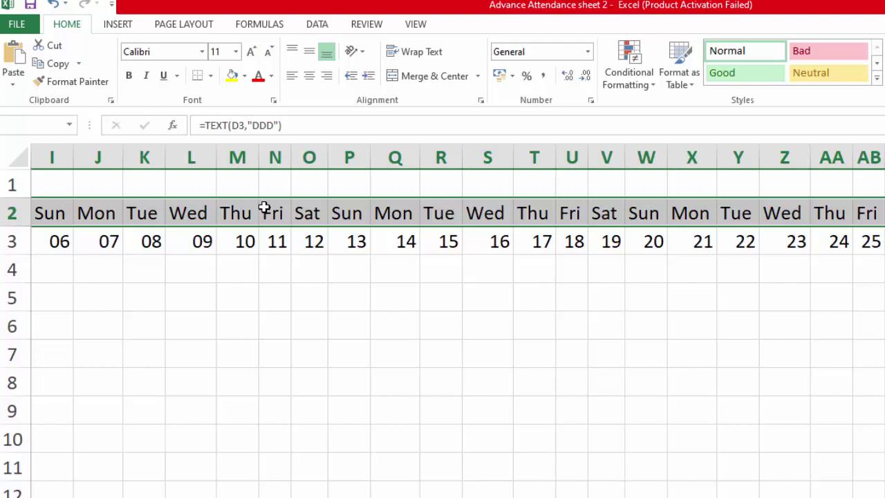
{"action": "key", "text": "ctrl+z"}
{"action": "key", "text": "shift+Down"}
{"action": "key", "text": "shift+Down"}
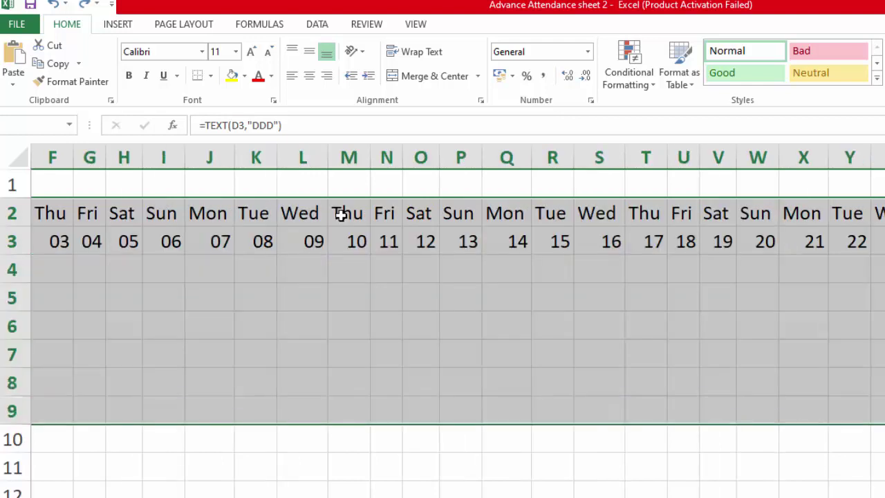
{"action": "key", "text": "shift+Down"}
{"action": "key", "text": "shift+Down"}
{"action": "key", "text": "shift+Down"}
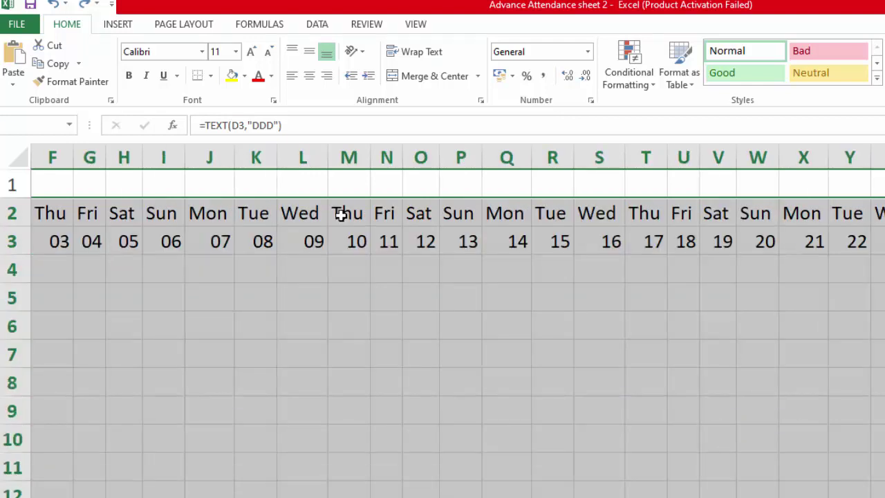
{"action": "scroll", "coordinate": [251, 246], "scroll_direction": "down", "scroll_amount": 5}
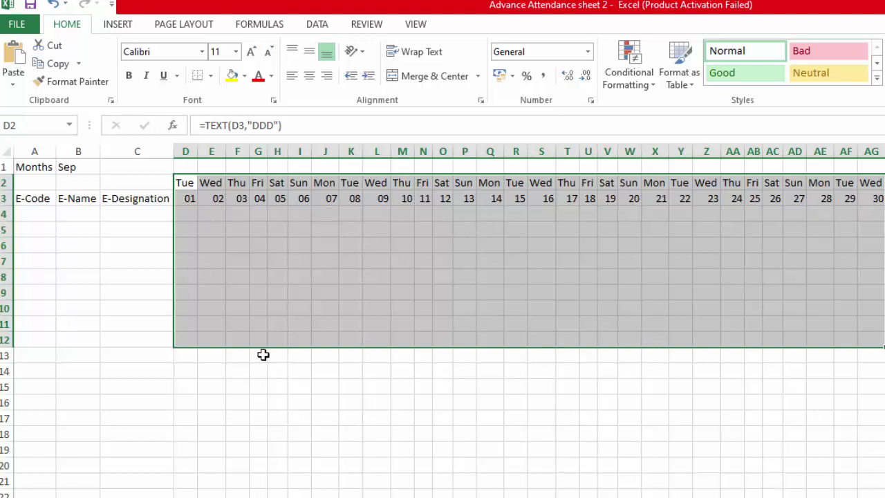
{"action": "key", "text": "shift+Down"}
{"action": "key", "text": "shift+Down"}
{"action": "key", "text": "shift+Down"}
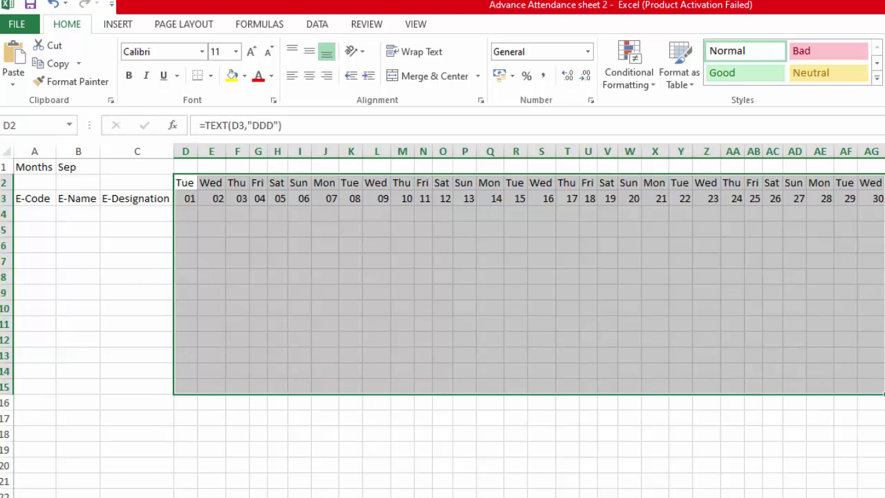
{"action": "scroll", "coordinate": [470, 268], "scroll_direction": "up", "scroll_amount": 4}
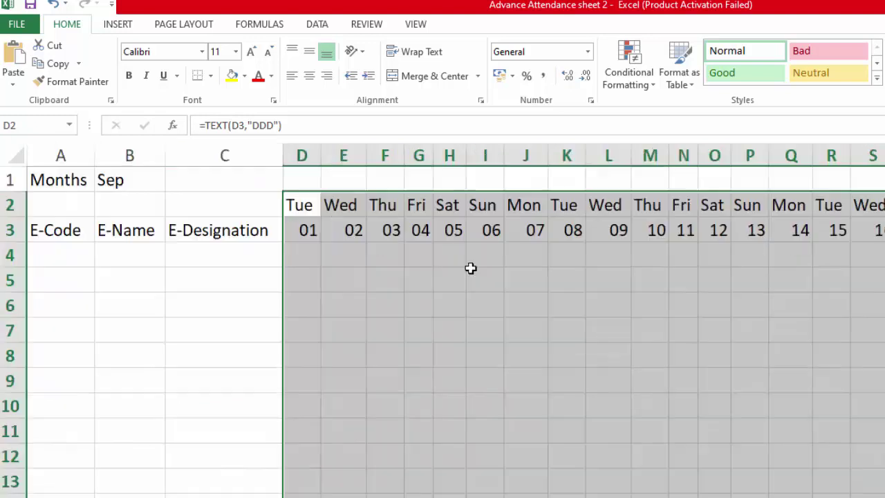
Create a formula-based conditional formatting rule for the selected grid using =Weekday(D$3,2)>5.
{"action": "left_click", "coordinate": [635, 89]}
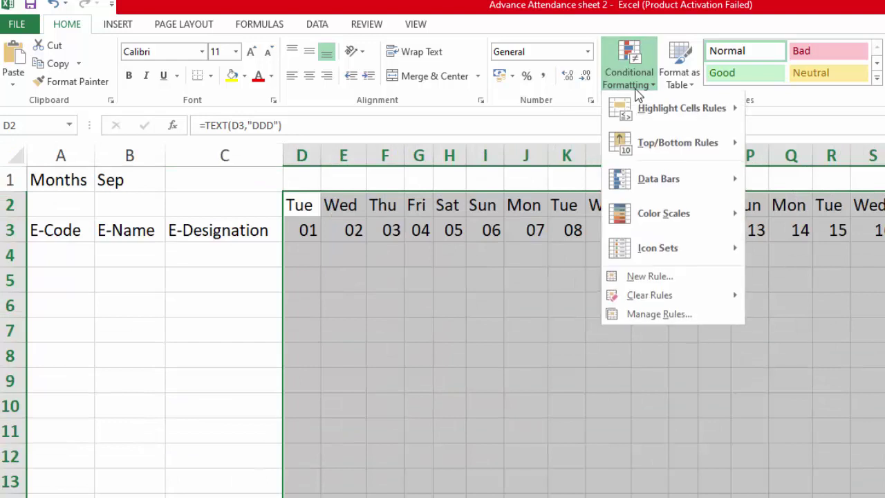
{"action": "left_click", "coordinate": [650, 277]}
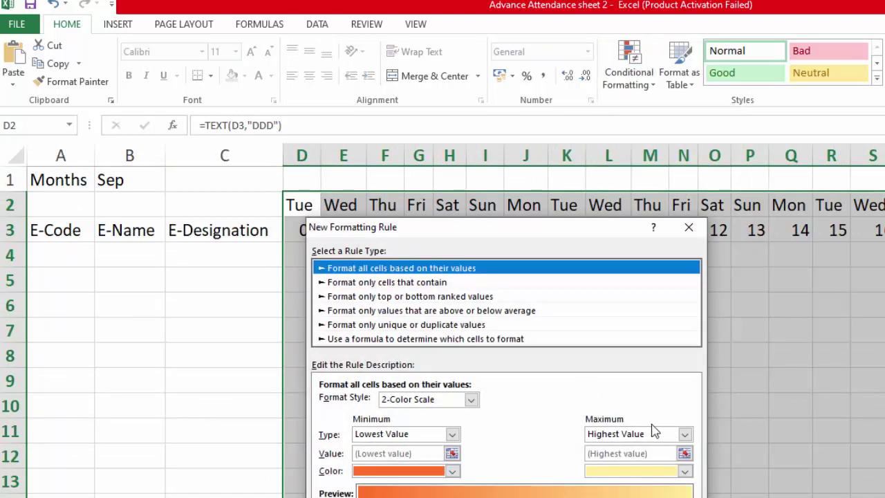
{"action": "left_click", "coordinate": [433, 340]}
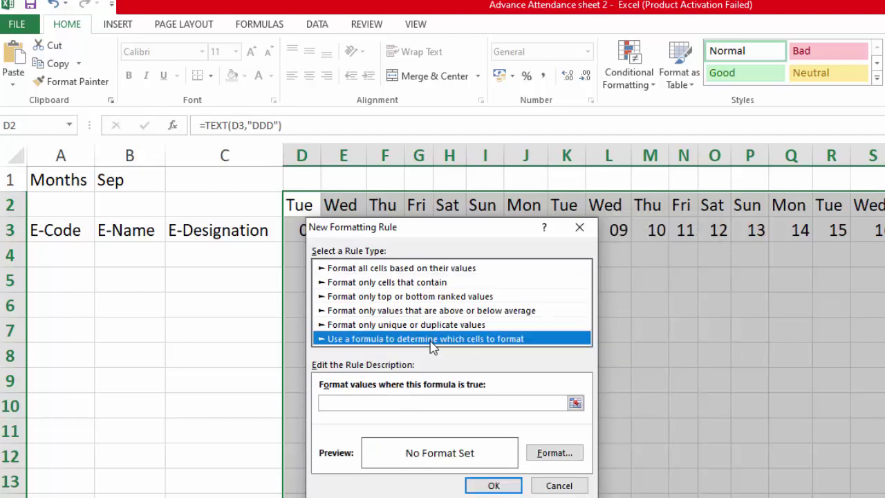
{"action": "left_click", "coordinate": [407, 402]}
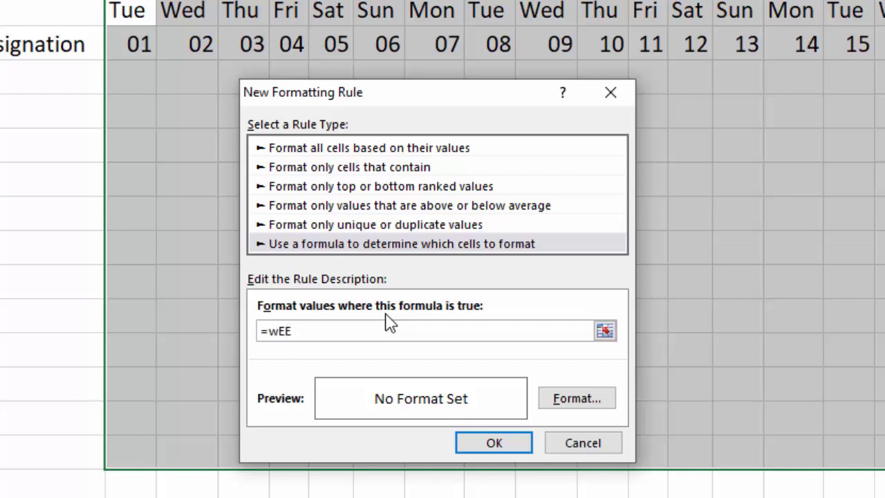
{"action": "key", "text": "BackSpace"}
{"action": "key", "text": "BackSpace"}
{"action": "key", "text": "BackSpace"}
{"action": "type", "text": "Weekday("}
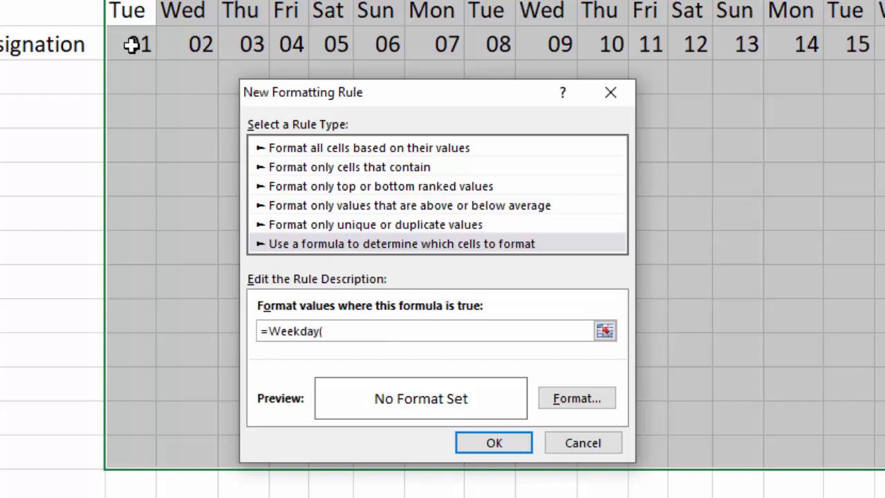
{"action": "left_click", "coordinate": [131, 44]}
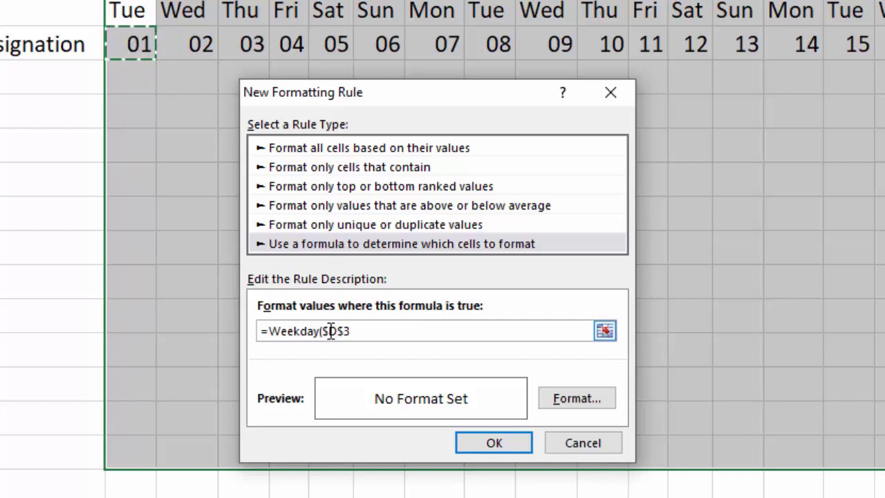
{"action": "key", "text": "F4"}
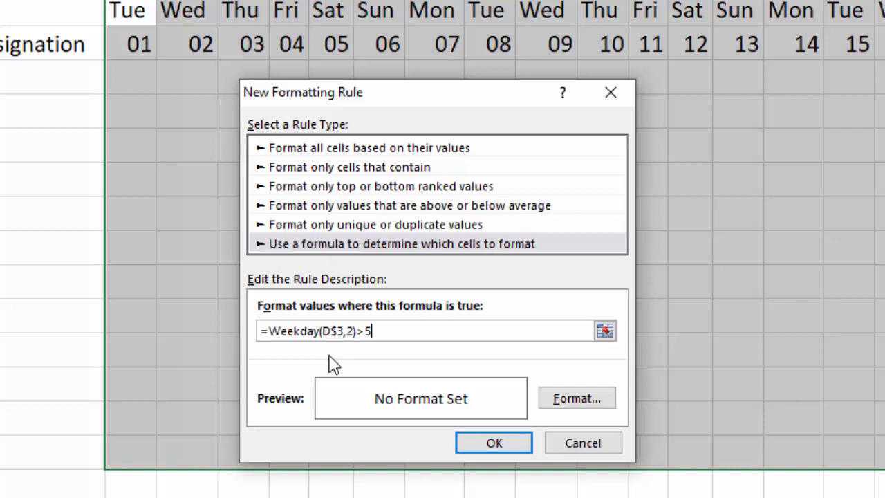
Give the weekend rule a green background fill and apply it to the grid.
{"action": "left_click", "coordinate": [569, 404]}
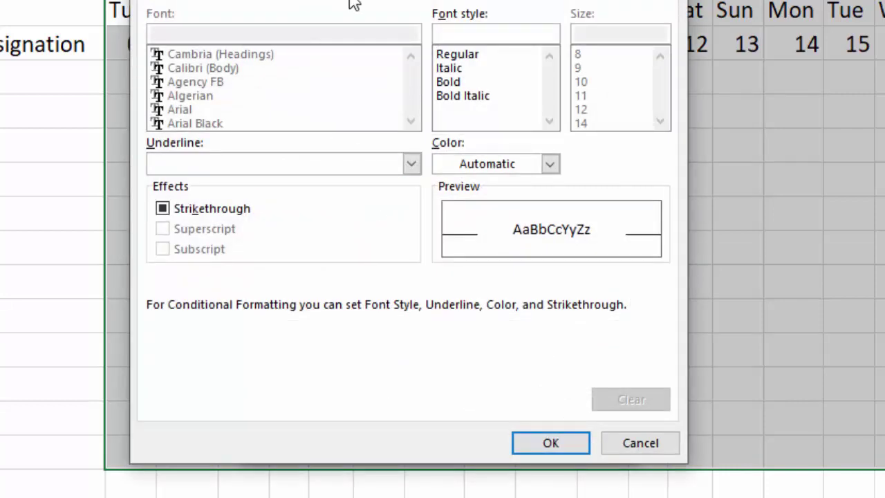
{"action": "left_click", "coordinate": [351, 2]}
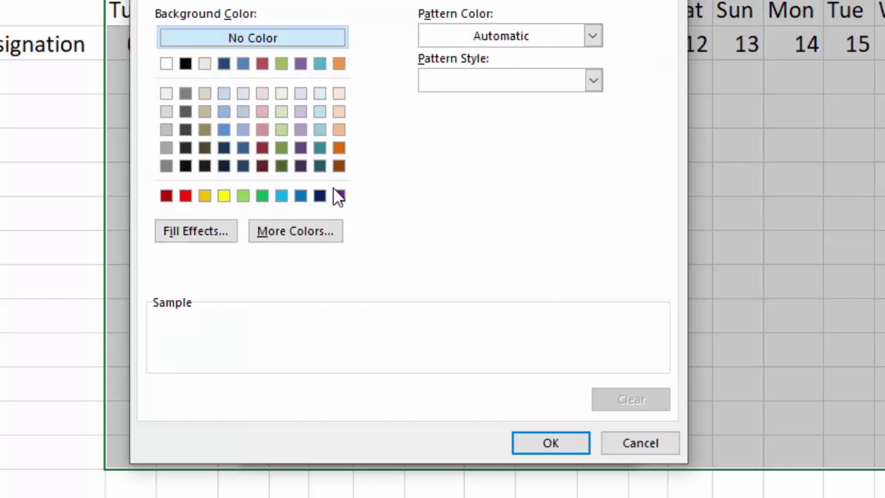
{"action": "left_click", "coordinate": [300, 196]}
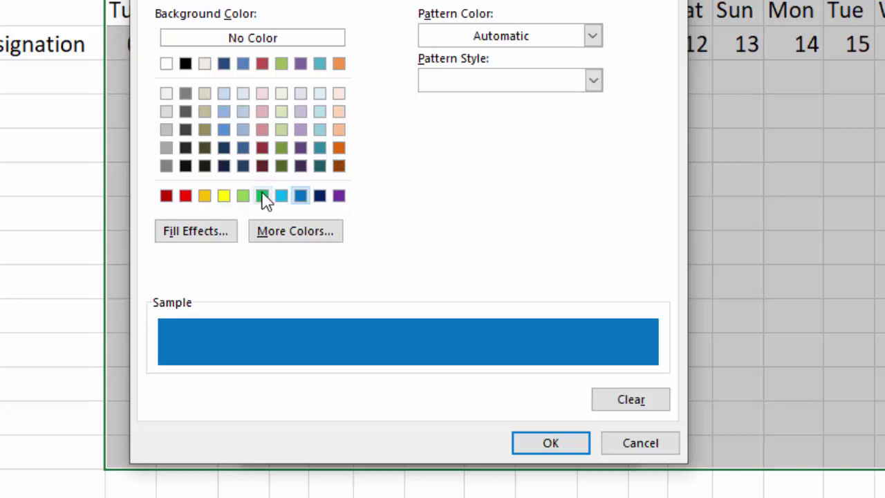
{"action": "left_click", "coordinate": [263, 197]}
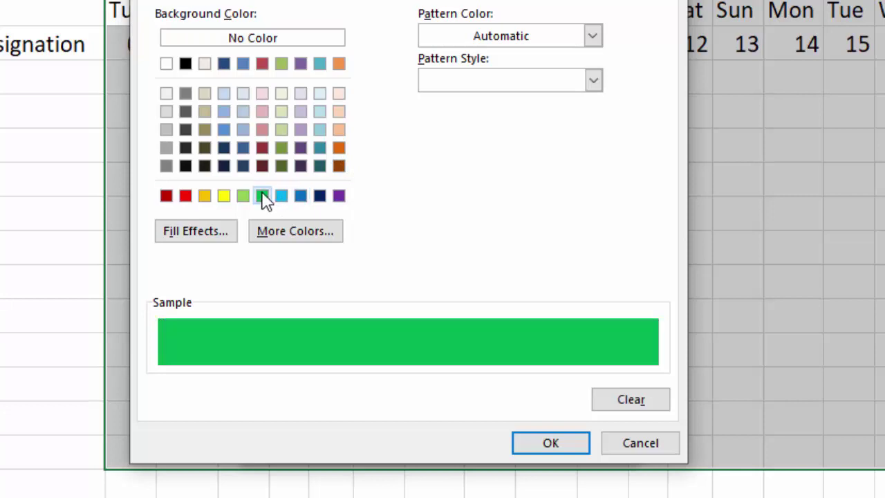
{"action": "left_click", "coordinate": [551, 443]}
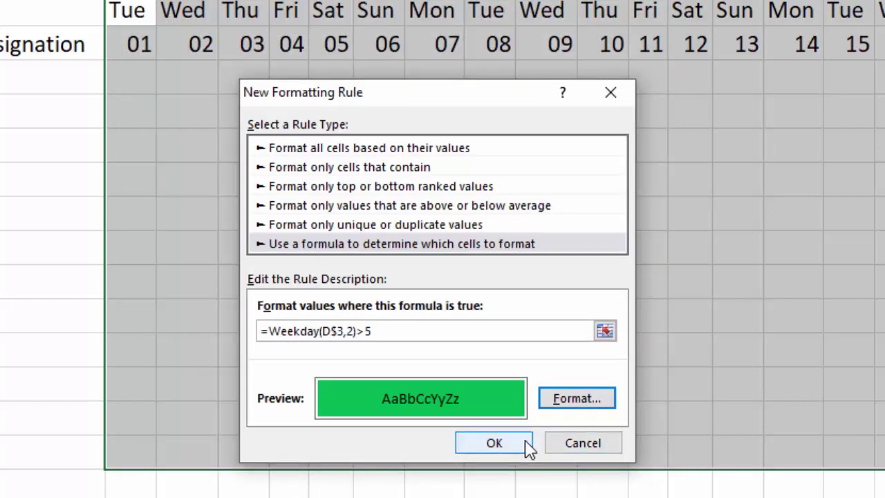
{"action": "left_click", "coordinate": [526, 444]}
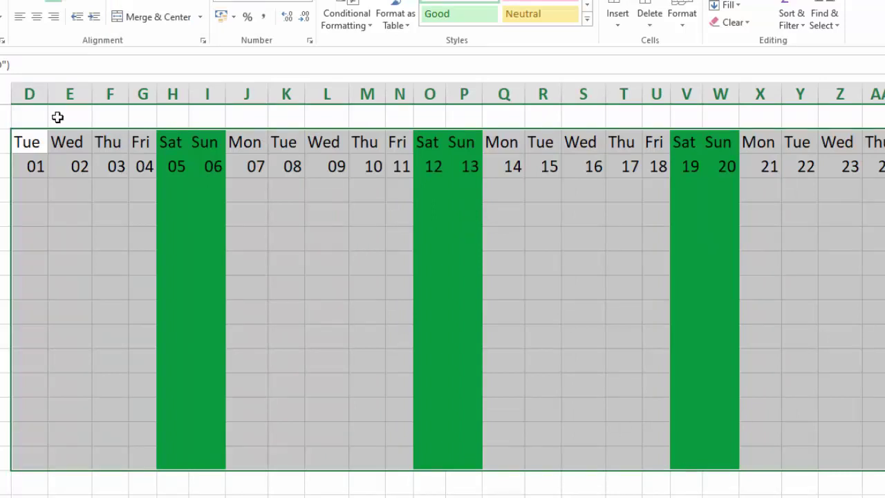
Add borders around all cells of the selected attendance grid.
{"action": "left_click", "coordinate": [0, 17]}
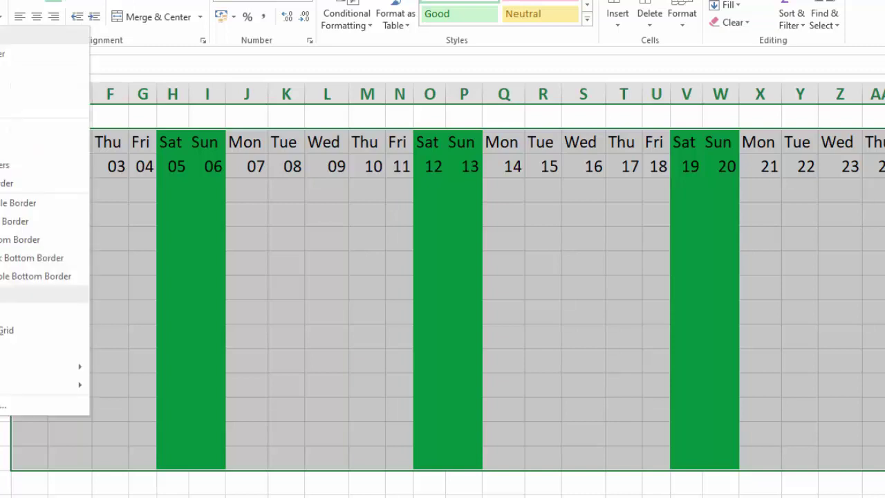
{"action": "left_click", "coordinate": [0, 146]}
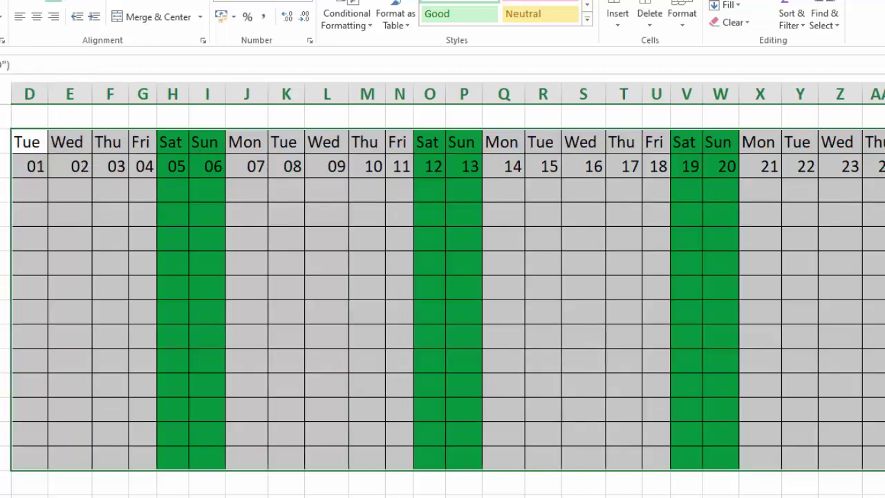
{"action": "left_click", "coordinate": [340, 335]}
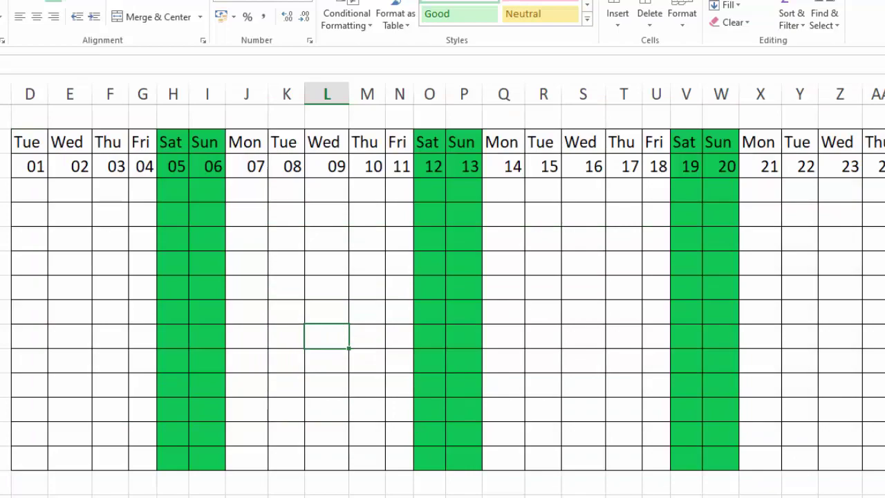
Change the month in B1 to Aug to test the weekend highlighting.
{"action": "scroll", "coordinate": [442, 290], "scroll_direction": "down", "scroll_amount": 3}
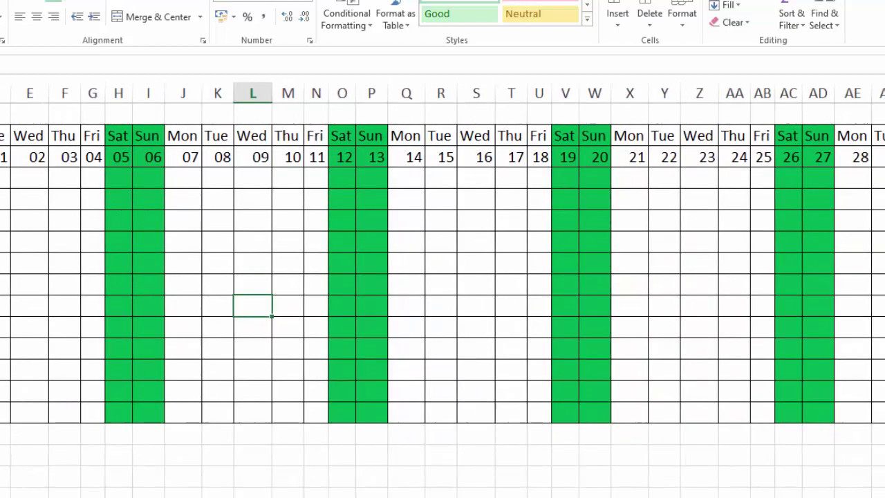
{"action": "scroll", "coordinate": [315, 377], "scroll_direction": "down", "scroll_amount": 2}
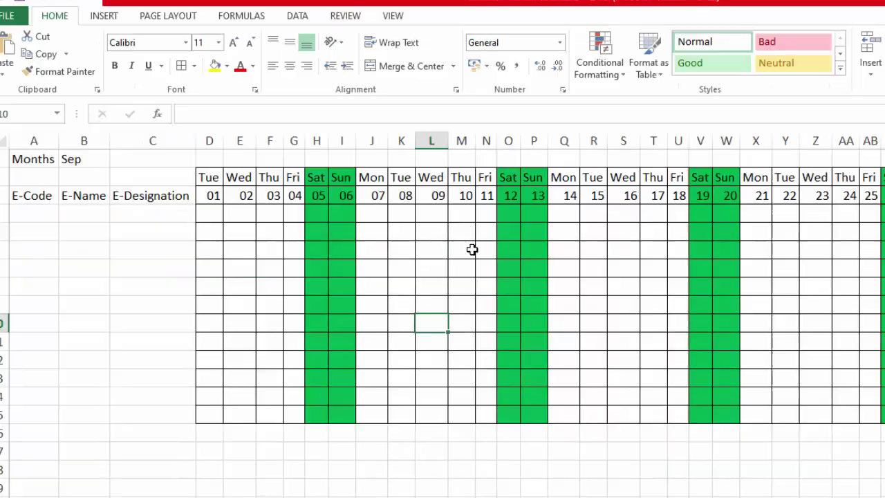
{"action": "scroll", "coordinate": [220, 201], "scroll_direction": "up", "scroll_amount": 1}
{"action": "left_click", "coordinate": [118, 164]}
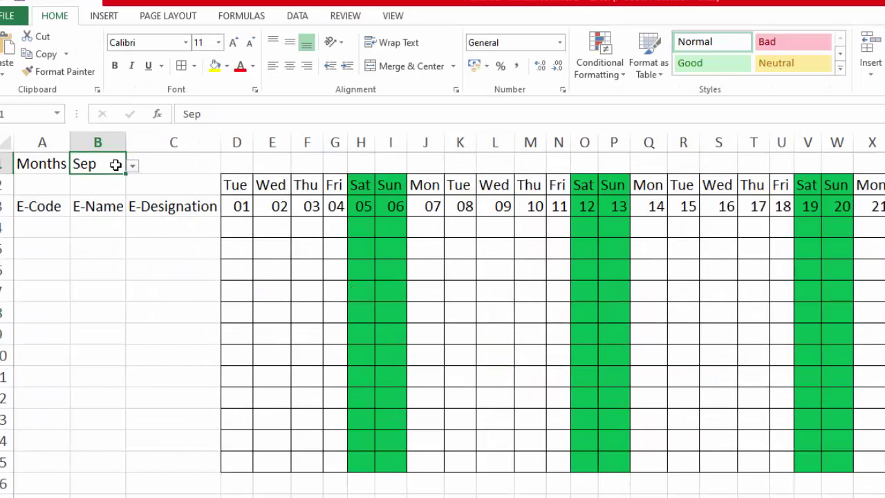
{"action": "left_click", "coordinate": [130, 166]}
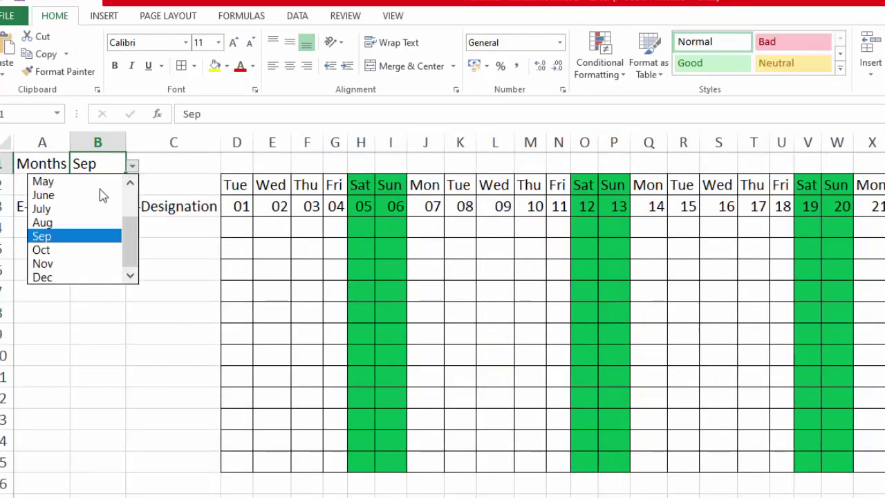
{"action": "left_click", "coordinate": [78, 221]}
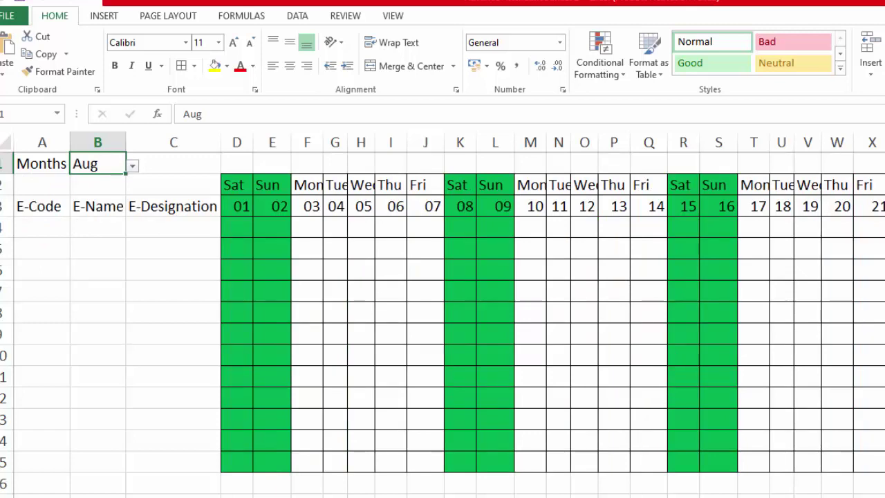
Check the August columns across the grid and slightly widen column M to fit its weekday name.
{"action": "scroll", "coordinate": [442, 311], "scroll_direction": "right", "scroll_amount": 2}
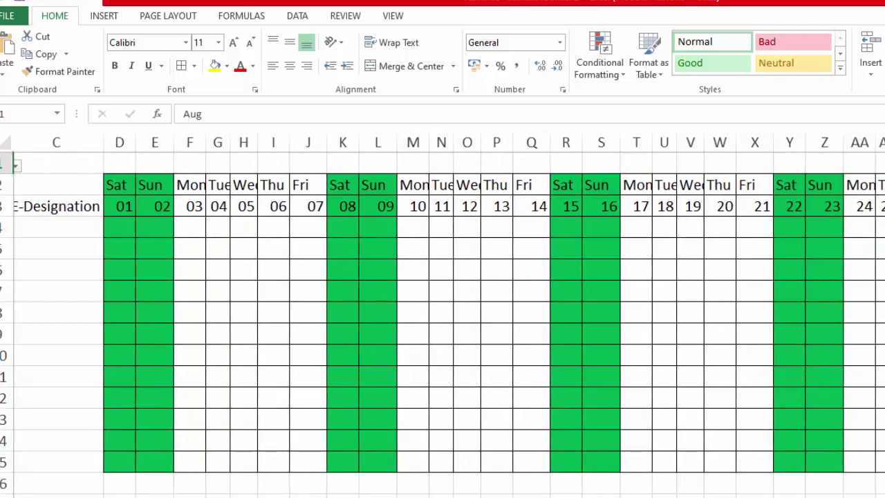
{"action": "scroll", "coordinate": [443, 311], "scroll_direction": "left", "scroll_amount": 2}
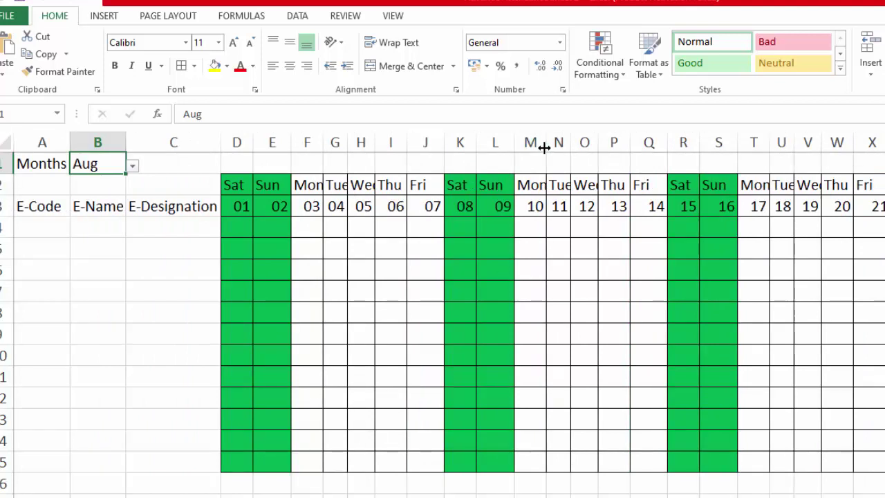
{"action": "left_click_drag", "start_coordinate": [543, 148], "coordinate": [549, 145]}
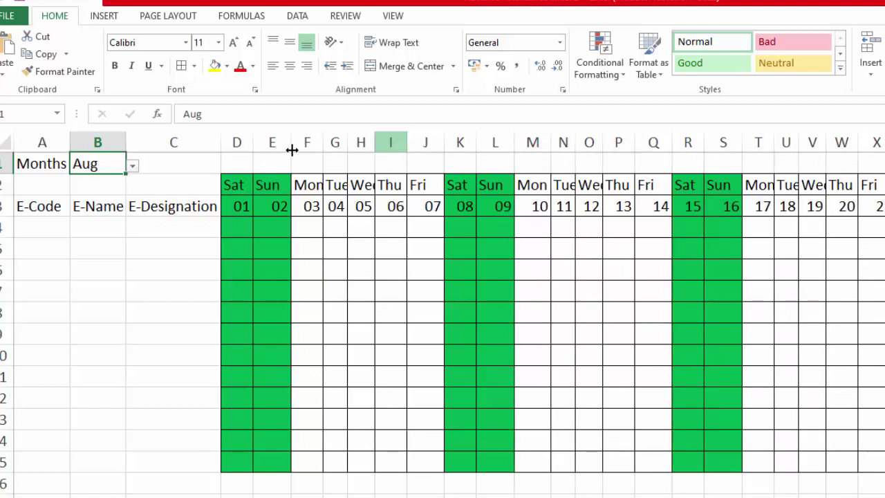
Test the weekend highlighting by setting the month in B1 to Oct and to Nov.
{"action": "left_click", "coordinate": [131, 166]}
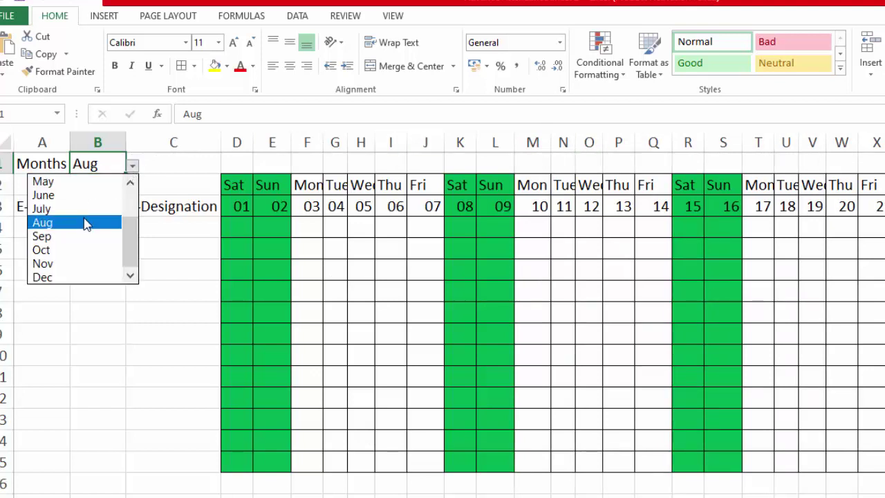
{"action": "left_click", "coordinate": [81, 250]}
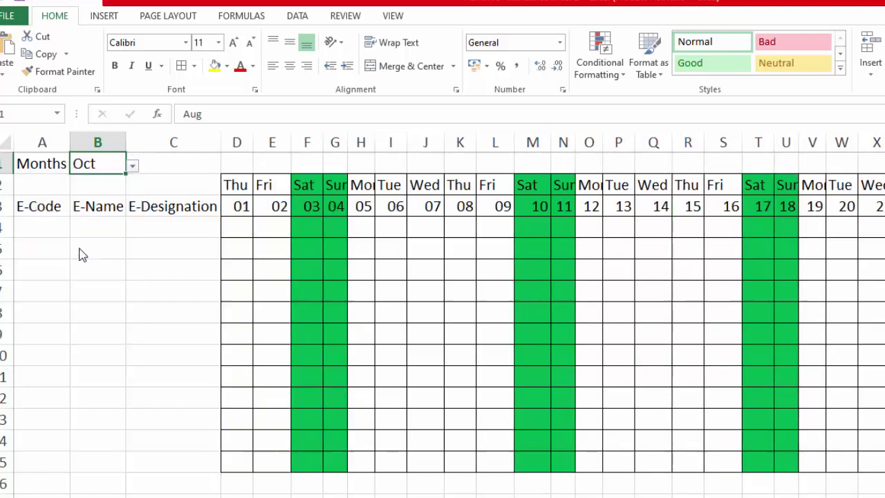
{"action": "left_click", "coordinate": [132, 166]}
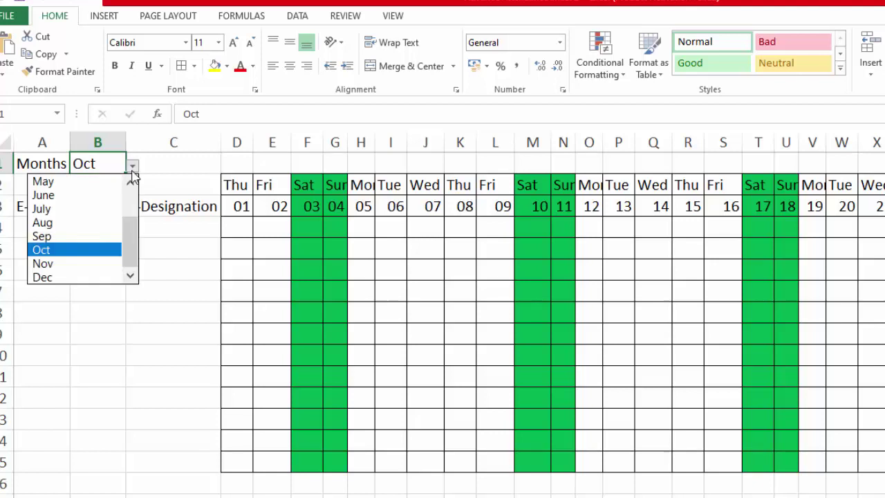
{"action": "left_click", "coordinate": [68, 263]}
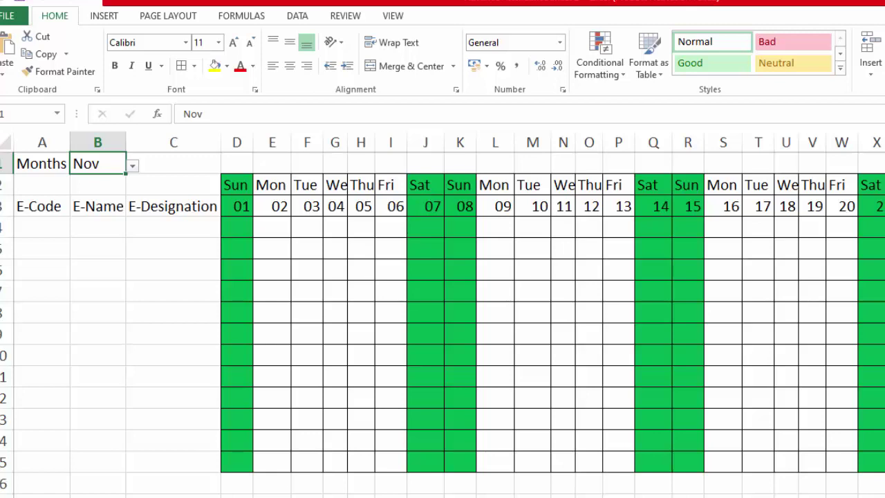
{"action": "scroll", "coordinate": [449, 311], "scroll_direction": "right", "scroll_amount": 3}
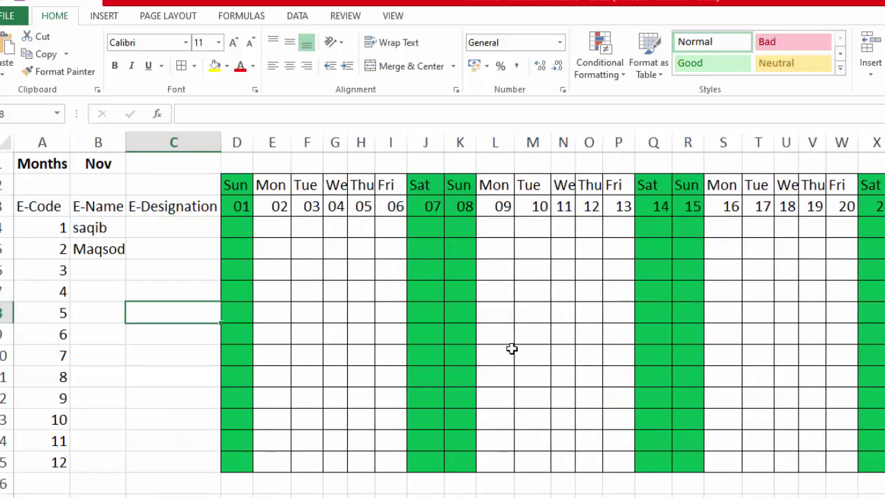
AutoFit the day columns D to AG to the weekday names in row 2.
{"action": "left_click", "coordinate": [244, 184]}
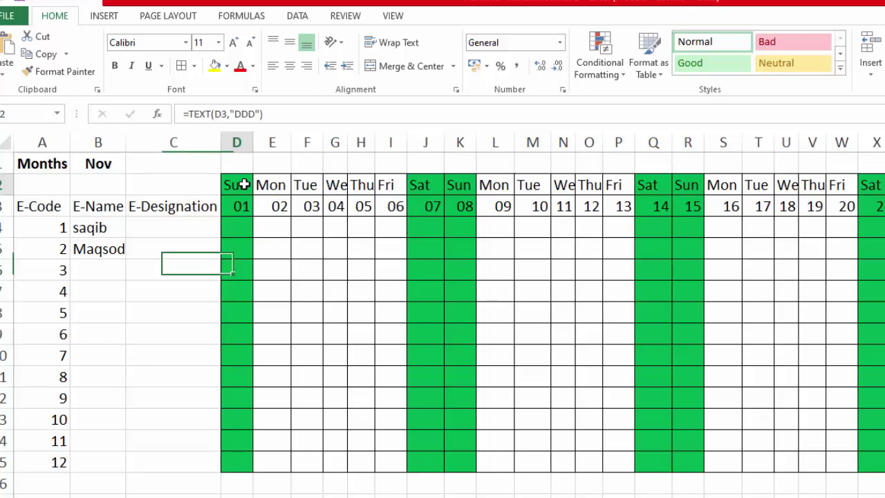
{"action": "left_click_drag", "start_coordinate": [244, 183], "coordinate": [721, 172]}
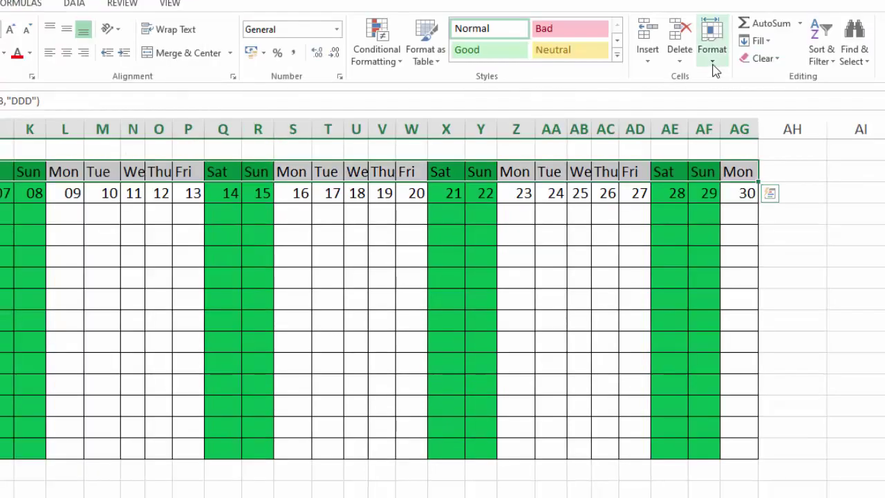
{"action": "left_click", "coordinate": [714, 68]}
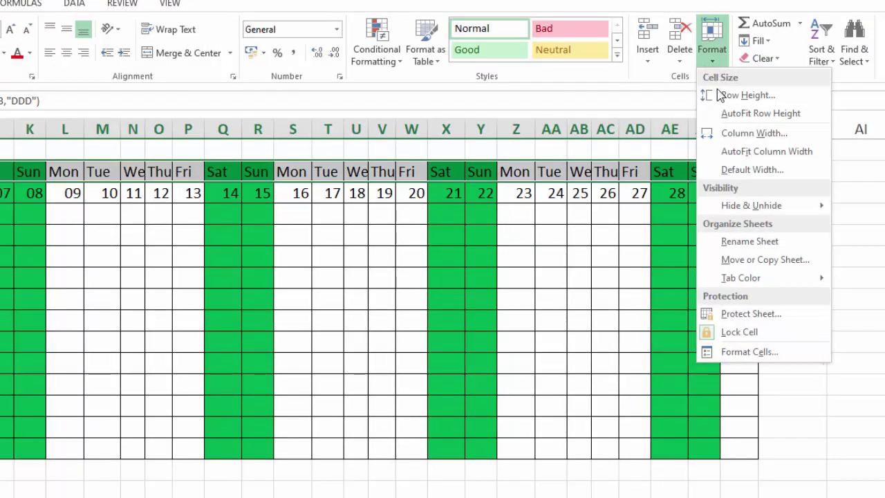
{"action": "left_click", "coordinate": [733, 153]}
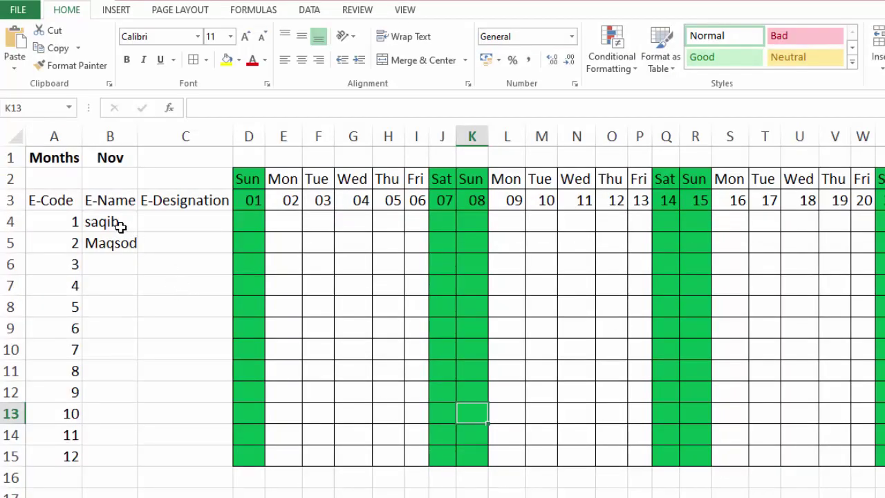
Fill the E-Code column A4:A15 with a series from 1 to 12.
{"action": "left_click", "coordinate": [72, 223]}
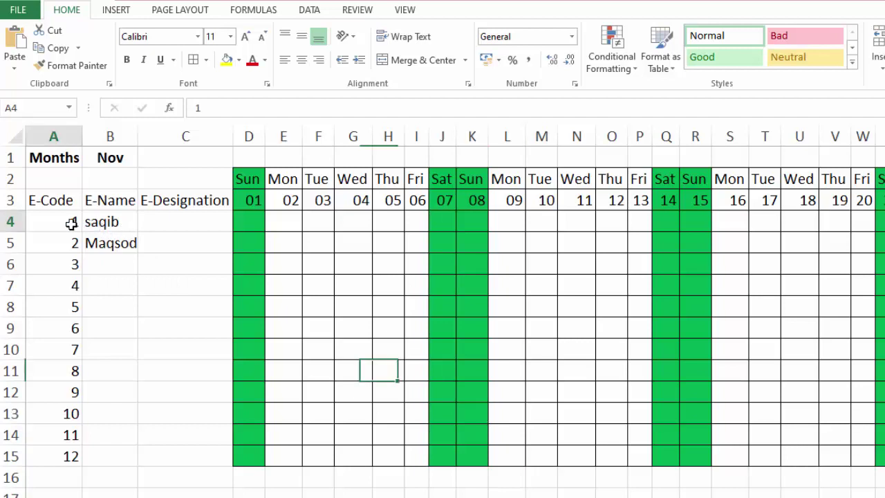
{"action": "key", "text": "Return"}
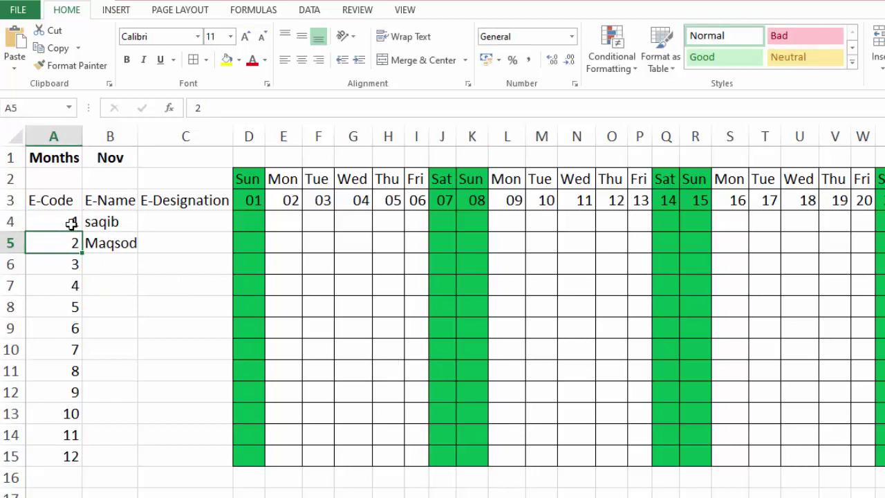
{"action": "key", "text": "Return"}
{"action": "left_click_drag", "start_coordinate": [72, 224], "coordinate": [83, 465]}
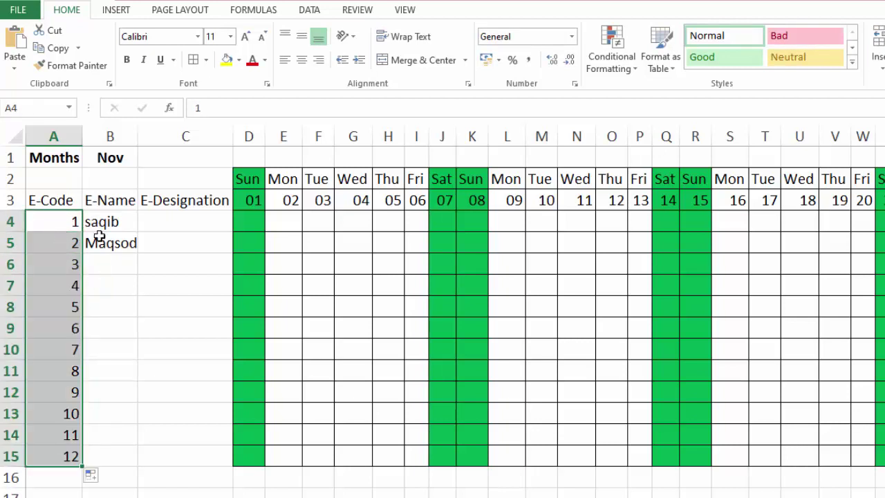
Enter the remaining employee names down to B15 under E-Name and slightly widen column B.
{"action": "left_click", "coordinate": [105, 257]}
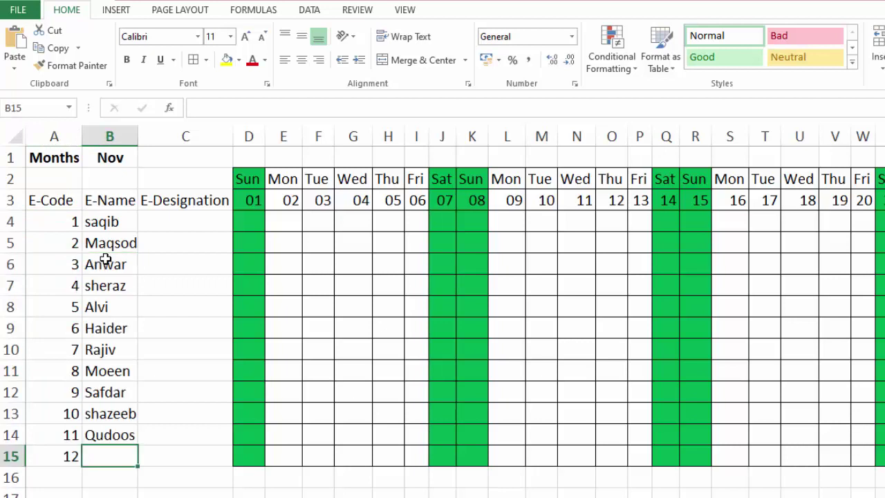
{"action": "type", "text": "Naqvi"}
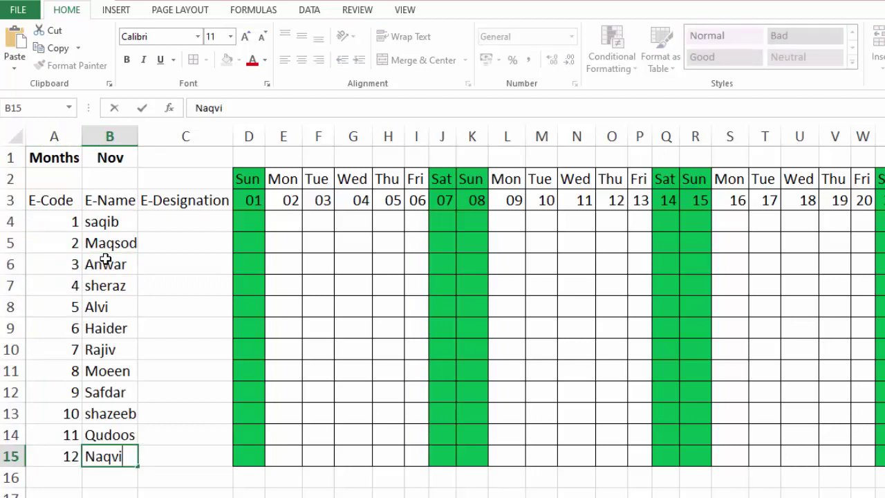
{"action": "key", "text": "Return"}
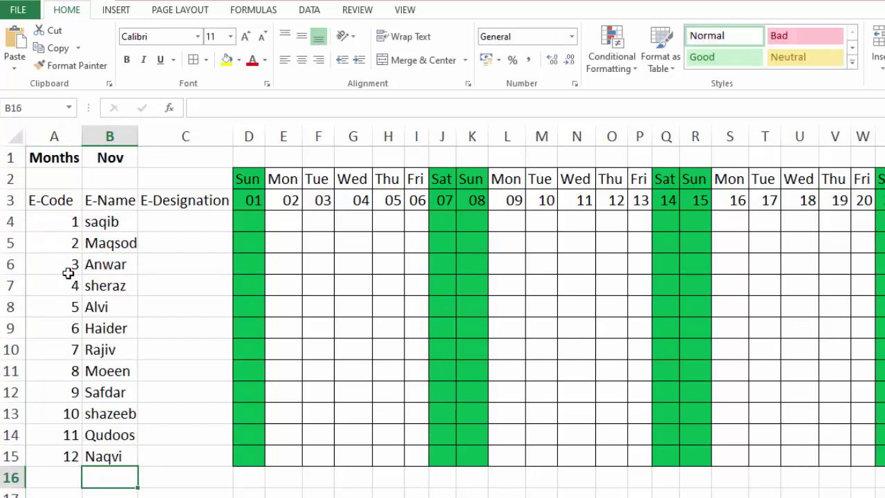
{"action": "double_click", "coordinate": [136, 132]}
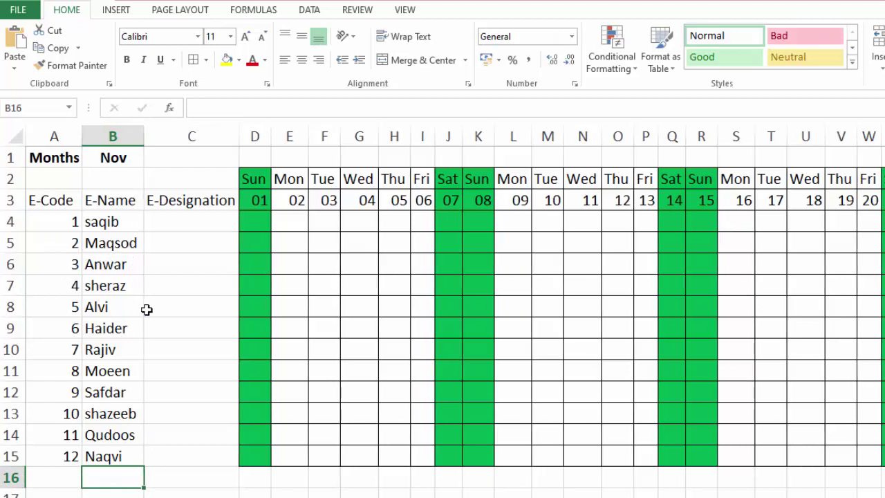
Copy the E-Code and E-Name list in A3:B15 to a blank sheet, starting at B2.
{"action": "left_click", "coordinate": [182, 374]}
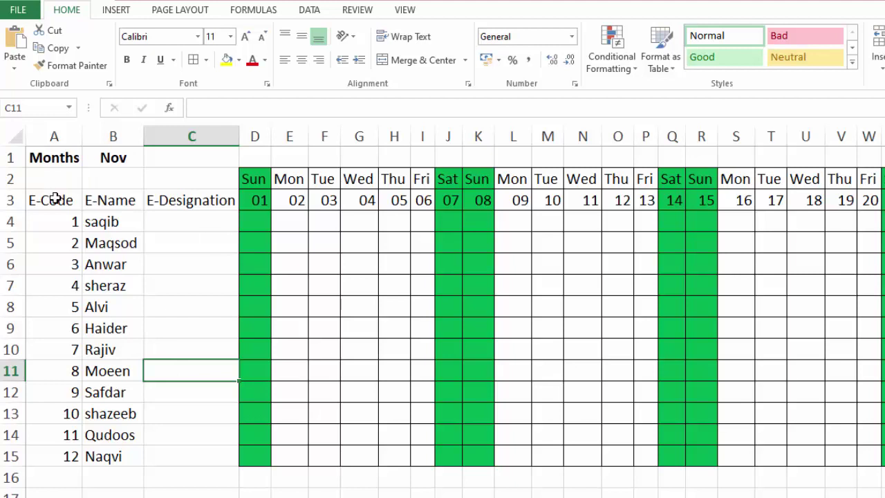
{"action": "left_click_drag", "start_coordinate": [56, 201], "coordinate": [122, 445]}
{"action": "key", "text": "ctrl+c"}
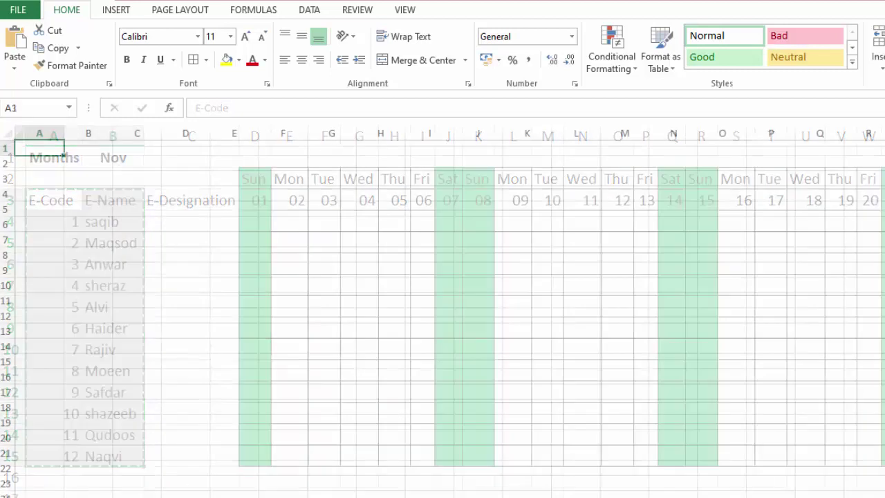
{"action": "left_click", "coordinate": [97, 168]}
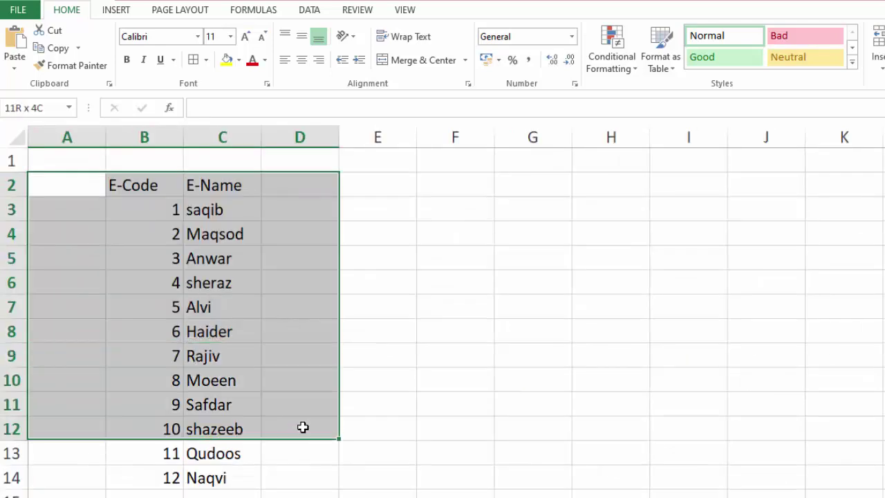
Add borders around all cells of A2:D14 on the new sheet.
{"action": "left_click_drag", "start_coordinate": [302, 426], "coordinate": [302, 482]}
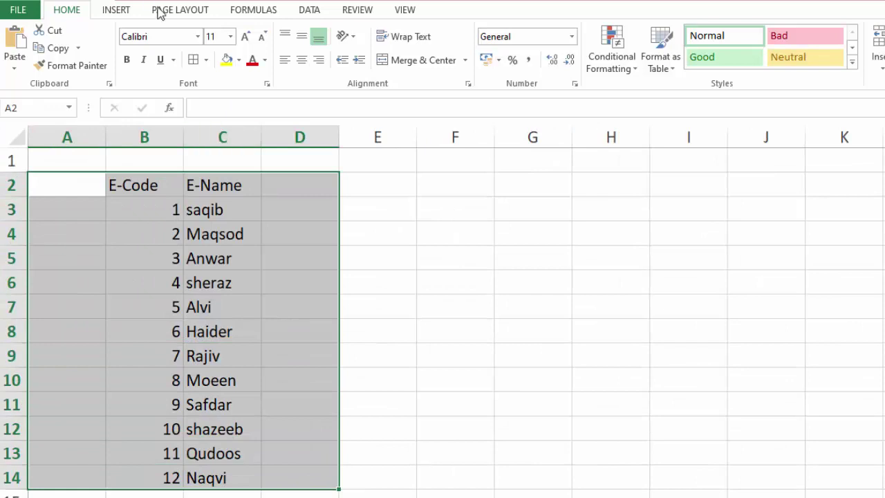
{"action": "left_click", "coordinate": [193, 59]}
{"action": "left_click", "coordinate": [524, 312]}
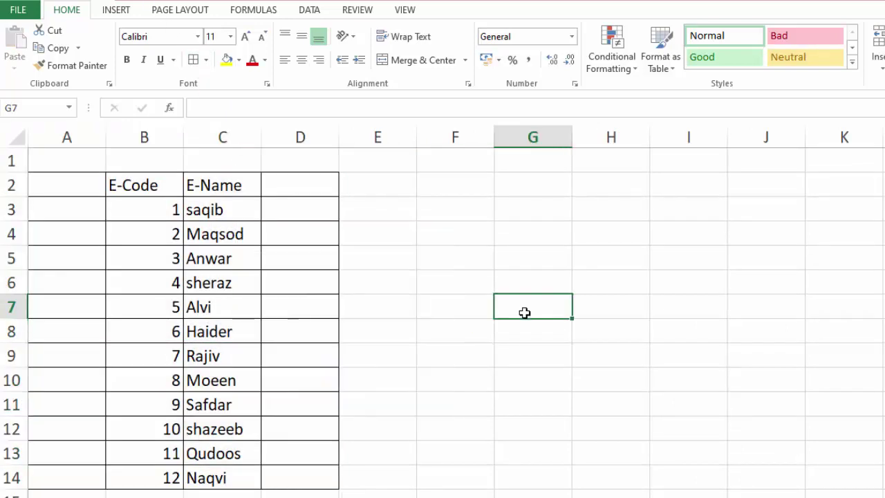
{"action": "scroll", "coordinate": [777, 350], "scroll_direction": "up", "scroll_amount": 2}
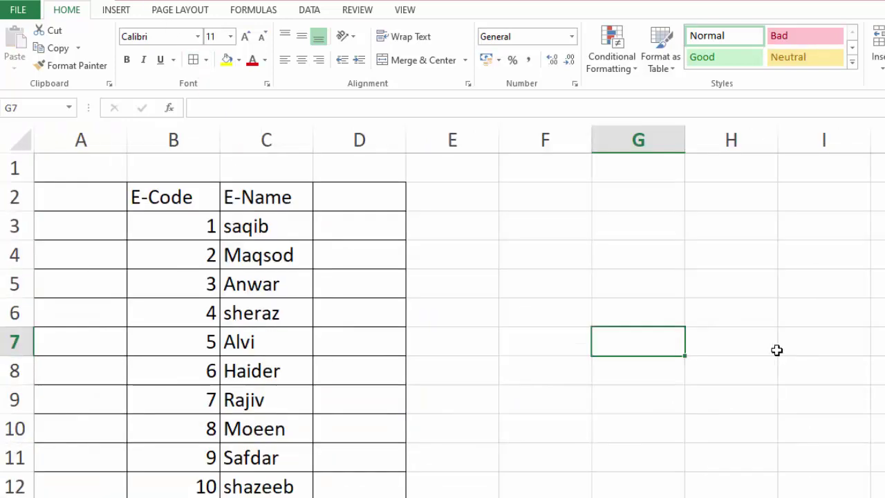
{"action": "left_click", "coordinate": [100, 228]}
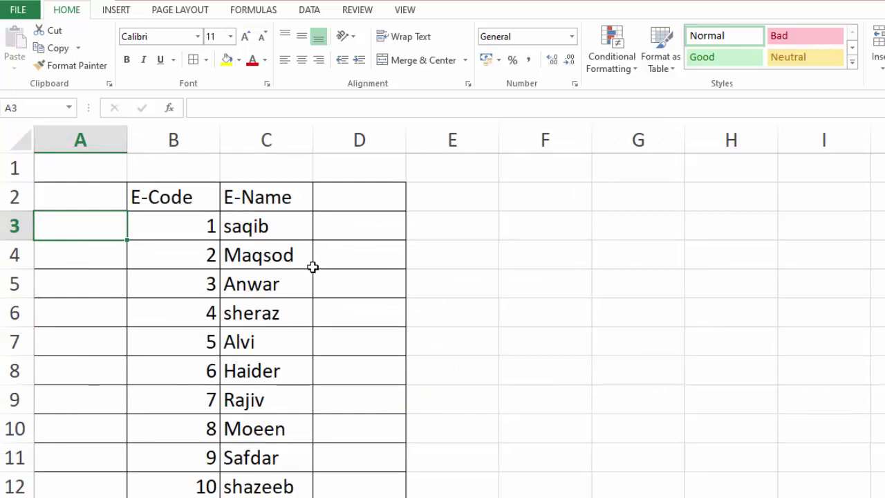
{"action": "scroll", "coordinate": [336, 265], "scroll_direction": "up", "scroll_amount": 1}
{"action": "type", "text": "="}
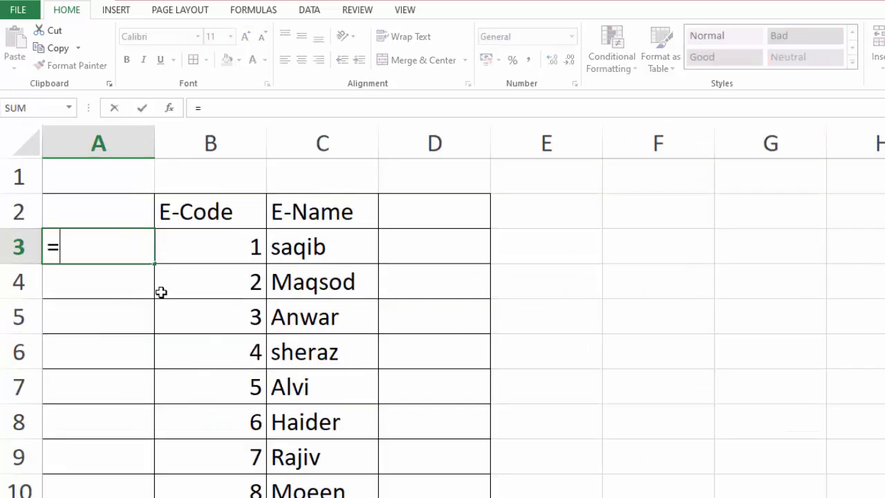
{"action": "left_click", "coordinate": [214, 248]}
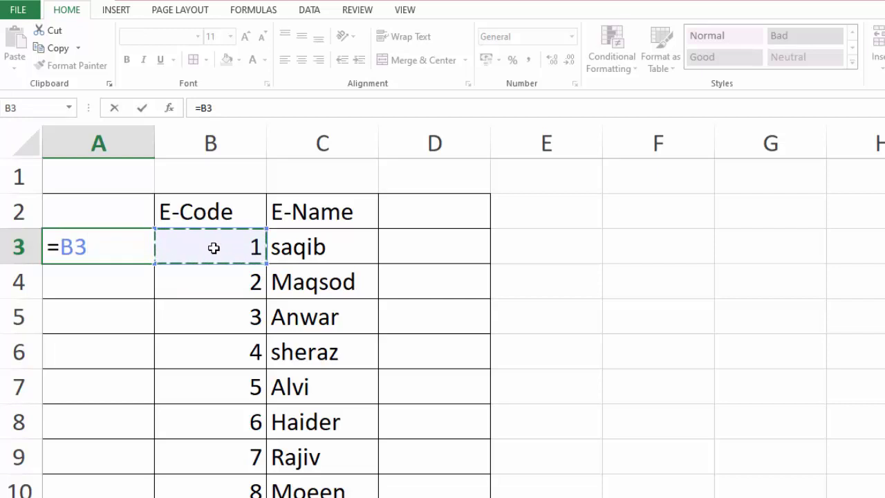
{"action": "type", "text": "&"}
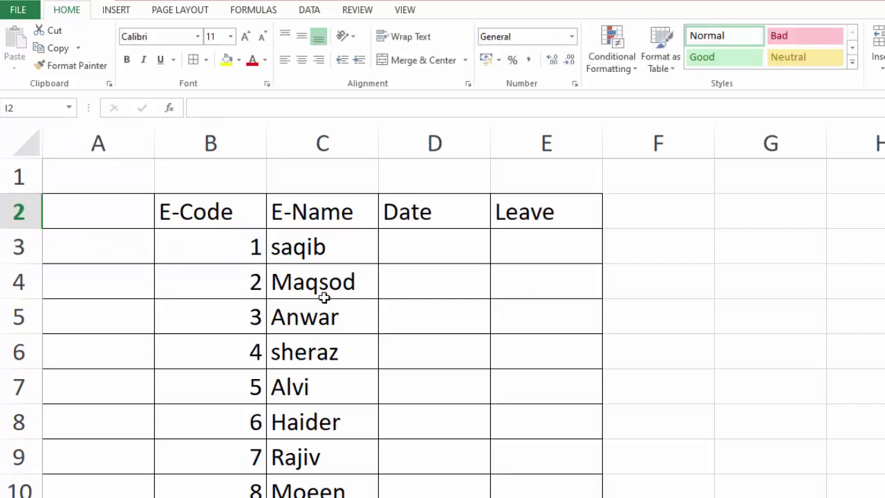
Enter the formula =B3&"-"&D3 in A3 to join the employee code and the date with a hyphen.
{"action": "left_click", "coordinate": [105, 256]}
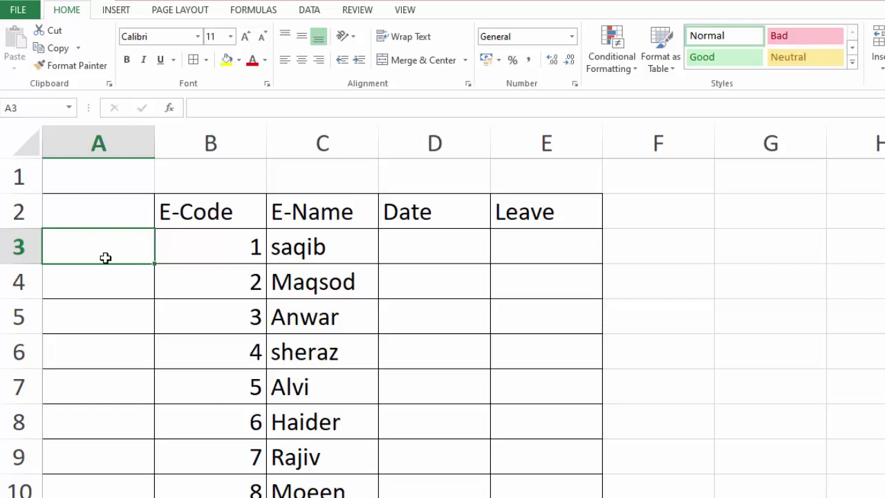
{"action": "type", "text": "="}
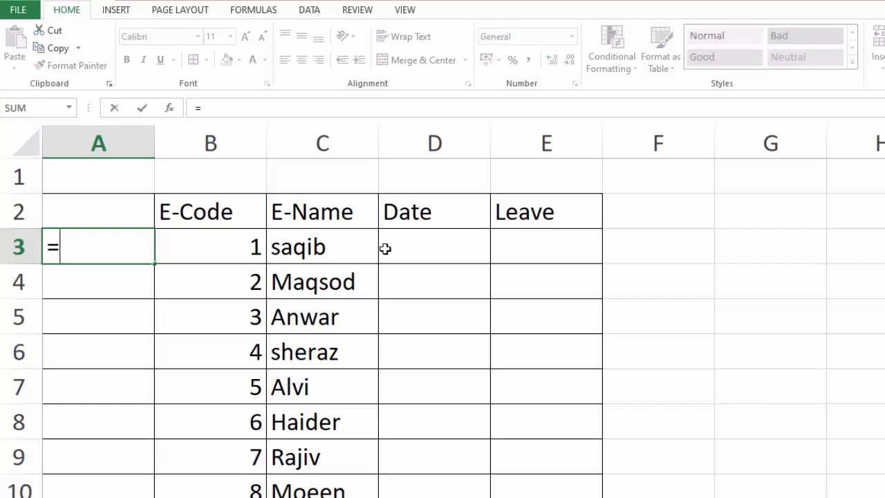
{"action": "left_click", "coordinate": [210, 253]}
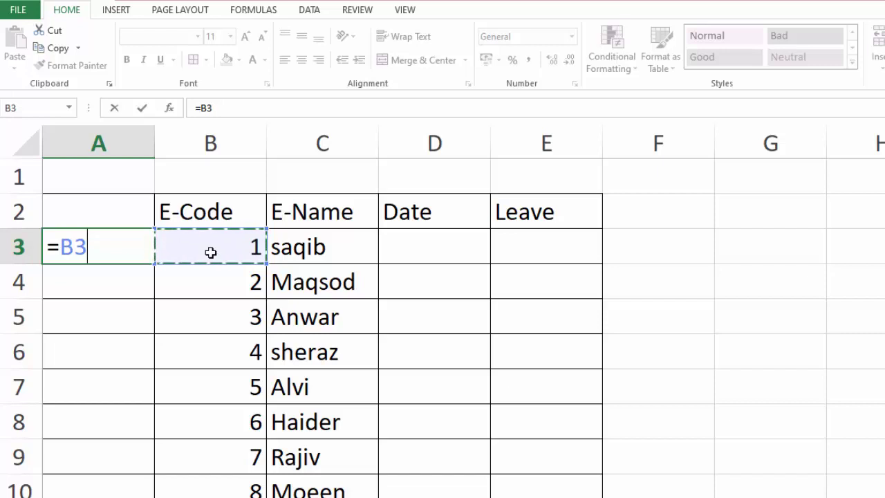
{"action": "type", "text": "&"}
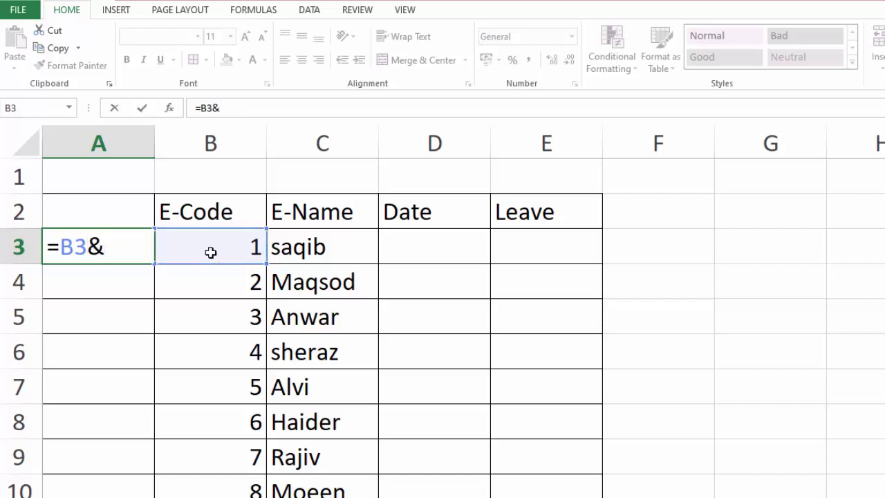
{"action": "type", "text": "\"-\"&"}
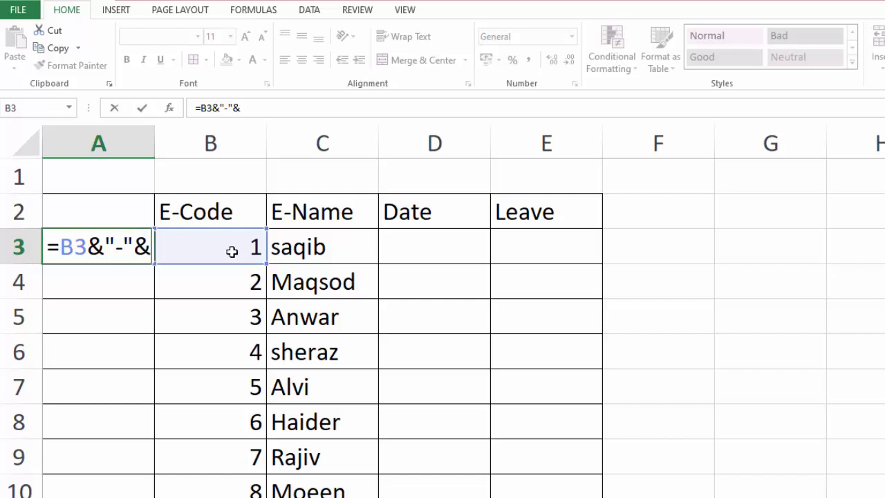
{"action": "left_click", "coordinate": [442, 233]}
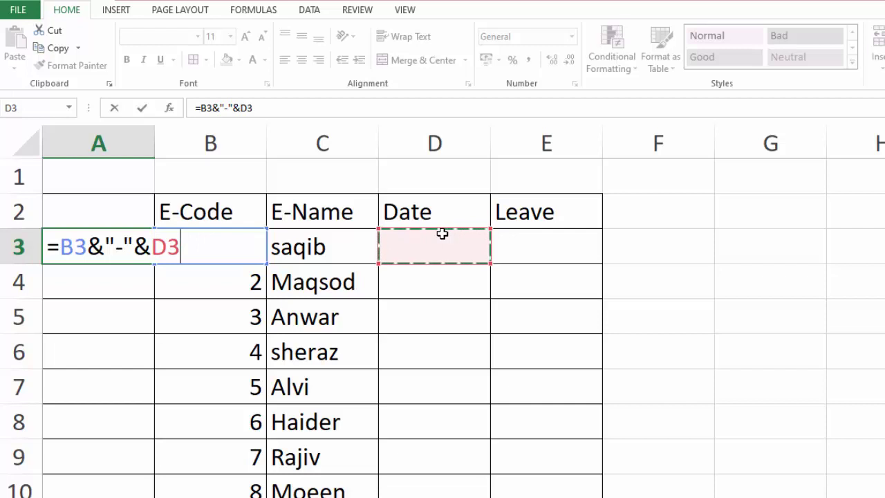
{"action": "key", "text": "Return"}
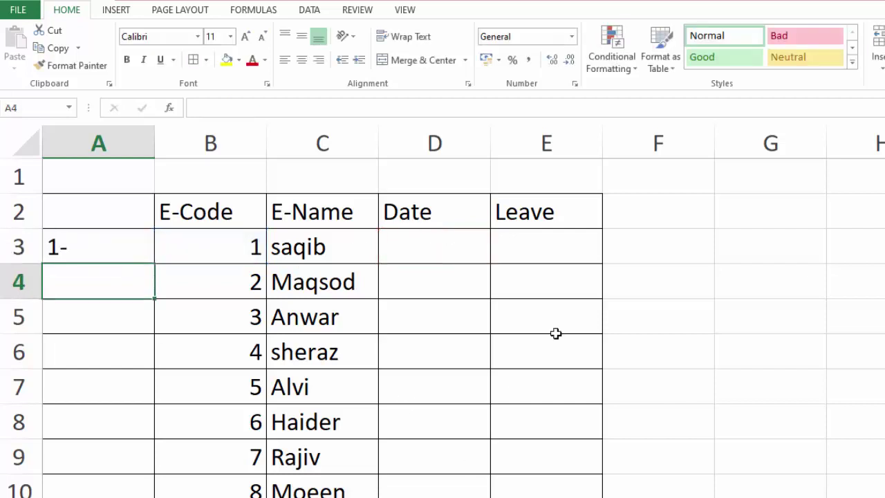
Enter the date 2-11-2020 in cell D3 under Date on the leave sheet.
{"action": "left_click", "coordinate": [425, 244]}
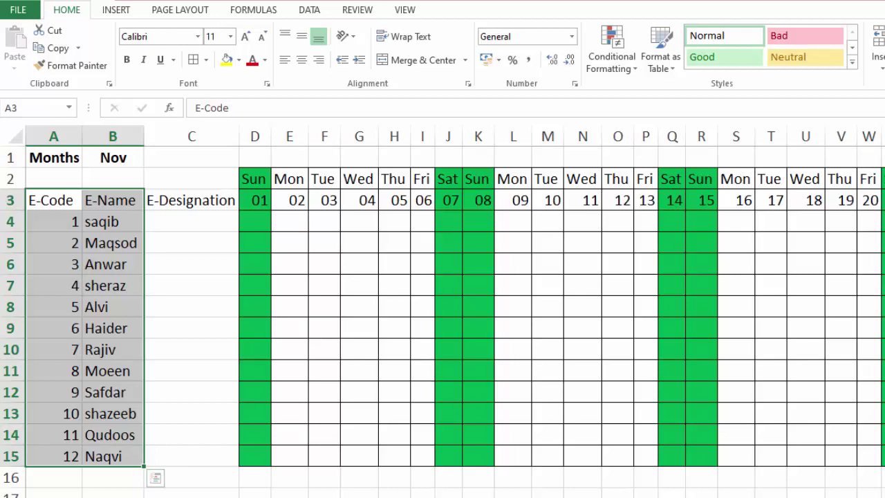
{"action": "left_click", "coordinate": [138, 496]}
{"action": "type", "text": "2-"}
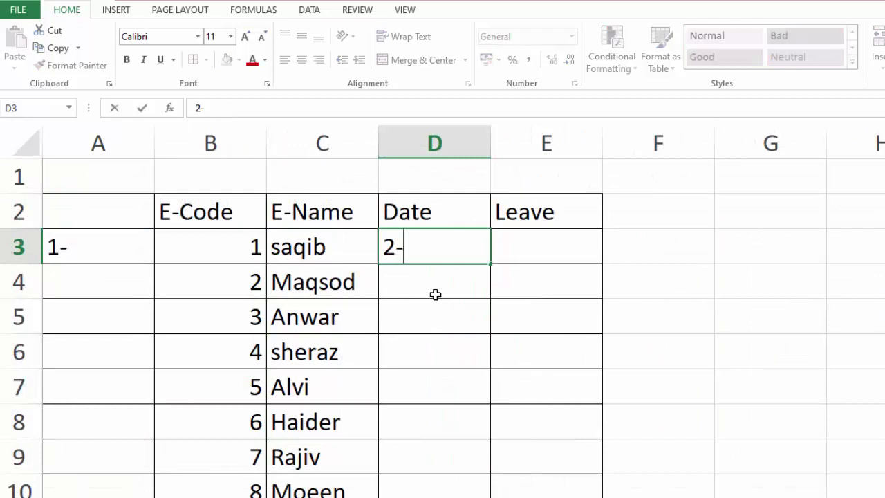
{"action": "type", "text": "11-2020"}
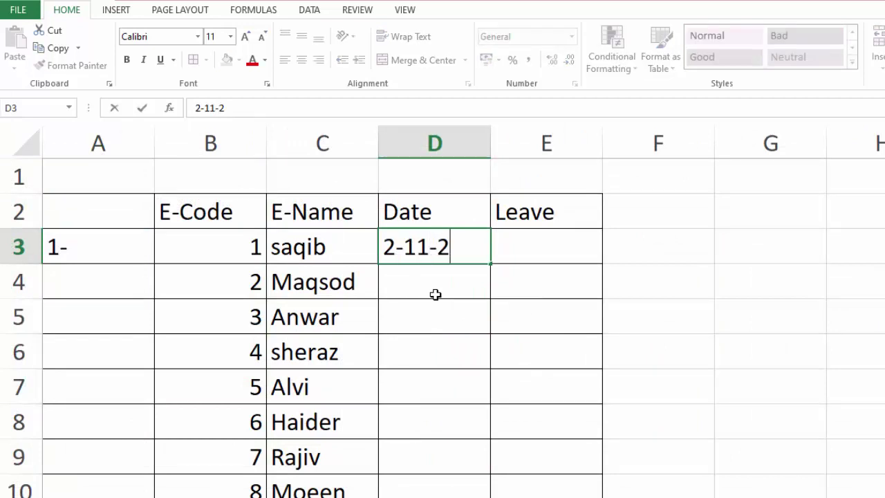
{"action": "key", "text": "ctrl+Return"}
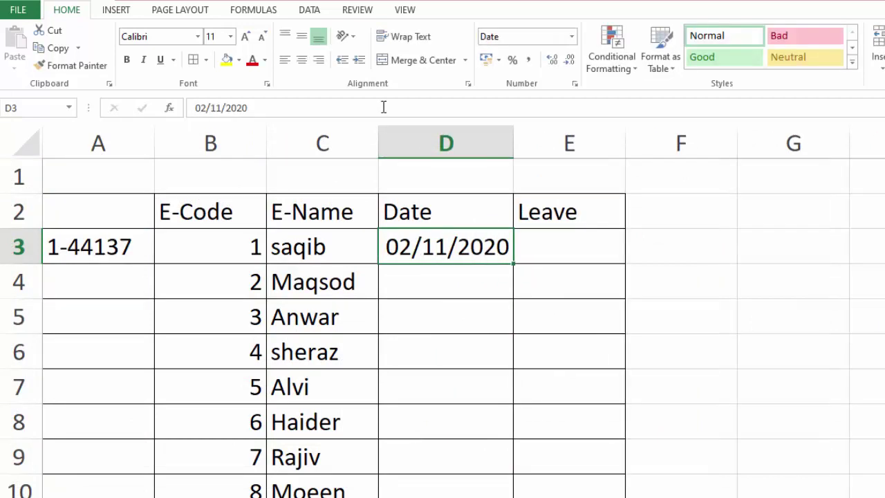
Format the date in D3 with the 14-Mar date type.
{"action": "left_click", "coordinate": [574, 84]}
{"action": "left_click", "coordinate": [449, 311]}
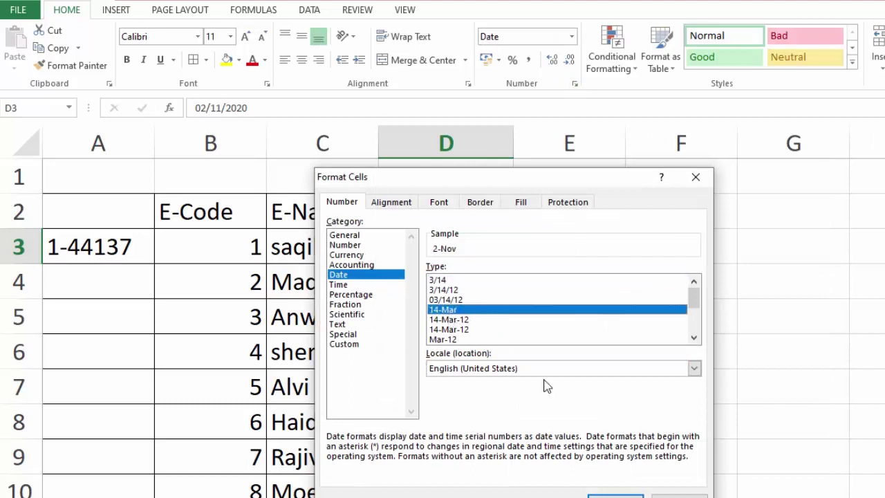
{"action": "left_click", "coordinate": [600, 496]}
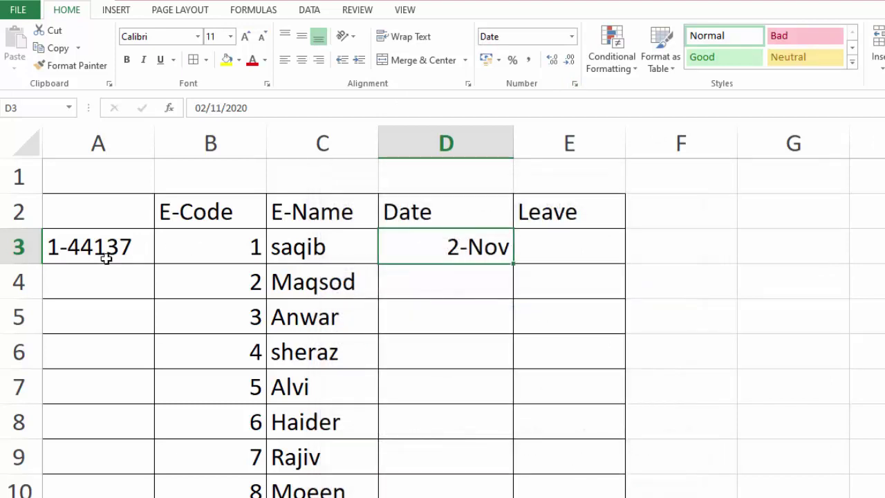
{"action": "left_click", "coordinate": [531, 251]}
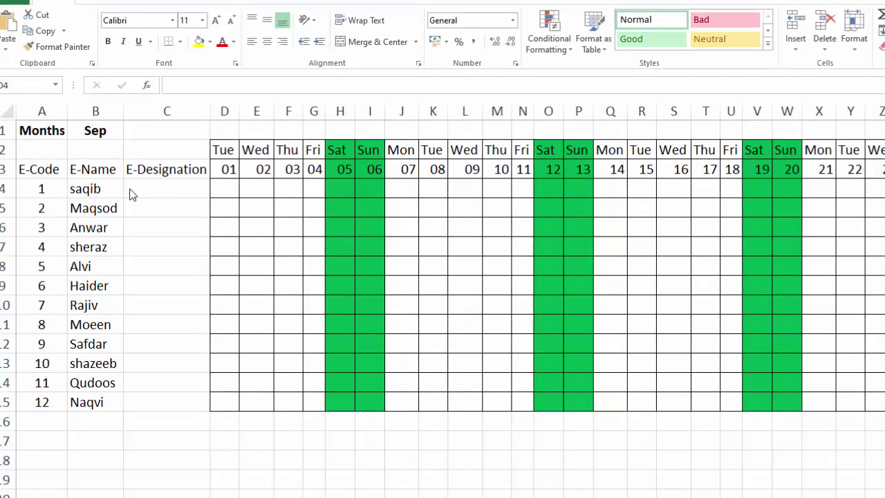
{"action": "left_click", "coordinate": [224, 187]}
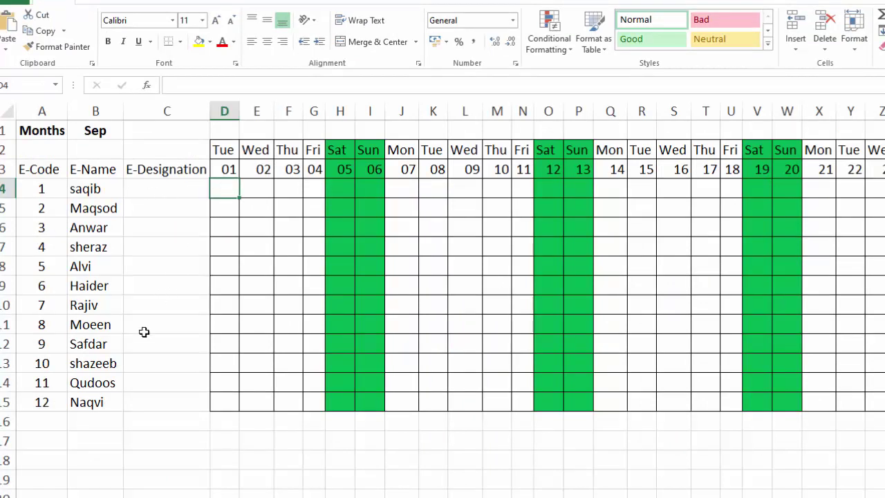
{"action": "left_click", "coordinate": [254, 194]}
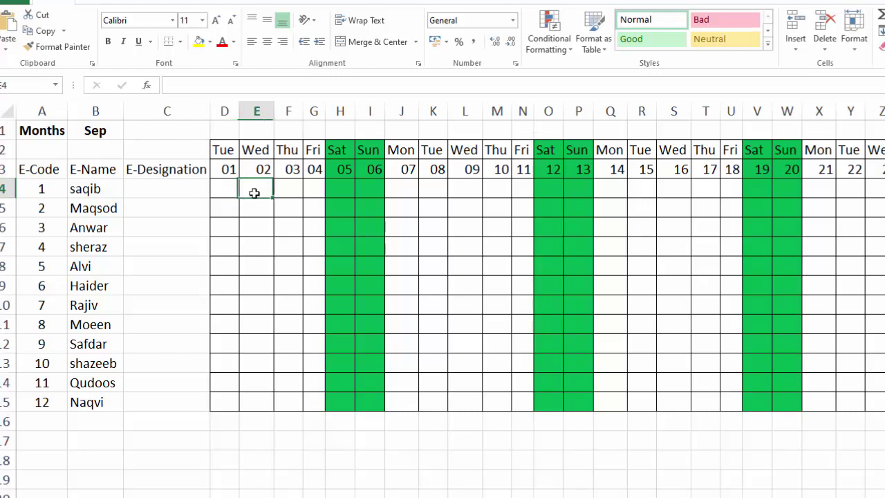
Change the heading in E1 of the leave sheet to Leave/Absent.
{"action": "left_click", "coordinate": [180, 496]}
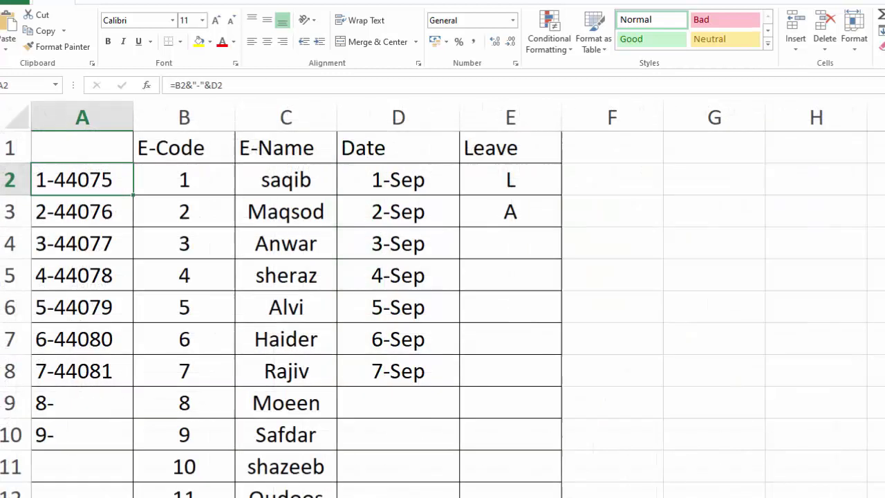
{"action": "double_click", "coordinate": [518, 150]}
{"action": "type", "text": "/"}
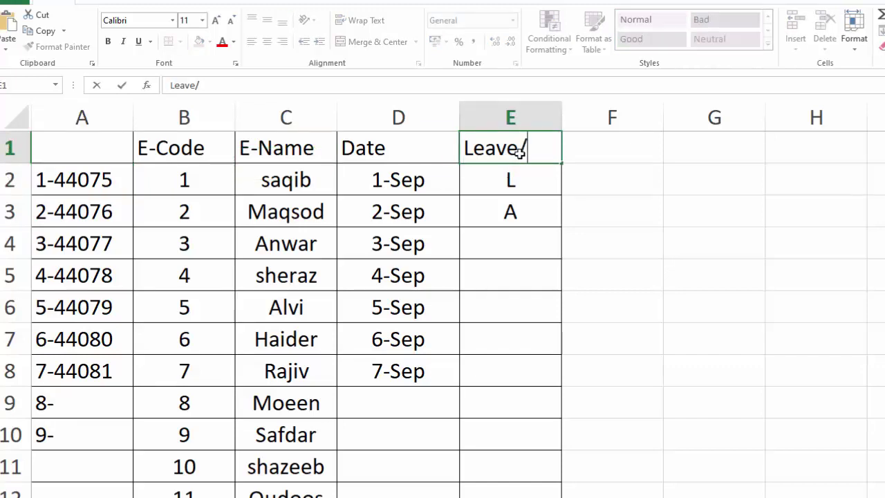
{"action": "type", "text": "Absent"}
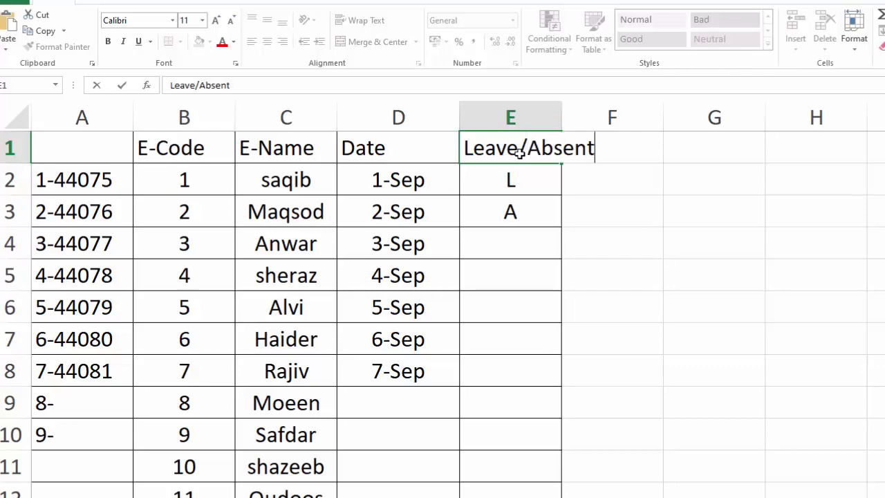
{"action": "key", "text": "Return"}
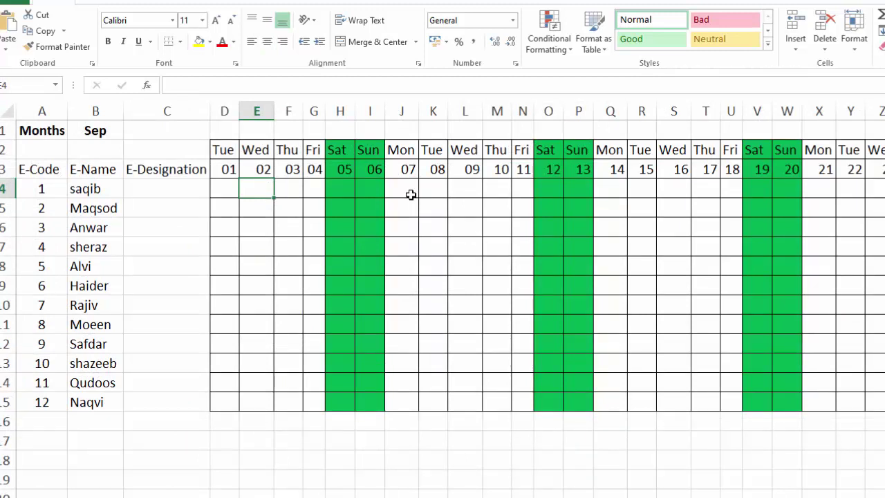
Begin a formula with =IFERROR(VLOOKUP( in D4 of the attendance sheet, the first employee's cell for day 01.
{"action": "left_click", "coordinate": [229, 187]}
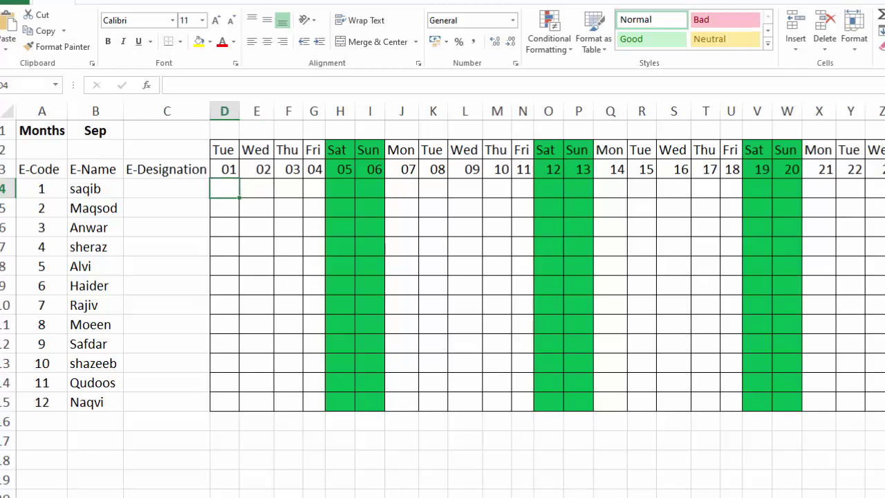
{"action": "scroll", "coordinate": [443, 300], "scroll_direction": "up", "scroll_amount": 3}
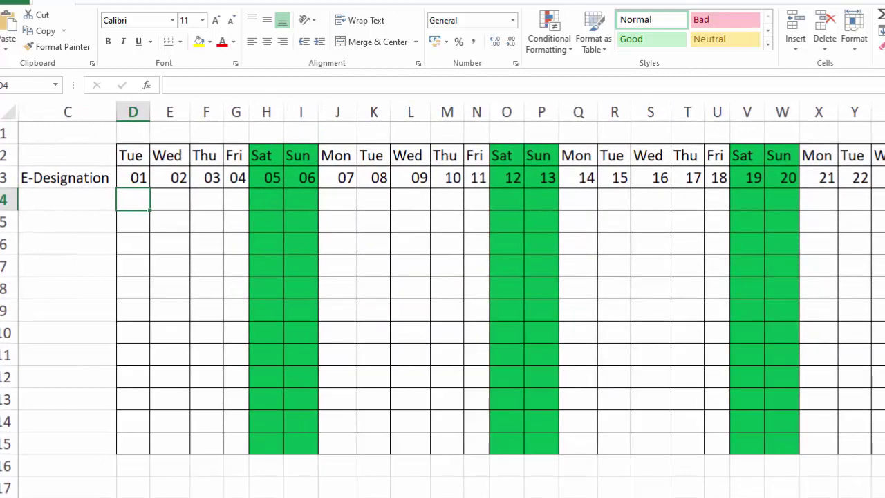
{"action": "scroll", "coordinate": [443, 300], "scroll_direction": "up", "scroll_amount": 2}
{"action": "scroll", "coordinate": [338, 289], "scroll_direction": "down", "scroll_amount": 2}
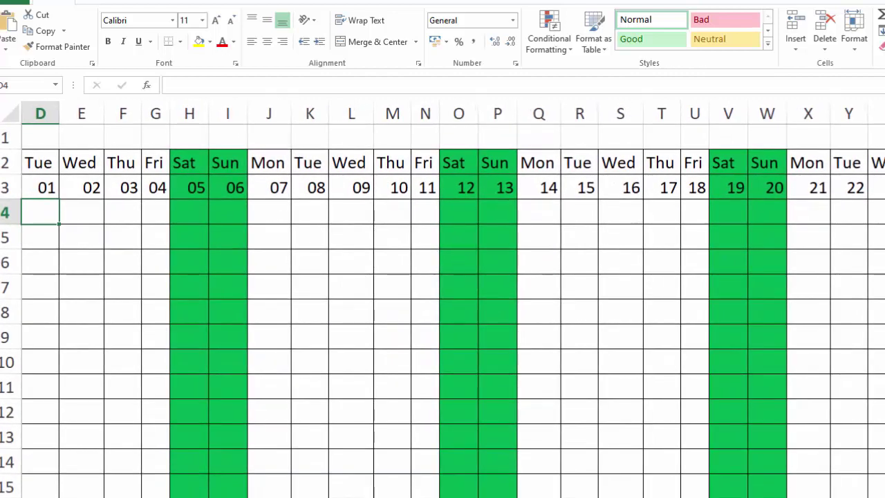
{"action": "type", "text": "="}
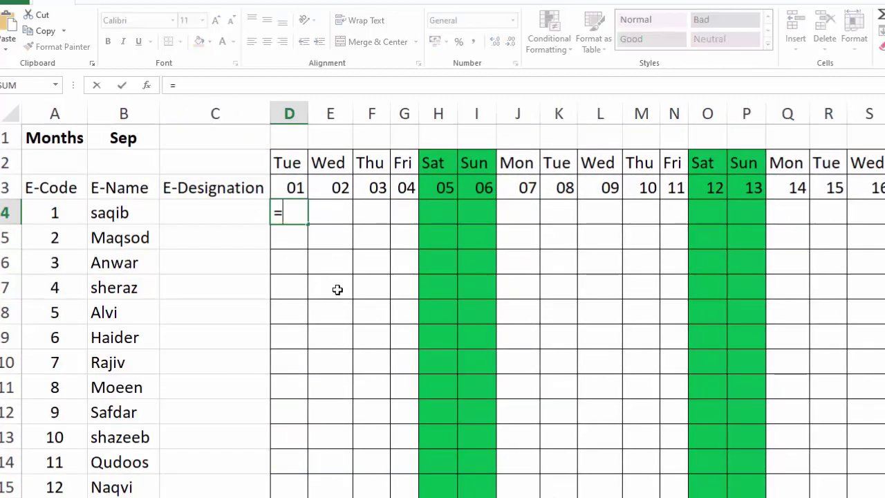
{"action": "type", "text": "if"}
{"action": "key", "text": "BackSpace"}
{"action": "key", "text": "BackSpace"}
{"action": "type", "text": "ifer"}
{"action": "key", "text": "BackSpace"}
{"action": "key", "text": "BackSpace"}
{"action": "key", "text": "BackSpace"}
{"action": "key", "text": "BackSpace"}
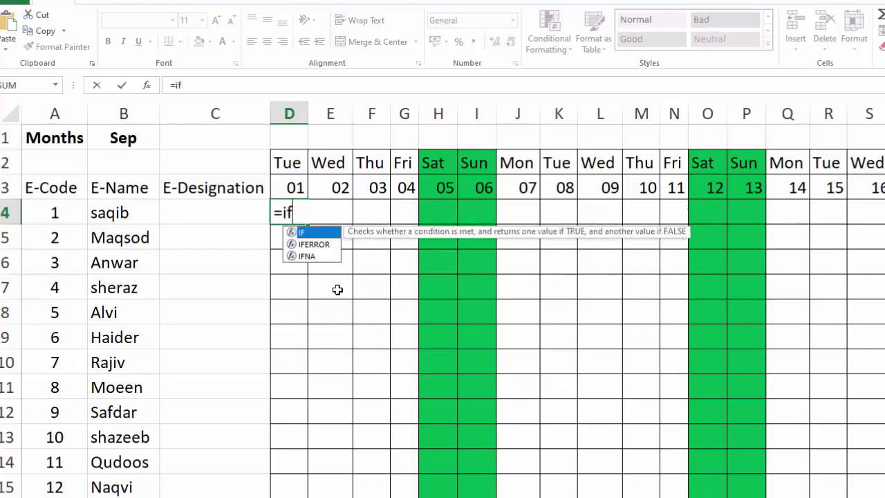
{"action": "type", "text": "IFER"}
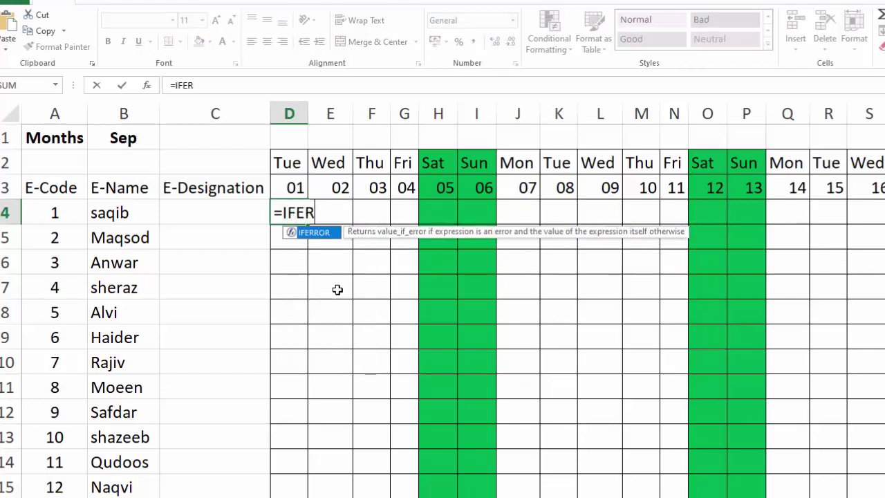
{"action": "type", "text": "ROR(VLOOKUP("}
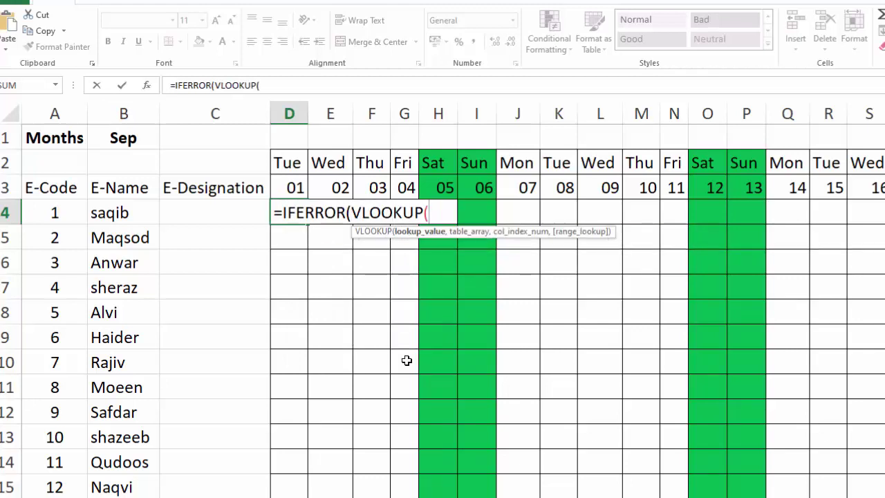
Set the VLOOKUP lookup value in D4 to A4&"-"&D3, joining the employee code and the day's date.
{"action": "left_click", "coordinate": [63, 213]}
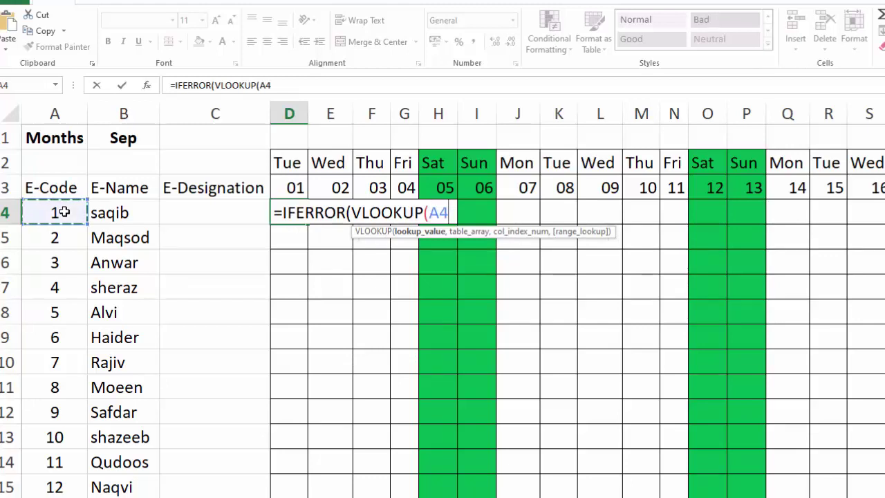
{"action": "type", "text": "&"}
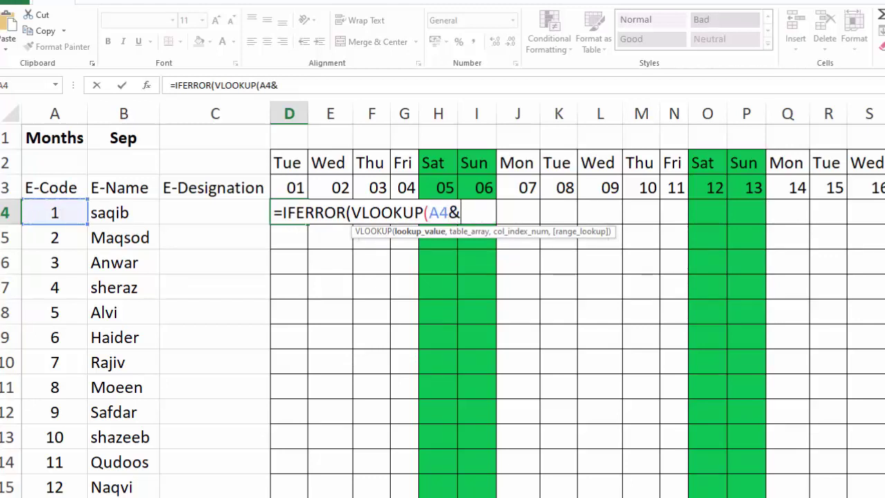
{"action": "type", "text": "\"-\""}
{"action": "type", "text": "&"}
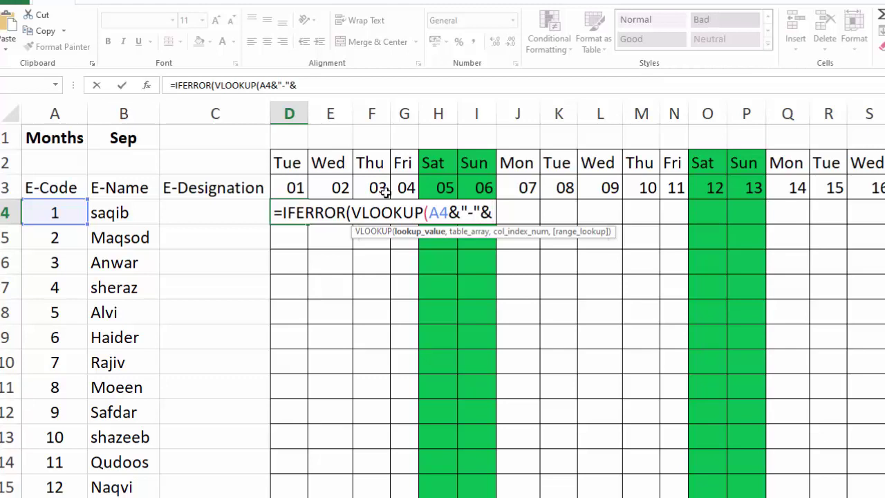
{"action": "left_click", "coordinate": [301, 188]}
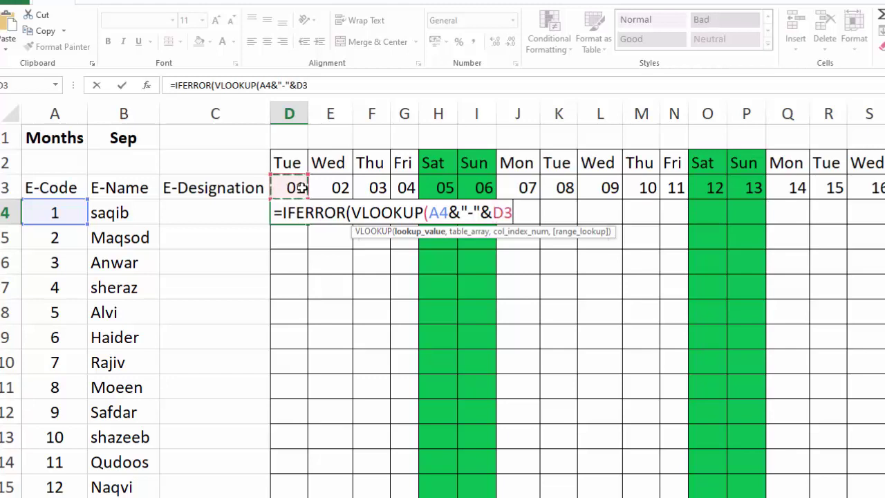
{"action": "type", "text": ","}
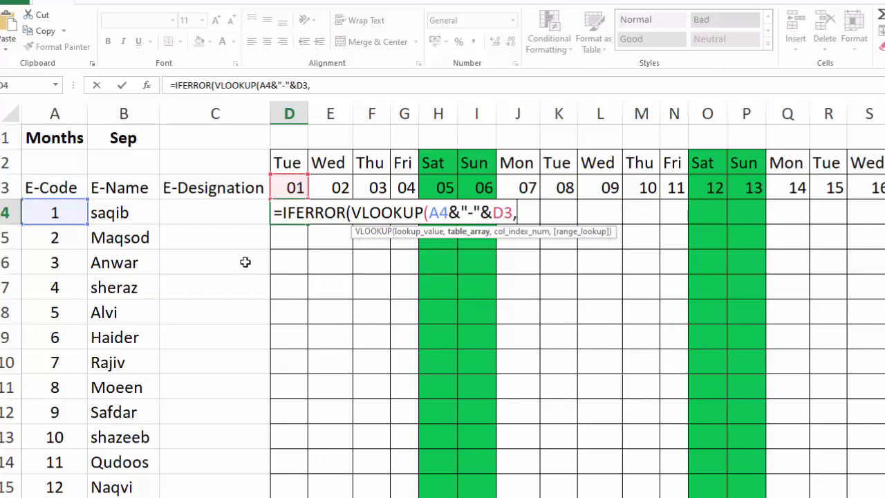
Use columns A to E of Sheet2 as the VLOOKUP table array.
{"action": "key", "text": "ctrl+Page_Down"}
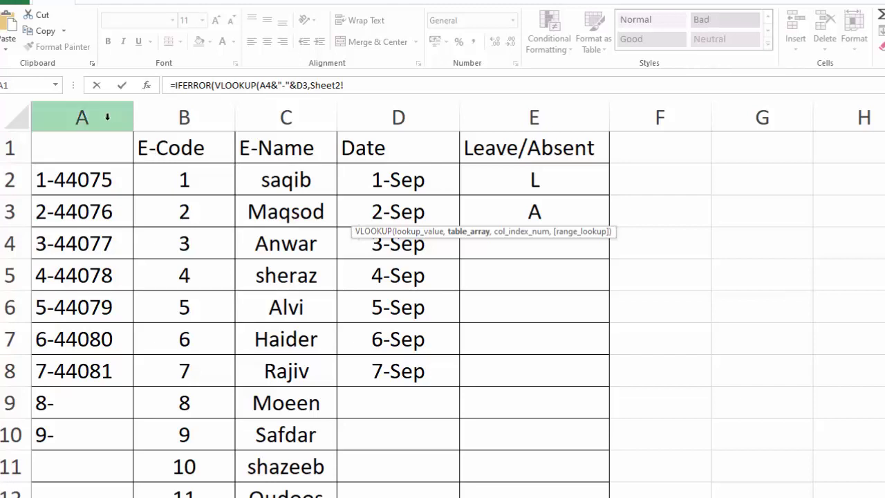
{"action": "left_click_drag", "start_coordinate": [108, 116], "coordinate": [530, 168]}
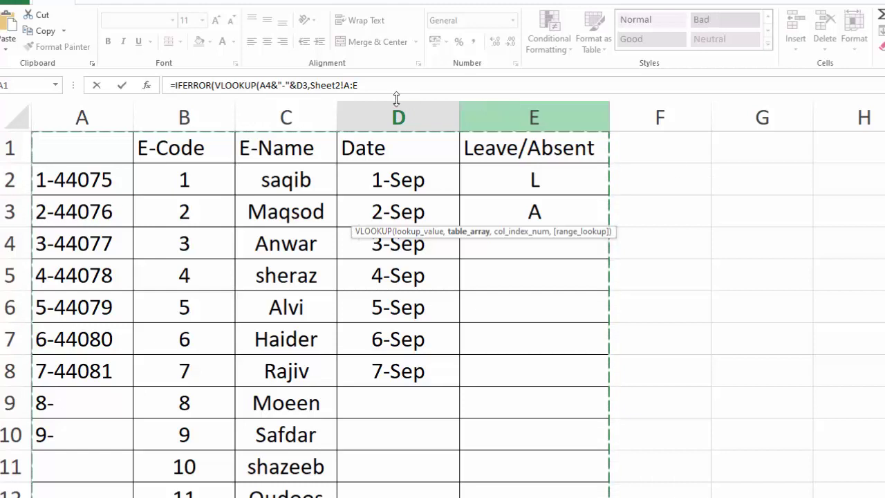
{"action": "left_click", "coordinate": [377, 86]}
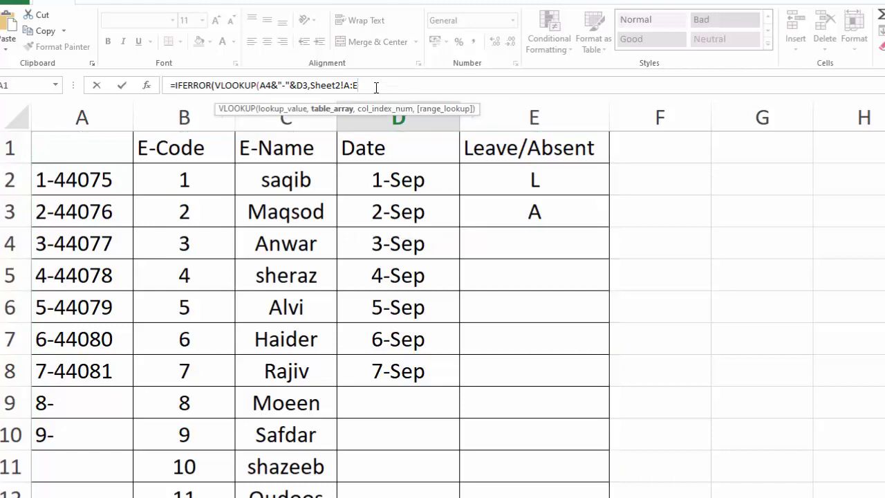
Add column index 5 and FALSE for an exact match to the VLOOKUP, and close both functions' brackets.
{"action": "type", "text": ","}
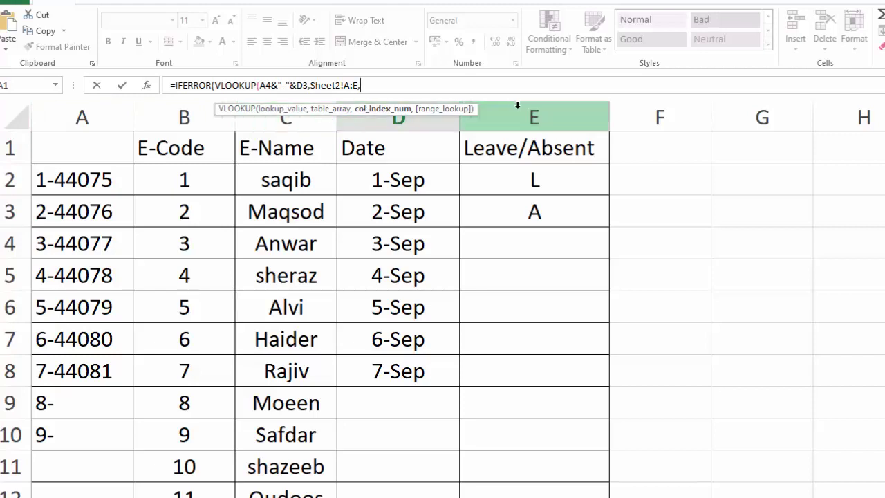
{"action": "type", "text": "5"}
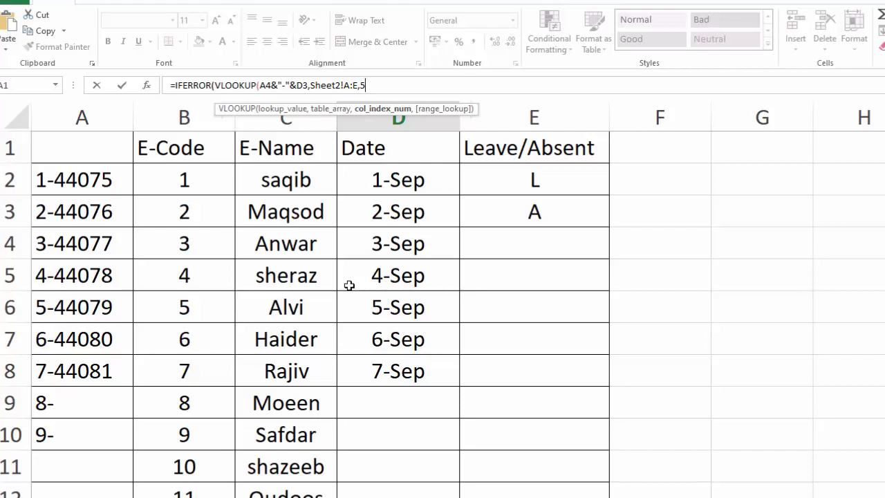
{"action": "type", "text": ","}
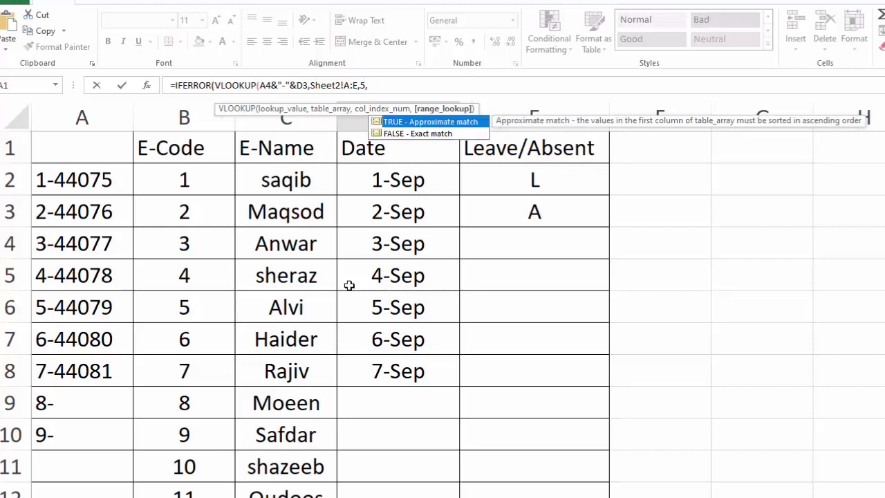
{"action": "double_click", "coordinate": [399, 133]}
{"action": "type", "text": ")"}
{"action": "type", "text": ")"}
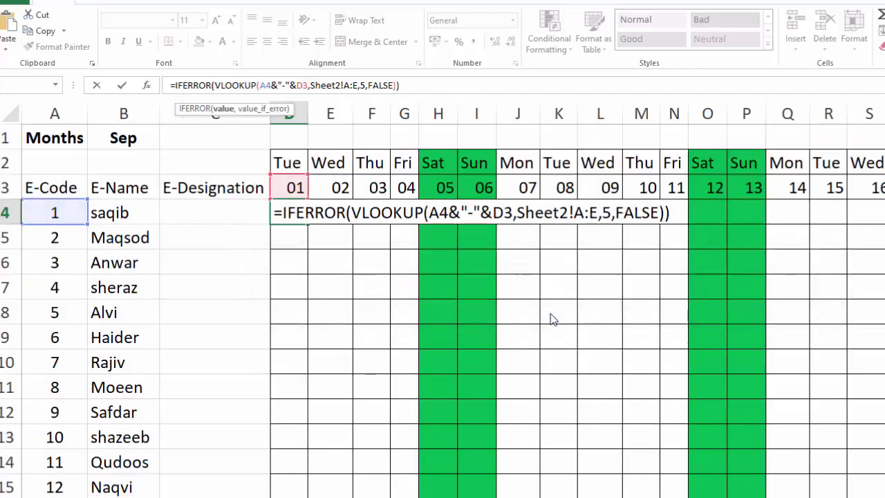
Delete the closing brackets, the FALSE argument and column index 5 from the D4 formula, back to Sheet2!A:E.
{"action": "left_click", "coordinate": [415, 84]}
{"action": "key", "text": "BackSpace"}
{"action": "key", "text": "BackSpace"}
{"action": "key", "text": "BackSpace"}
{"action": "key", "text": "BackSpace"}
{"action": "key", "text": "BackSpace"}
{"action": "key", "text": "BackSpace"}
{"action": "key", "text": "BackSpace"}
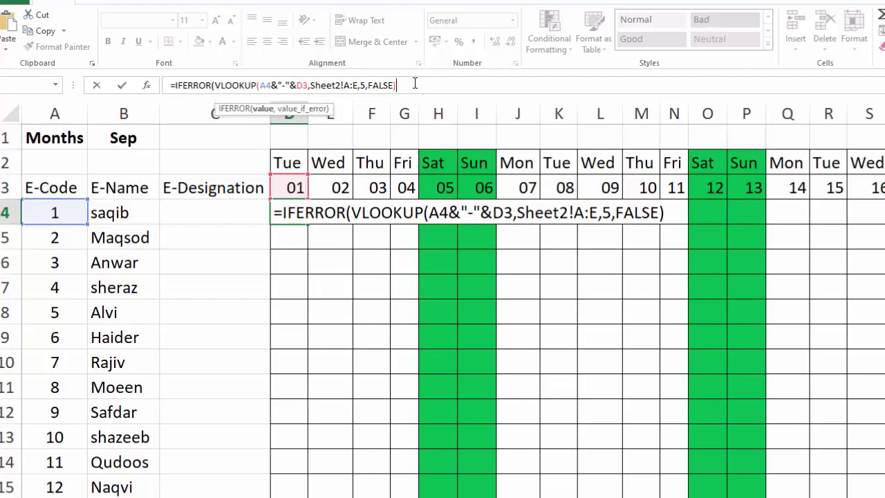
{"action": "key", "text": "BackSpace"}
{"action": "key", "text": "BackSpace"}
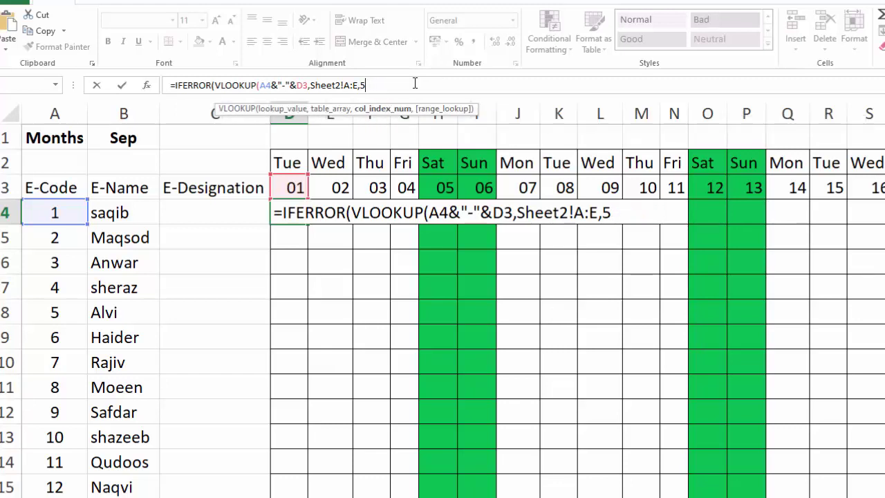
{"action": "key", "text": "BackSpace"}
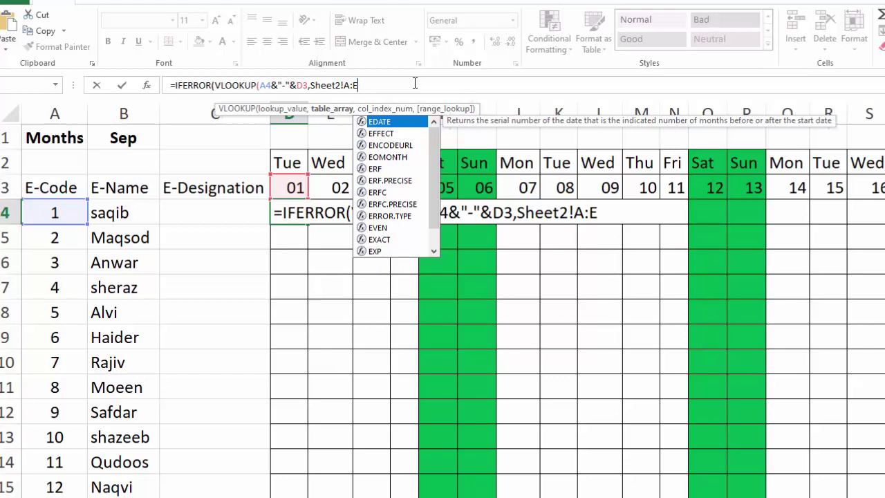
Make the VLOOKUP table array absolute as Sheet2!$A:$E, with column index 5 and FALSE for an exact match.
{"action": "key", "text": "F4"}
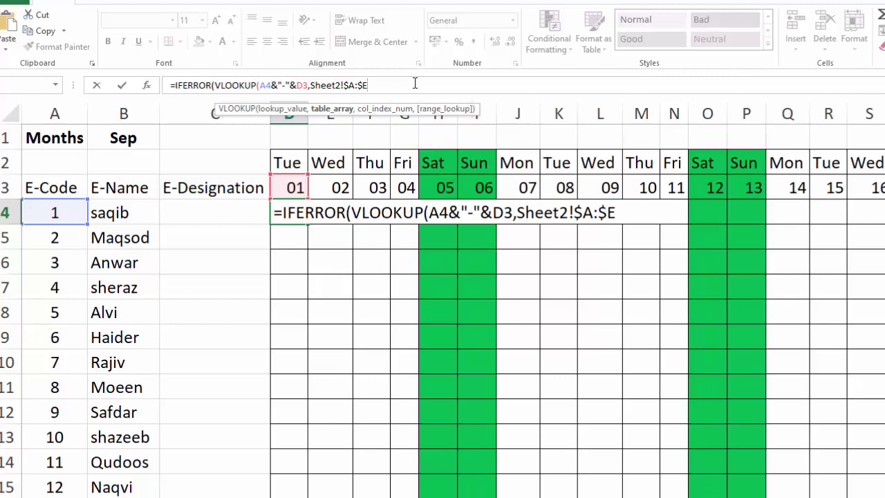
{"action": "type", "text": ","}
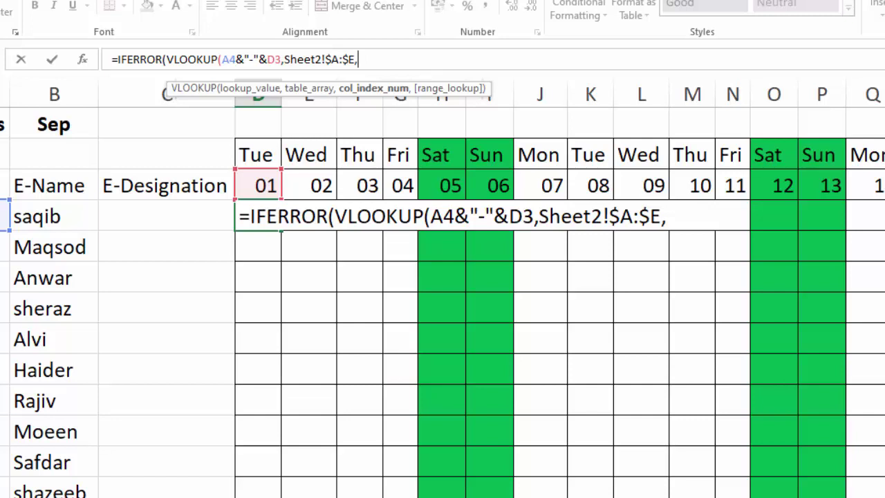
{"action": "type", "text": "5,"}
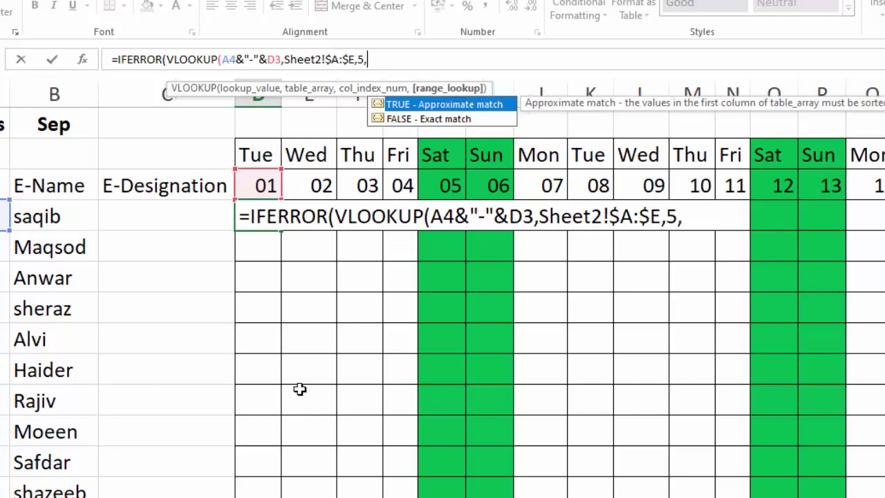
{"action": "left_click", "coordinate": [401, 119]}
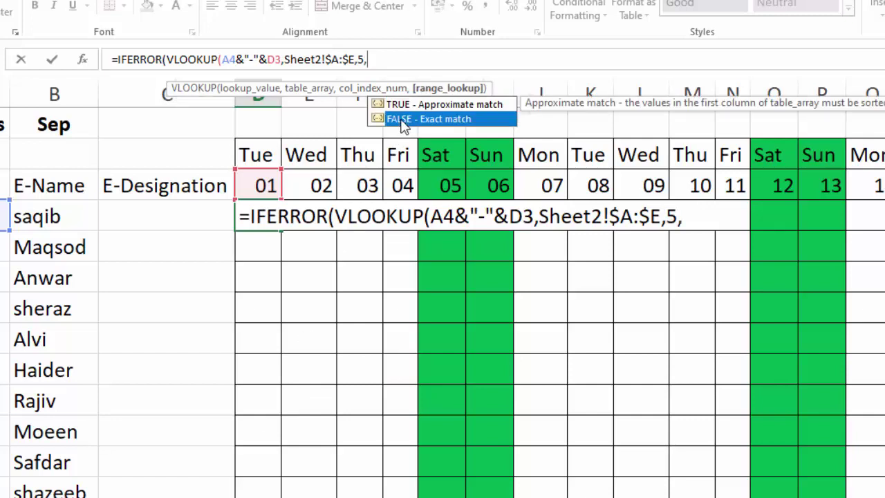
{"action": "double_click", "coordinate": [401, 120]}
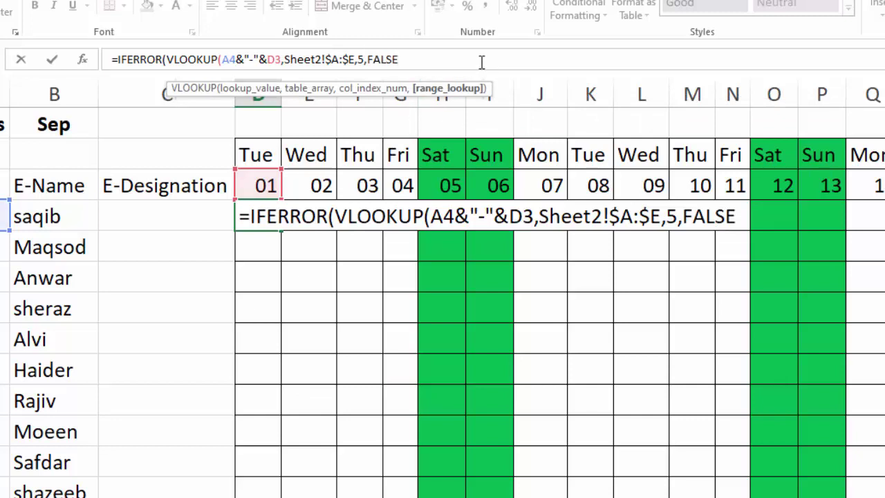
Close the VLOOKUP, set "p" as the IFERROR fallback value, and enter the completed formula in D4.
{"action": "type", "text": "))"}
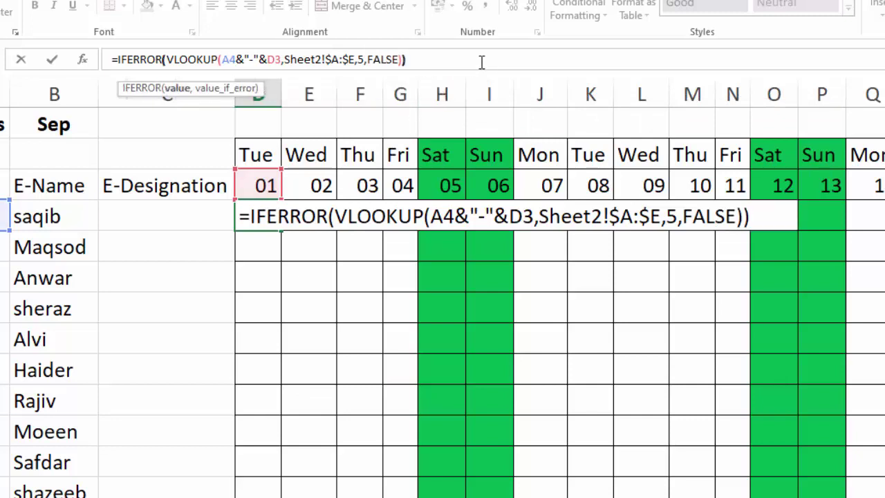
{"action": "key", "text": "BackSpace"}
{"action": "type", "text": ","}
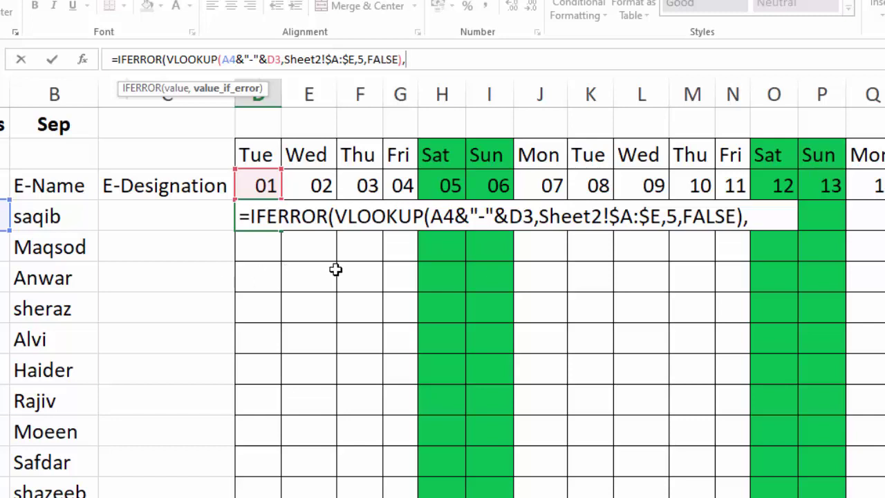
{"action": "type", "text": "\"p\""}
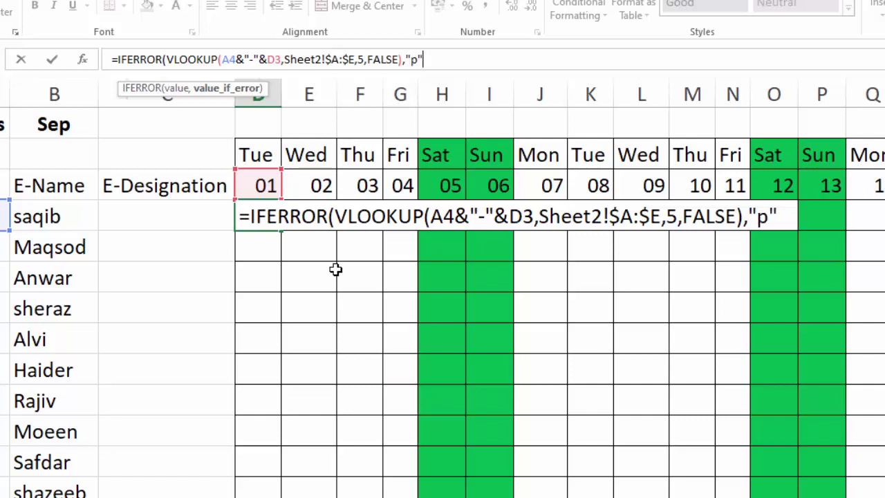
{"action": "type", "text": ")"}
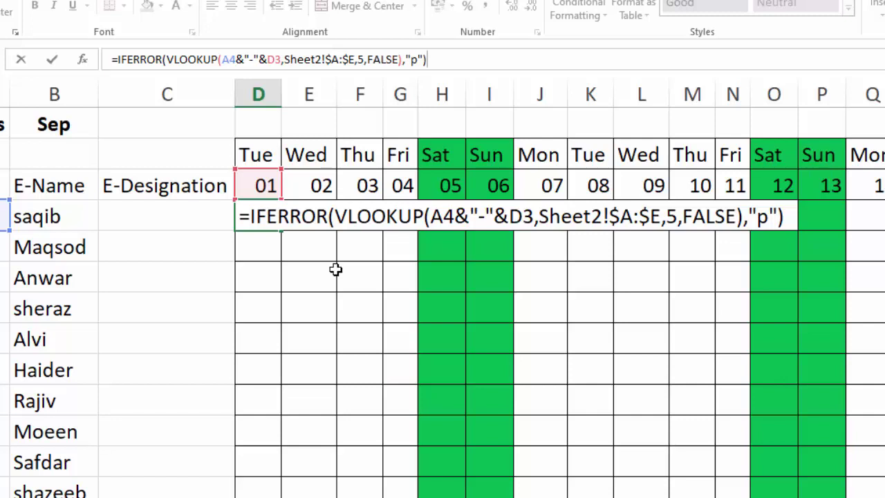
{"action": "key", "text": "Return"}
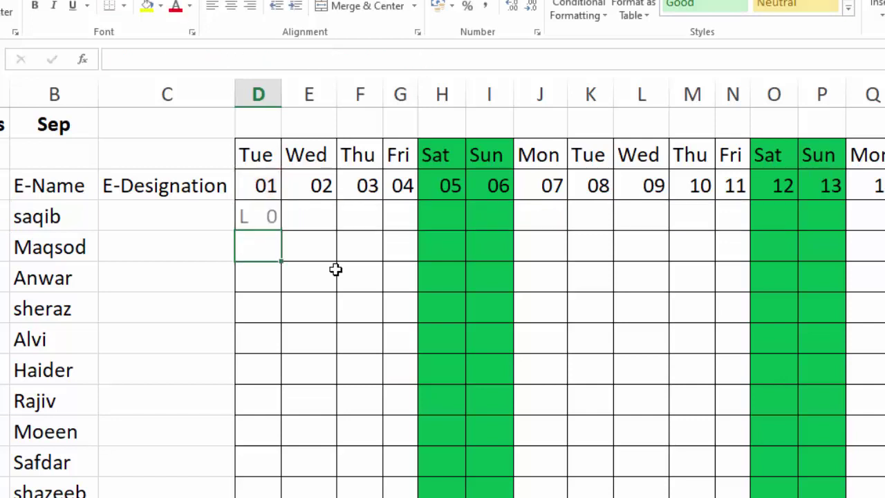
Change the Leave/Absent entry for employee code 1 on Sheet2 to A and check D4 on the attendance sheet.
{"action": "left_click", "coordinate": [266, 215]}
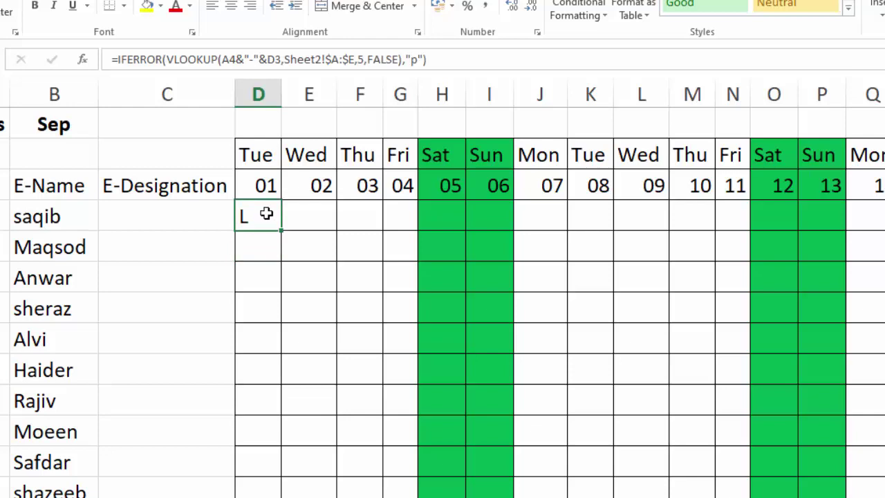
{"action": "key", "text": "ctrl+Page_Down"}
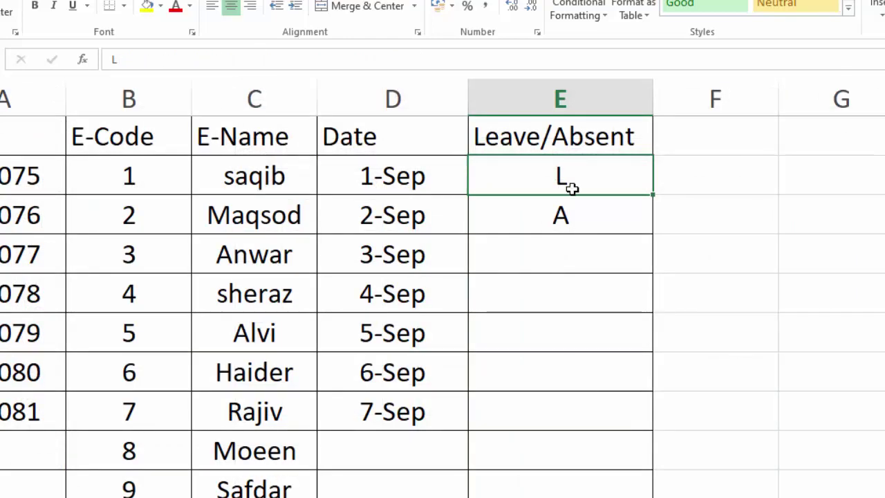
{"action": "key", "text": "BackSpace"}
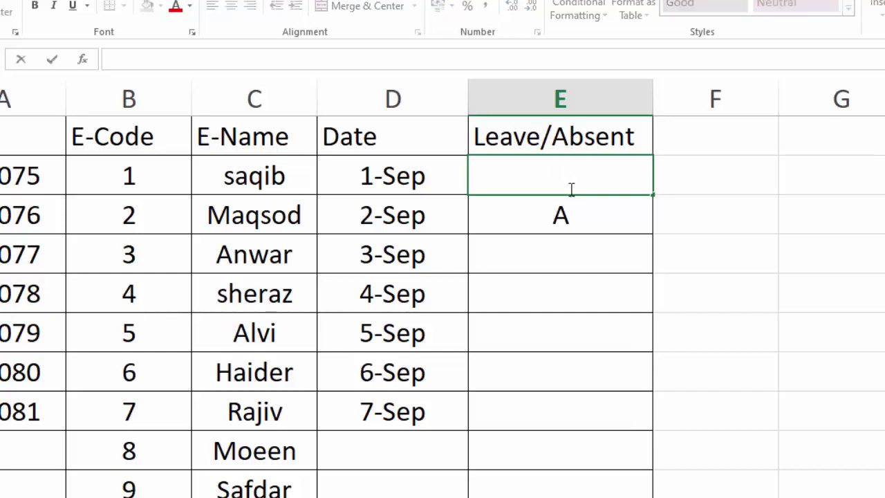
{"action": "key", "text": "Return"}
{"action": "key", "text": "ctrl+Page_Up"}
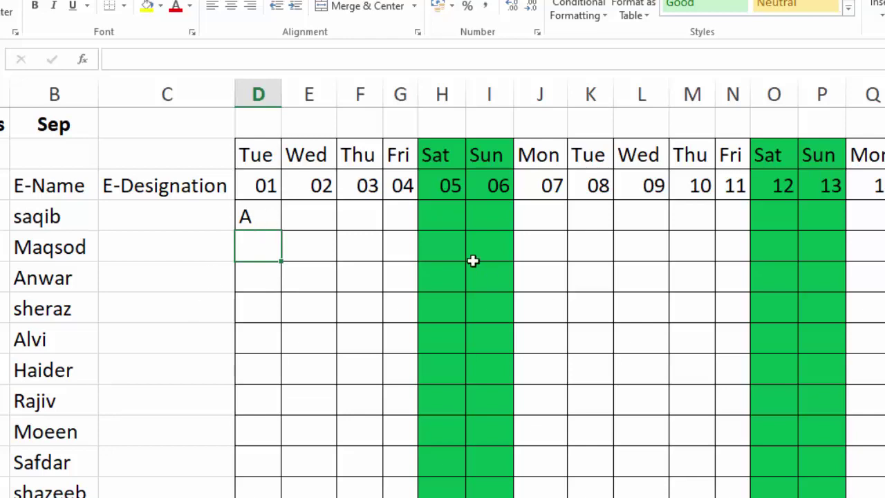
{"action": "left_click", "coordinate": [259, 210]}
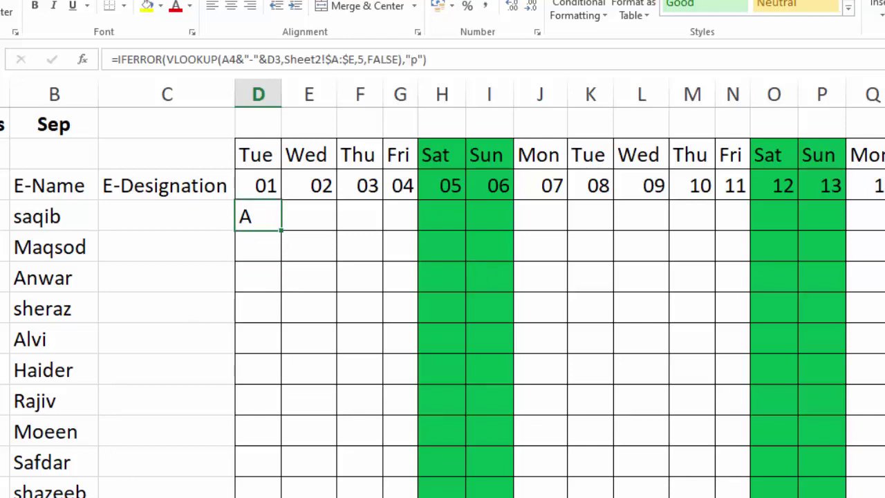
Clear the Leave/Absent entry for employee code 1 on Sheet2 and return to the attendance sheet.
{"action": "key", "text": "ctrl+Page_Down"}
{"action": "left_click", "coordinate": [550, 176]}
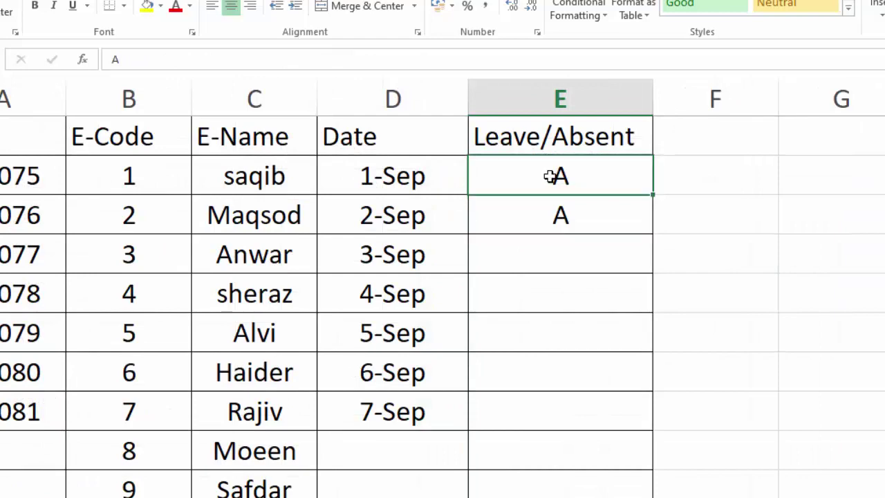
{"action": "key", "text": "BackSpace"}
{"action": "key", "text": "Return"}
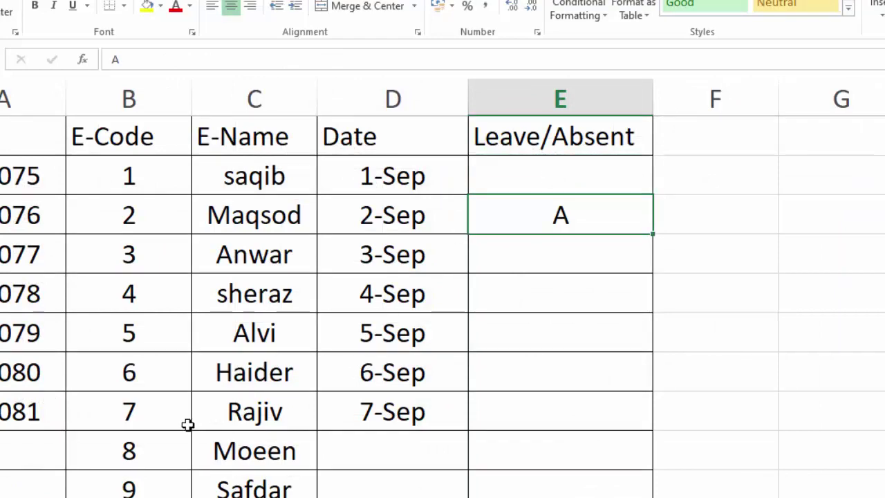
{"action": "key", "text": "ctrl+Page_Up"}
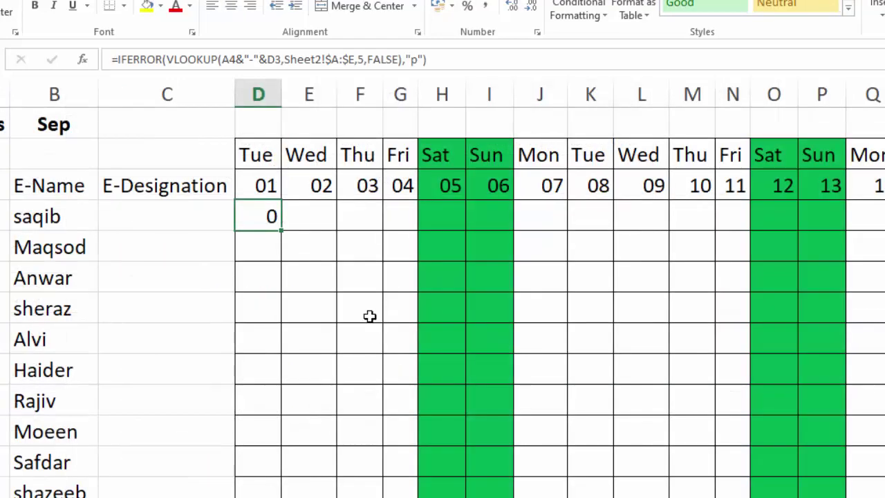
Lock the lookup references in D4 as $A4 and D$3, and fill the formula across to column G and down the employee rows.
{"action": "double_click", "coordinate": [264, 217]}
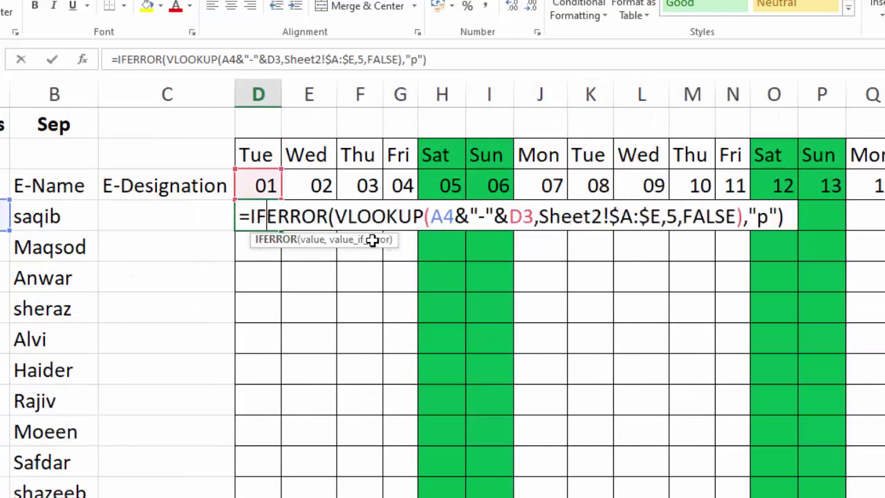
{"action": "left_click", "coordinate": [432, 217]}
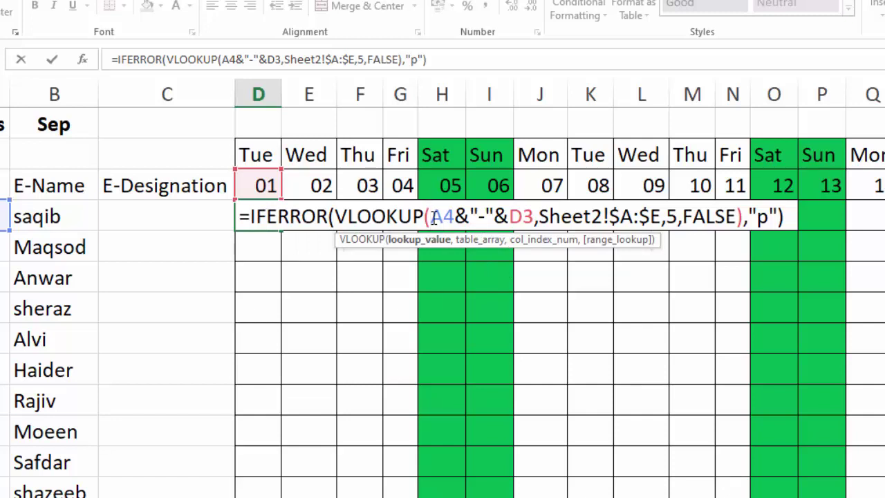
{"action": "type", "text": "$"}
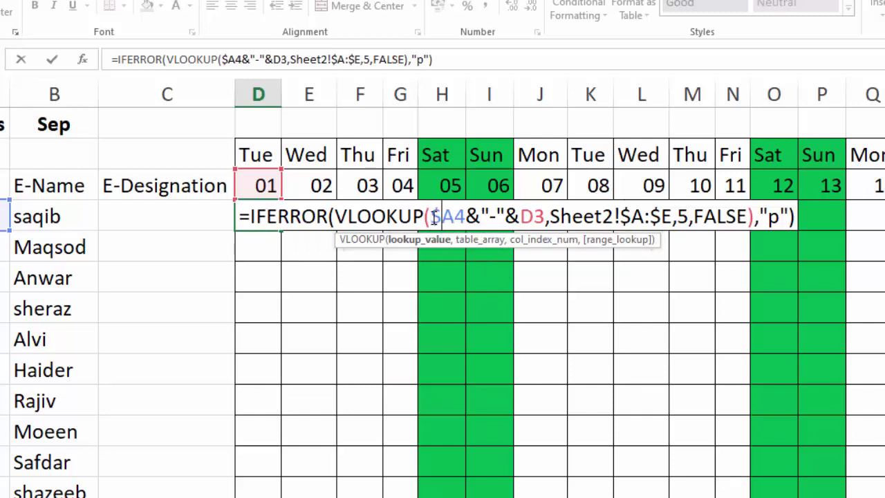
{"action": "left_click", "coordinate": [536, 216]}
{"action": "type", "text": "$"}
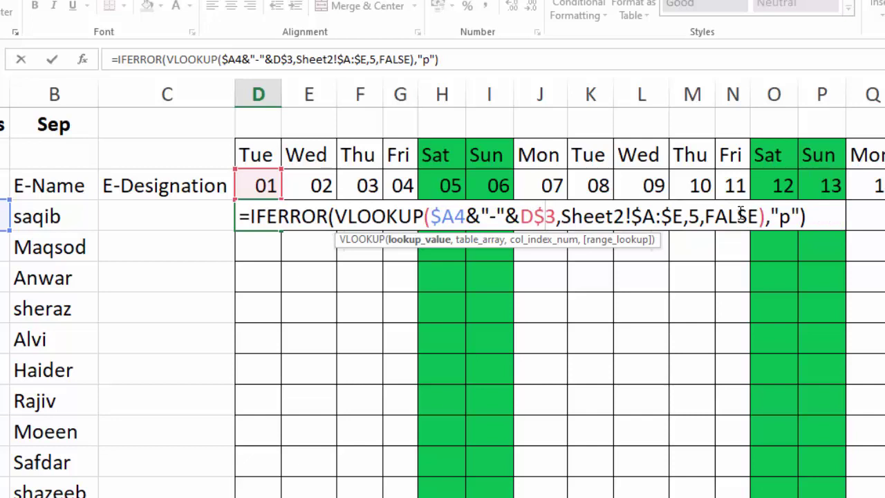
{"action": "left_click", "coordinate": [814, 210]}
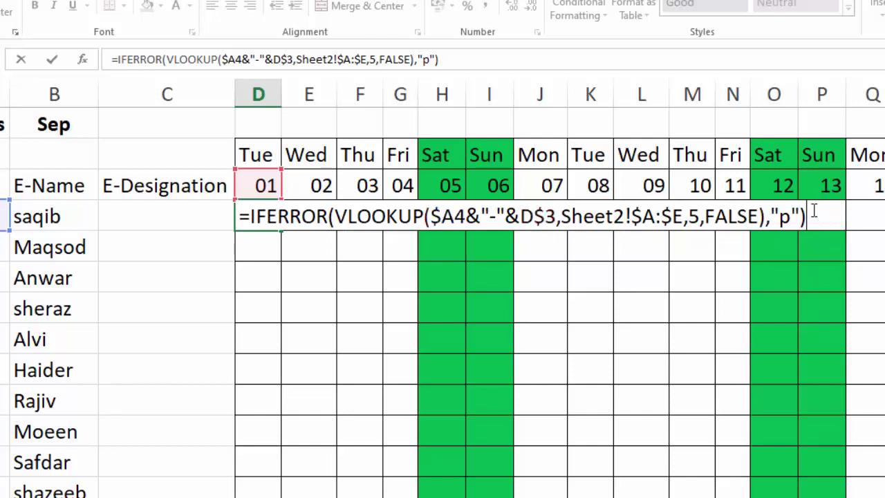
{"action": "key", "text": "ctrl+Return"}
{"action": "left_click_drag", "start_coordinate": [284, 230], "coordinate": [411, 296]}
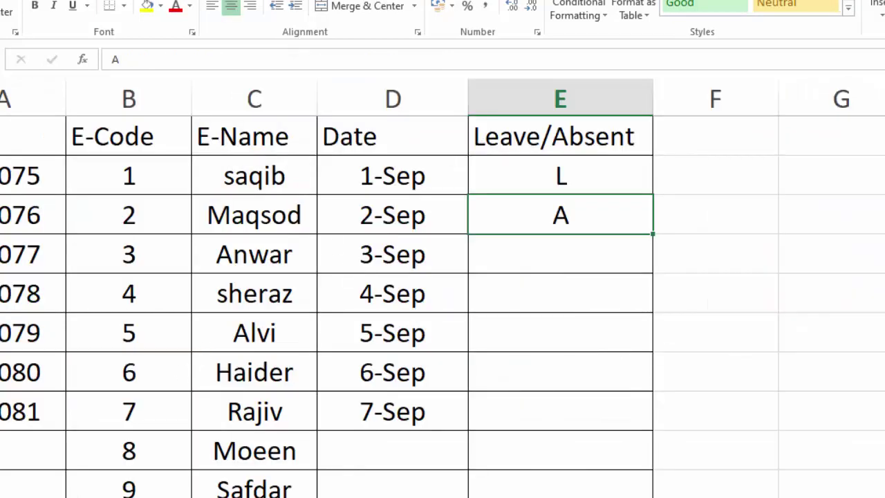
{"action": "key", "text": "ctrl+Page_Up"}
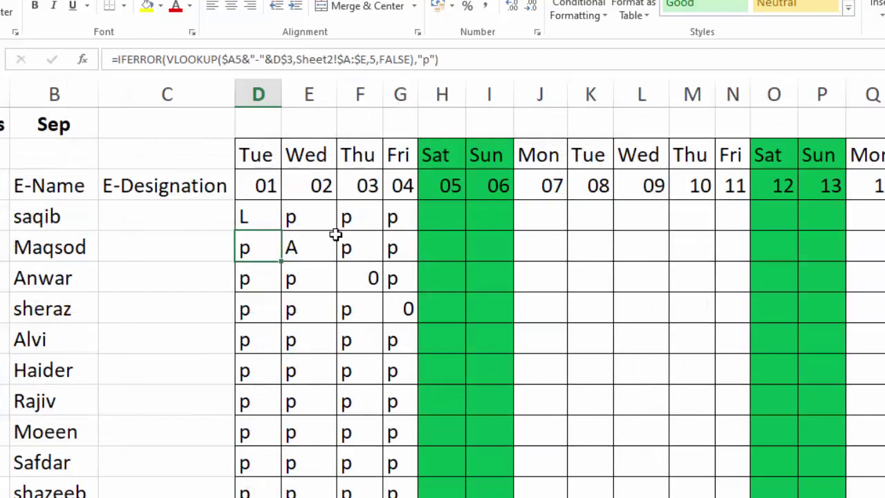
Clear the 1-Sep to 7-Sep dates from the Date column on Sheet2 and compare it with the attendance sheet.
{"action": "key", "text": "ctrl+Page_Down"}
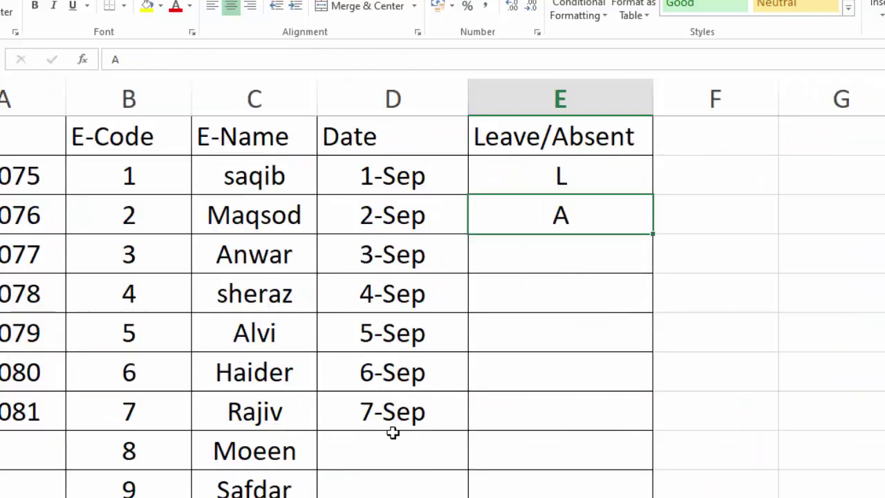
{"action": "left_click_drag", "start_coordinate": [395, 172], "coordinate": [401, 409]}
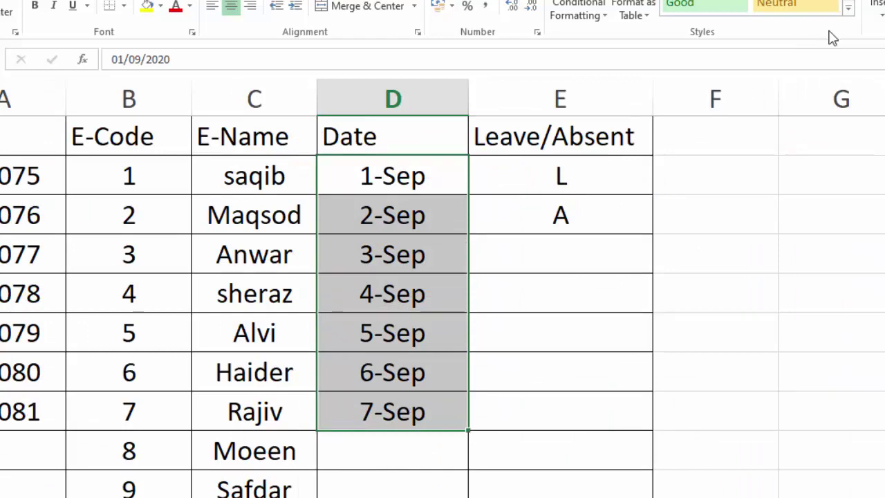
{"action": "key", "text": "Delete"}
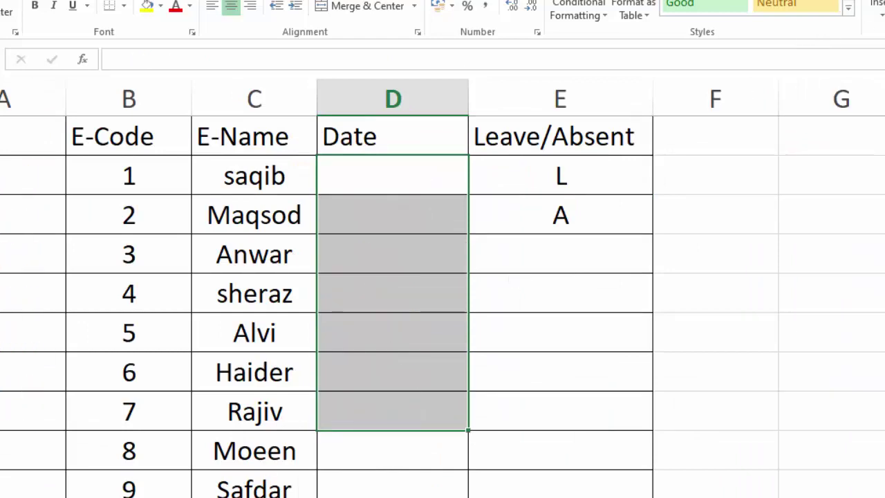
{"action": "key", "text": "ctrl+Page_Up"}
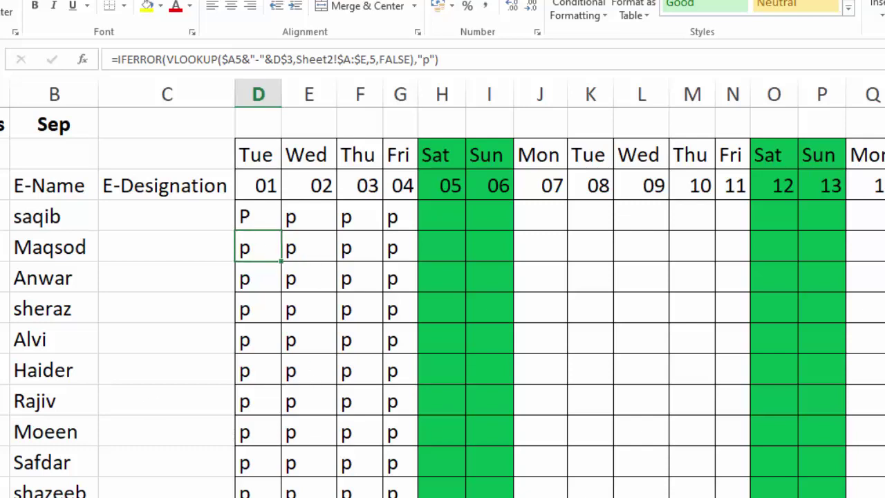
{"action": "key", "text": "ctrl+Page_Down"}
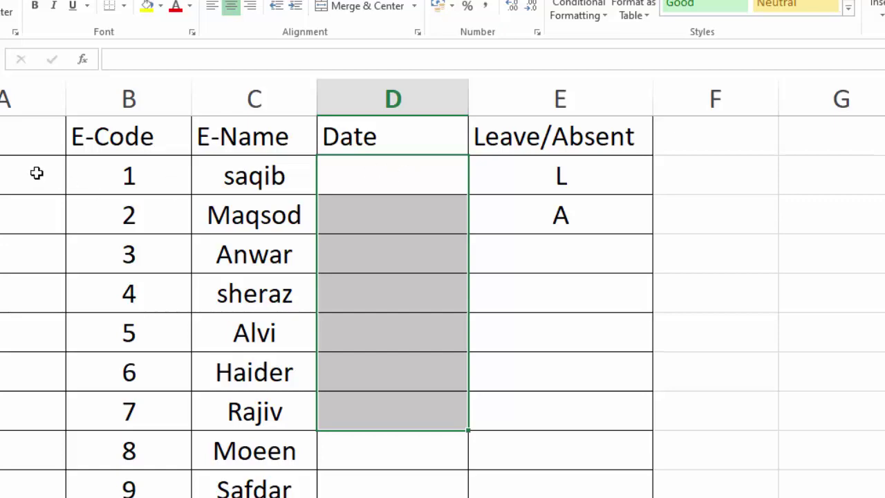
{"action": "key", "text": "ctrl+Page_Up"}
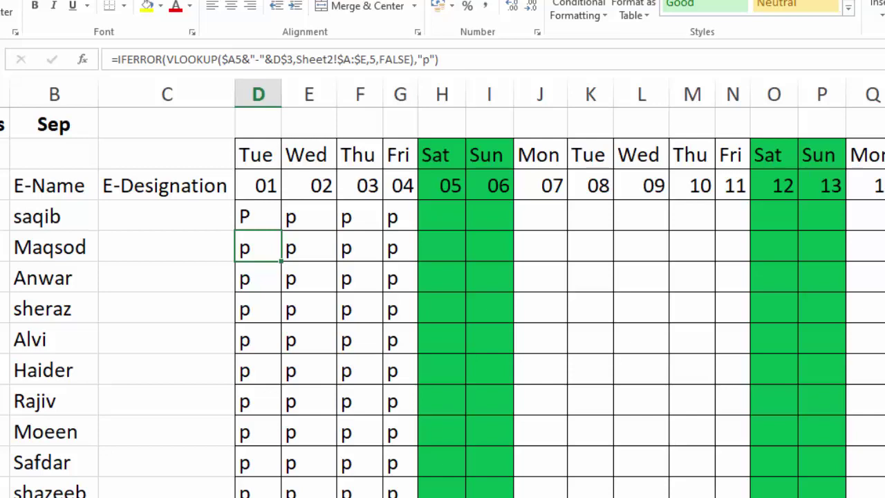
{"action": "key", "text": "ctrl+Page_Down"}
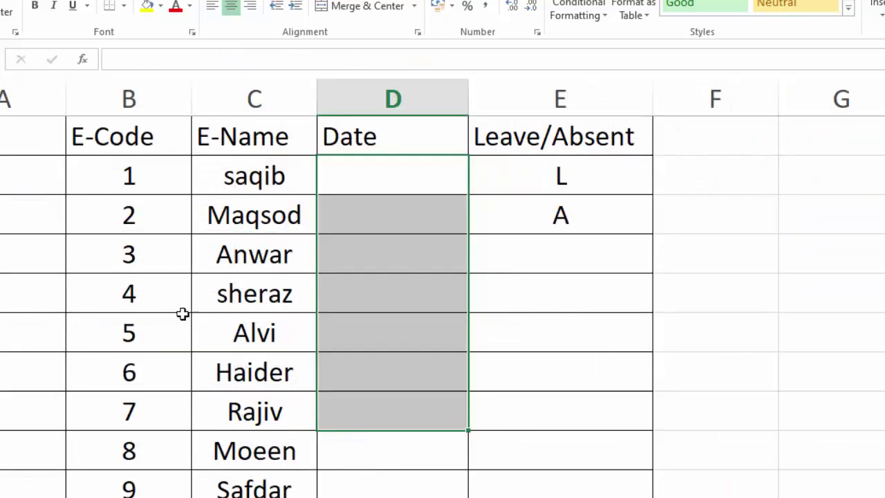
{"action": "key", "text": "ctrl+Page_Up"}
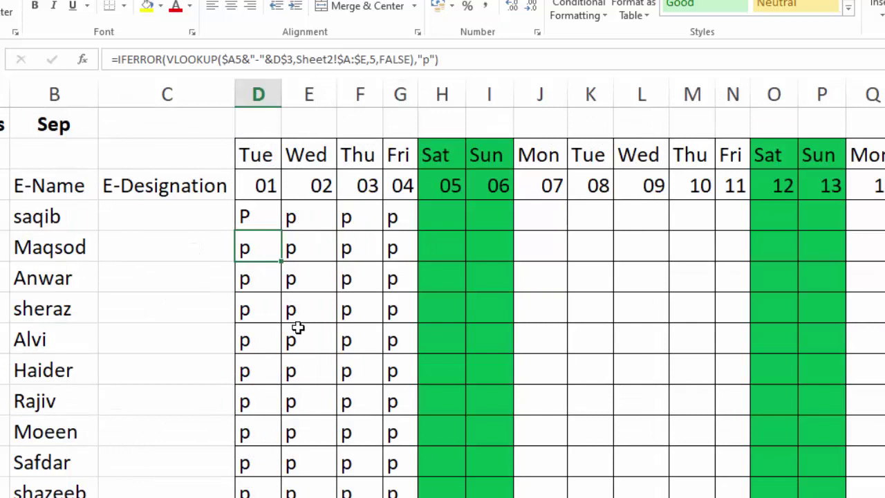
Fill the D4 formula across the remaining days of the month and down all the employee rows.
{"action": "left_click", "coordinate": [273, 225]}
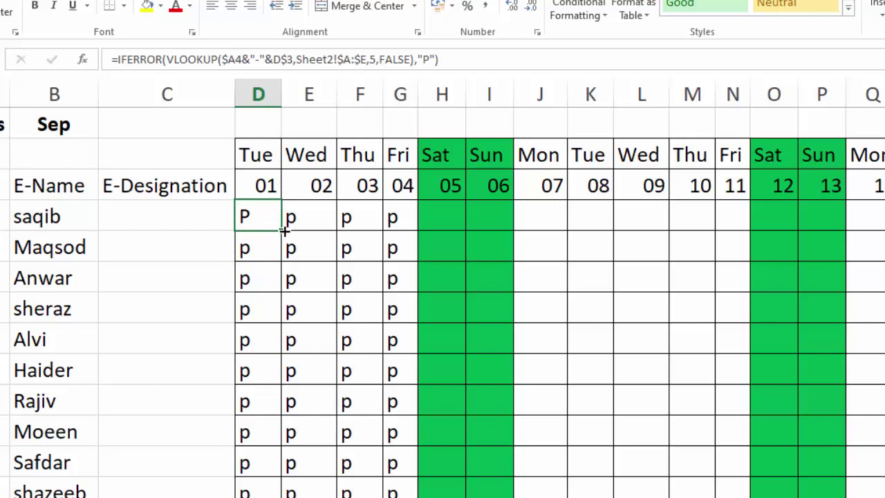
{"action": "left_click_drag", "start_coordinate": [285, 232], "coordinate": [884, 238]}
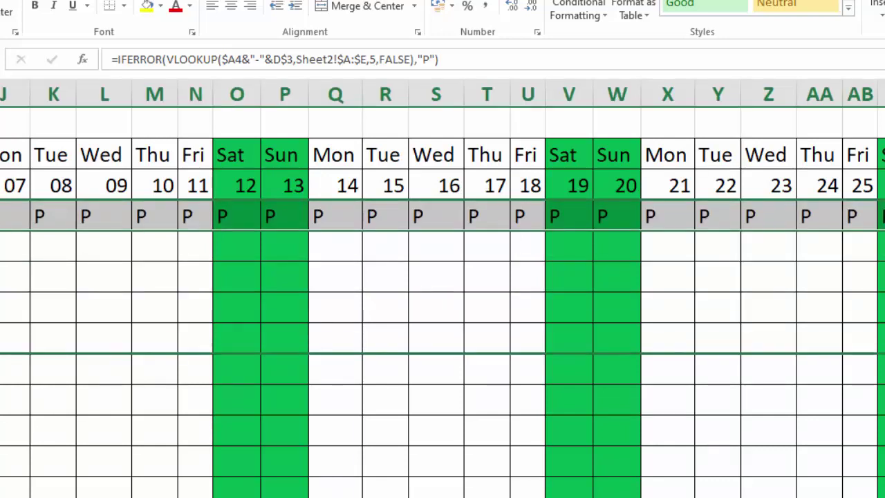
{"action": "double_click", "coordinate": [883, 231]}
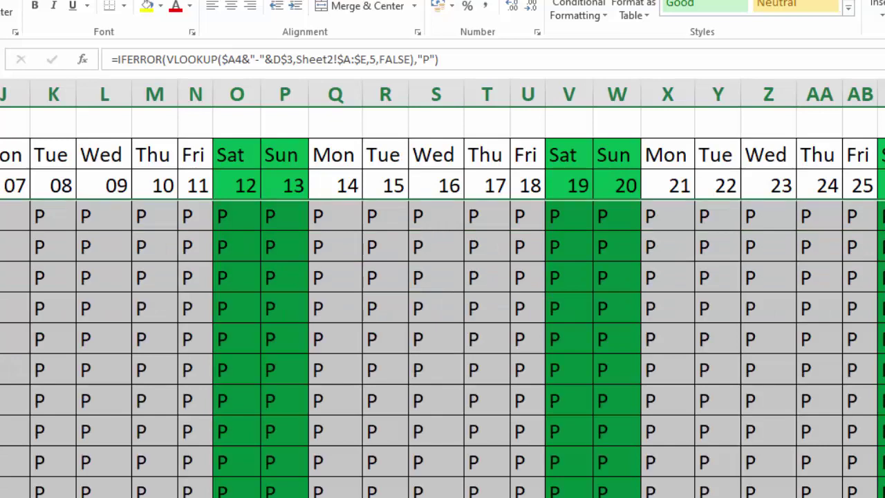
Begin wrapping D4's IFERROR formula in an IF whose test uses WEEKDAY(D$3,2), placed ahead of the existing lookup.
{"action": "scroll", "coordinate": [442, 291], "scroll_direction": "left", "scroll_amount": 5}
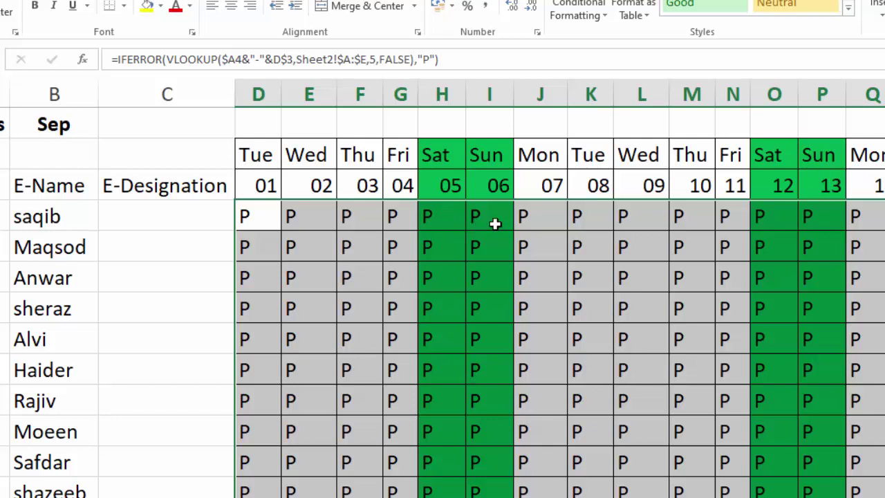
{"action": "double_click", "coordinate": [263, 215]}
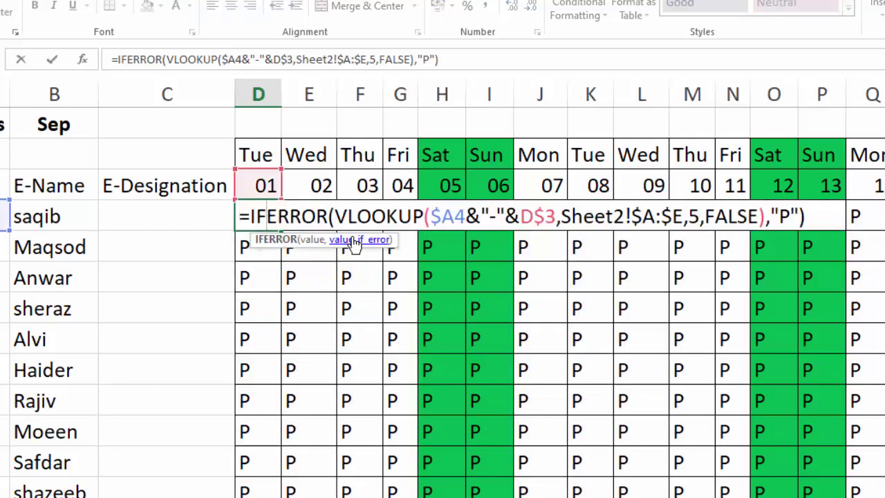
{"action": "left_click", "coordinate": [251, 218]}
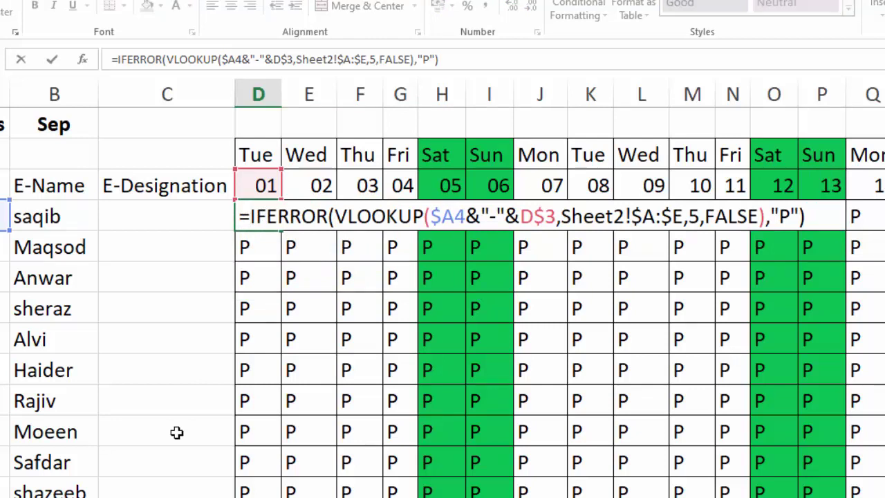
{"action": "type", "text": "IF(WEEKDAY"}
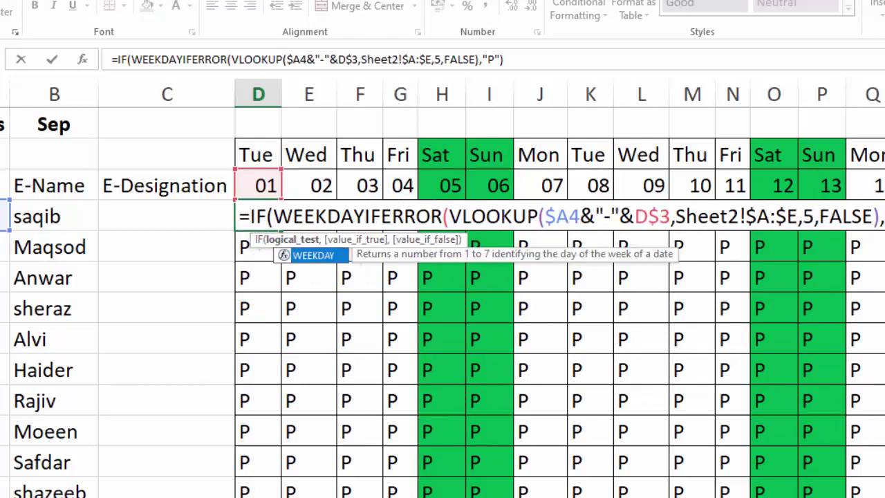
{"action": "type", "text": "("}
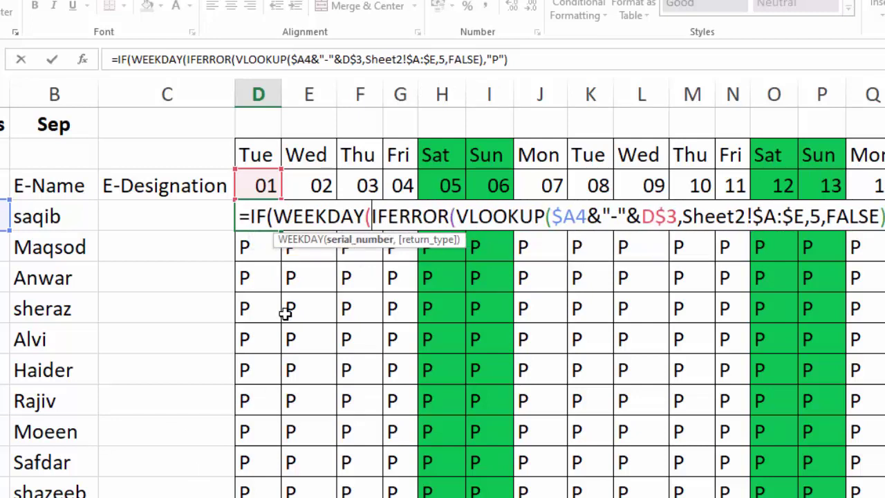
{"action": "left_click", "coordinate": [268, 185]}
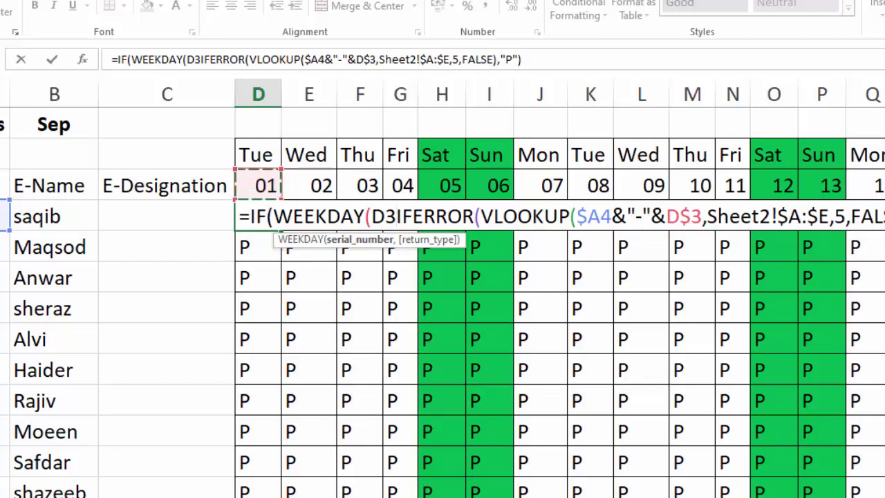
{"action": "left_click", "coordinate": [386, 217]}
{"action": "type", "text": "$3"}
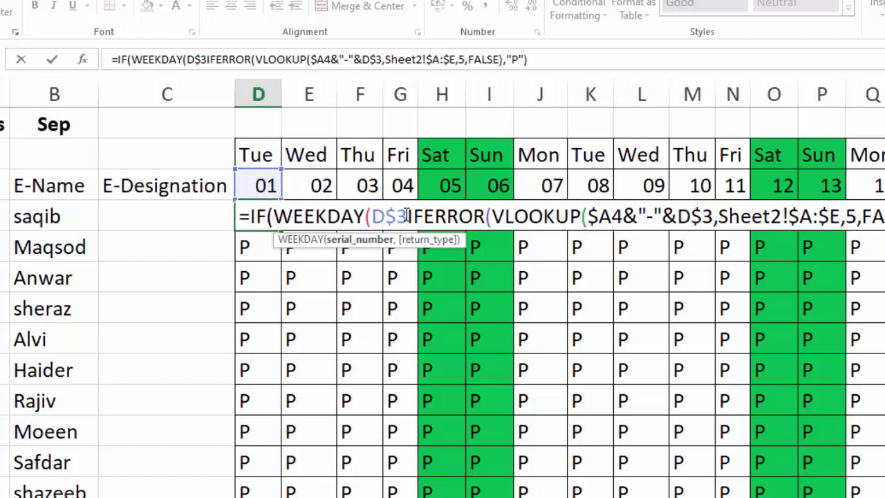
{"action": "type", "text": ","}
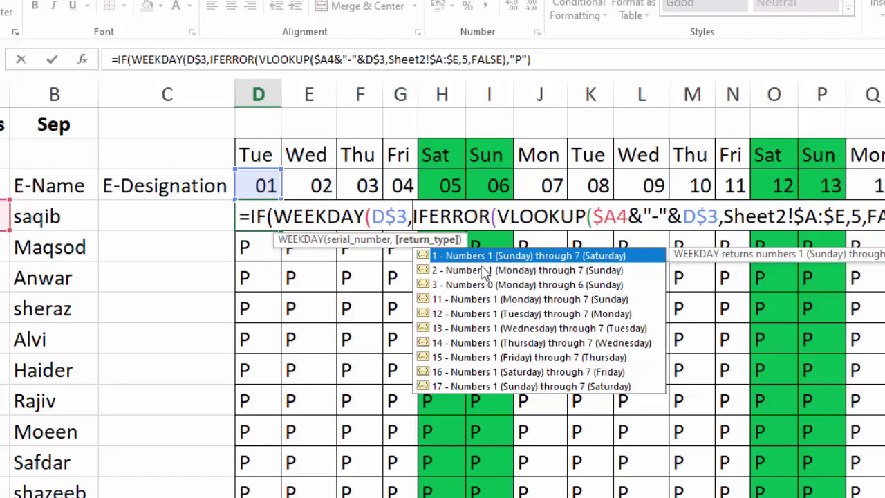
{"action": "type", "text": "2"}
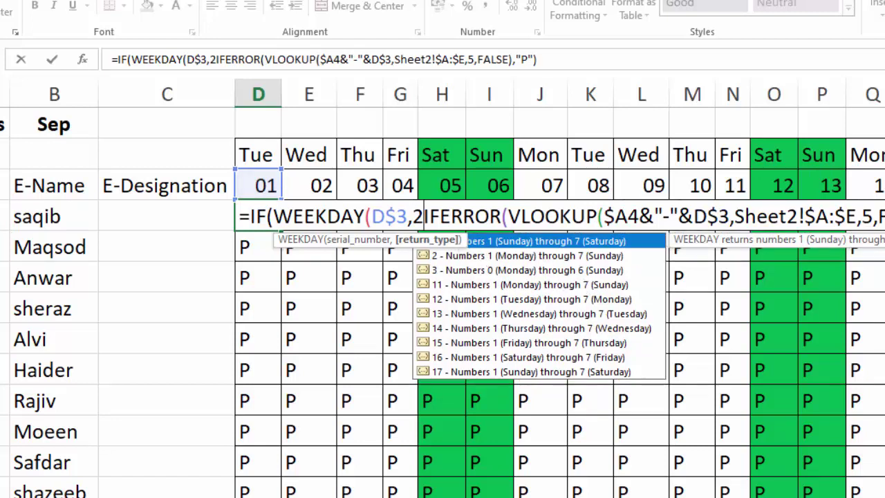
{"action": "type", "text": ")"}
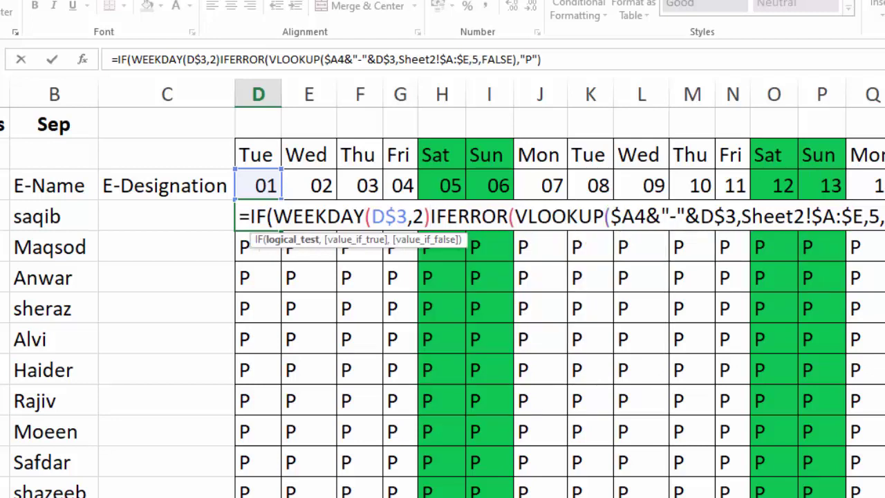
Complete D4's IF formula with the test >5, the result "OFF", and the existing IFERROR lookup as the false value.
{"action": "type", "text": ","}
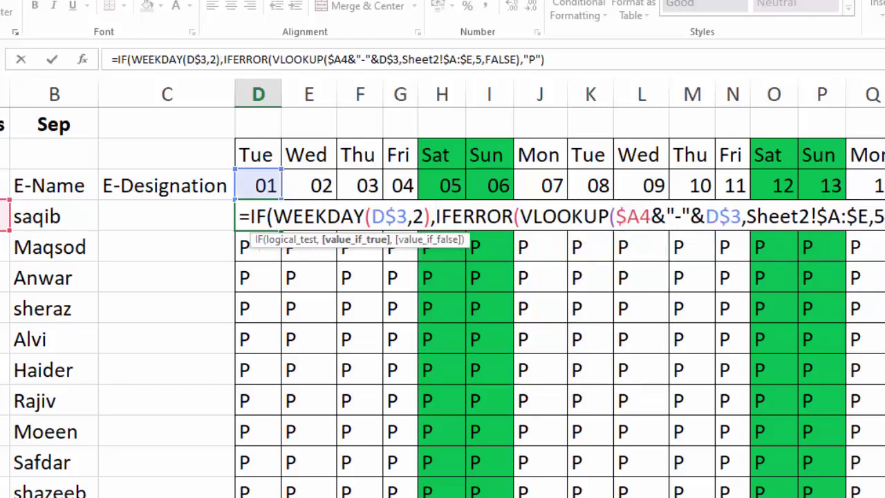
{"action": "key", "text": "BackSpace"}
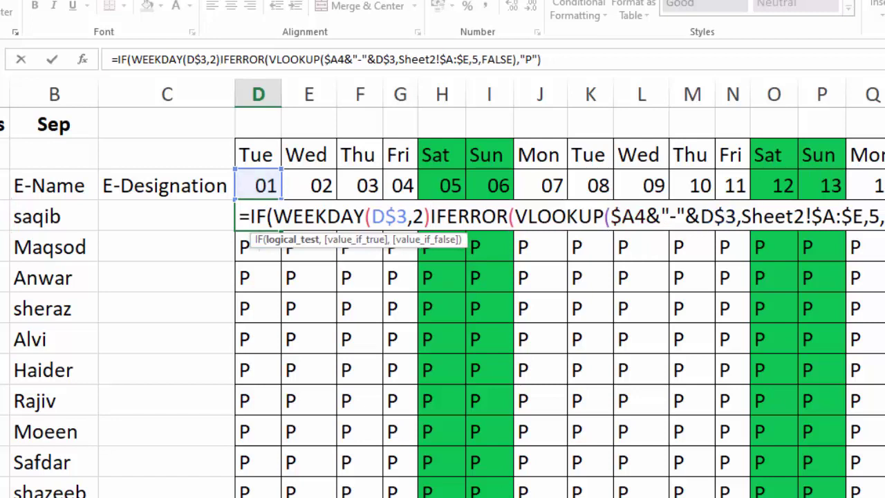
{"action": "type", "text": ">5,"}
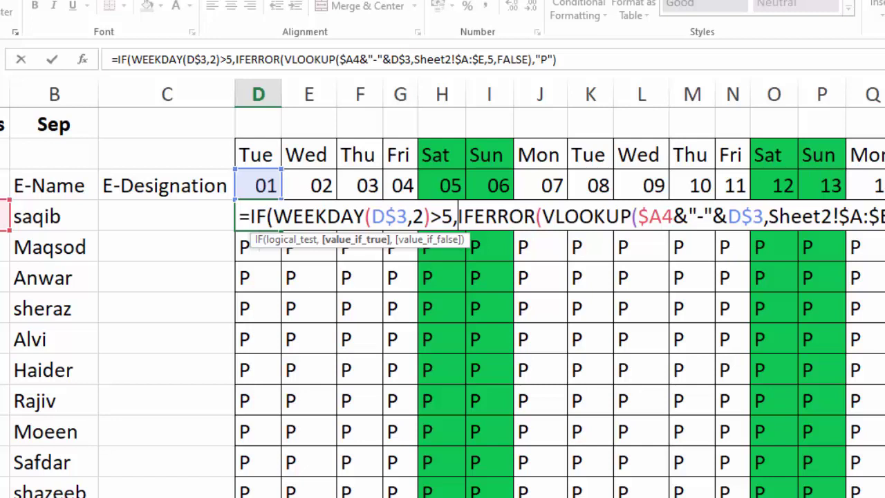
{"action": "type", "text": "\""}
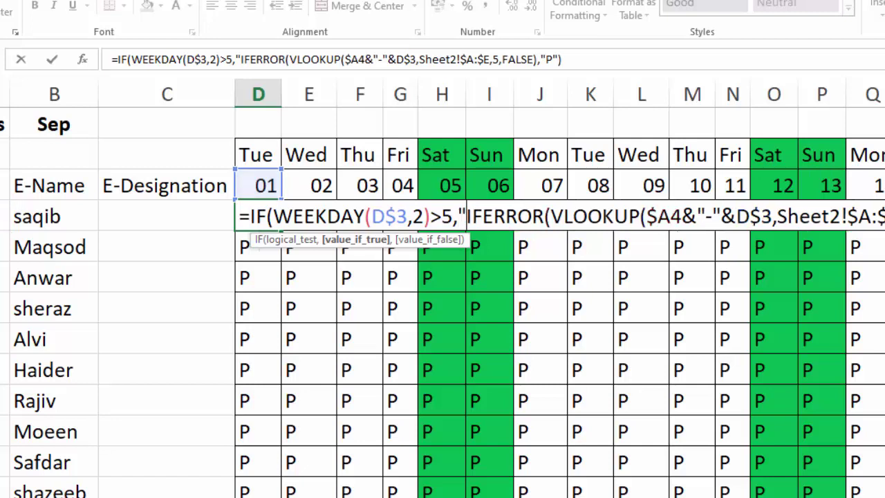
{"action": "type", "text": "OFF"}
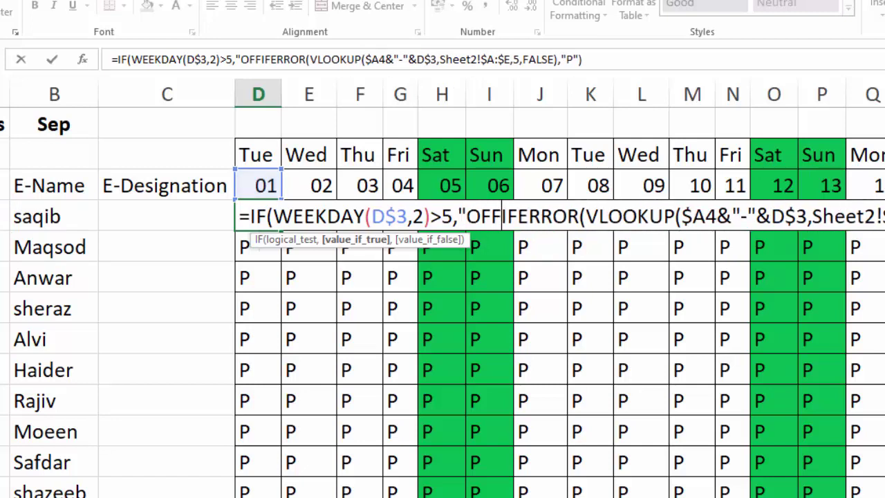
{"action": "type", "text": "\""}
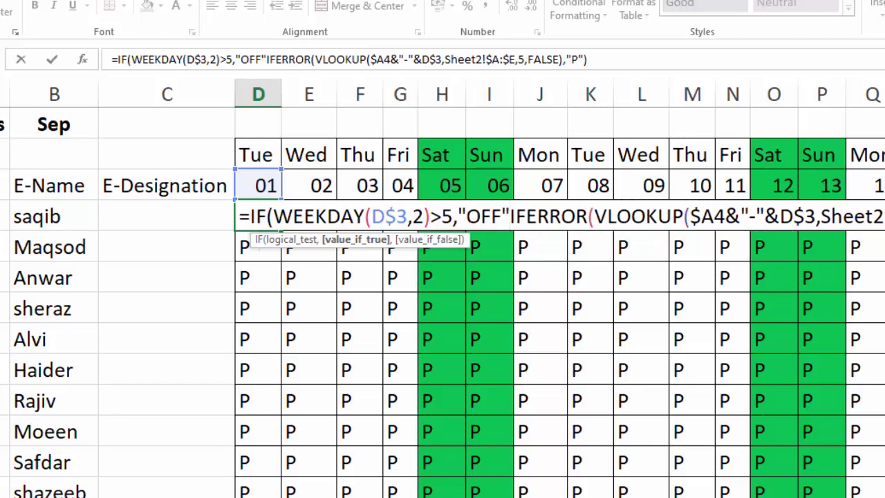
{"action": "type", "text": ","}
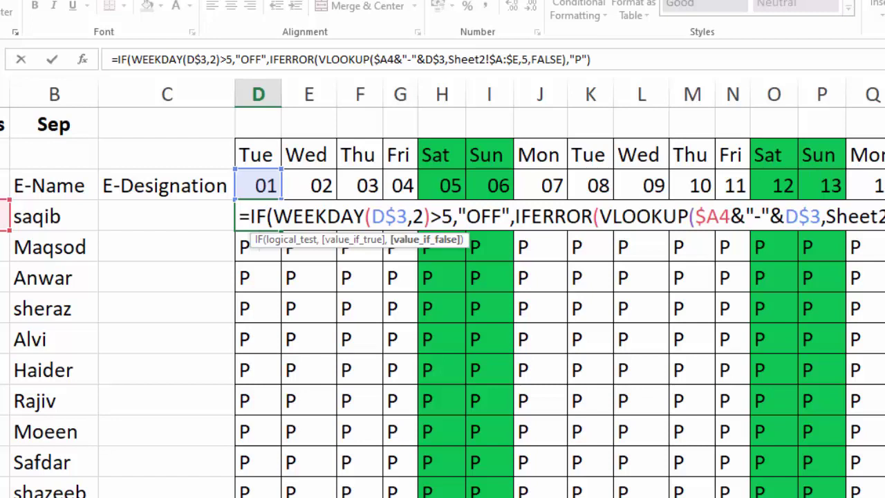
{"action": "type", "text": ")"}
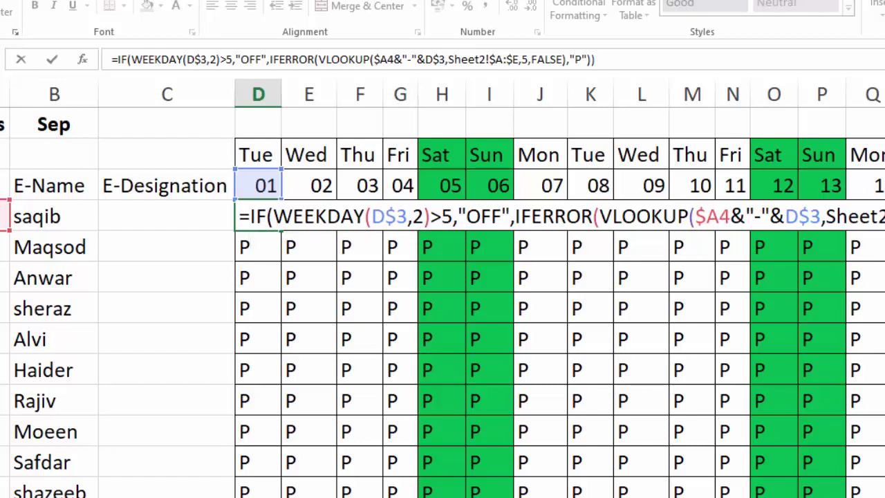
{"action": "left_click", "coordinate": [606, 62]}
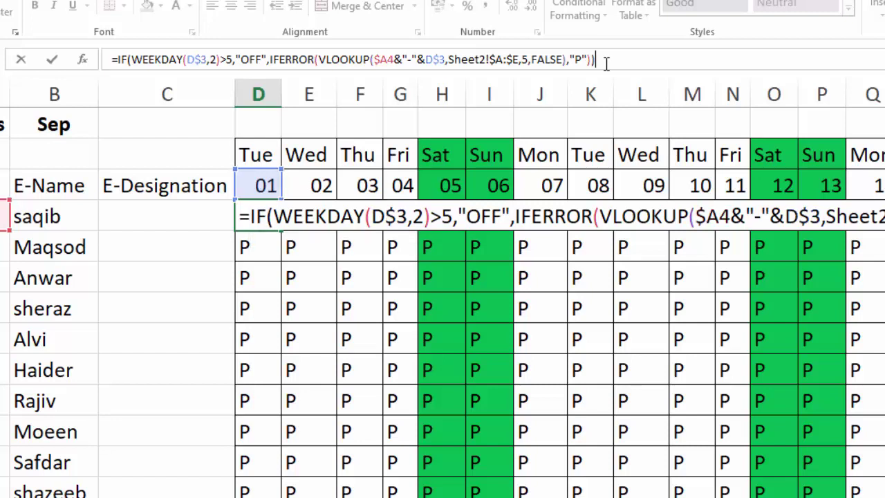
{"action": "key", "text": "Return"}
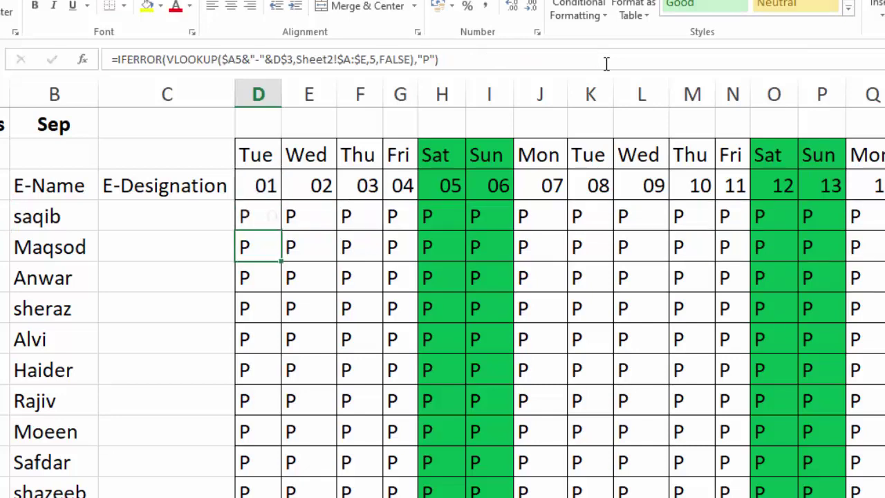
Fill D4's weekend formula across all day columns and down all employee rows of the attendance grid.
{"action": "left_click", "coordinate": [263, 213]}
{"action": "left_click_drag", "start_coordinate": [281, 232], "coordinate": [882, 494]}
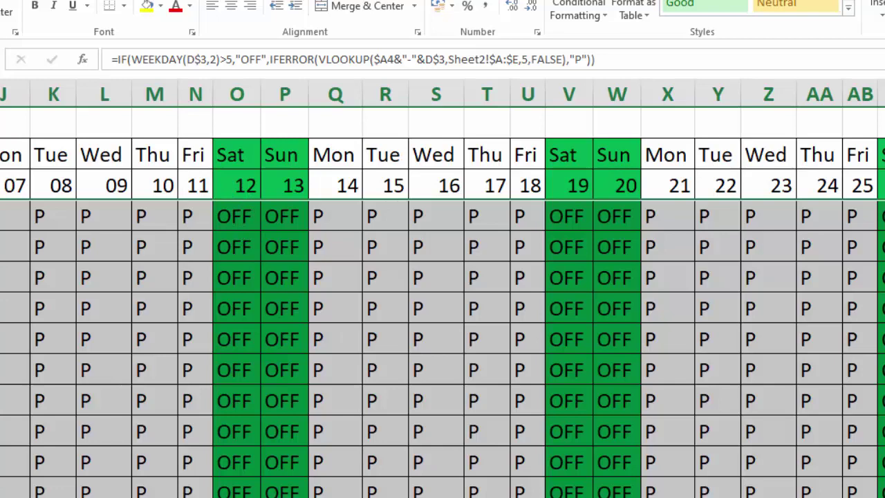
{"action": "scroll", "coordinate": [443, 311], "scroll_direction": "left", "scroll_amount": 5}
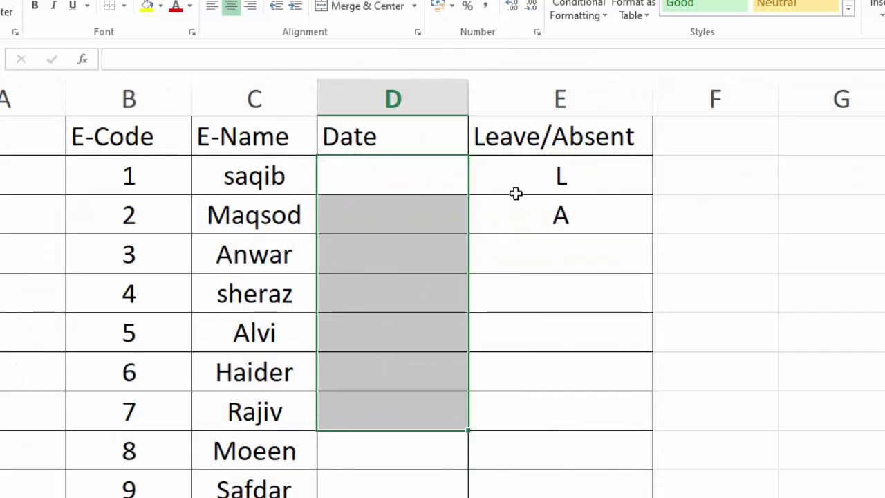
Enter the date 2/9/2020 for E-Code 1 in Sheet2's leave list, and check that employee's row in the attendance sheet.
{"action": "left_click", "coordinate": [434, 178]}
{"action": "type", "text": "2/"}
{"action": "type", "text": "9/2020"}
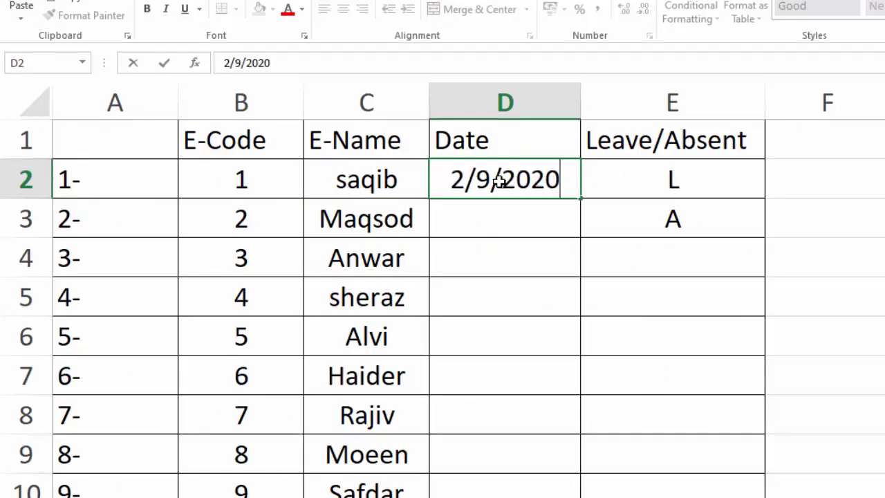
{"action": "key", "text": "Return"}
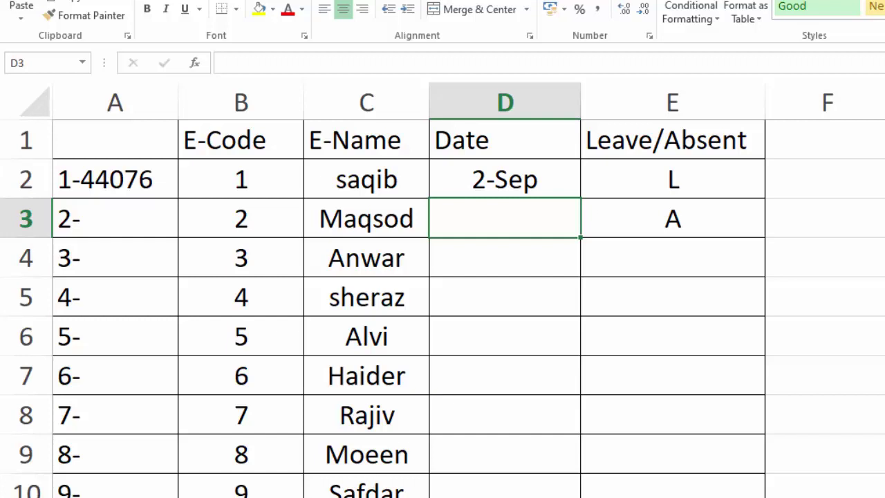
{"action": "key", "text": "ctrl+Page_Up"}
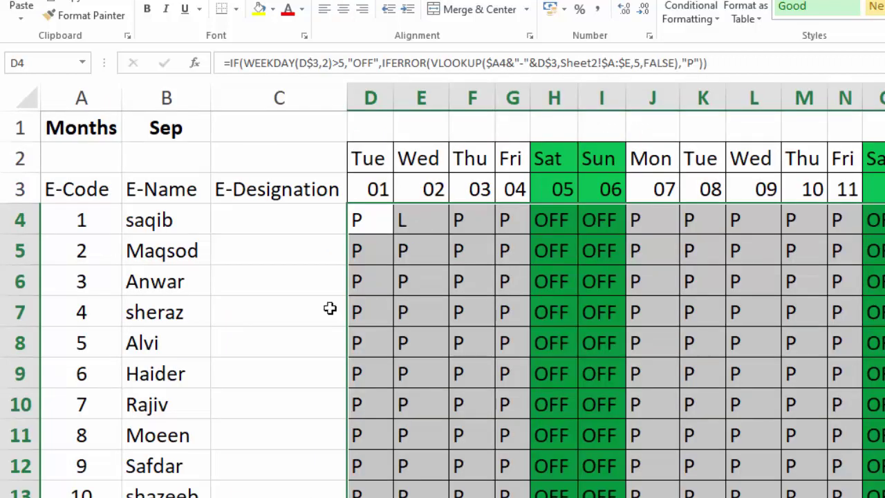
Extend the date series in Sheet2 from D2 to D3 for E-Code 2, and check the 03 column in the attendance sheet.
{"action": "key", "text": "ctrl+Page_Down"}
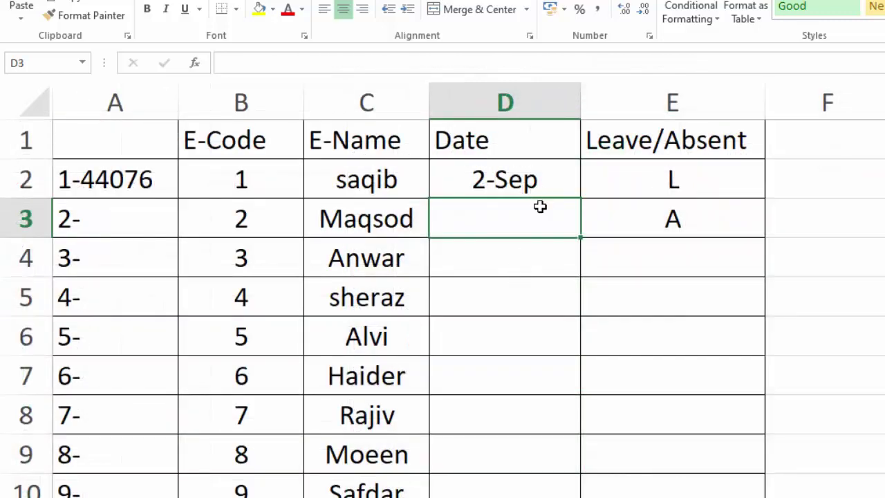
{"action": "left_click", "coordinate": [533, 181]}
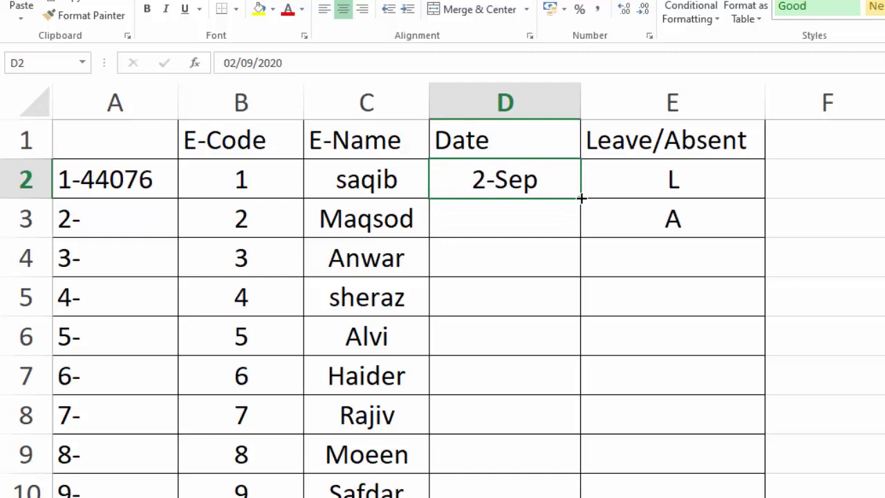
{"action": "left_click_drag", "start_coordinate": [582, 199], "coordinate": [575, 222]}
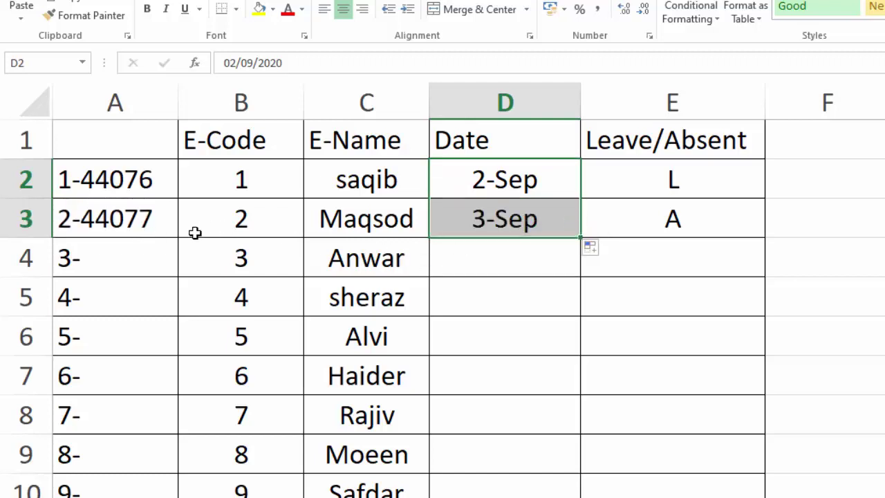
{"action": "left_click", "coordinate": [138, 495]}
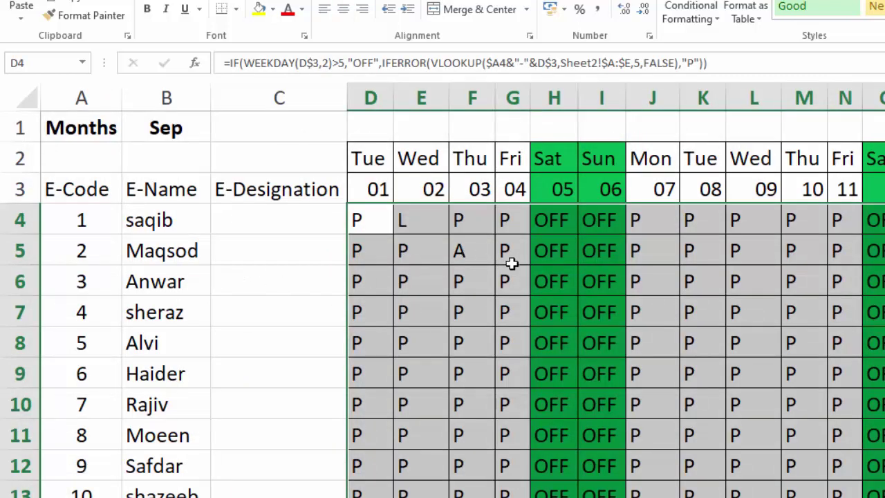
{"action": "left_click", "coordinate": [519, 271]}
{"action": "left_click", "coordinate": [459, 257]}
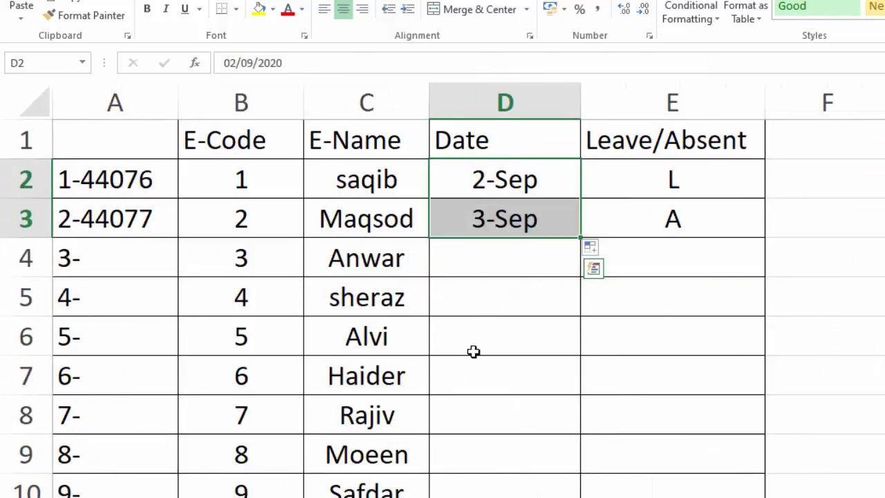
Record leave L on 8/9/2020 for E-Code 7 in Sheet2, and check the matching day in the attendance sheet.
{"action": "left_click", "coordinate": [478, 408]}
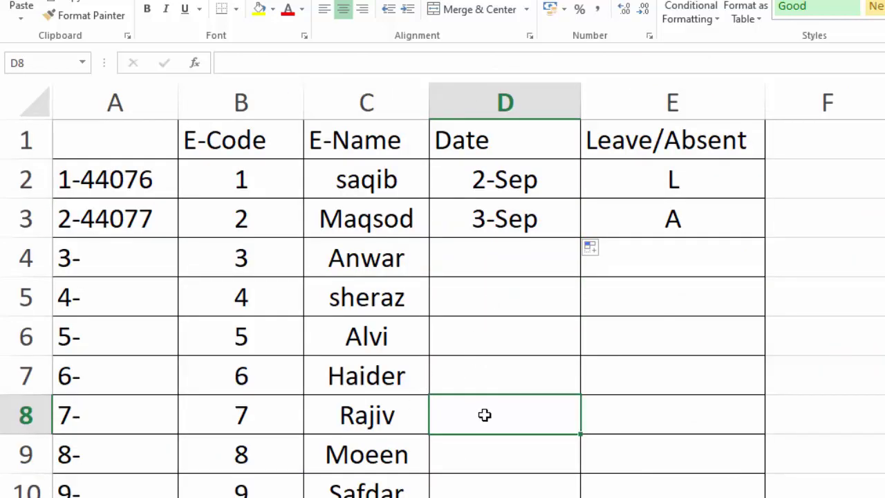
{"action": "type", "text": "8/9/2020"}
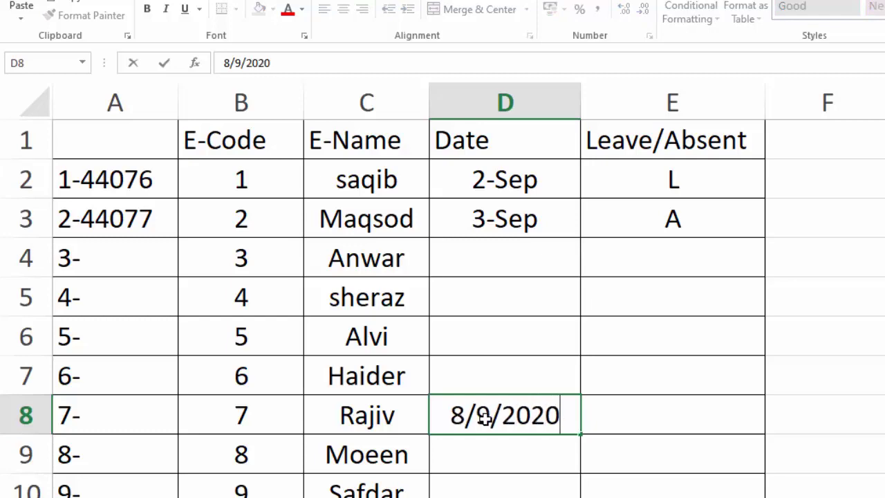
{"action": "left_click", "coordinate": [594, 411]}
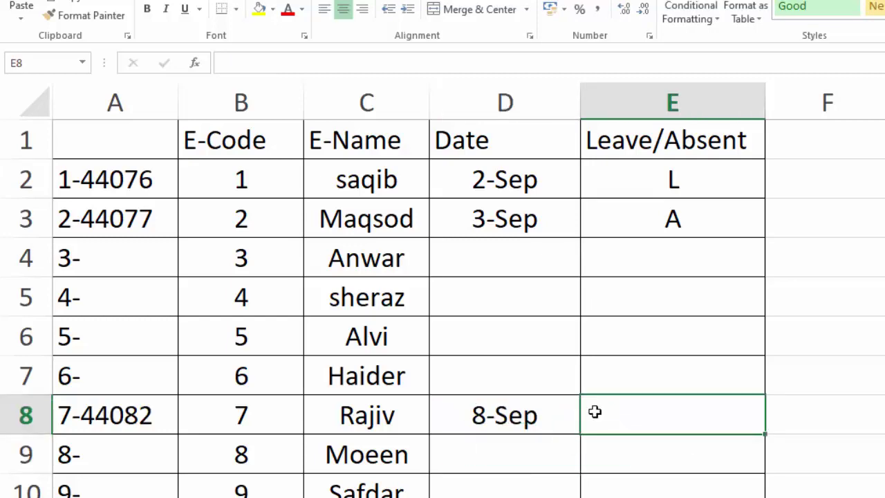
{"action": "type", "text": "L"}
{"action": "key", "text": "Return"}
{"action": "key", "text": "ctrl+Page_Up"}
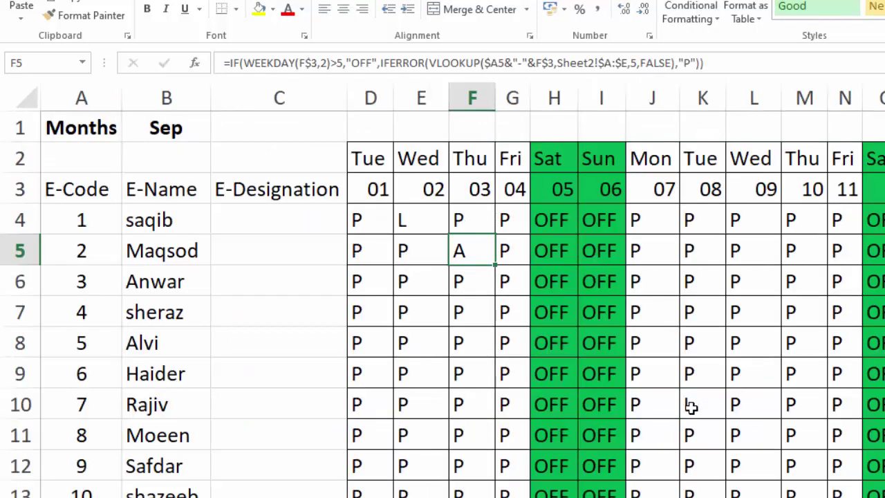
{"action": "left_click", "coordinate": [714, 410]}
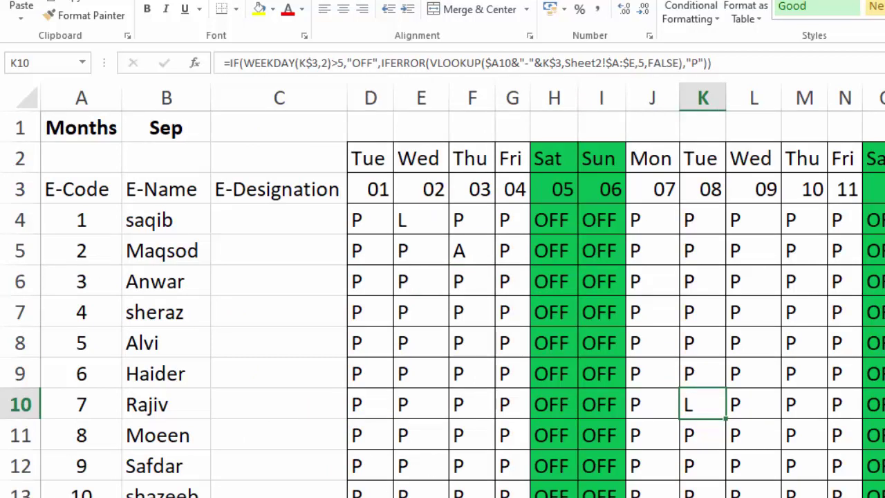
Record absence A on 11/09/2020 for E-Code 9 in Sheet2, and check the matching day in the attendance sheet.
{"action": "key", "text": "ctrl+Page_Down"}
{"action": "key", "text": "Up"}
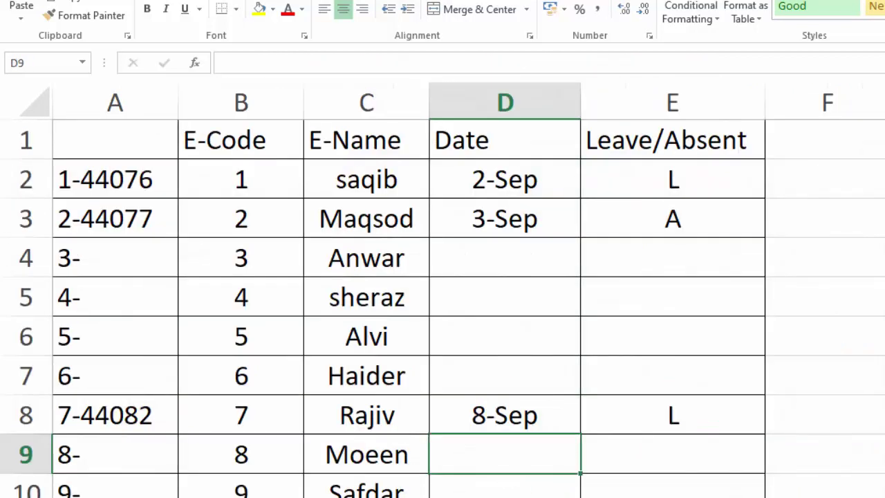
{"action": "key", "text": "ctrl+Page_Up"}
{"action": "key", "text": "ctrl+Page_Down"}
{"action": "key", "text": "Down"}
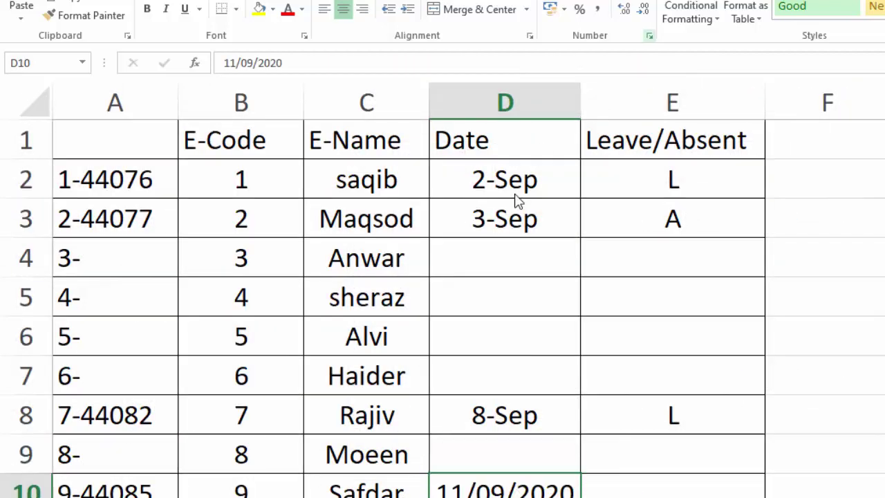
{"action": "left_click", "coordinate": [674, 492]}
{"action": "type", "text": "A"}
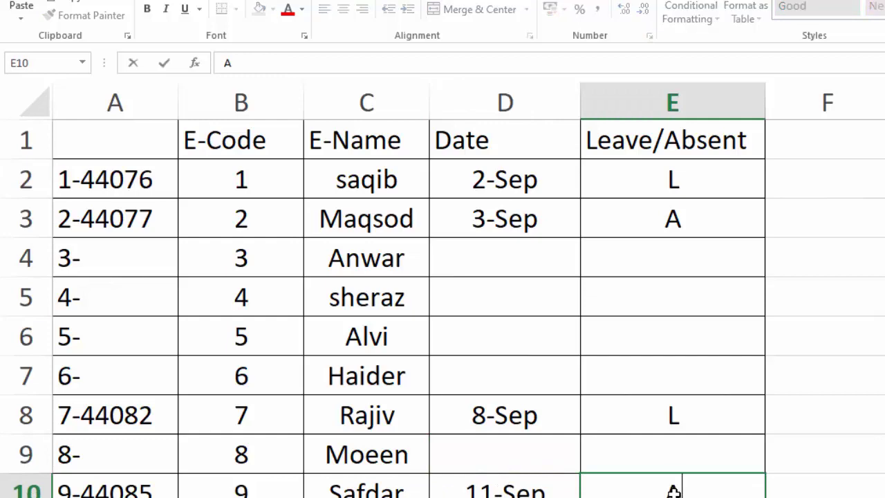
{"action": "key", "text": "Return"}
{"action": "key", "text": "ctrl+Page_Up"}
{"action": "left_click", "coordinate": [841, 469]}
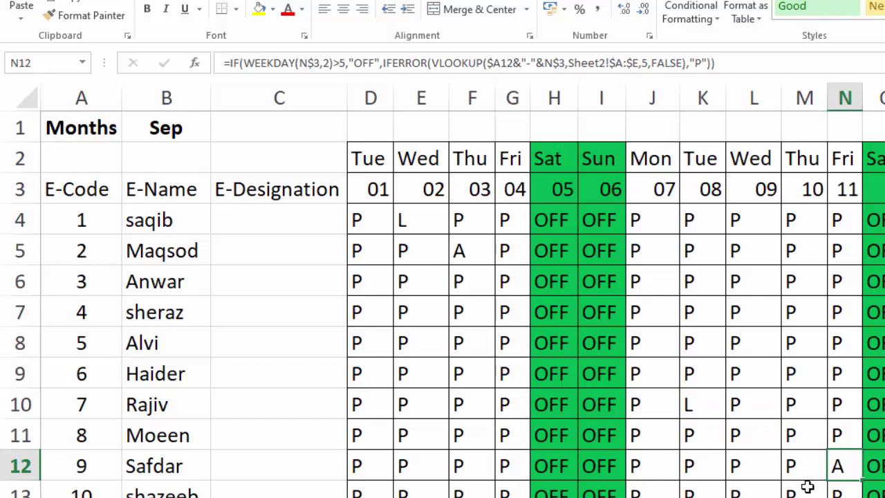
Compare Sheet2 with the attendance sheet and inspect the coded days of E-Codes 1 and 2.
{"action": "key", "text": "ctrl+Page_Down"}
{"action": "key", "text": "ctrl+Page_Up"}
{"action": "left_click", "coordinate": [421, 373]}
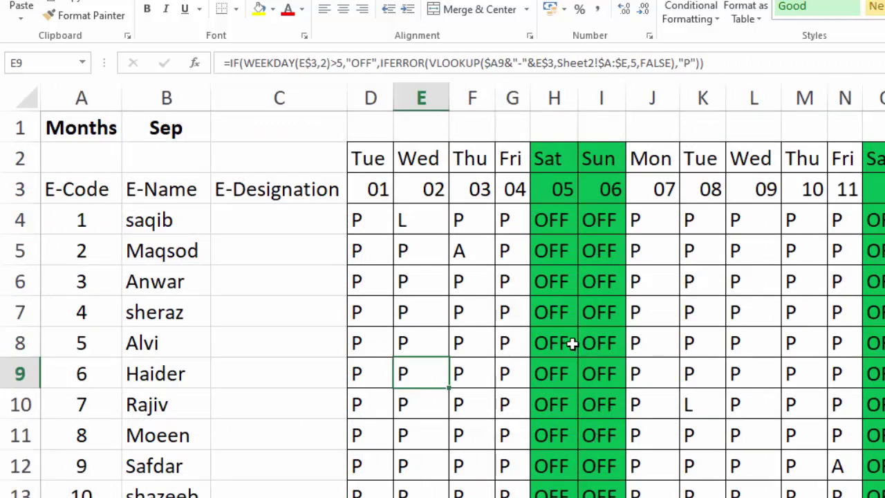
{"action": "left_click", "coordinate": [406, 220]}
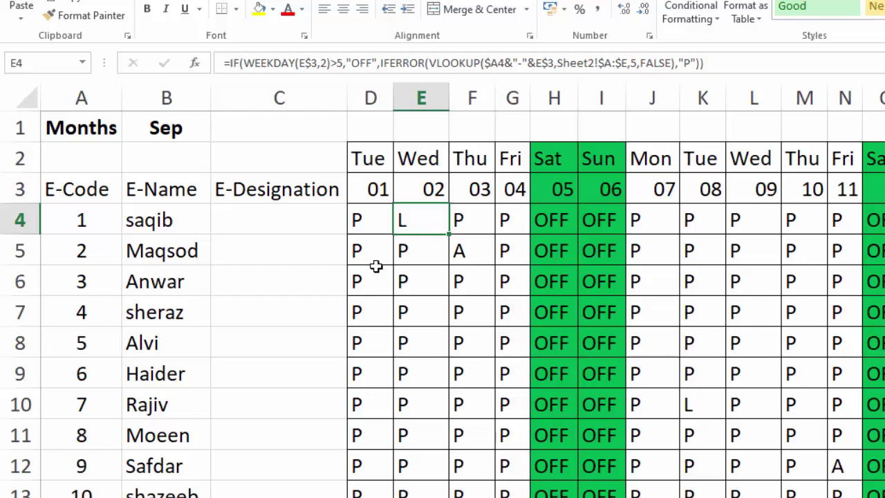
{"action": "left_click", "coordinate": [444, 256]}
{"action": "left_click", "coordinate": [469, 251]}
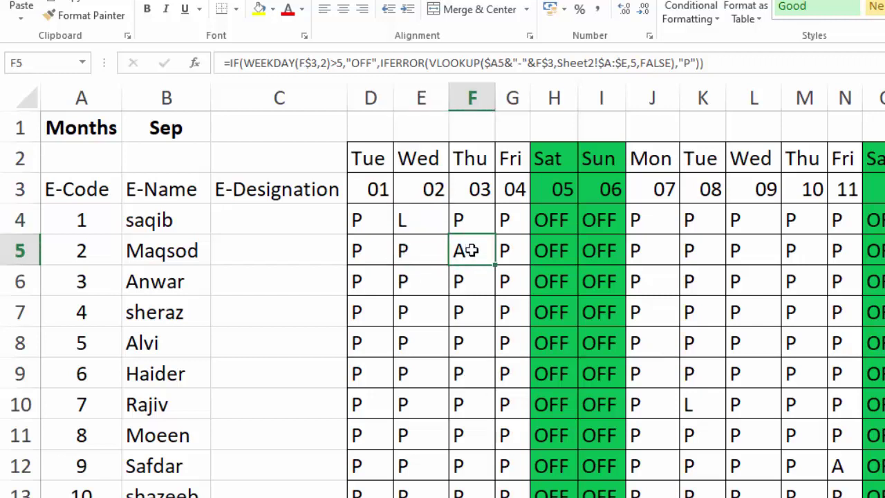
Add an Equal To conditional formatting rule for A with a red border across the attendance grid from D4 to column AG.
{"action": "left_click_drag", "start_coordinate": [373, 216], "coordinate": [878, 484]}
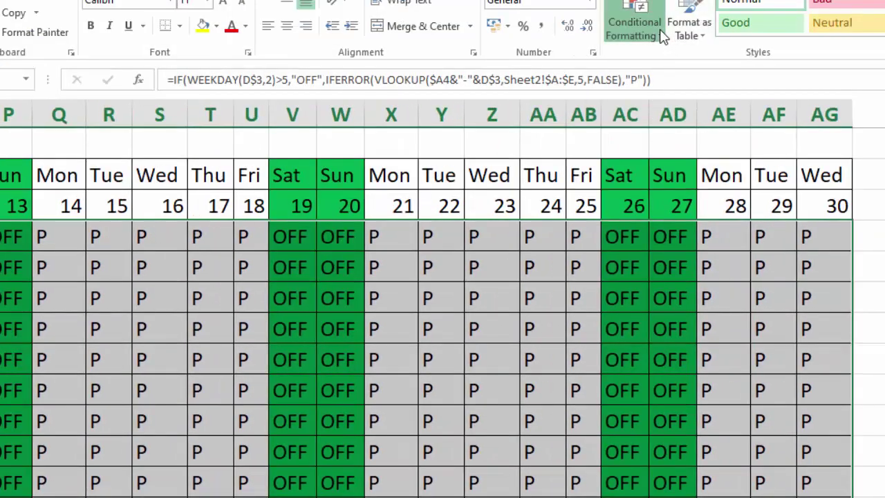
{"action": "left_click", "coordinate": [663, 36]}
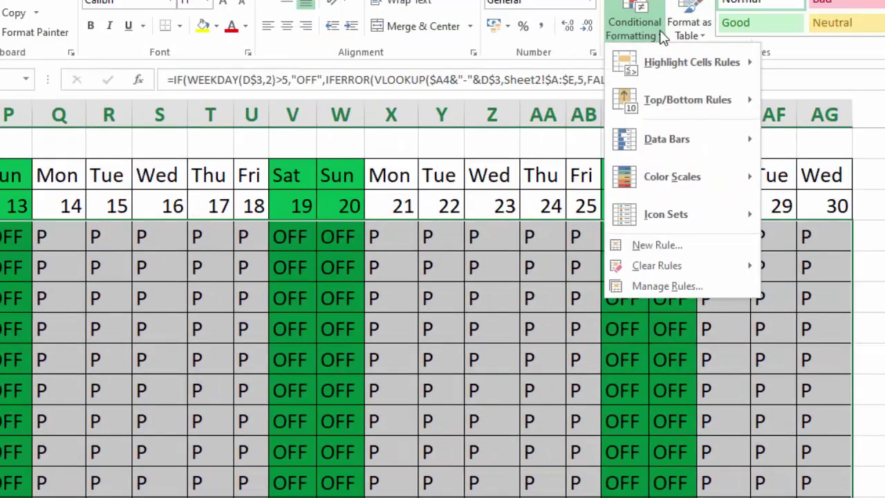
{"action": "mouse_move", "coordinate": [705, 72]}
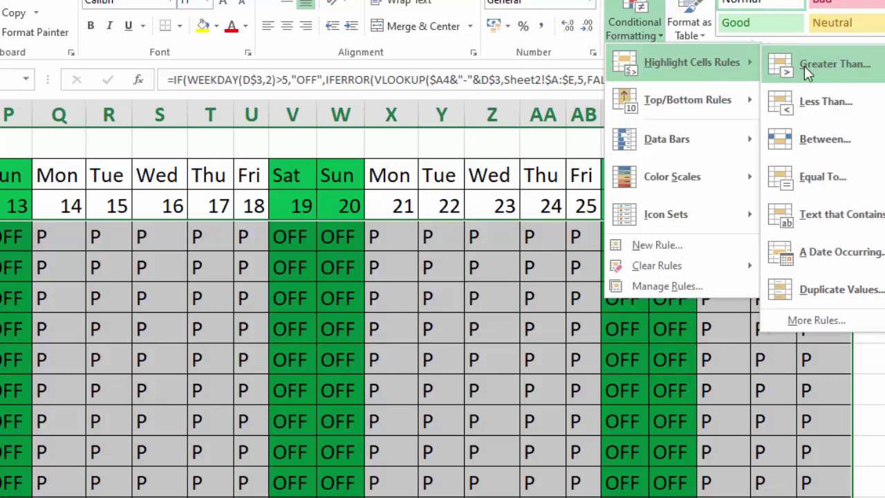
{"action": "left_click", "coordinate": [820, 178]}
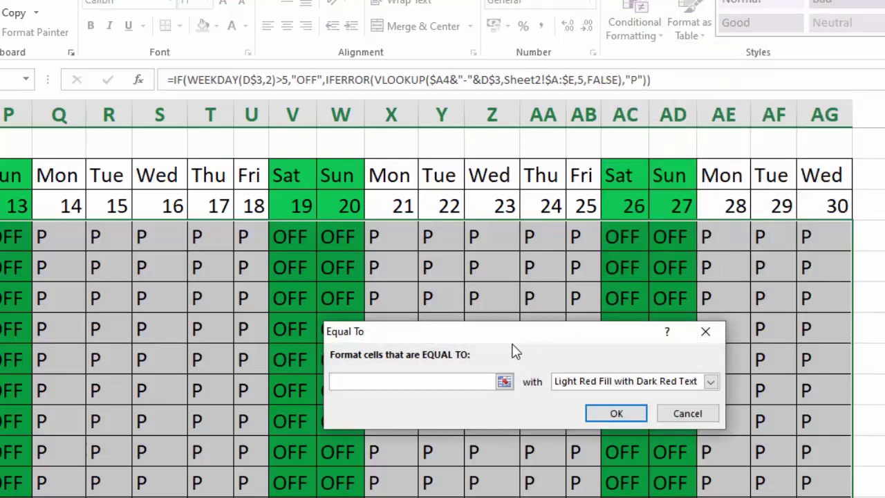
{"action": "type", "text": "A"}
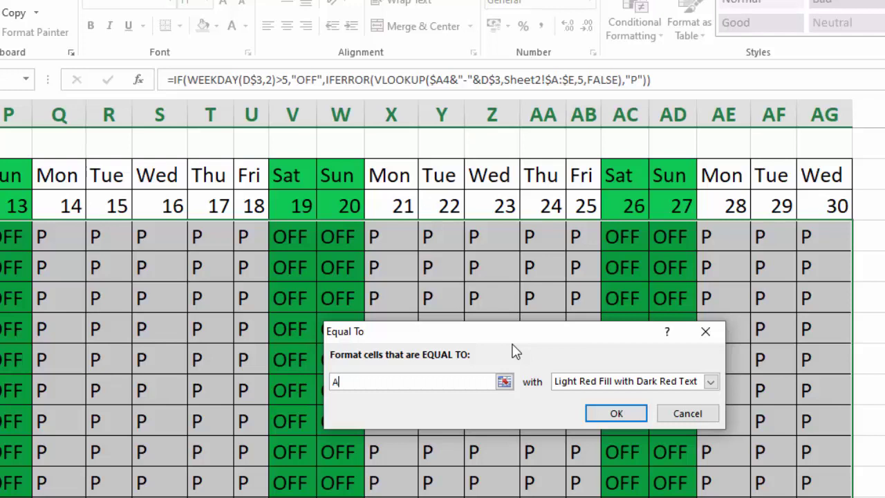
{"action": "left_click", "coordinate": [608, 382]}
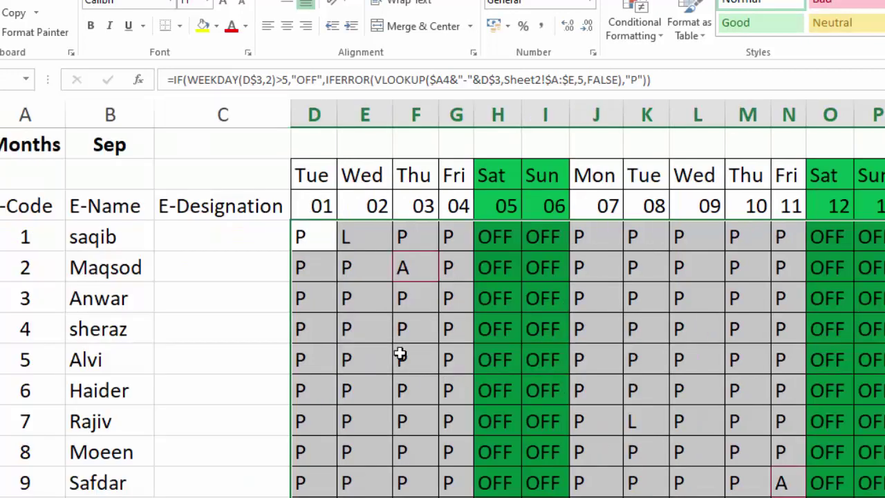
Add a Text That Contains rule to the attendance grid that formats A with Light Red Fill.
{"action": "left_click", "coordinate": [650, 41]}
{"action": "mouse_move", "coordinate": [726, 65]}
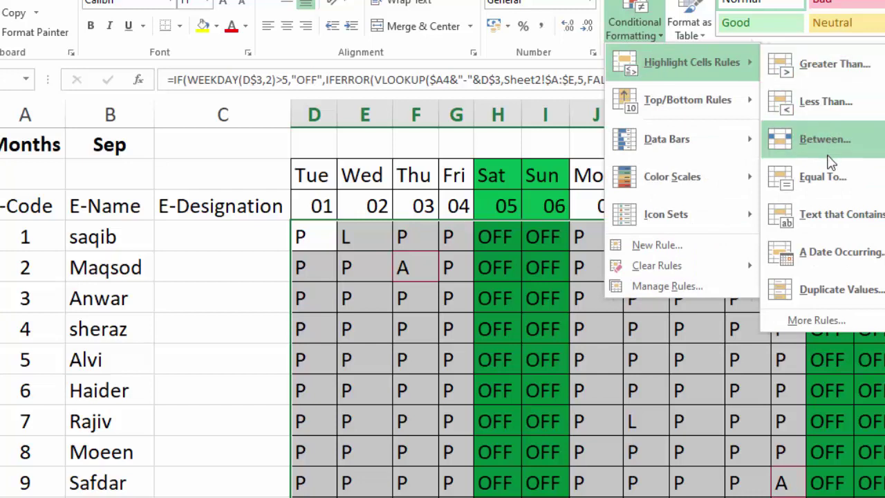
{"action": "left_click", "coordinate": [833, 216]}
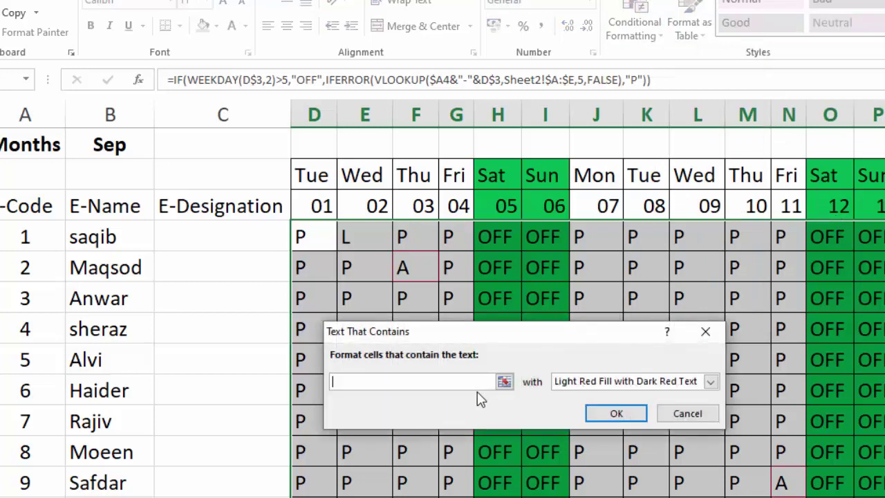
{"action": "type", "text": "A"}
{"action": "left_click", "coordinate": [710, 381]}
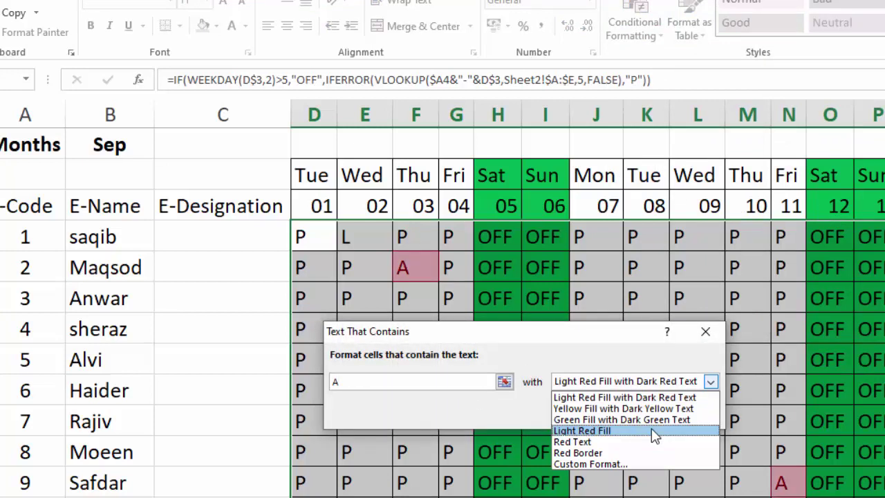
{"action": "left_click", "coordinate": [652, 431]}
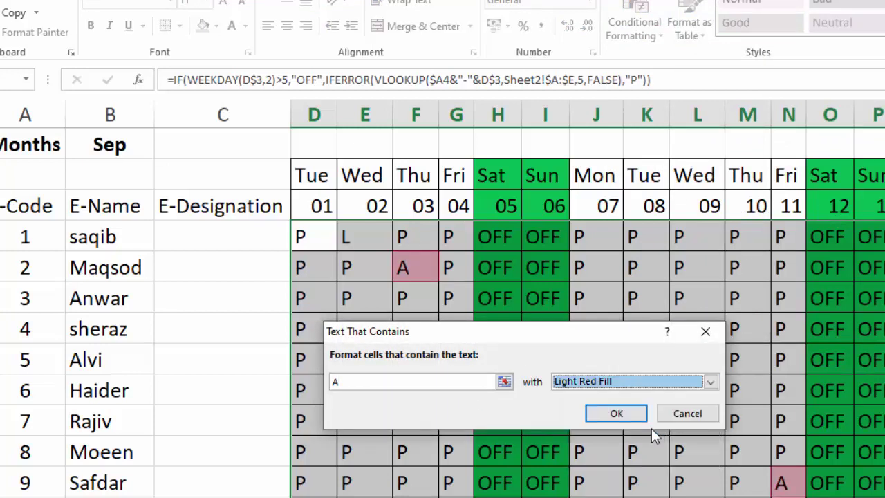
{"action": "left_click", "coordinate": [616, 413]}
{"action": "left_click", "coordinate": [499, 387]}
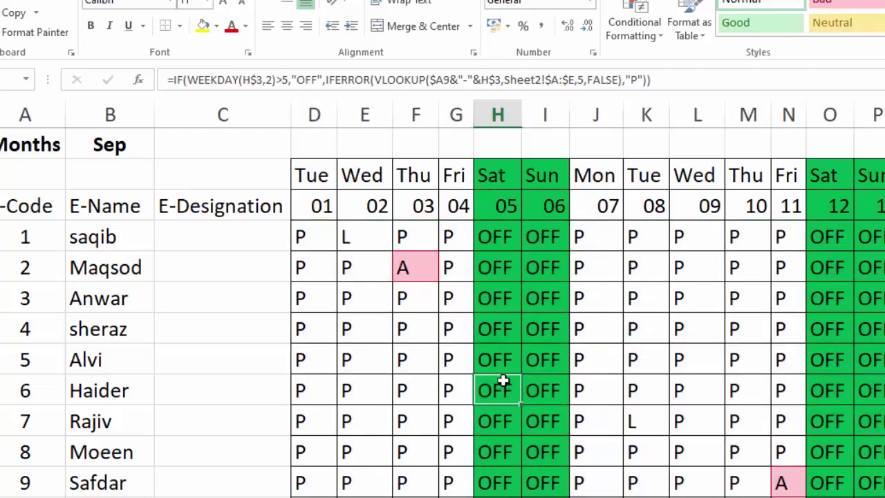
Add a Text That Contains rule to the attendance grid that formats A with Green Fill with Dark Green Text.
{"action": "left_click_drag", "start_coordinate": [300, 237], "coordinate": [452, 443]}
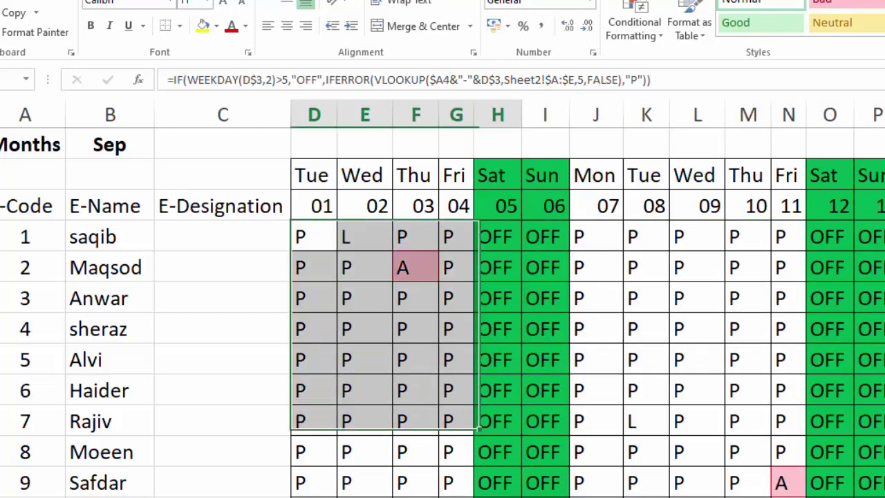
{"action": "left_click", "coordinate": [634, 28]}
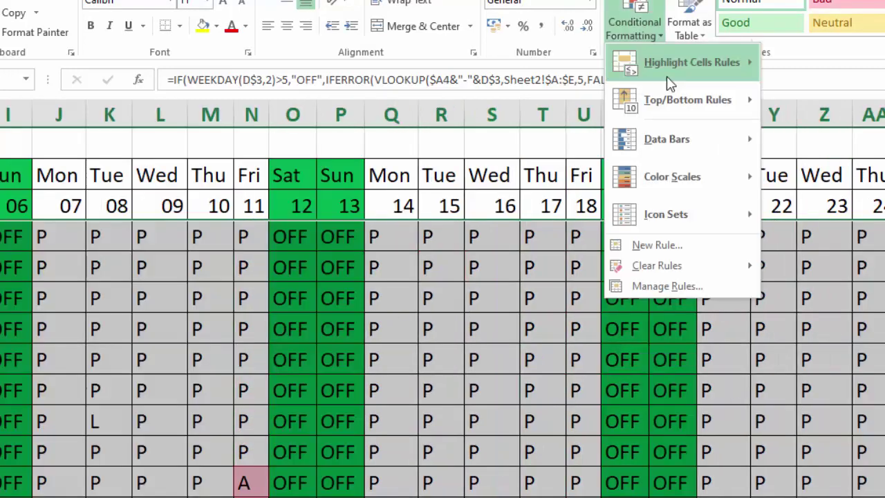
{"action": "mouse_move", "coordinate": [669, 83]}
{"action": "left_click", "coordinate": [837, 215]}
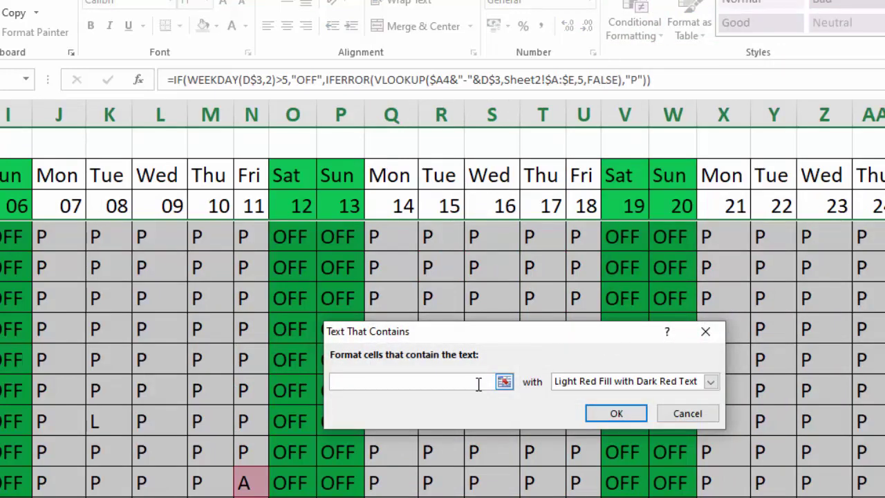
{"action": "type", "text": "A"}
{"action": "left_click", "coordinate": [608, 384]}
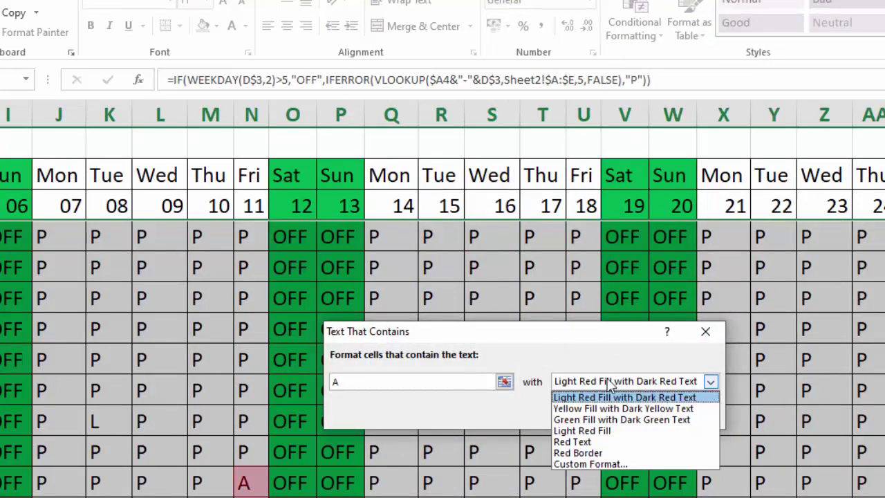
{"action": "left_click", "coordinate": [597, 420]}
{"action": "left_click", "coordinate": [614, 413]}
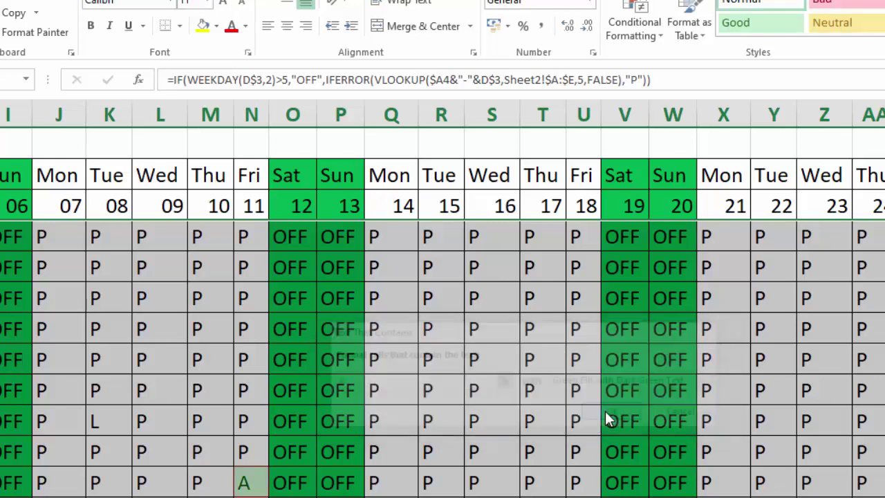
{"action": "left_click", "coordinate": [160, 488]}
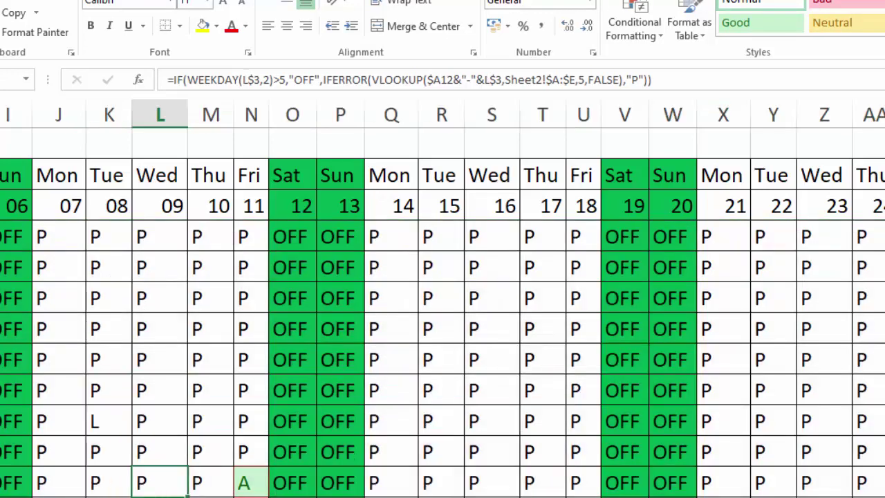
Add a Text That Contains rule to the attendance grid for L with Light Red Fill with Dark Red Text, and check the highlighted days.
{"action": "scroll", "coordinate": [316, 240], "scroll_direction": "left", "scroll_amount": 5}
{"action": "left_click_drag", "start_coordinate": [316, 241], "coordinate": [884, 487]}
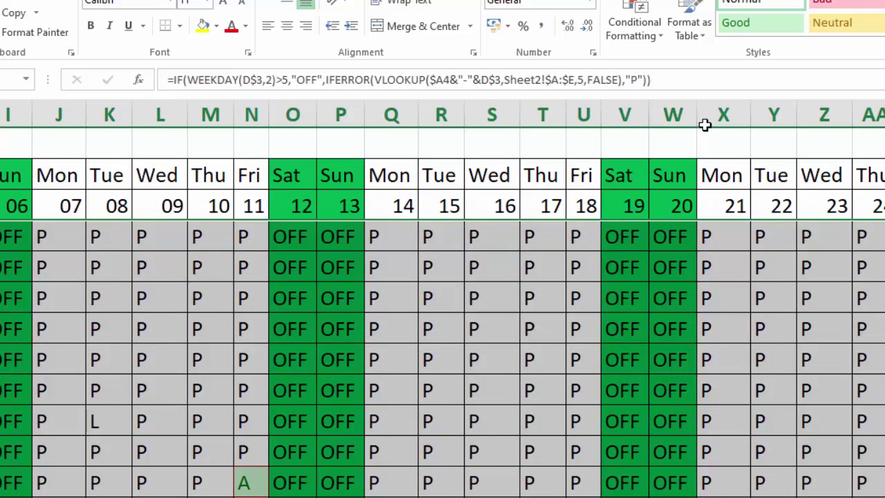
{"action": "left_click", "coordinate": [658, 33]}
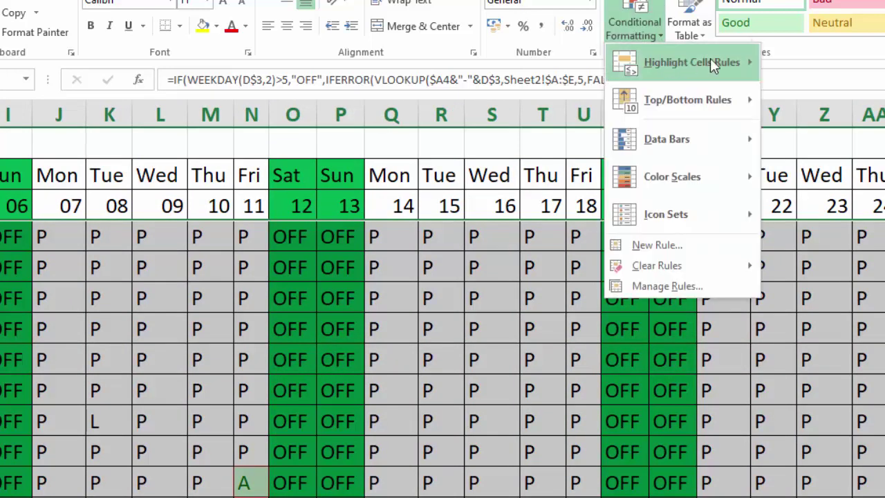
{"action": "mouse_move", "coordinate": [710, 62]}
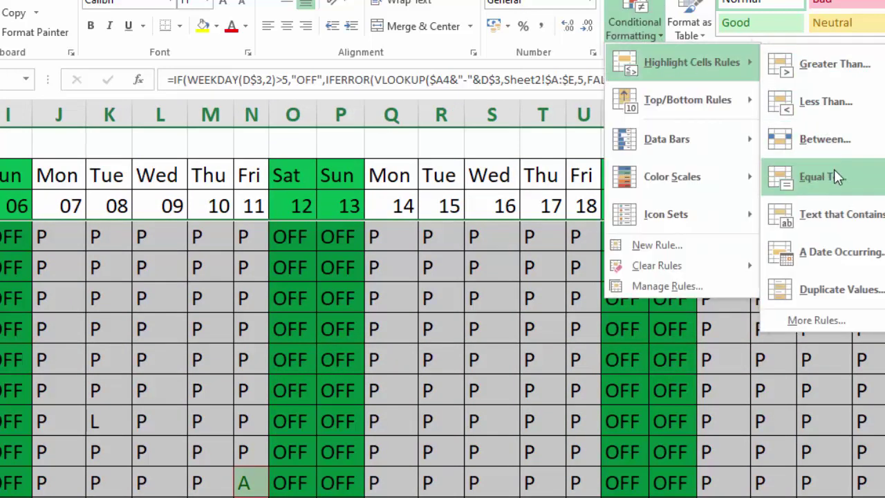
{"action": "left_click", "coordinate": [838, 214]}
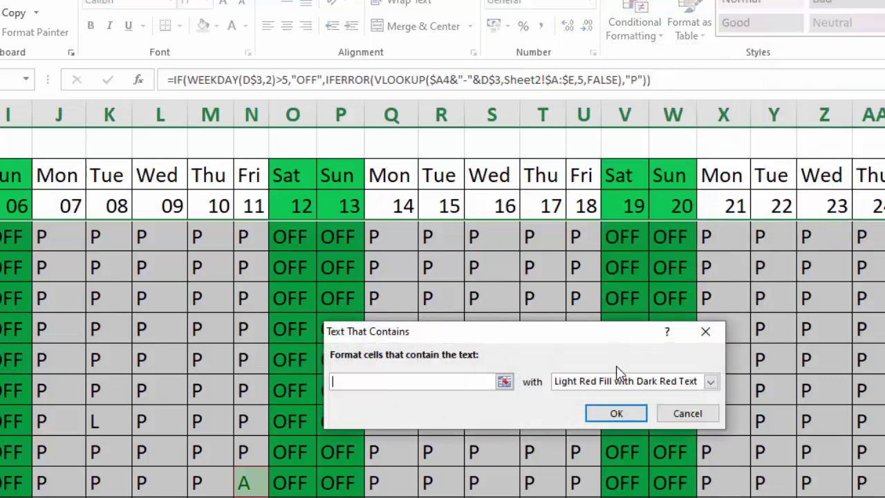
{"action": "type", "text": "L"}
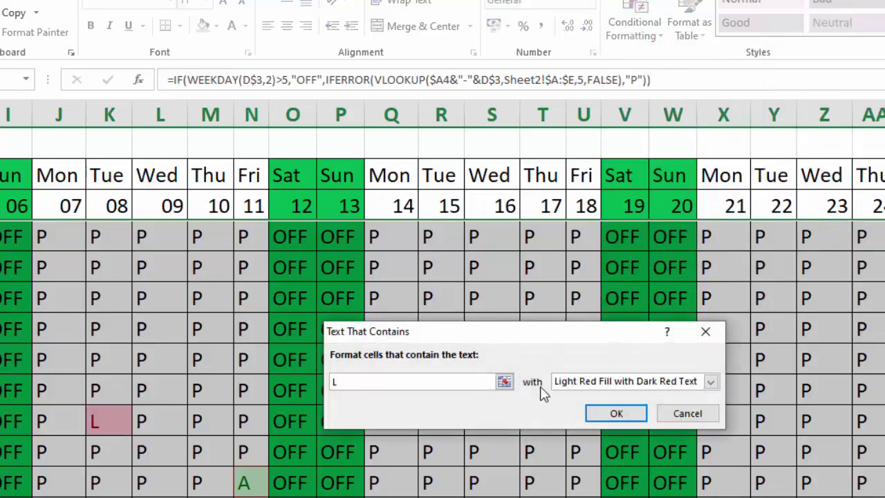
{"action": "left_click", "coordinate": [609, 414]}
{"action": "left_click", "coordinate": [426, 393]}
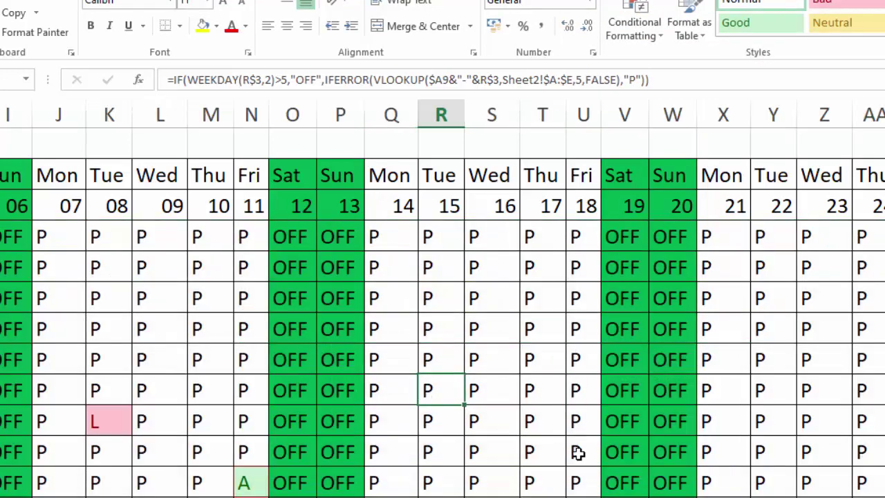
{"action": "scroll", "coordinate": [578, 452], "scroll_direction": "left", "scroll_amount": 3}
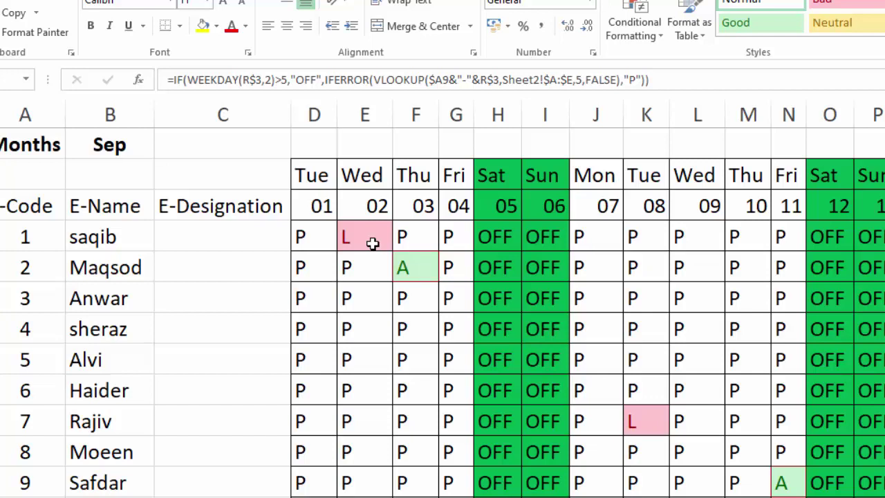
Review the employee leave and absence entries in Sheet2's list.
{"action": "key", "text": "ctrl+Page_Down"}
{"action": "left_click", "coordinate": [860, 471]}
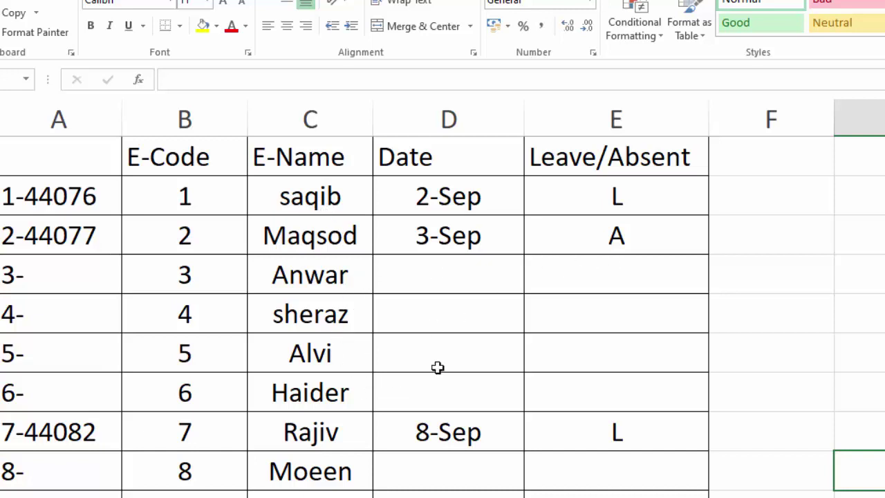
{"action": "scroll", "coordinate": [442, 317], "scroll_direction": "down", "scroll_amount": 2}
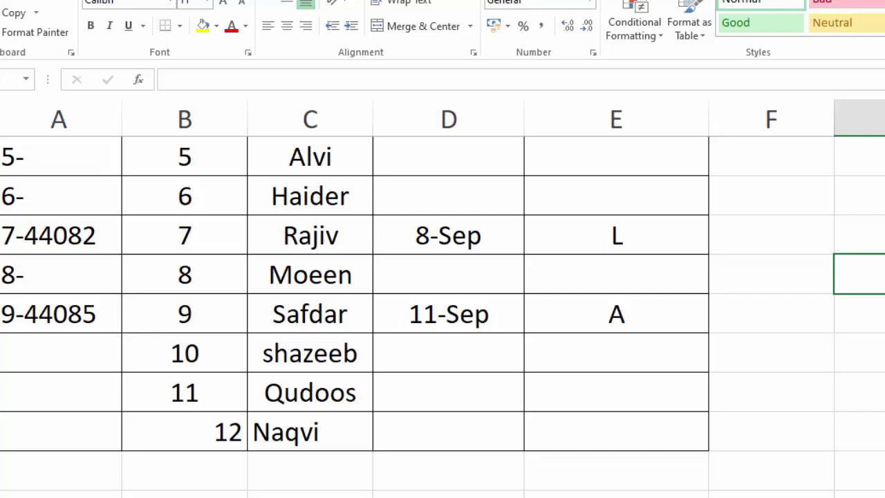
{"action": "scroll", "coordinate": [443, 297], "scroll_direction": "up", "scroll_amount": 2}
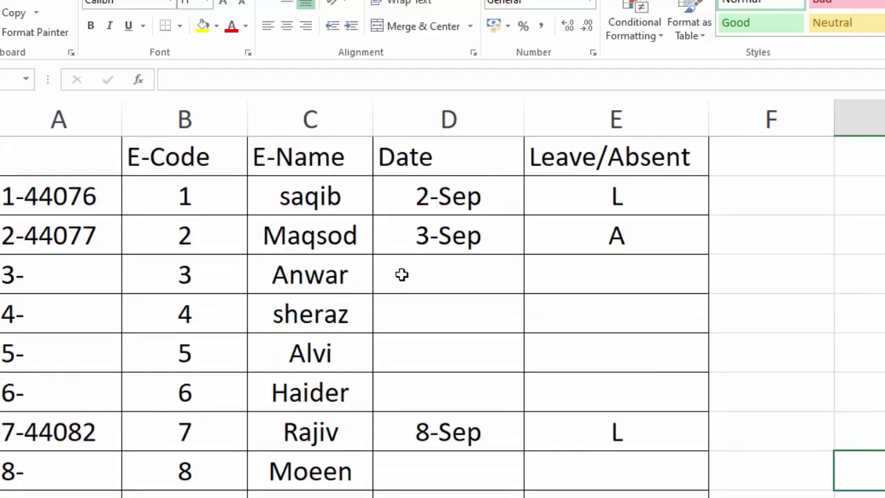
{"action": "left_click", "coordinate": [308, 196]}
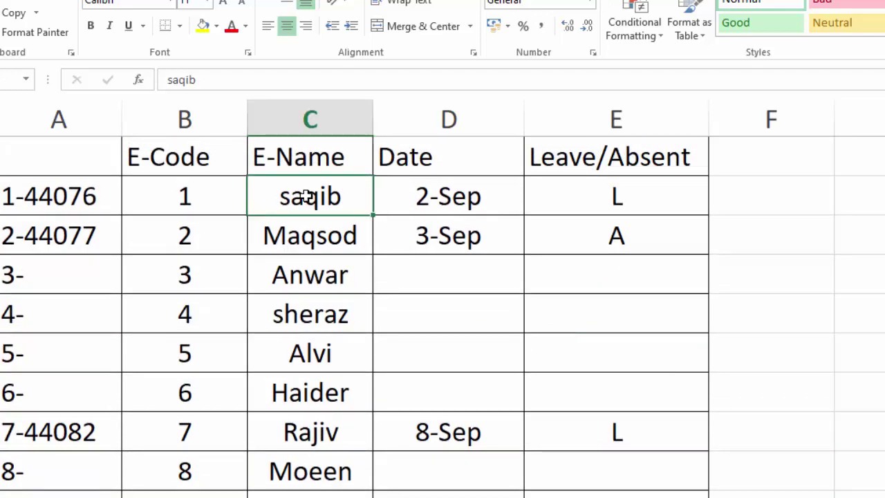
Start a VLOOKUP in the first E-Name cell, C2, using B2 as the lookup value and Sheet1!A4:B15 as the table array.
{"action": "type", "text": "="}
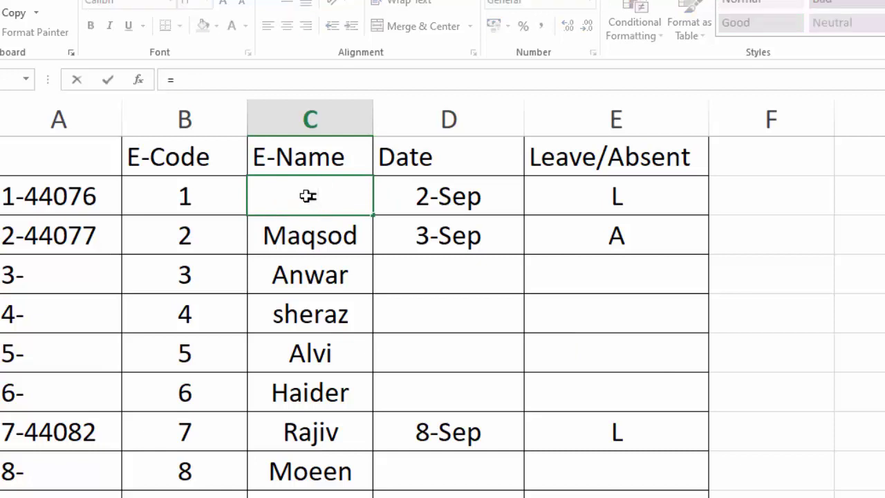
{"action": "type", "text": "vl"}
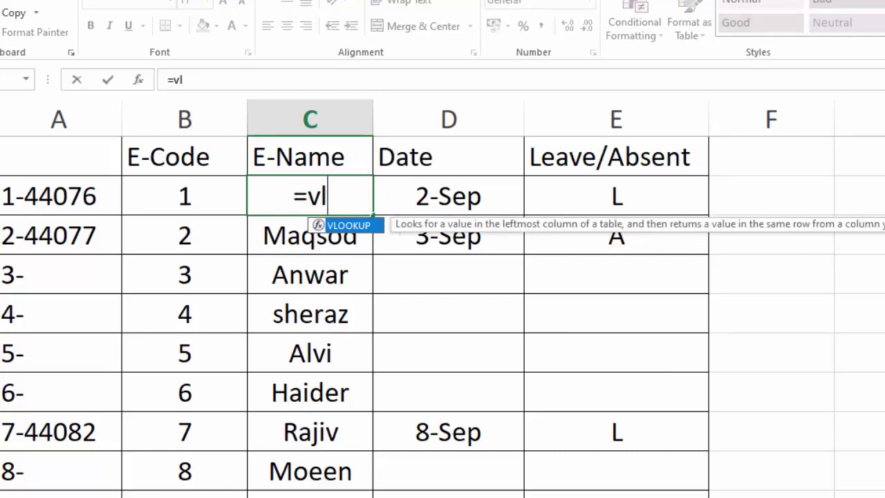
{"action": "type", "text": "ook"}
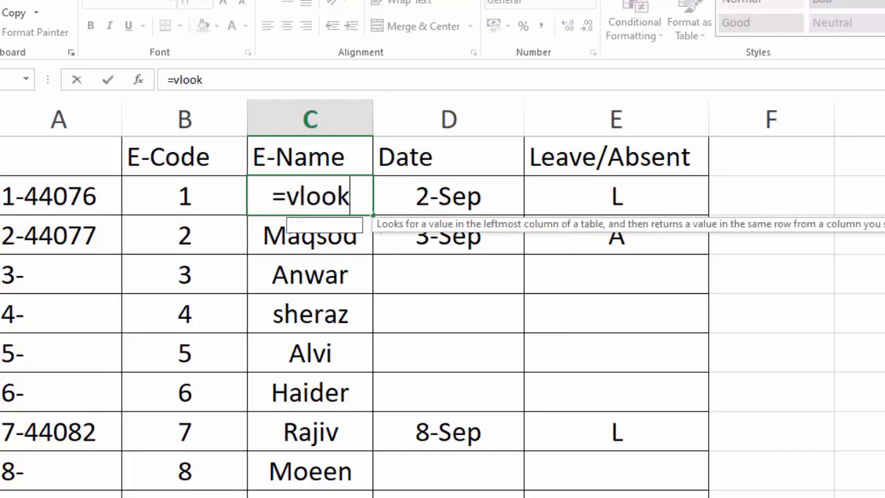
{"action": "type", "text": "up("}
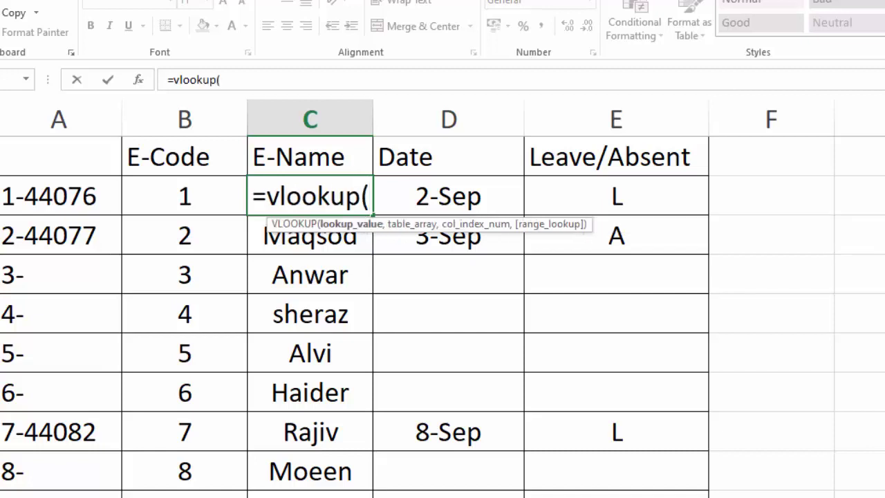
{"action": "left_click", "coordinate": [188, 201]}
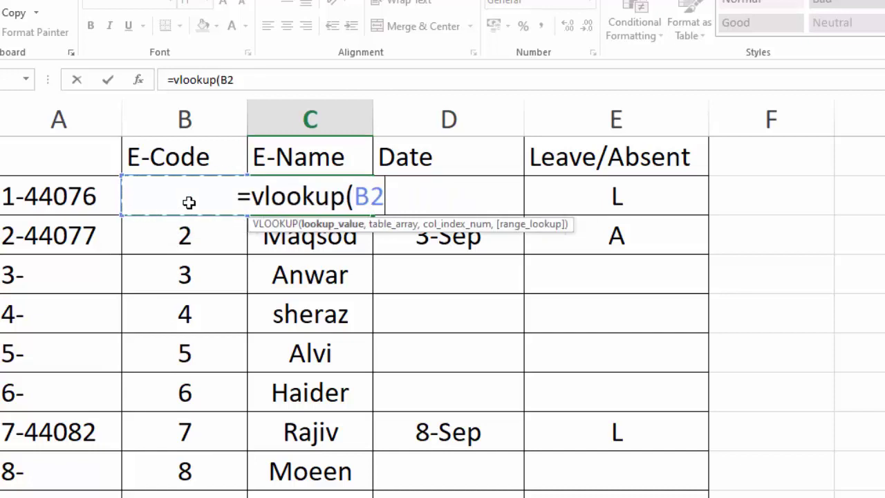
{"action": "type", "text": ","}
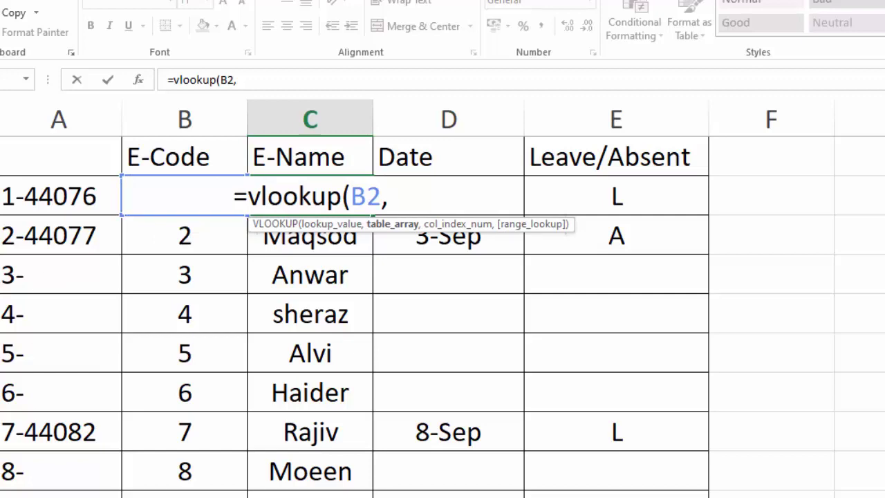
{"action": "left_click", "coordinate": [239, 496]}
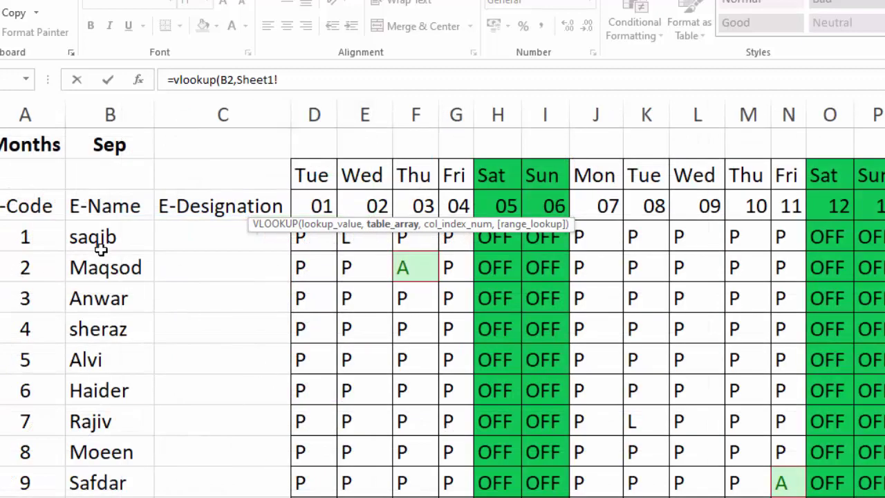
{"action": "left_click", "coordinate": [27, 235]}
{"action": "left_click_drag", "start_coordinate": [67, 296], "coordinate": [118, 497]}
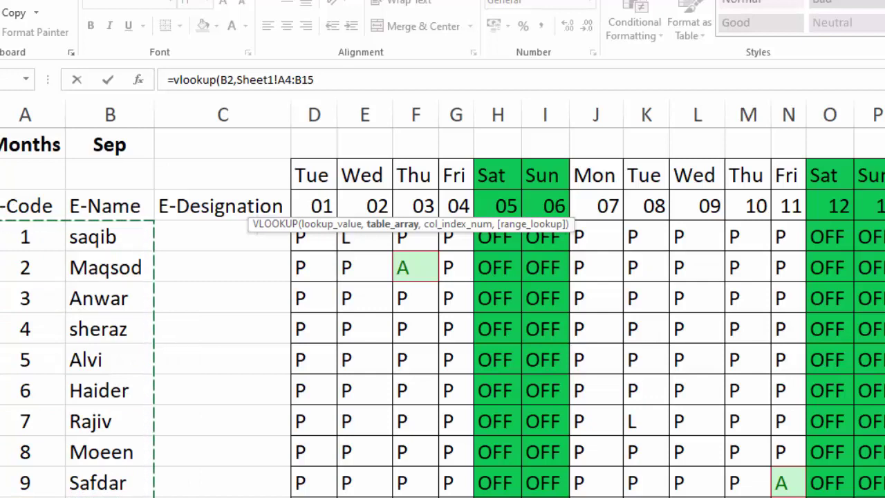
{"action": "type", "text": ","}
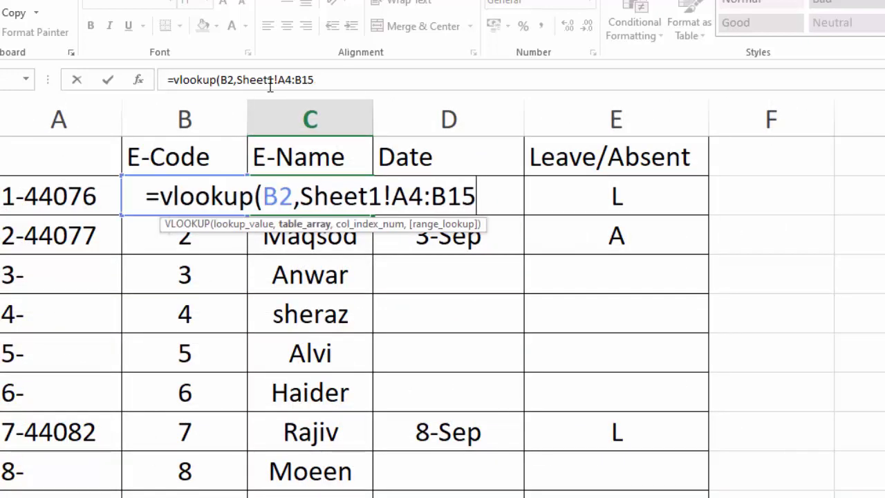
Make the table array's end reference absolute as $B$15 and complete the VLOOKUP with column index 2 and exact match FALSE.
{"action": "left_click", "coordinate": [314, 77]}
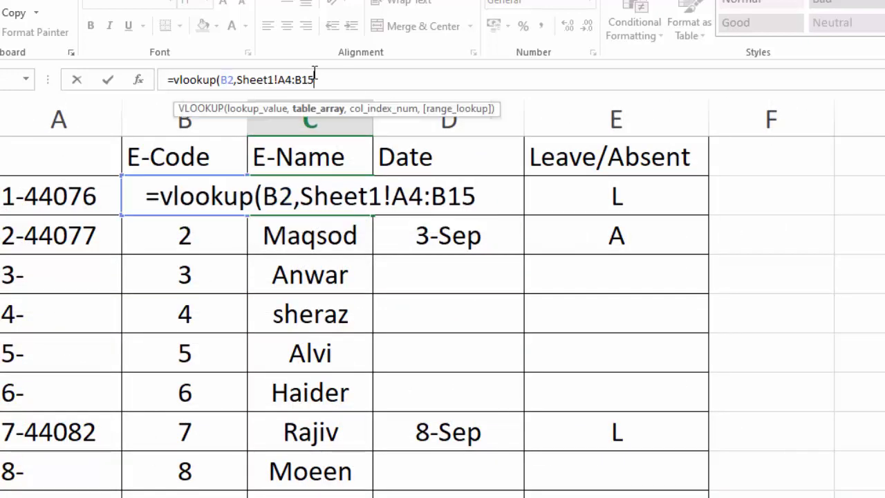
{"action": "key", "text": "F4"}
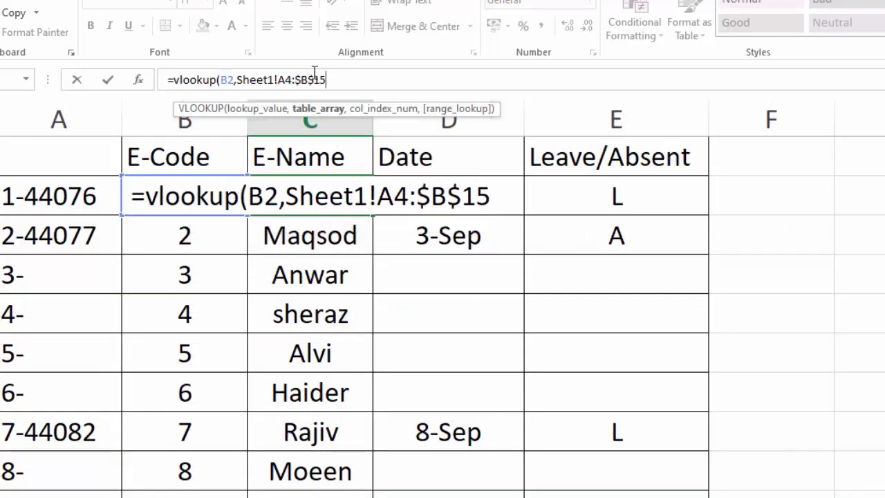
{"action": "type", "text": ","}
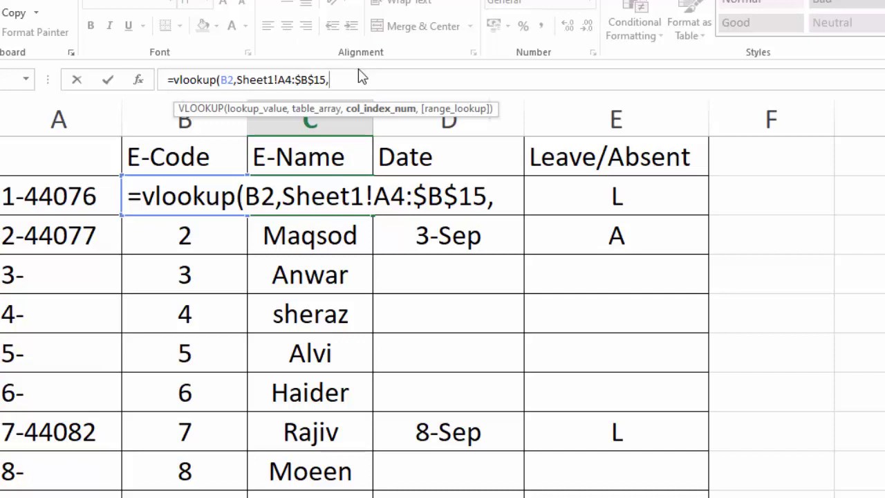
{"action": "type", "text": "2"}
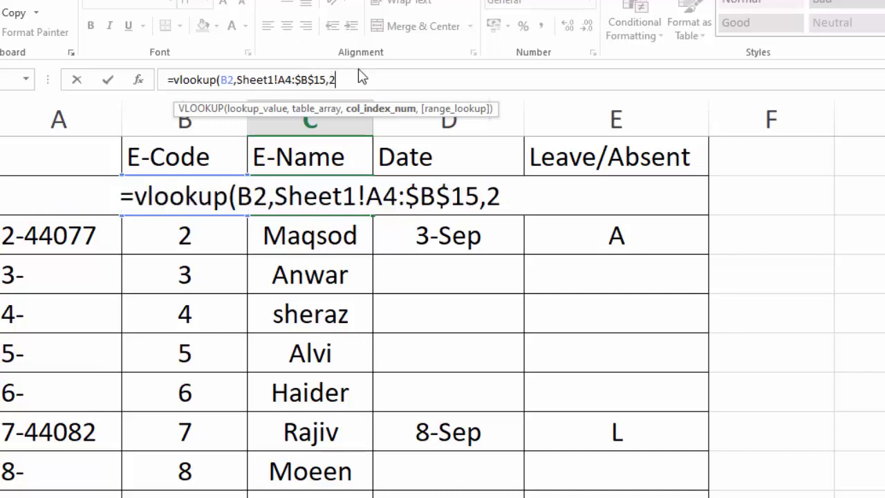
{"action": "type", "text": ","}
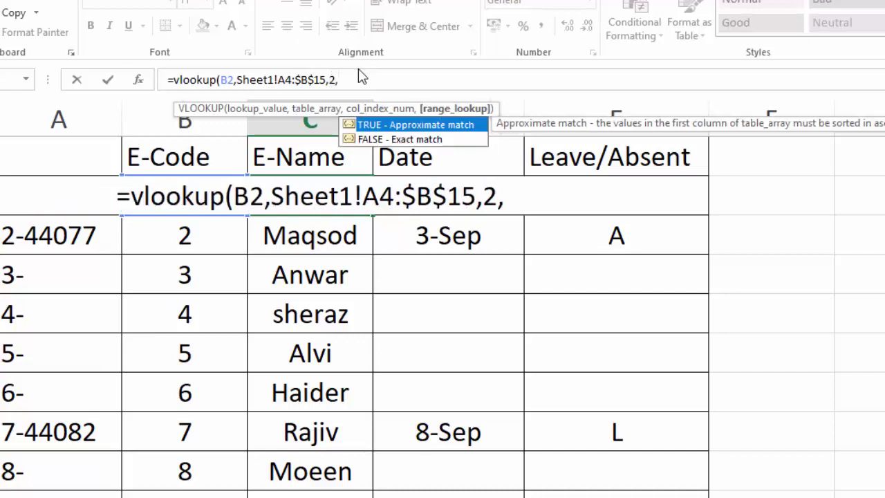
{"action": "left_click", "coordinate": [401, 141]}
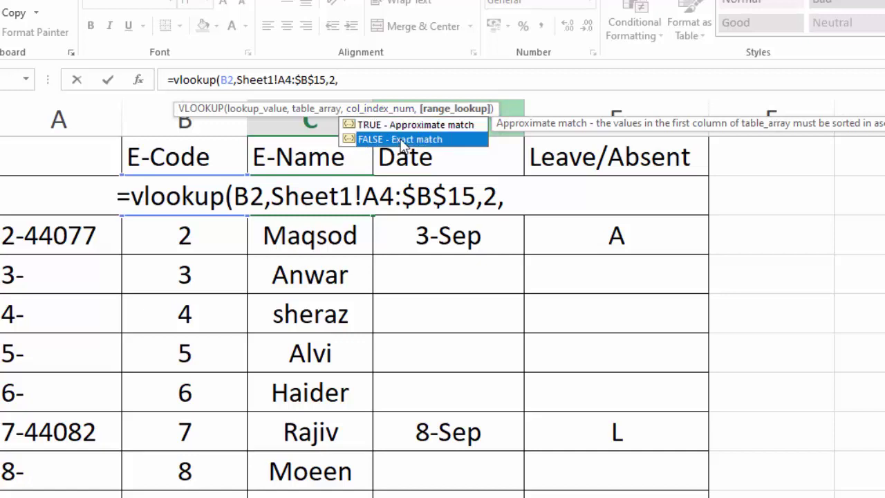
{"action": "double_click", "coordinate": [401, 139]}
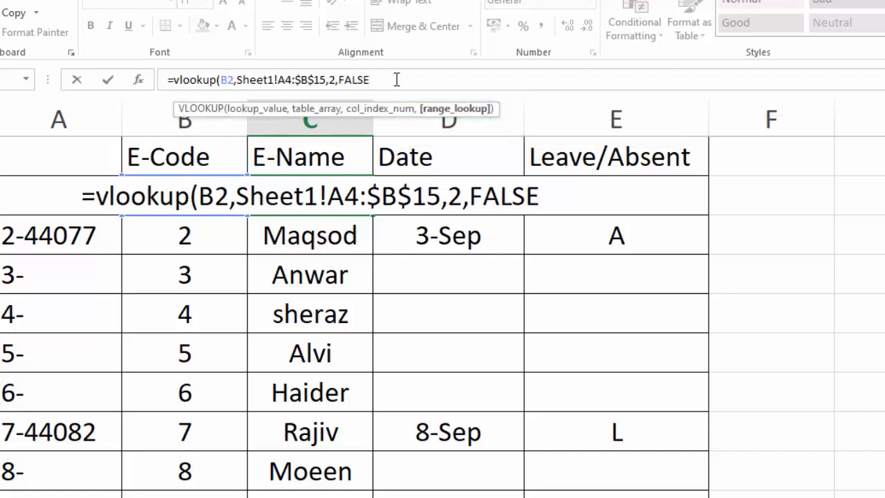
{"action": "type", "text": ")"}
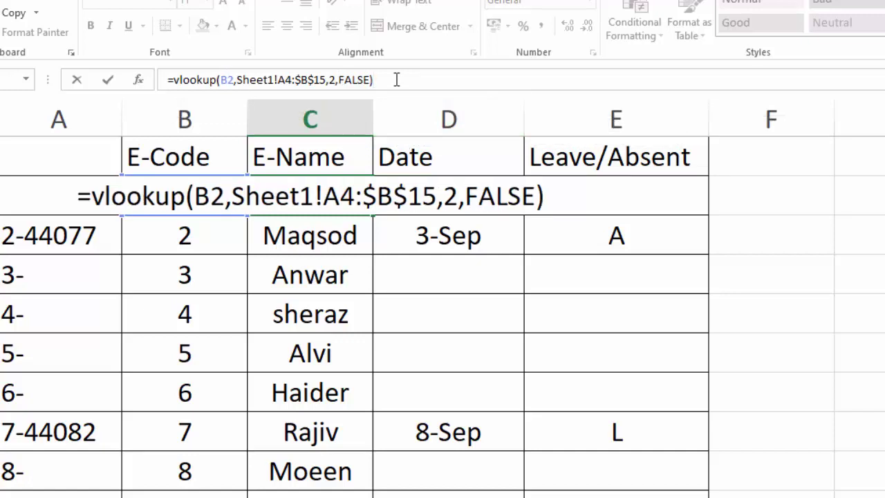
Wrap C2's VLOOKUP in IFERROR with an empty string "" as the value if error, and enter the formula.
{"action": "left_click", "coordinate": [173, 81]}
{"action": "type", "text": "IFERR"}
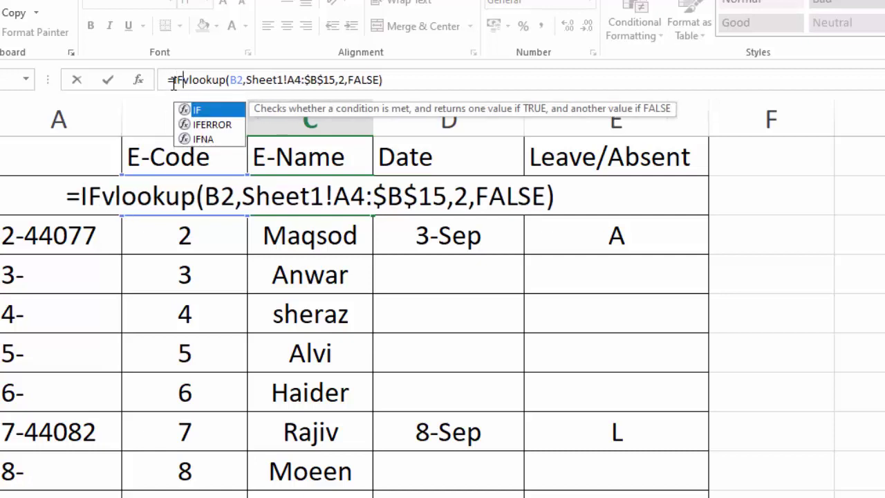
{"action": "type", "text": "OR"}
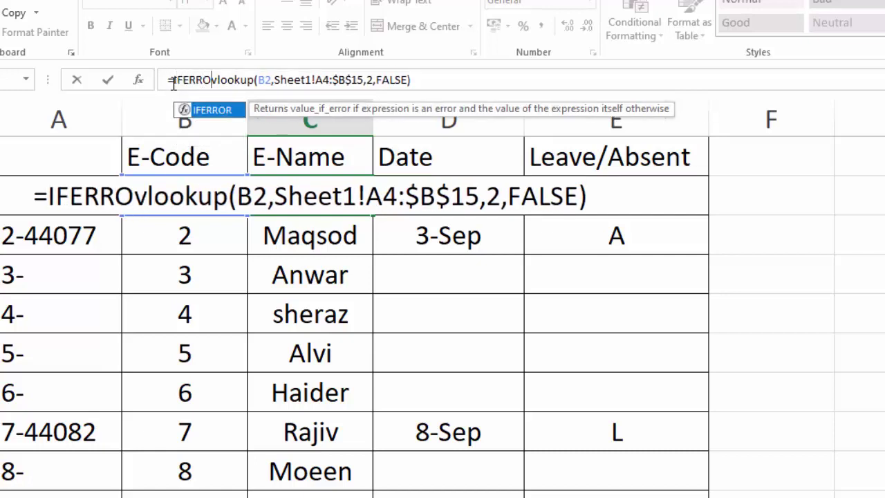
{"action": "type", "text": "("}
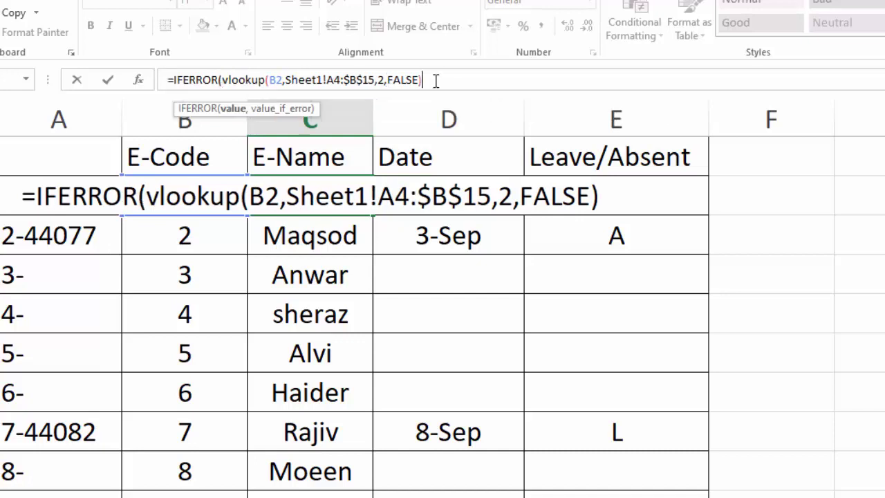
{"action": "type", "text": ","}
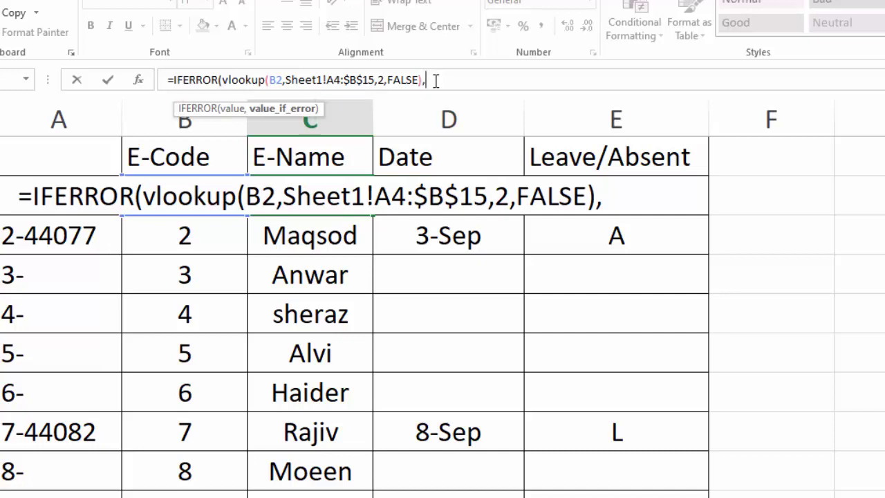
{"action": "type", "text": "\"\""}
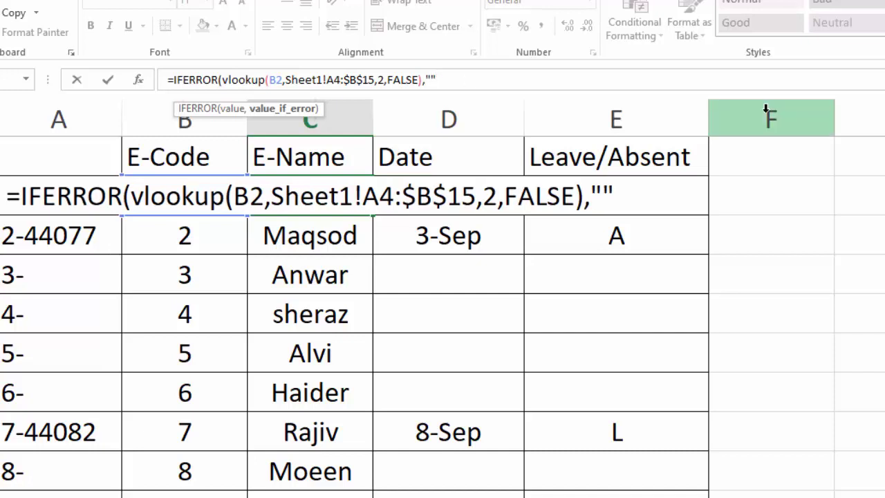
{"action": "type", "text": ")"}
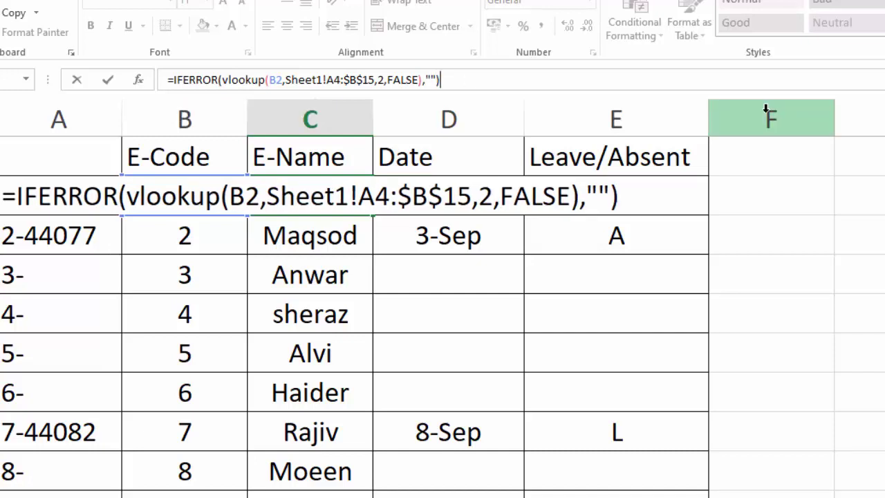
{"action": "key", "text": "Return"}
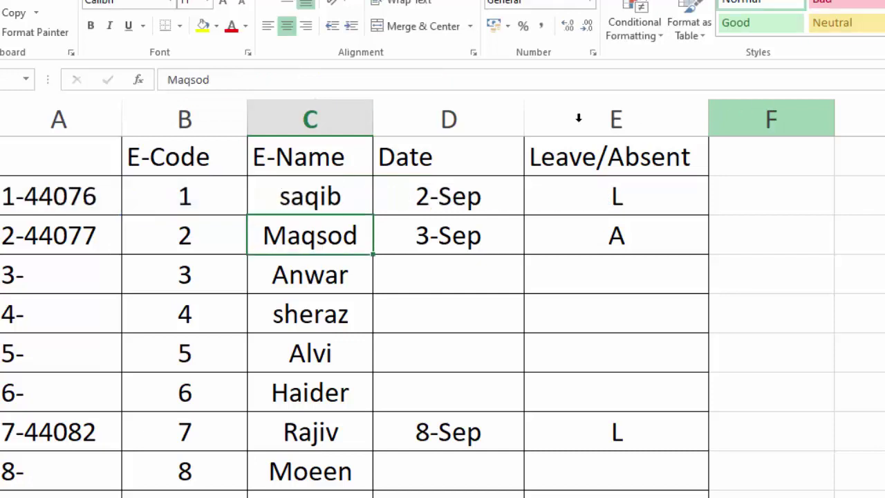
Fill C2's name lookup formula down the E-Name column well past the last listed employee, and check the filled rows.
{"action": "left_click", "coordinate": [348, 198]}
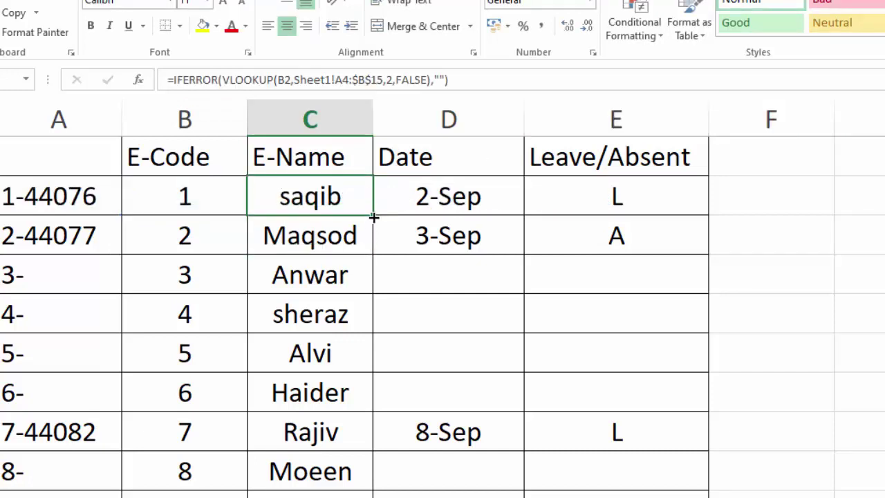
{"action": "mouse_move", "coordinate": [373, 217]}
{"action": "left_mouse_down"}
{"action": "mouse_move", "coordinate": [347, 412]}
{"action": "mouse_move", "coordinate": [349, 496]}
{"action": "mouse_move", "coordinate": [312, 394]}
{"action": "left_mouse_up"}
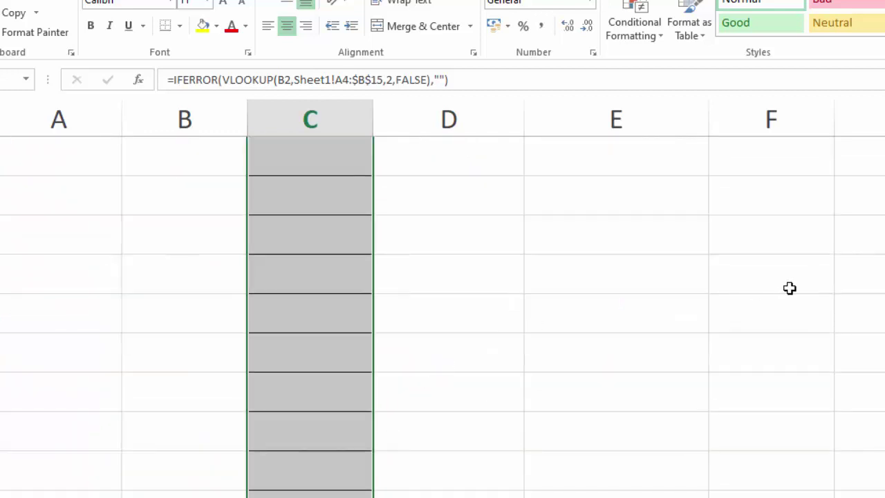
{"action": "scroll", "coordinate": [443, 317], "scroll_direction": "up", "scroll_amount": 20}
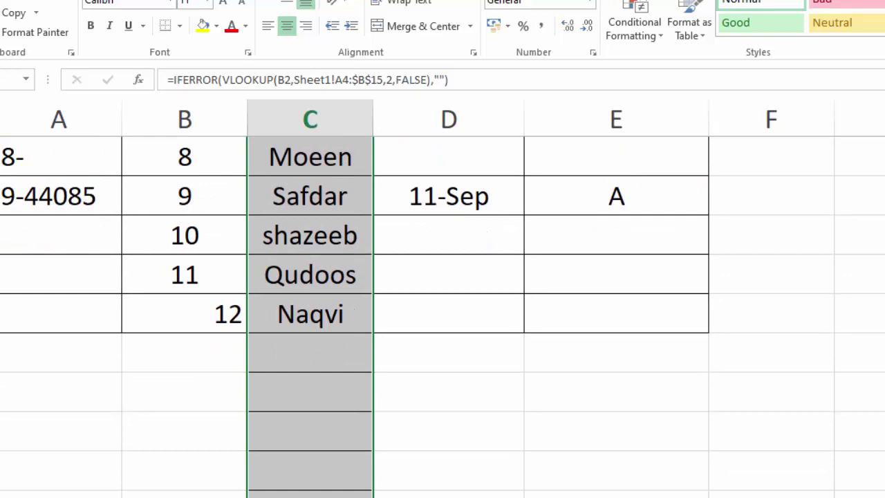
{"action": "scroll", "coordinate": [442, 317], "scroll_direction": "up", "scroll_amount": 3}
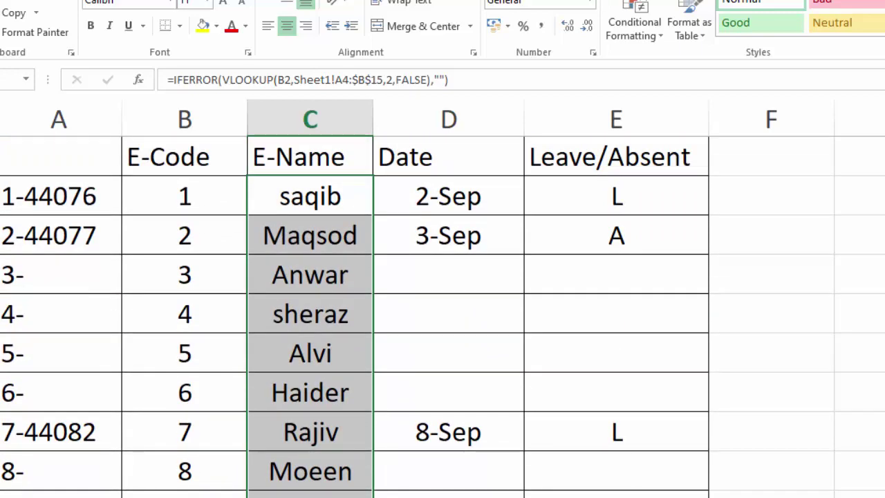
{"action": "scroll", "coordinate": [620, 424], "scroll_direction": "down", "scroll_amount": 3}
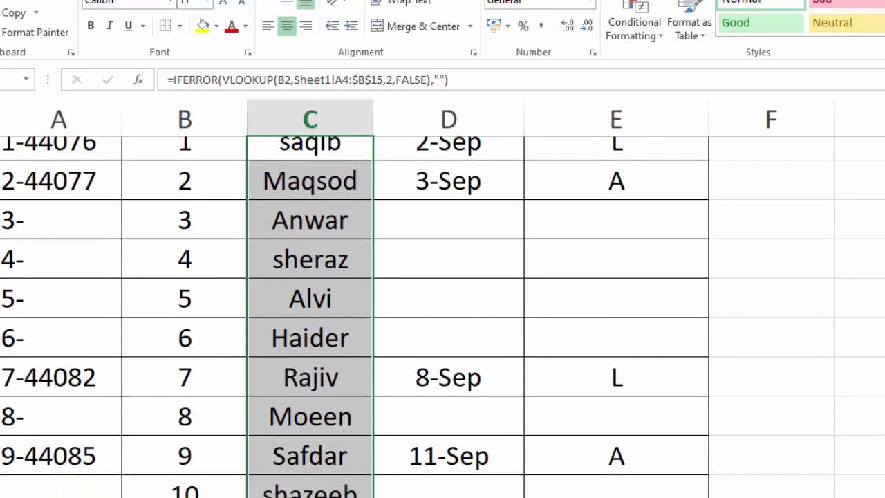
Extend the E-Code number series down column B from codes 10 and 11 to beyond 14.
{"action": "left_click_drag", "start_coordinate": [201, 389], "coordinate": [214, 432]}
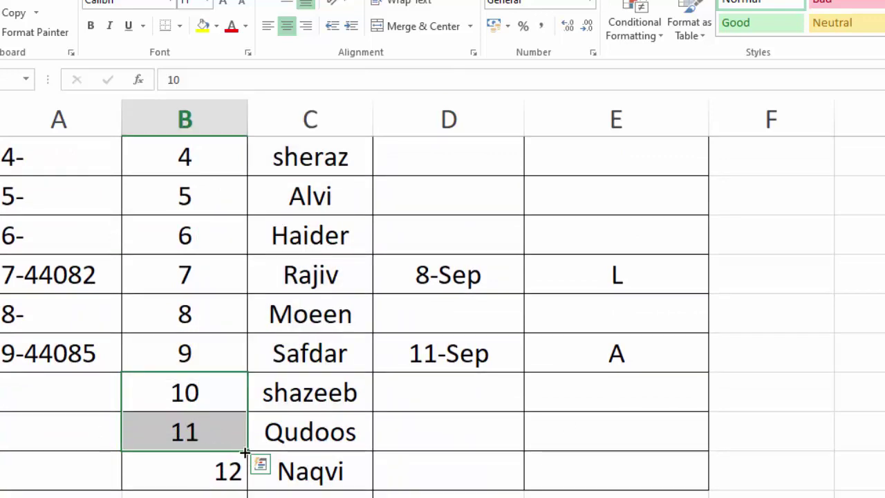
{"action": "left_click_drag", "start_coordinate": [240, 451], "coordinate": [89, 380]}
{"action": "left_click", "coordinate": [89, 394]}
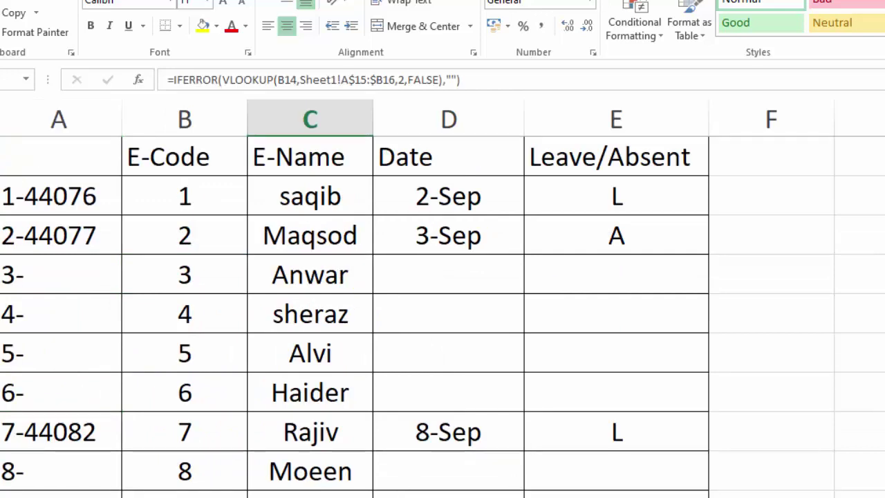
{"action": "scroll", "coordinate": [602, 401], "scroll_direction": "down", "scroll_amount": 4}
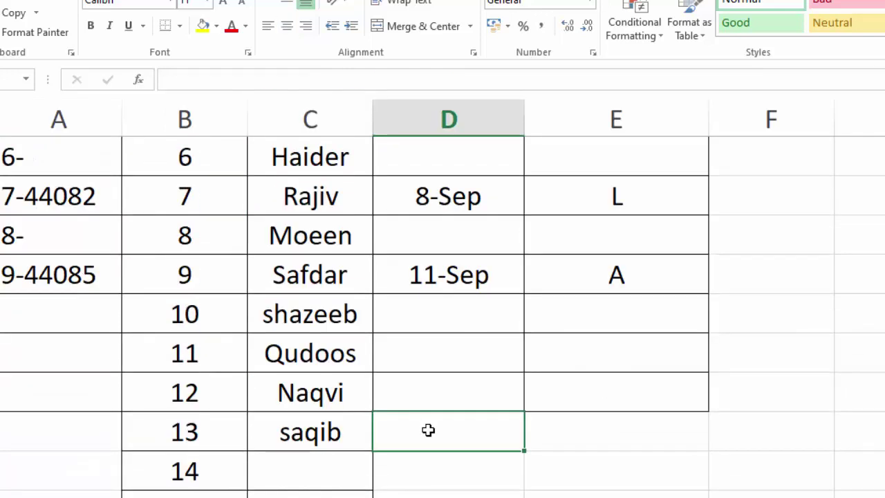
Enter the date 13/09/2020 for E-Code 13 and fill the code-and-date key formula down column A from A10.
{"action": "type", "text": "13"}
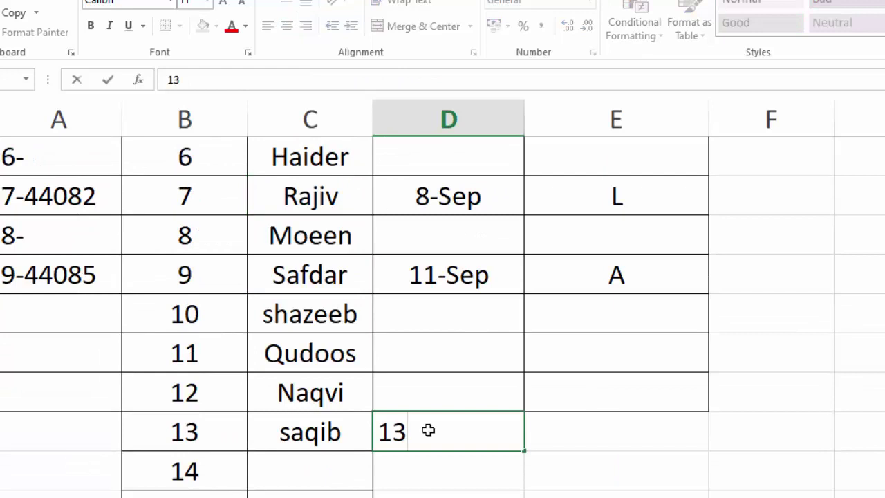
{"action": "type", "text": "/09/2020"}
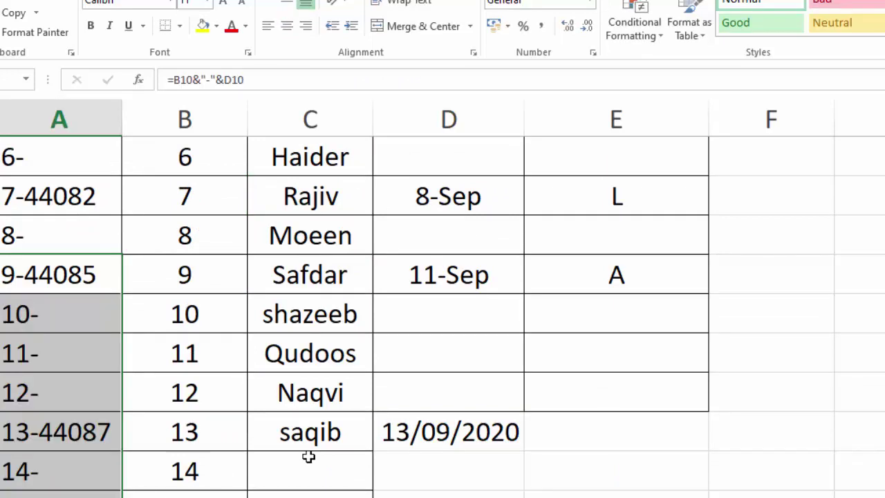
{"action": "left_click", "coordinate": [436, 434]}
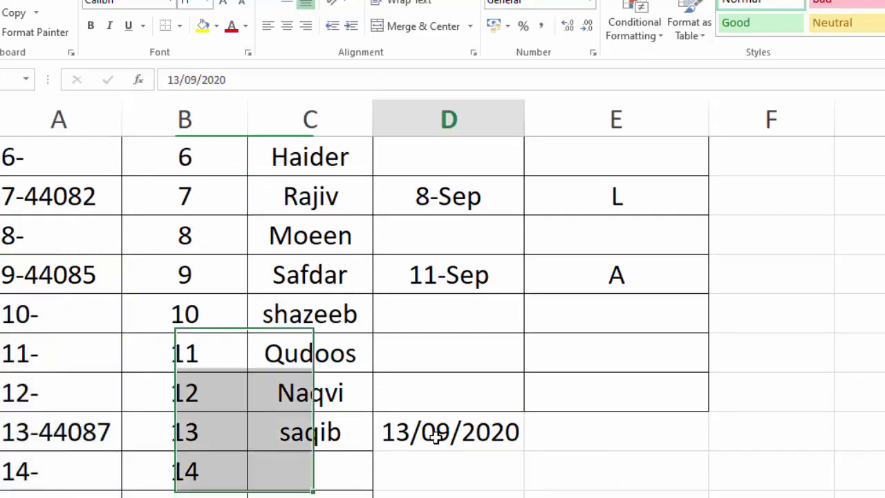
Record L on 15-Sep for E-Code 13 and A on 11-Sep for E-Code 10, and check the attendance sheet.
{"action": "left_click", "coordinate": [592, 53]}
{"action": "left_click", "coordinate": [587, 434]}
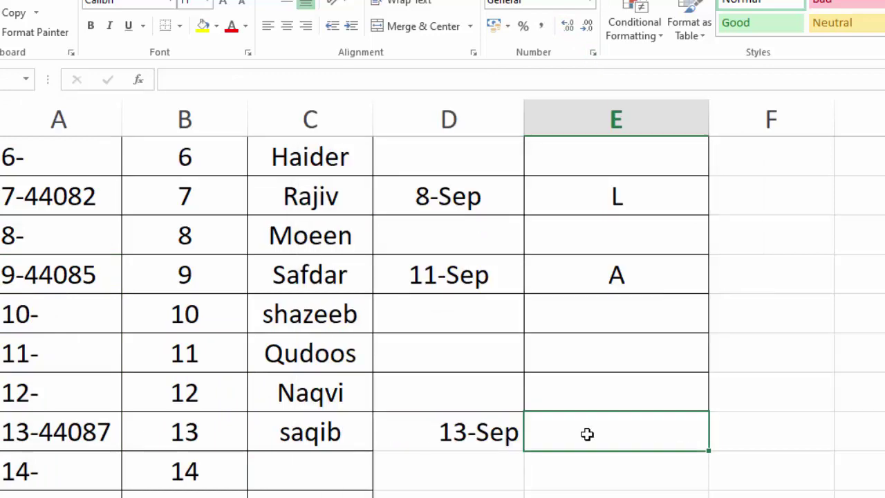
{"action": "type", "text": "A"}
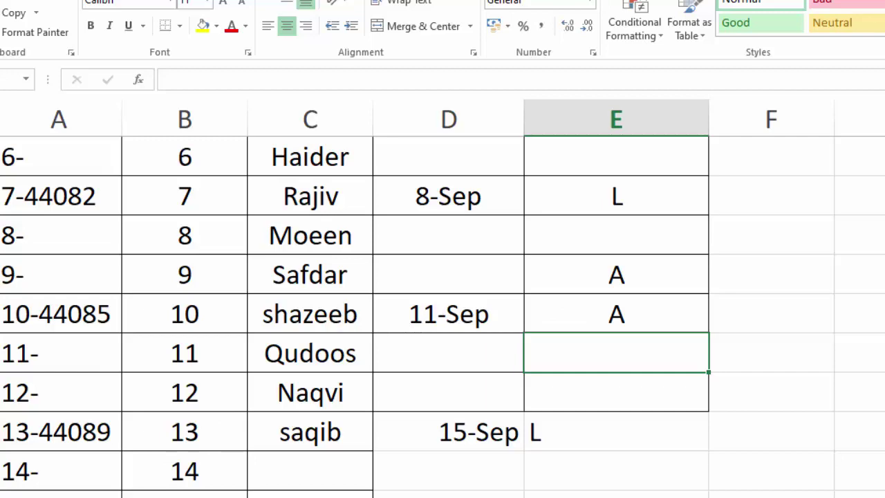
{"action": "key", "text": "ctrl+Page_Up"}
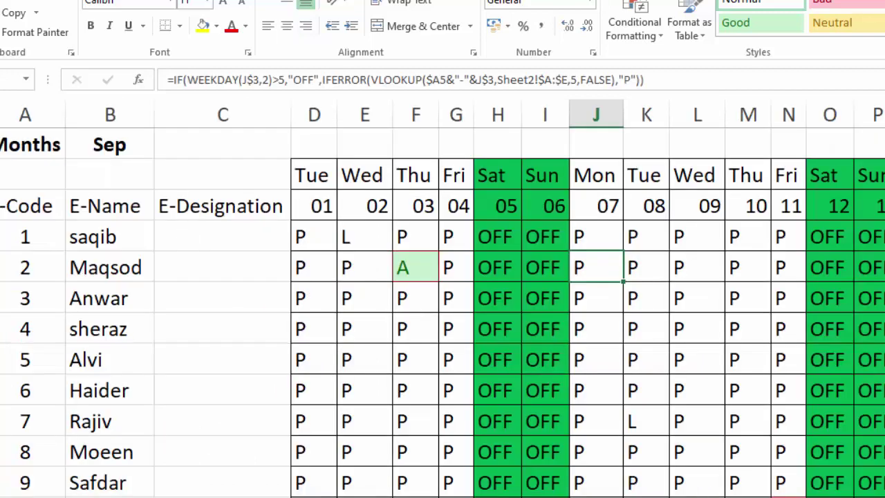
{"action": "key", "text": "ctrl+Page_Down"}
Change the E-Code in B14, beside the 15-Sep leave entry, to 1.
{"action": "scroll", "coordinate": [219, 447], "scroll_direction": "down", "scroll_amount": 2}
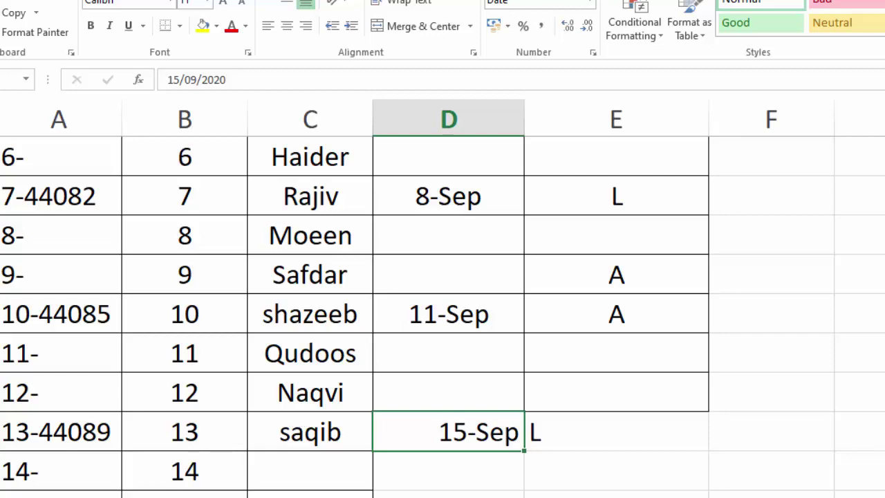
{"action": "scroll", "coordinate": [442, 316], "scroll_direction": "up", "scroll_amount": 2}
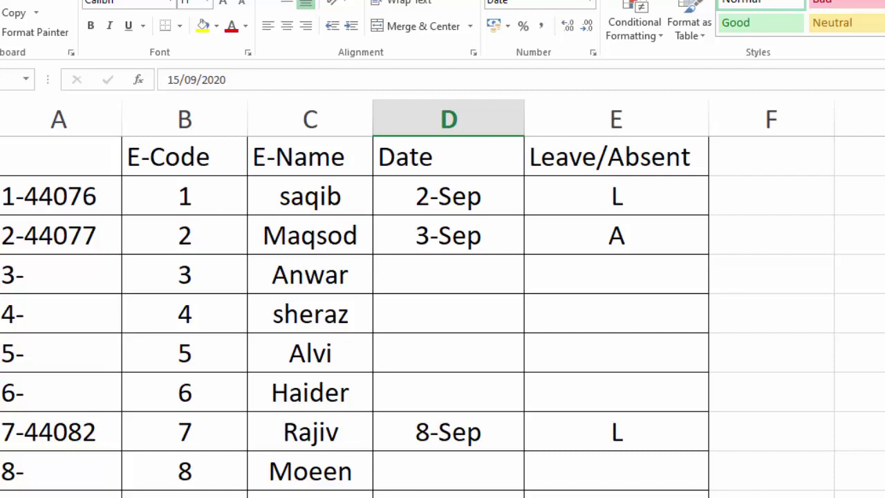
{"action": "scroll", "coordinate": [504, 243], "scroll_direction": "down", "scroll_amount": 3}
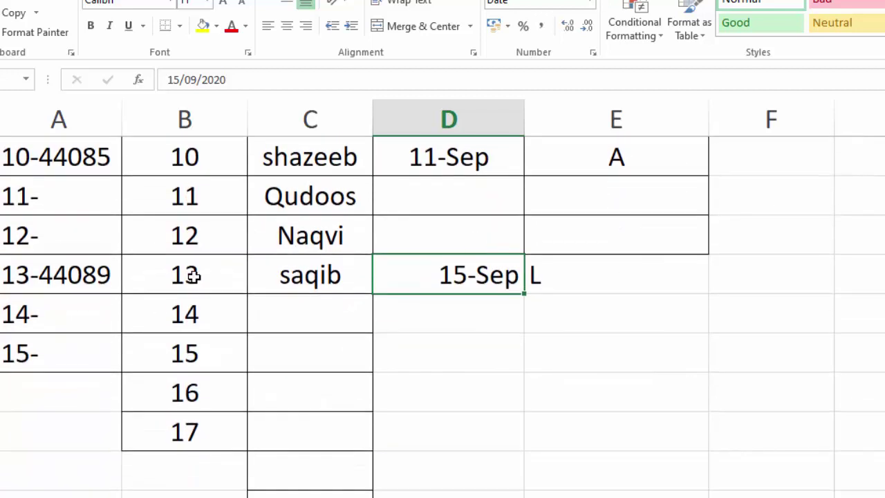
{"action": "left_click", "coordinate": [193, 275]}
{"action": "type", "text": "1"}
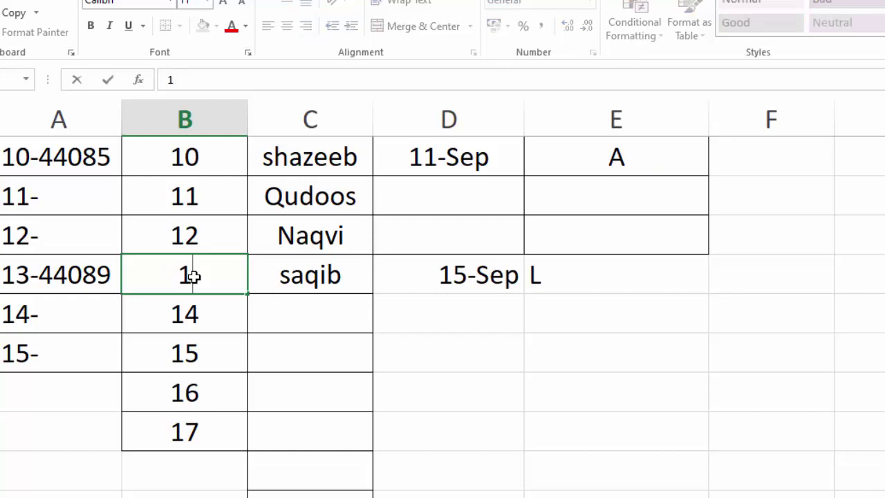
{"action": "key", "text": "Tab"}
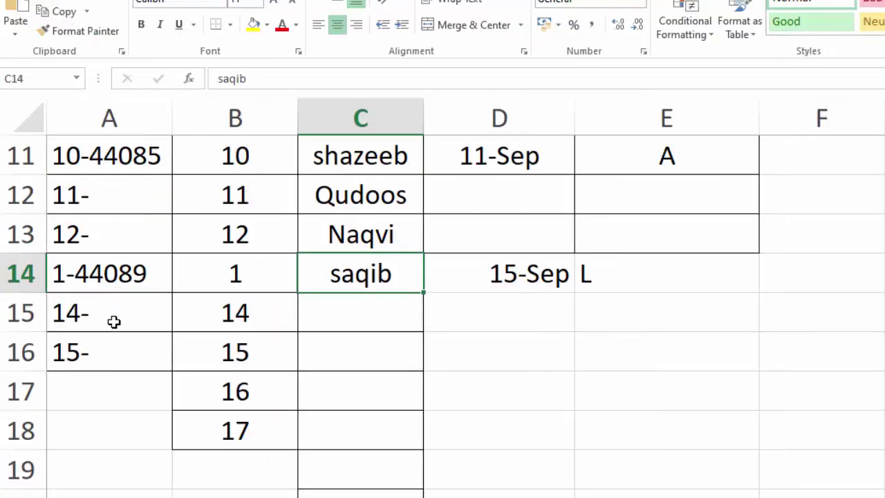
Fill the code-and-date key formula down column A from A16 and extend the E-Code series in column B to 20.
{"action": "left_click", "coordinate": [133, 347]}
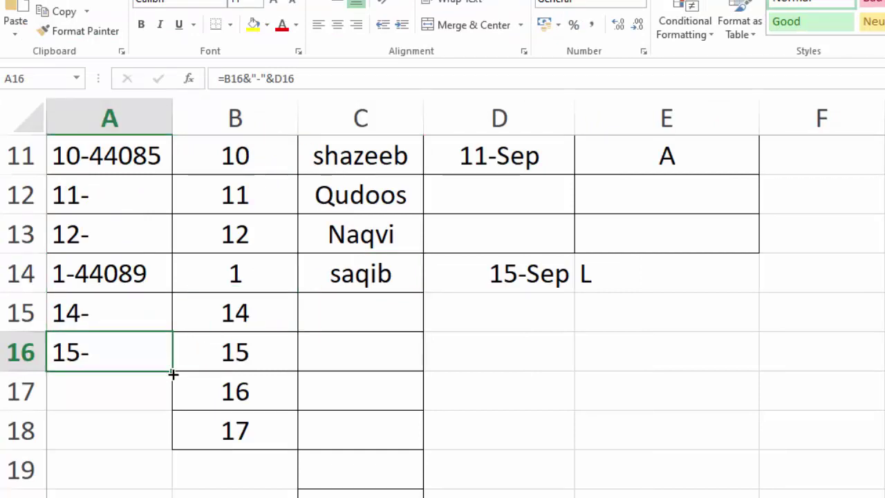
{"action": "left_click_drag", "start_coordinate": [174, 376], "coordinate": [173, 497]}
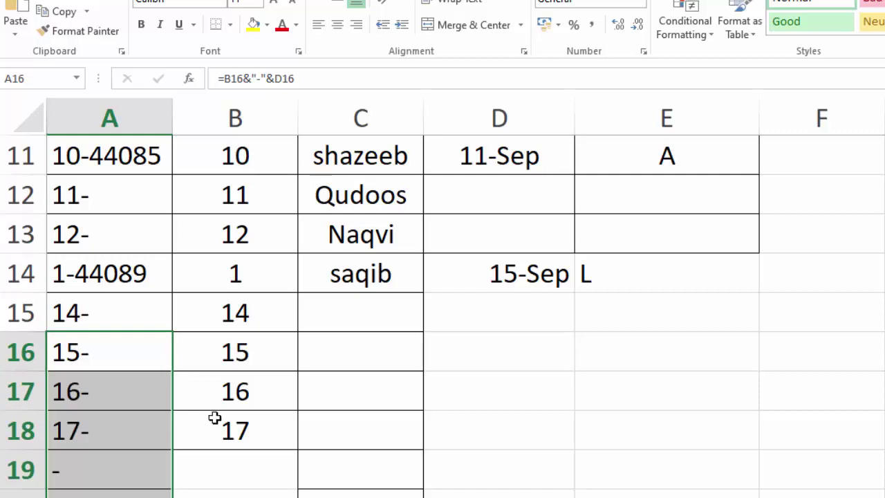
{"action": "left_click", "coordinate": [215, 395]}
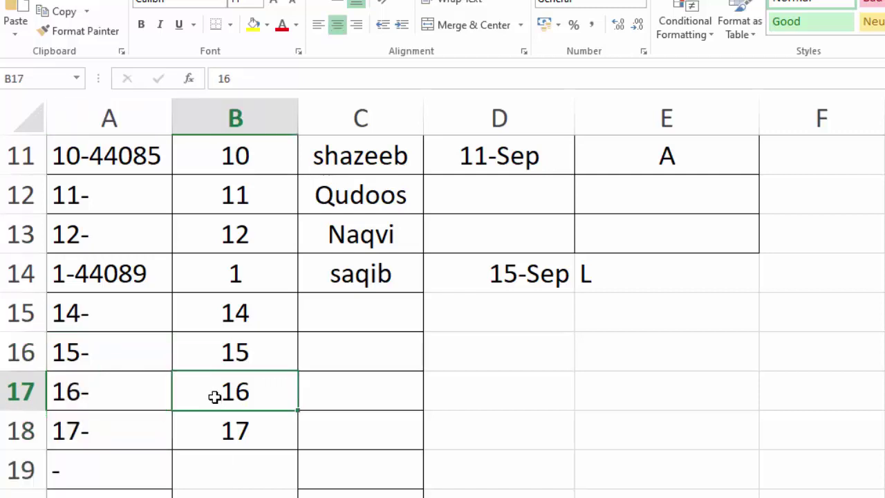
{"action": "left_click_drag", "start_coordinate": [215, 394], "coordinate": [213, 419]}
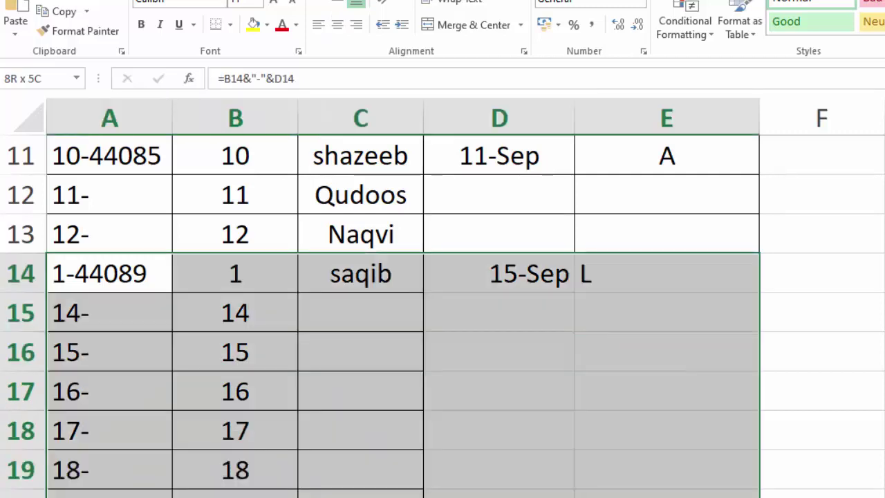
Apply all borders to the added rows A14:E21 of the leave table.
{"action": "left_click_drag", "start_coordinate": [691, 496], "coordinate": [692, 496]}
{"action": "left_click", "coordinate": [232, 26]}
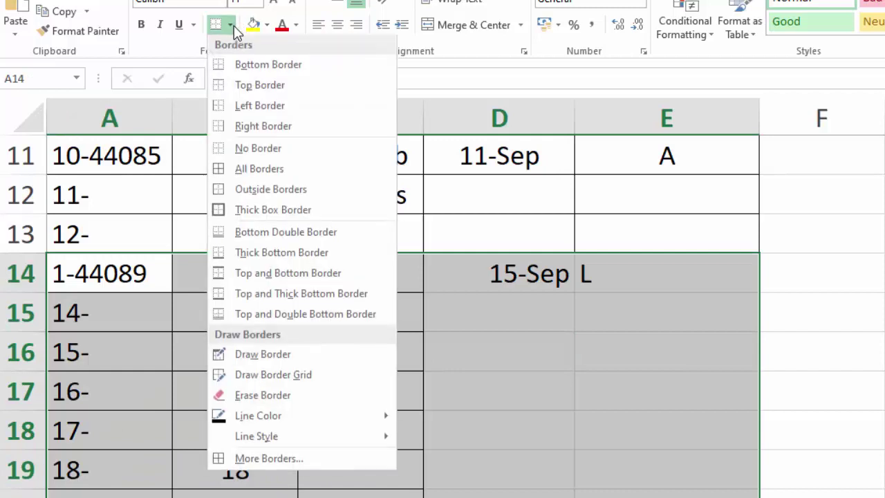
{"action": "left_click", "coordinate": [221, 172]}
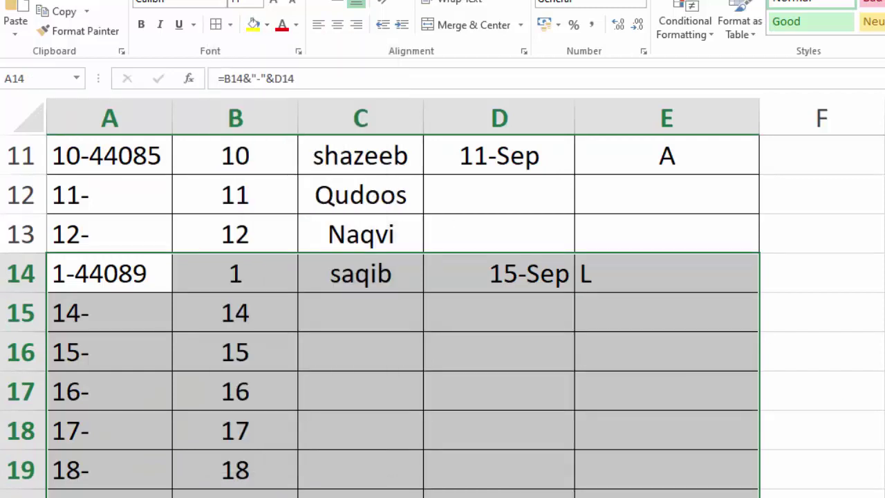
{"action": "left_click", "coordinate": [884, 430]}
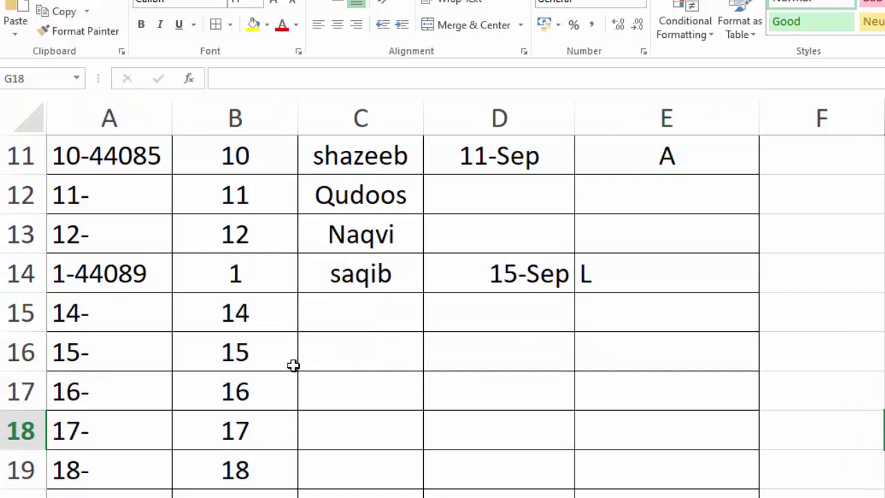
Clear the E-Codes in B14:B21.
{"action": "scroll", "coordinate": [443, 316], "scroll_direction": "up", "scroll_amount": 4}
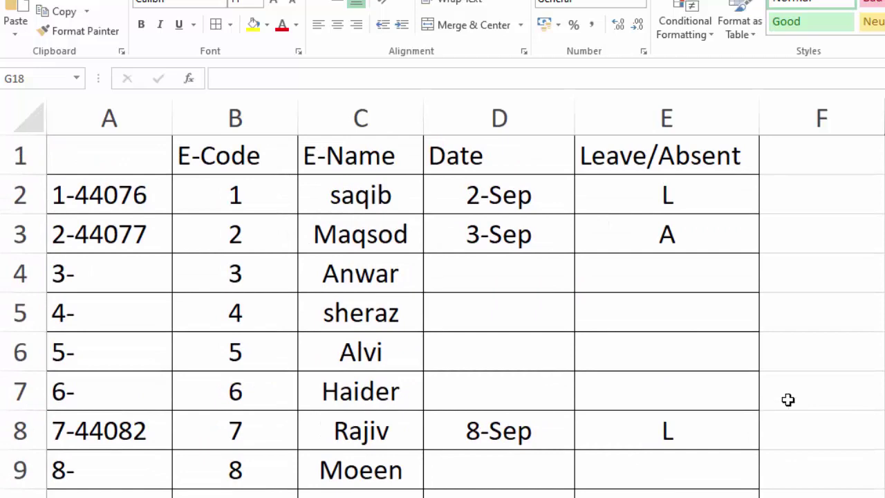
{"action": "scroll", "coordinate": [442, 316], "scroll_direction": "down", "scroll_amount": 4}
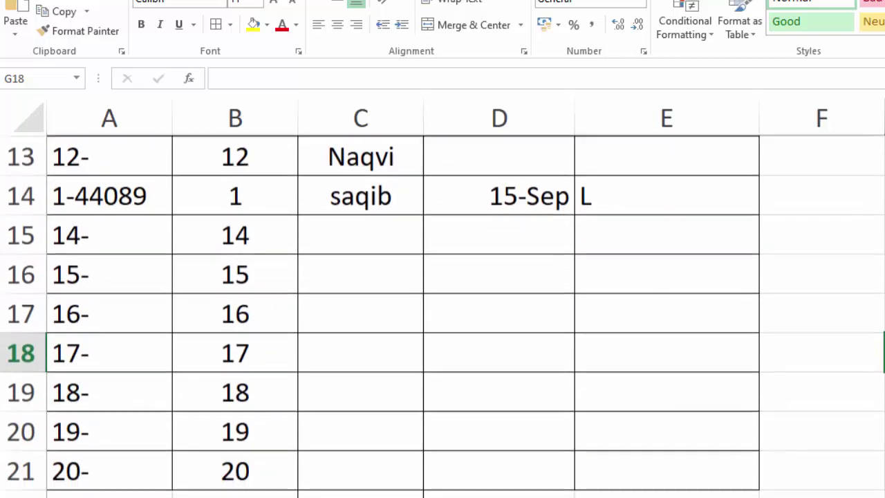
{"action": "left_click_drag", "start_coordinate": [235, 470], "coordinate": [235, 195]}
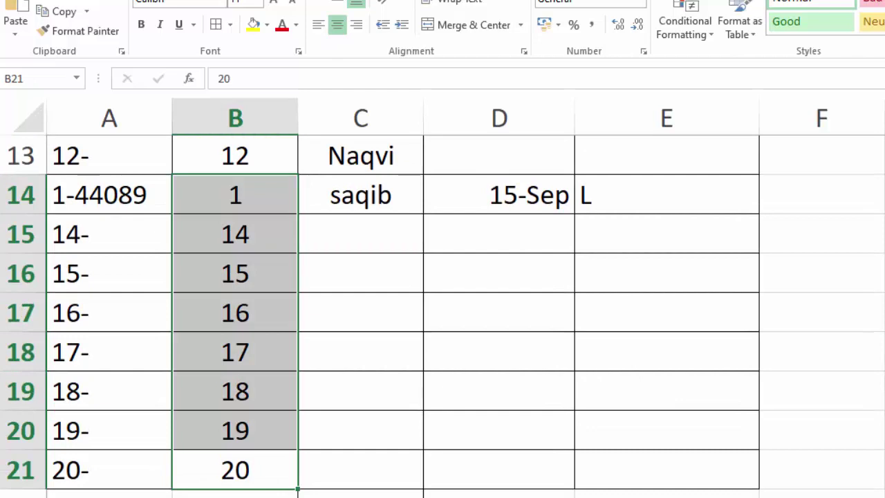
{"action": "key", "text": "Delete"}
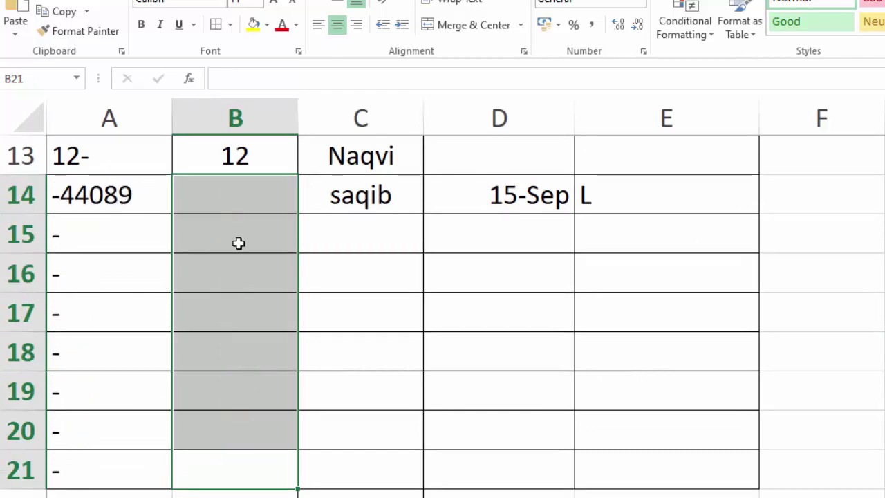
Enter E-Code 3 in B15 and the matching employee's name in C15.
{"action": "scroll", "coordinate": [238, 243], "scroll_direction": "up", "scroll_amount": 4}
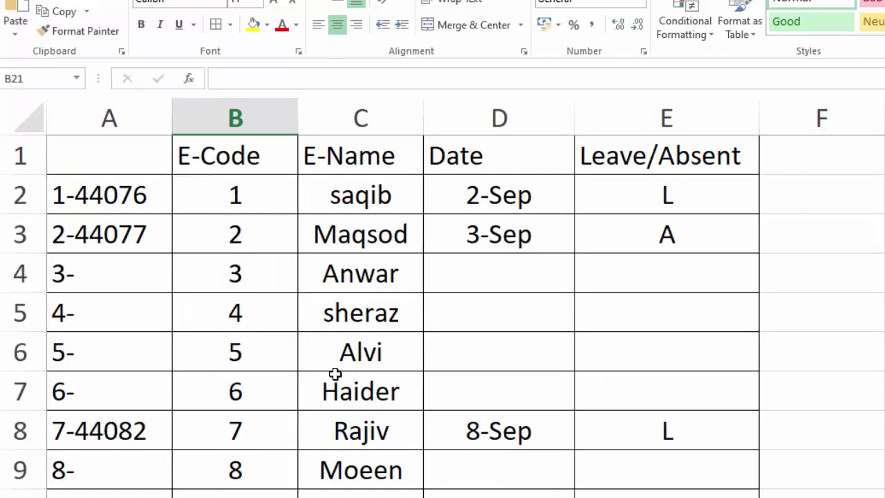
{"action": "scroll", "coordinate": [442, 297], "scroll_direction": "down", "scroll_amount": 4}
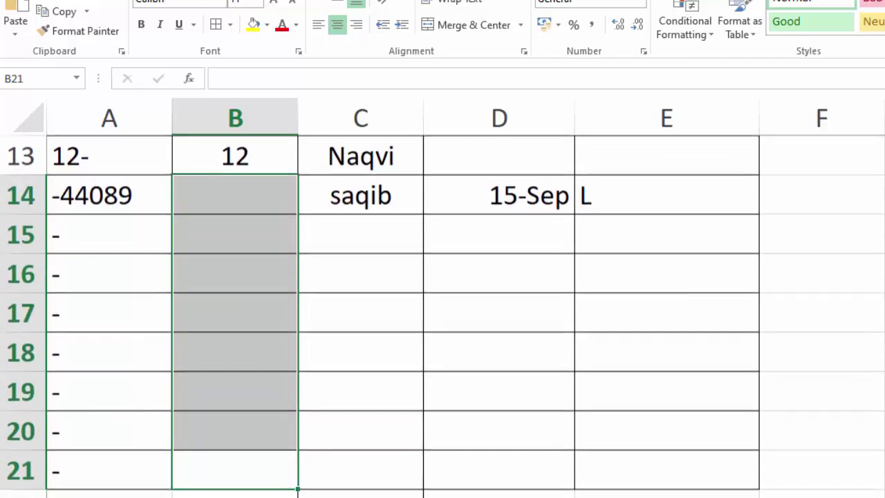
{"action": "left_click", "coordinate": [240, 235]}
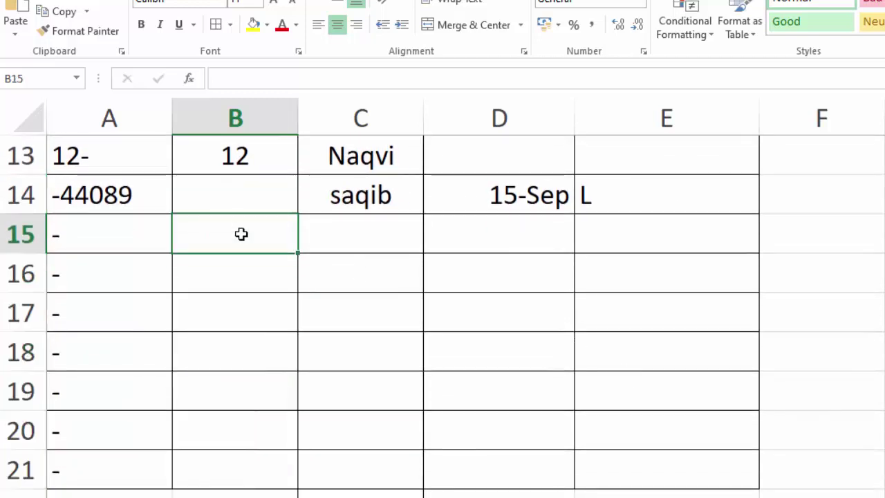
{"action": "type", "text": "3"}
{"action": "key", "text": "Tab"}
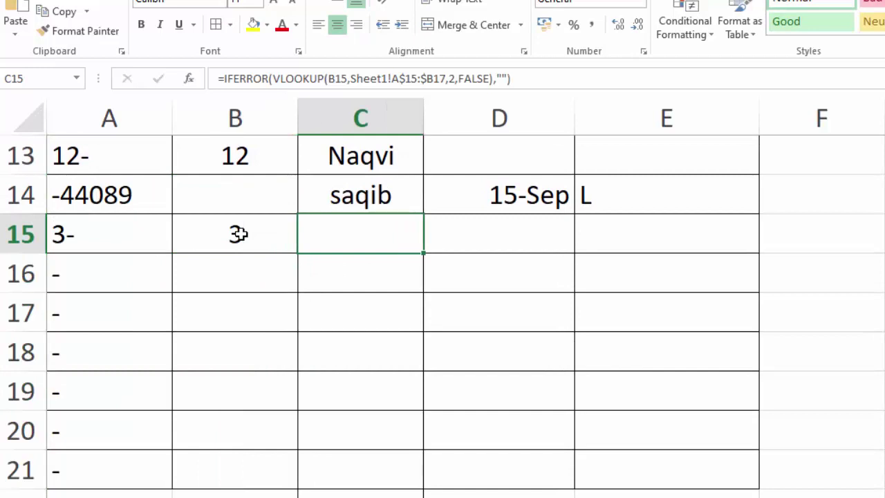
{"action": "type", "text": "Anwar"}
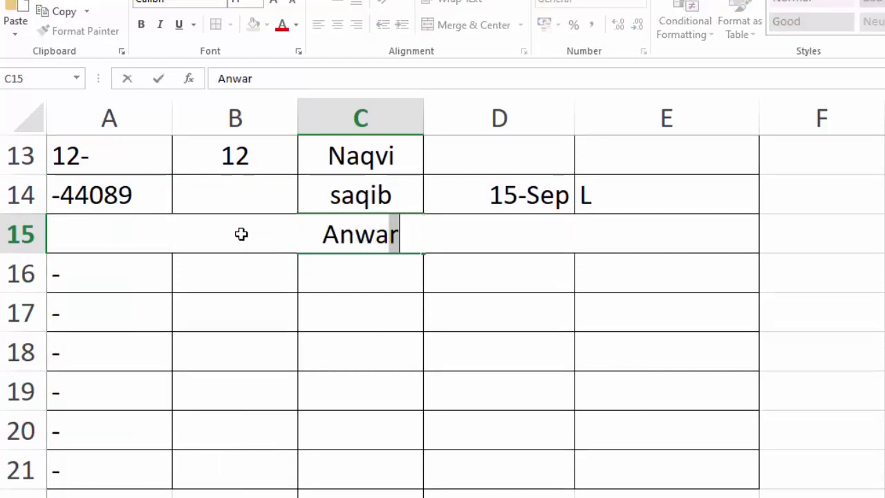
Fill the dates below 15-Sep down to 18-Sep, enter A for E-Code 3 on 16-Sep, and check the attendance sheet.
{"action": "left_click", "coordinate": [624, 227]}
{"action": "type", "text": "A"}
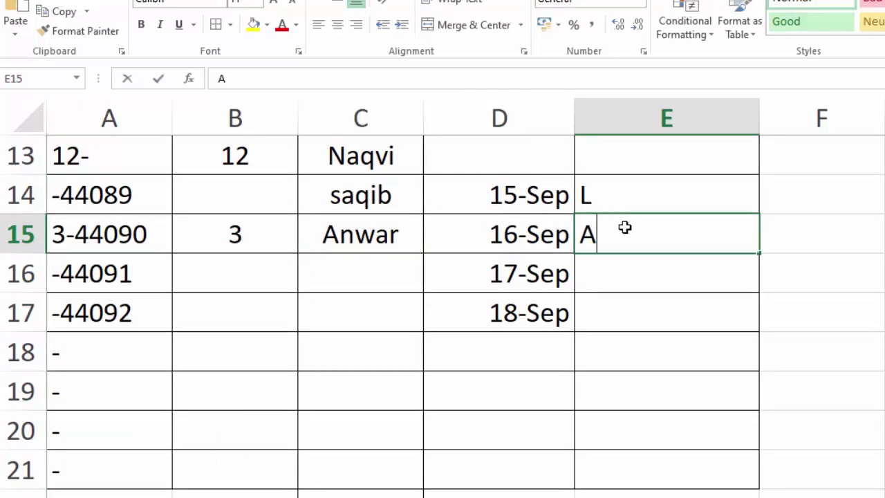
{"action": "key", "text": "Return"}
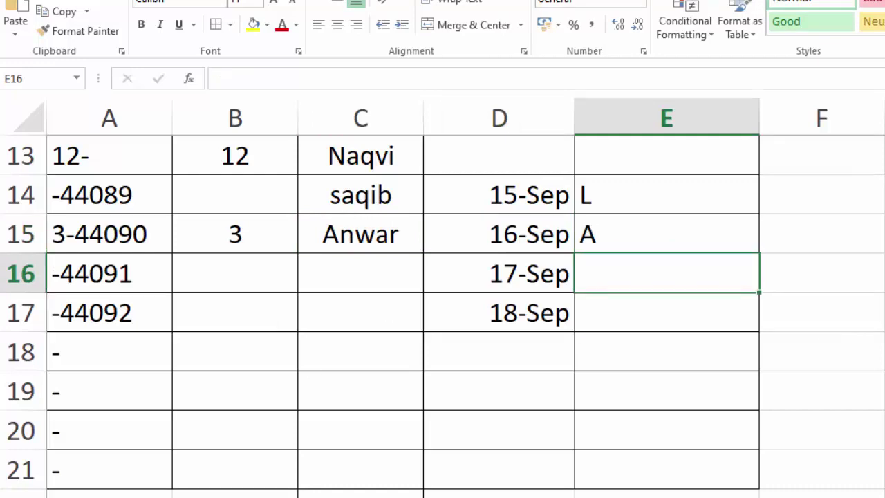
{"action": "key", "text": "ctrl+Page_Up"}
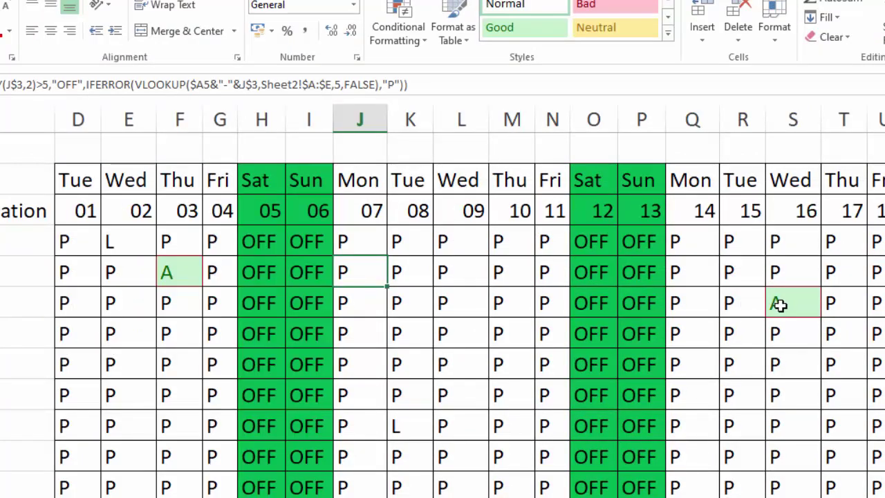
{"action": "scroll", "coordinate": [737, 345], "scroll_direction": "down", "scroll_amount": 4}
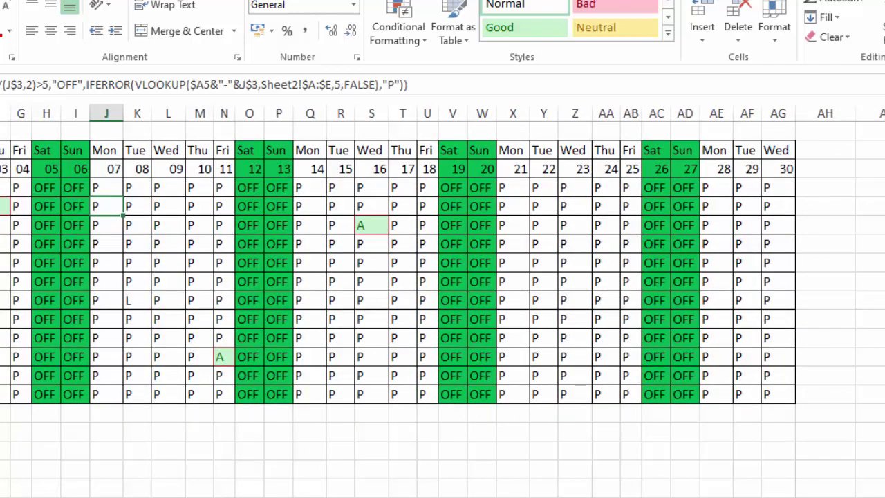
{"action": "key", "text": "ctrl+Page_Down"}
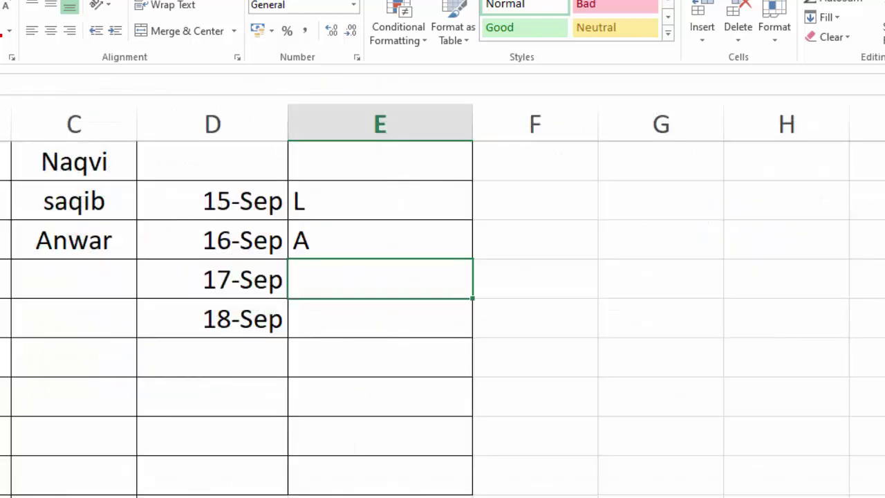
{"action": "key", "text": "ctrl+Page_Up"}
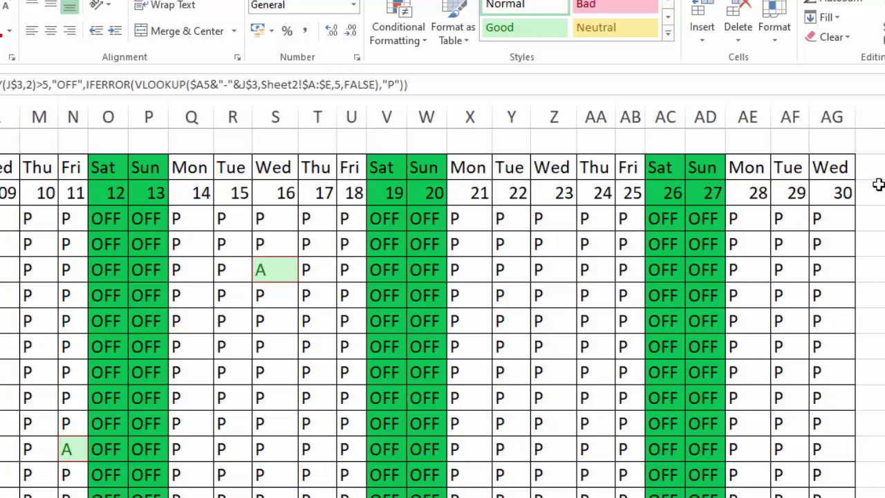
Try a two-line "Working Days" heading in AH3 beside day 30, and undo it.
{"action": "left_click", "coordinate": [877, 186]}
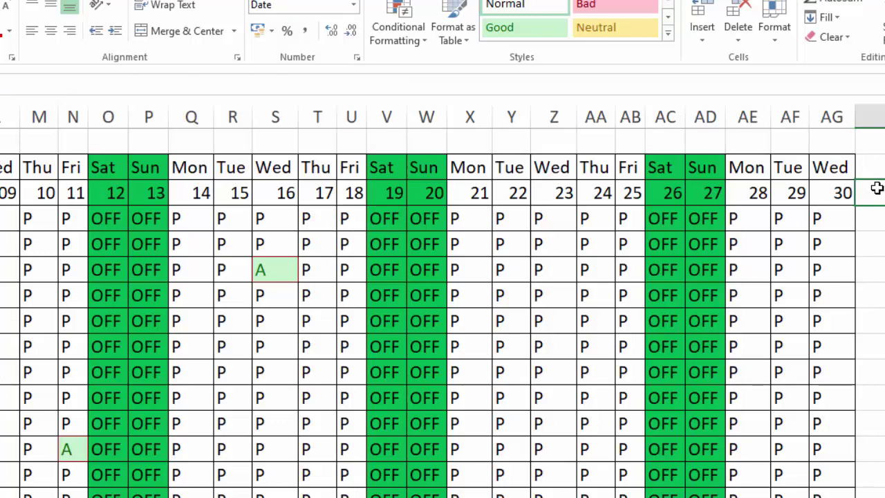
{"action": "type", "text": "="}
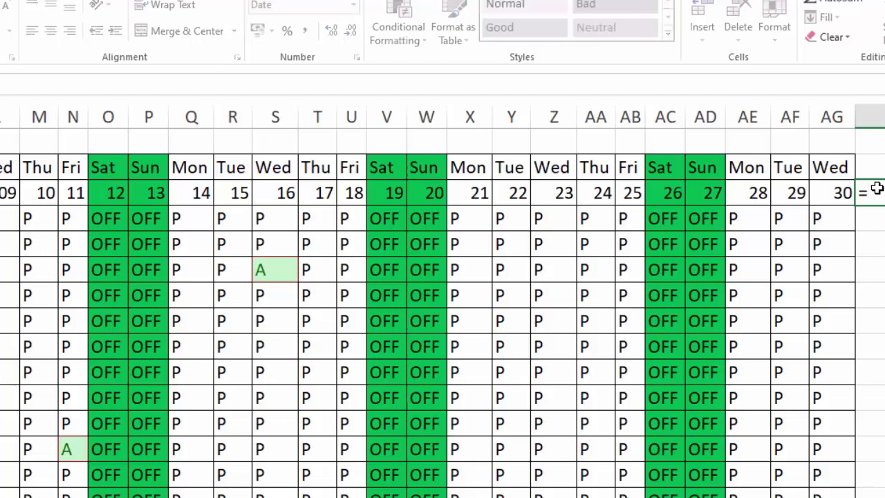
{"action": "key", "text": "Escape"}
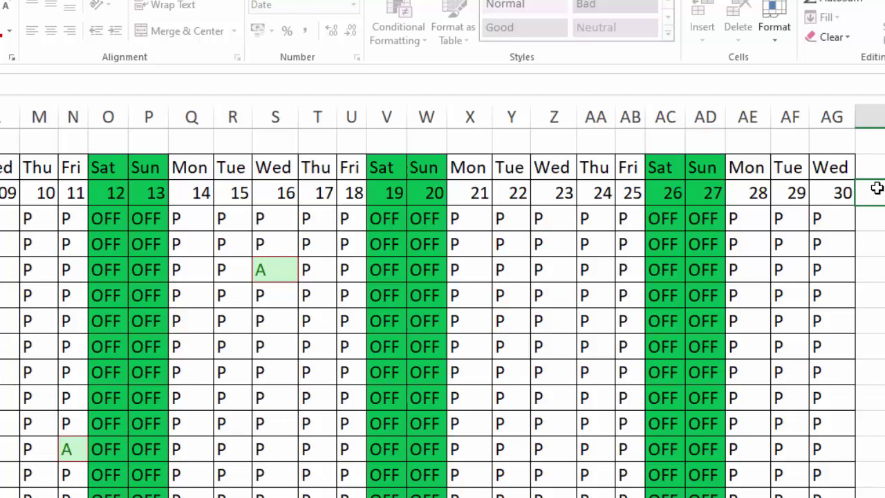
{"action": "type", "text": "Working"}
{"action": "key", "text": "alt+Return"}
{"action": "type", "text": "Days"}
{"action": "key", "text": "Return"}
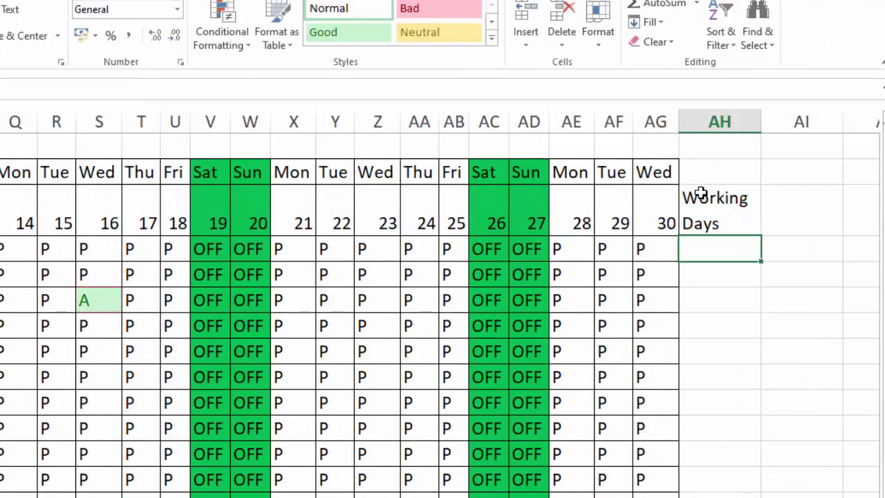
{"action": "key", "text": "ctrl+z"}
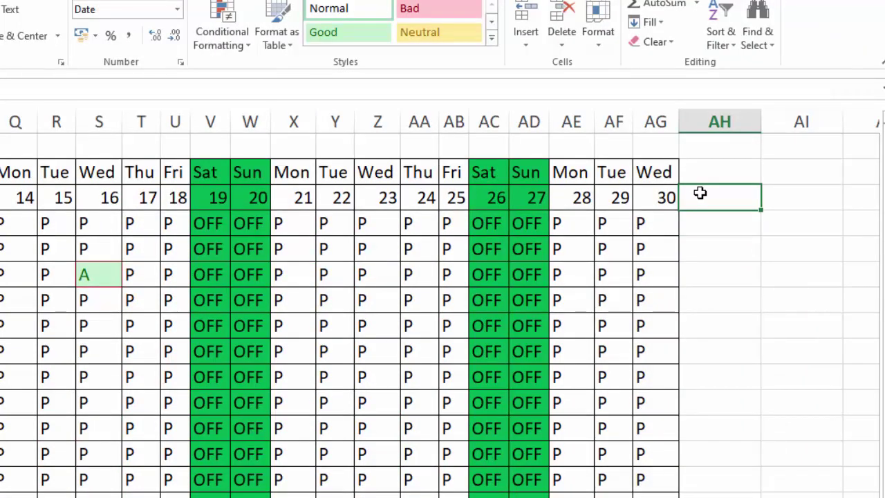
Merge and center AH2:AH3 beside day 30 and enter the two-line heading "Working Days".
{"action": "left_click_drag", "start_coordinate": [699, 174], "coordinate": [697, 188]}
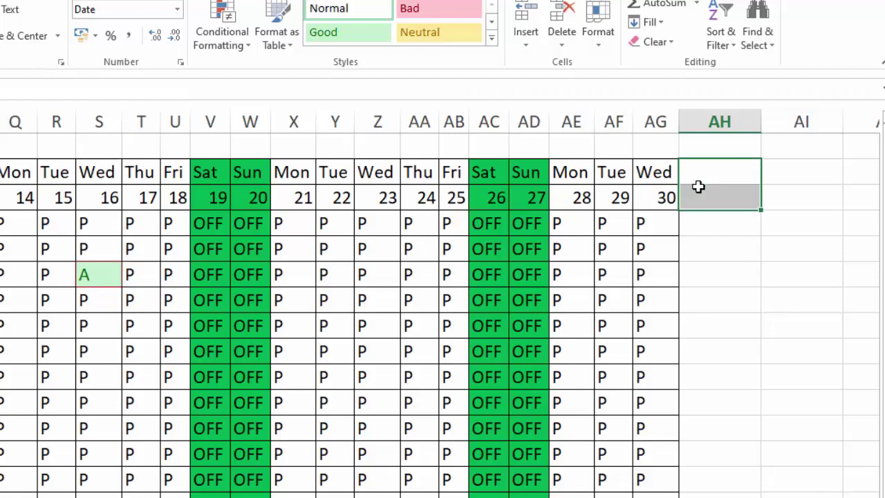
{"action": "left_click", "coordinate": [22, 38]}
{"action": "type", "text": "E"}
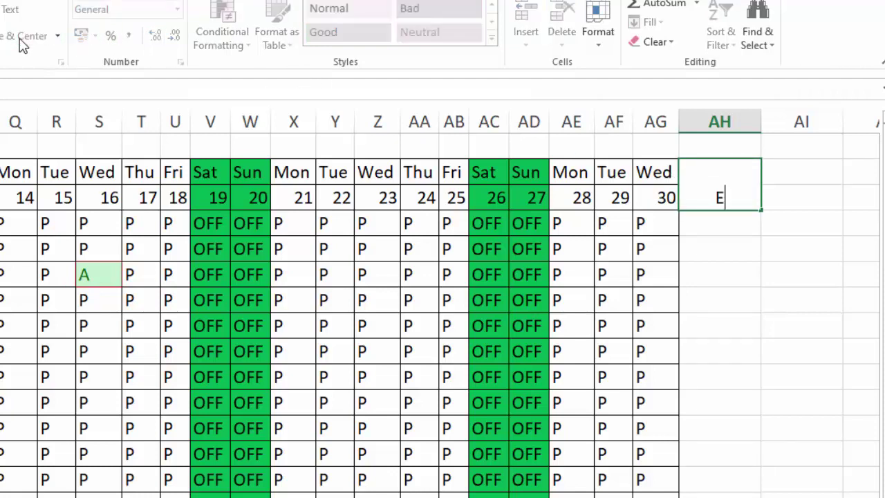
{"action": "key", "text": "BackSpace"}
{"action": "type", "text": "Working"}
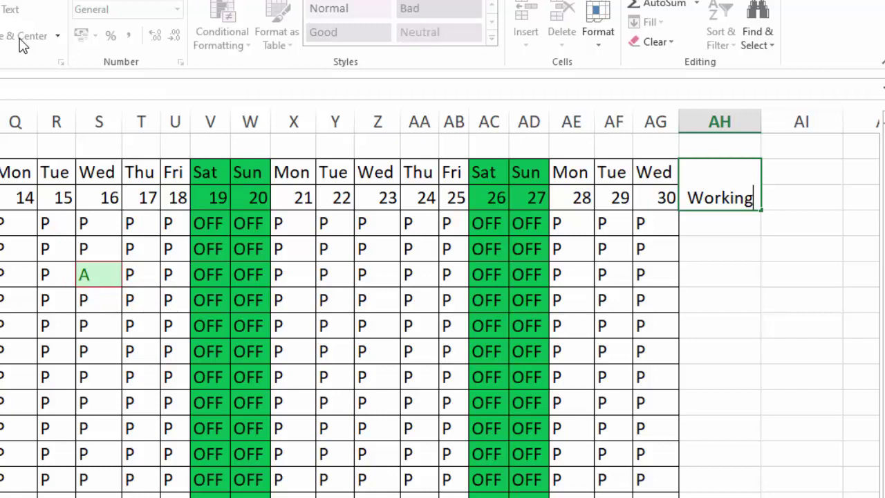
{"action": "key", "text": "alt+Return"}
{"action": "type", "text": "Days"}
{"action": "key", "text": "Return"}
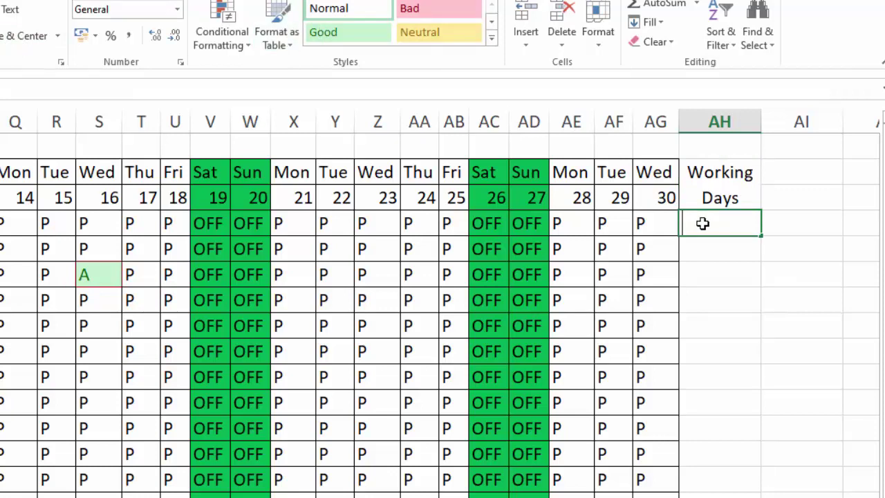
Begin the first employee's Working Days formula in AH4 with COUNTA over D4:AG4.
{"action": "type", "text": "=cou"}
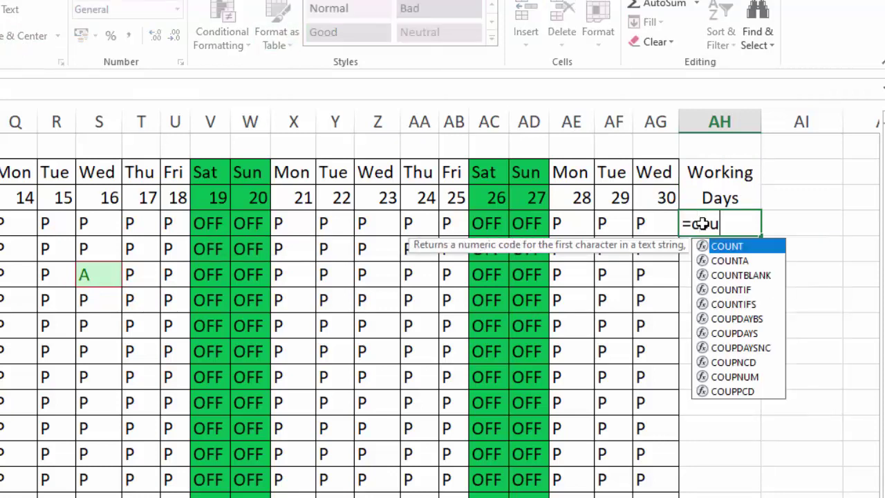
{"action": "type", "text": "nta"}
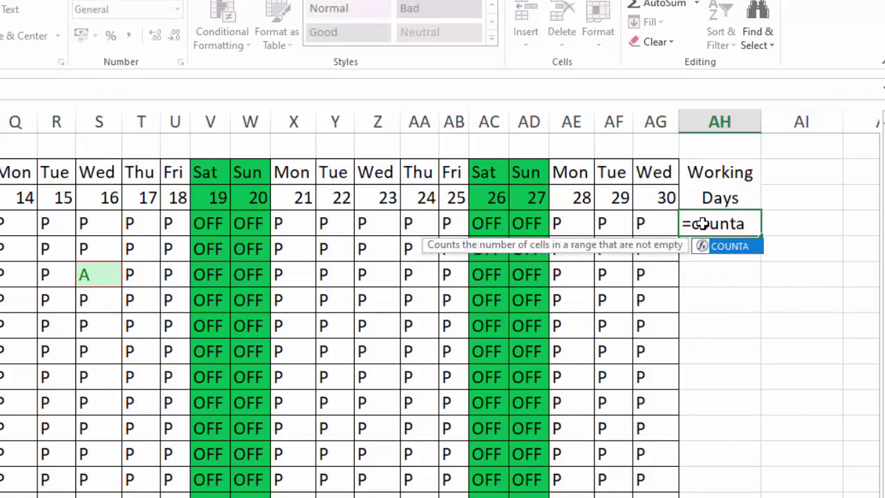
{"action": "type", "text": "("}
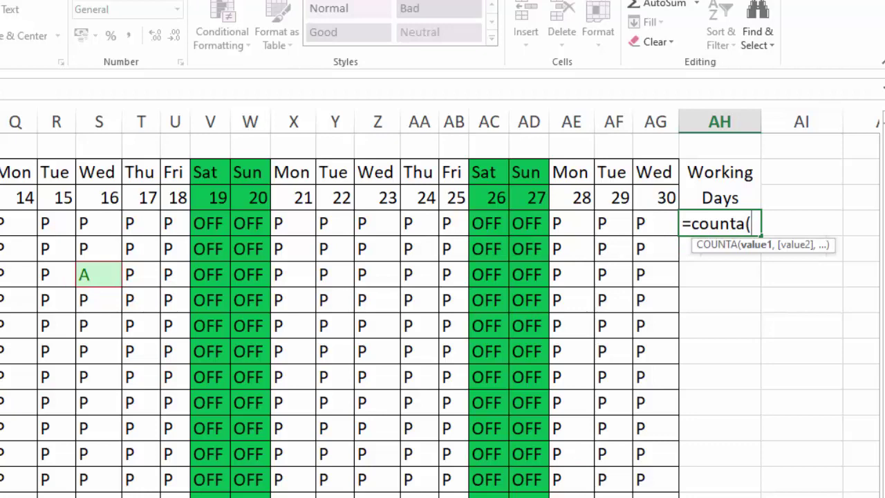
{"action": "scroll", "coordinate": [440, 304], "scroll_direction": "left", "scroll_amount": 8}
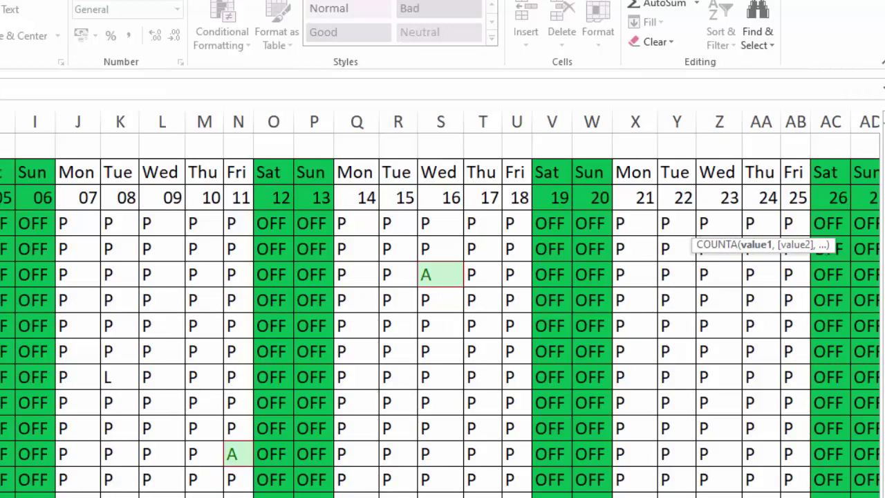
{"action": "left_click_drag", "start_coordinate": [2, 223], "coordinate": [661, 223]}
{"action": "type", "text": ")"}
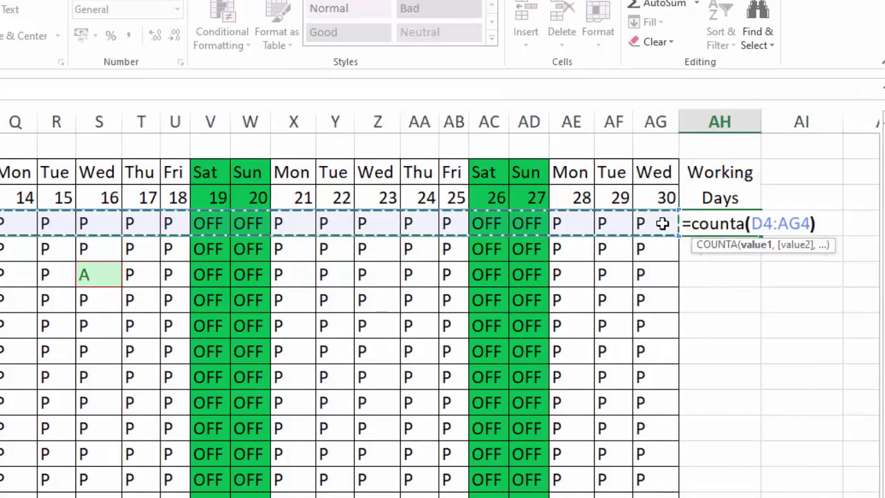
Complete the AH4 formula by subtracting COUNTIF(D4:AG4,"OFF"), and fill it down the Working Days column.
{"action": "type", "text": "-"}
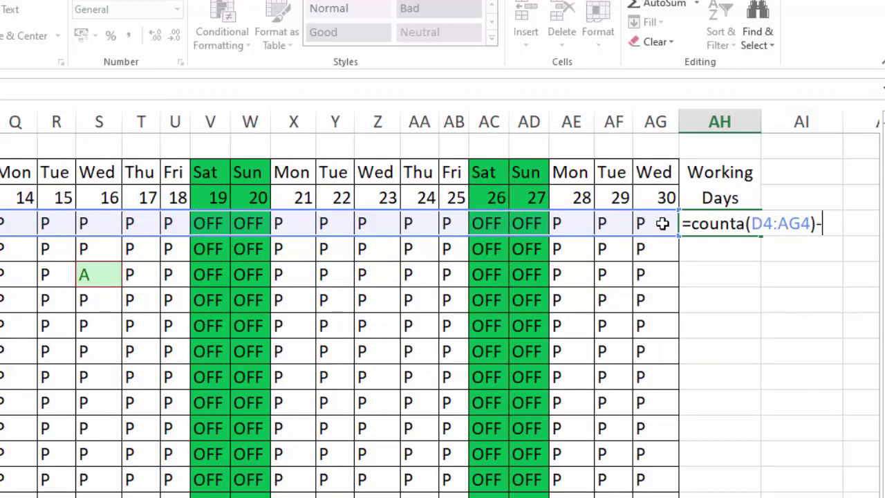
{"action": "type", "text": "count"}
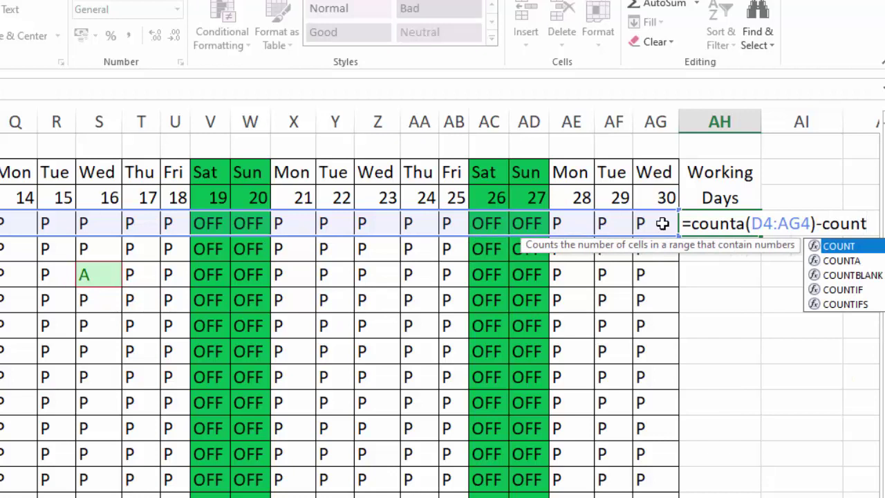
{"action": "type", "text": "if("}
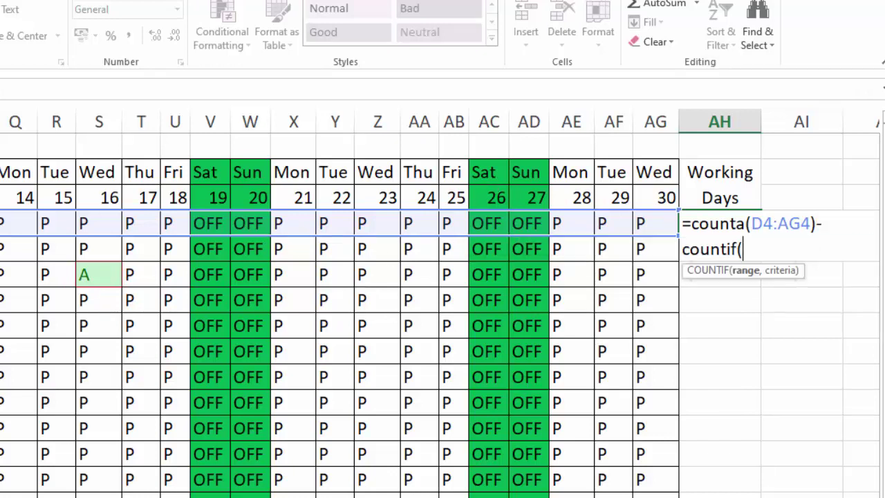
{"action": "scroll", "coordinate": [442, 303], "scroll_direction": "left", "scroll_amount": 4}
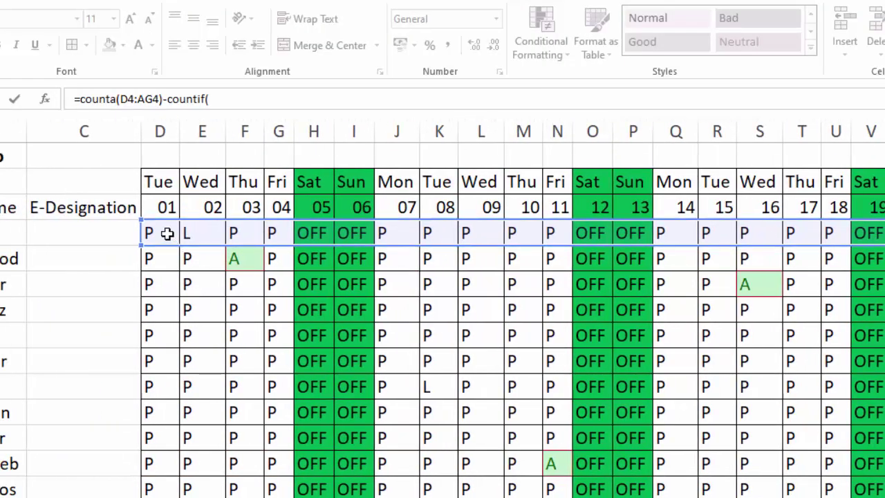
{"action": "left_click_drag", "start_coordinate": [168, 232], "coordinate": [884, 233]}
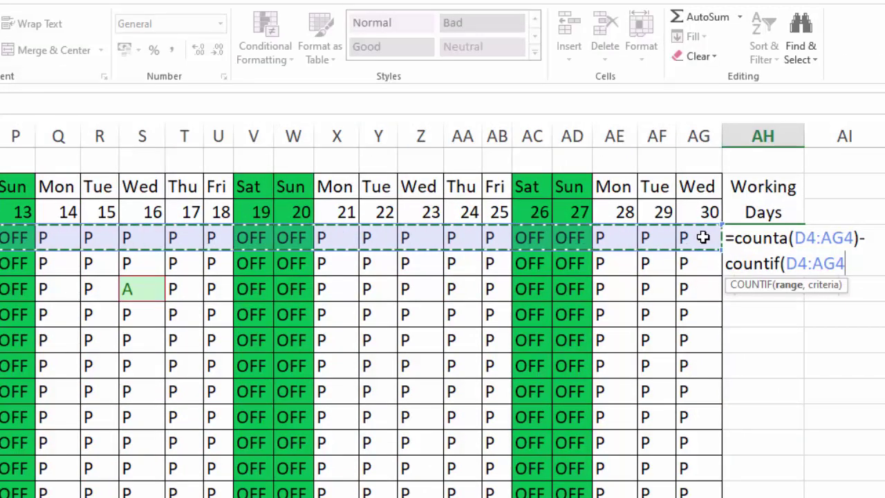
{"action": "type", "text": ","}
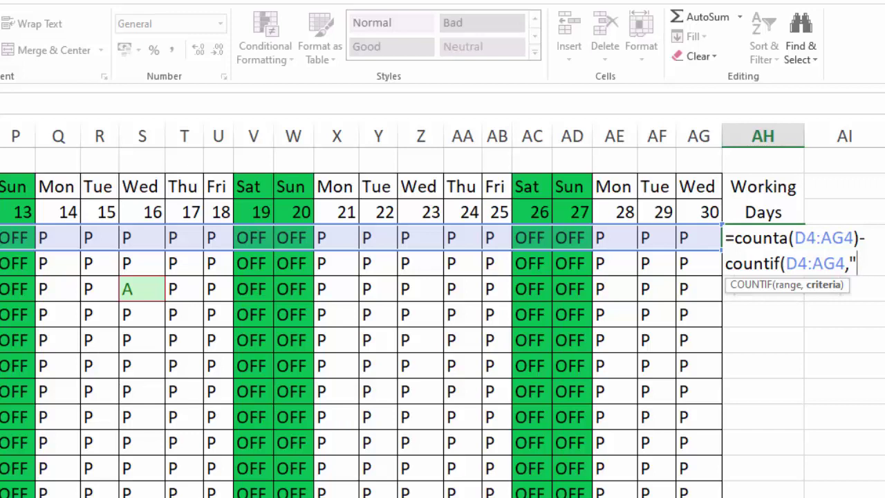
{"action": "type", "text": "OFF"}
{"action": "type", "text": ")"}
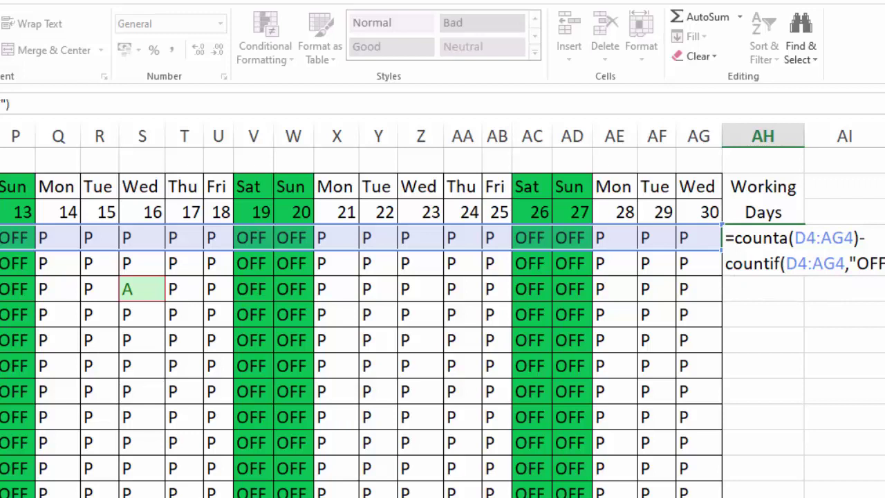
{"action": "key", "text": "Return"}
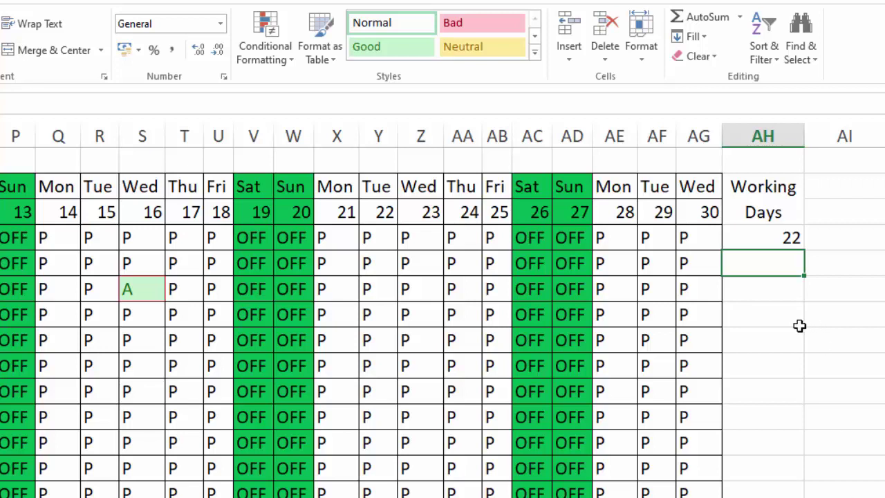
{"action": "left_click", "coordinate": [736, 237]}
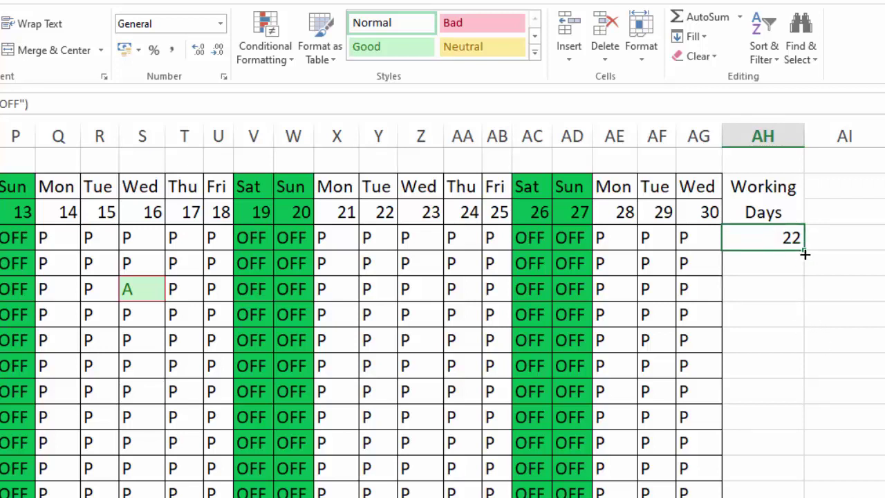
{"action": "left_click_drag", "start_coordinate": [805, 254], "coordinate": [801, 495]}
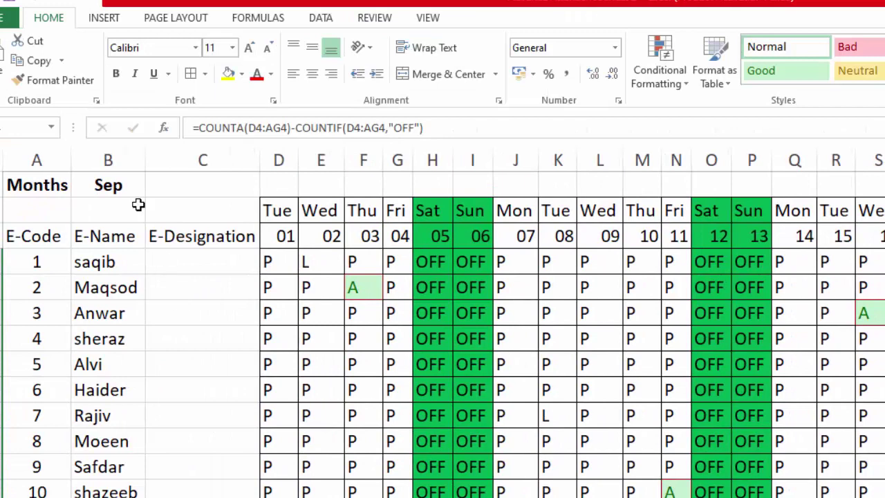
Change the sheet's month in B1 to June and check the Working Days column.
{"action": "left_click", "coordinate": [127, 184]}
{"action": "left_click", "coordinate": [152, 188]}
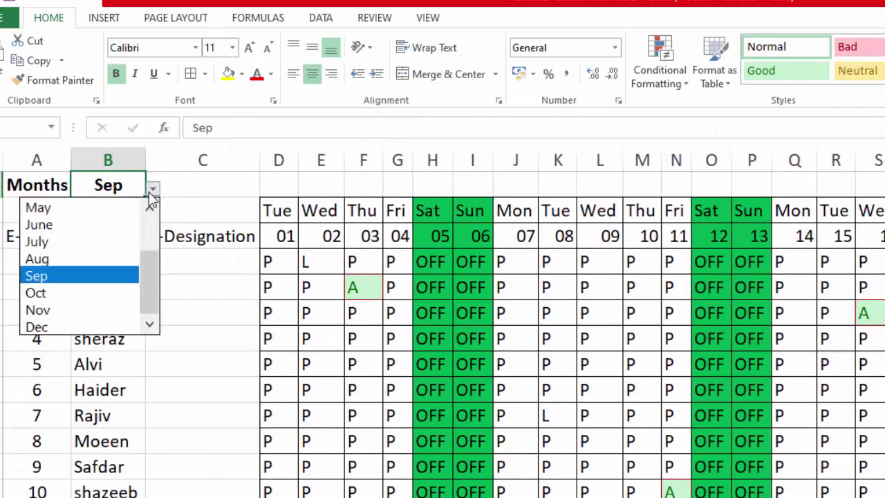
{"action": "left_click", "coordinate": [122, 224]}
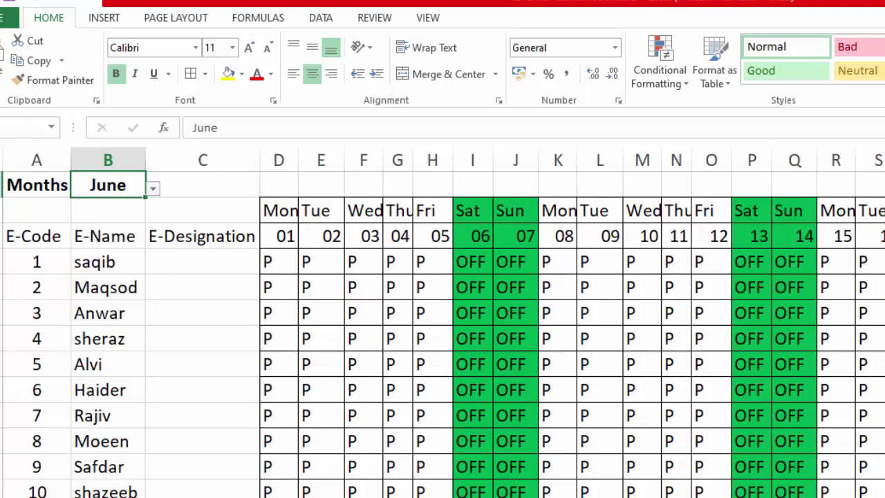
{"action": "scroll", "coordinate": [442, 324], "scroll_direction": "right", "scroll_amount": 10}
{"action": "scroll", "coordinate": [442, 325], "scroll_direction": "left", "scroll_amount": 2}
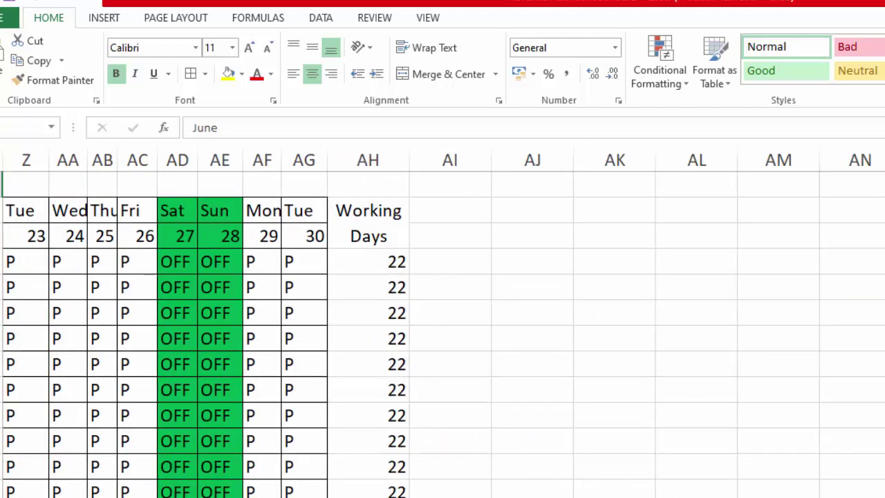
{"action": "scroll", "coordinate": [442, 325], "scroll_direction": "left", "scroll_amount": 2}
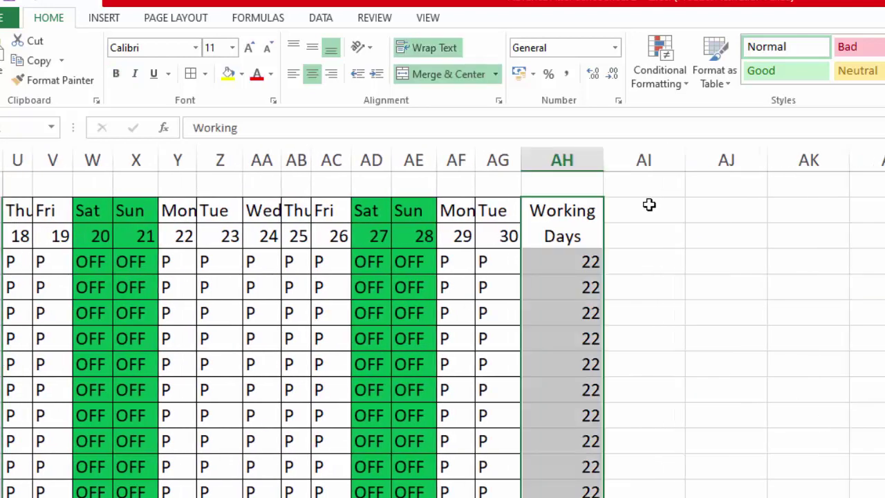
Merge and center AI2:AI3 beside the Working Days heading and enter "Absent".
{"action": "left_click", "coordinate": [649, 211]}
{"action": "left_click_drag", "start_coordinate": [649, 223], "coordinate": [650, 225]}
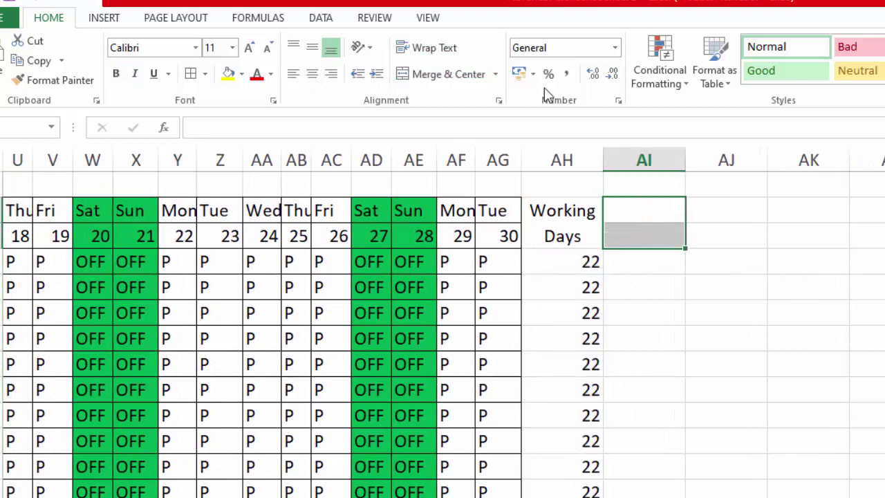
{"action": "left_click", "coordinate": [457, 82]}
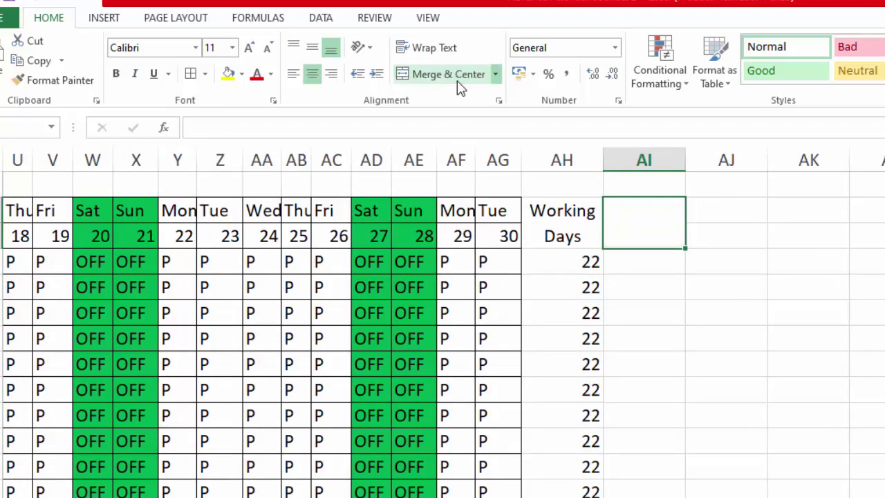
{"action": "type", "text": "aBS"}
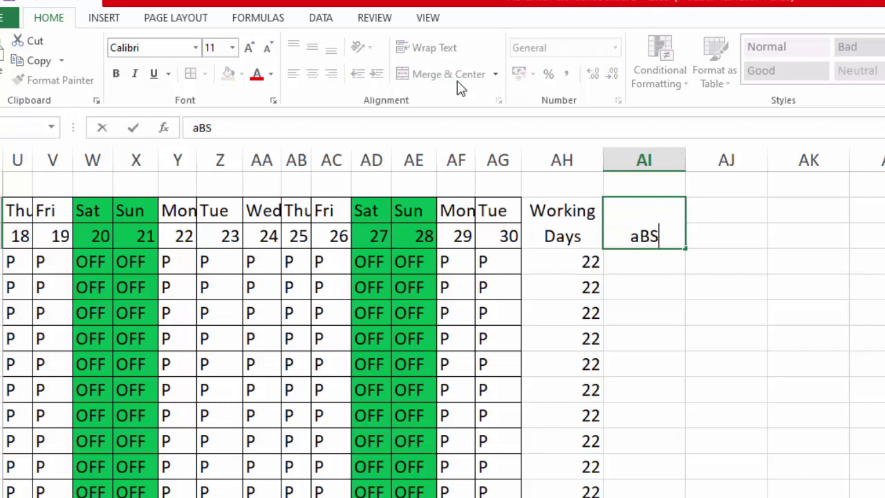
{"action": "key", "text": "BackSpace"}
{"action": "key", "text": "BackSpace"}
{"action": "key", "text": "BackSpace"}
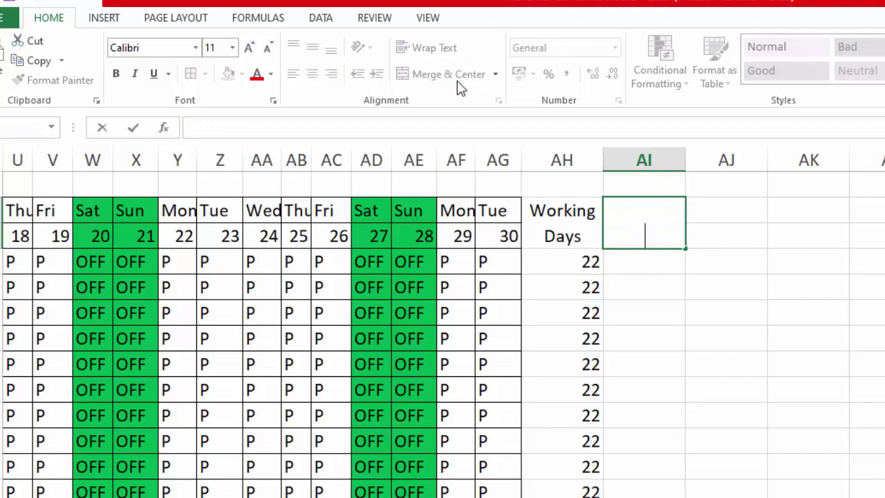
{"action": "type", "text": "Abse"}
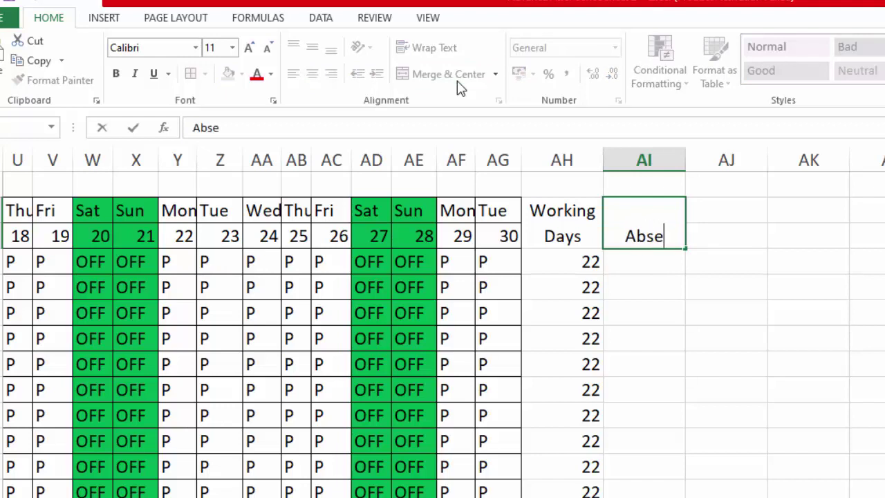
{"action": "type", "text": "nt"}
{"action": "key", "text": "Tab"}
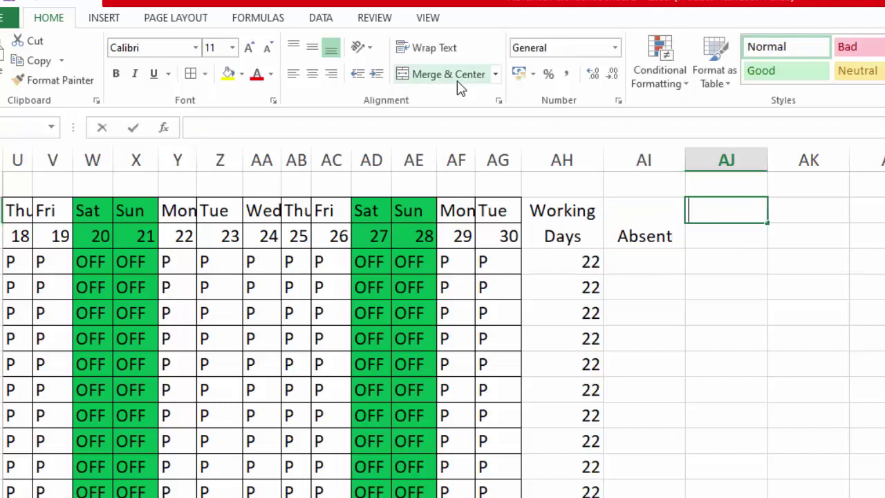
Enter the heading "Leave" in AJ2, and merge and center AJ2:AJ3.
{"action": "type", "text": "Leav"}
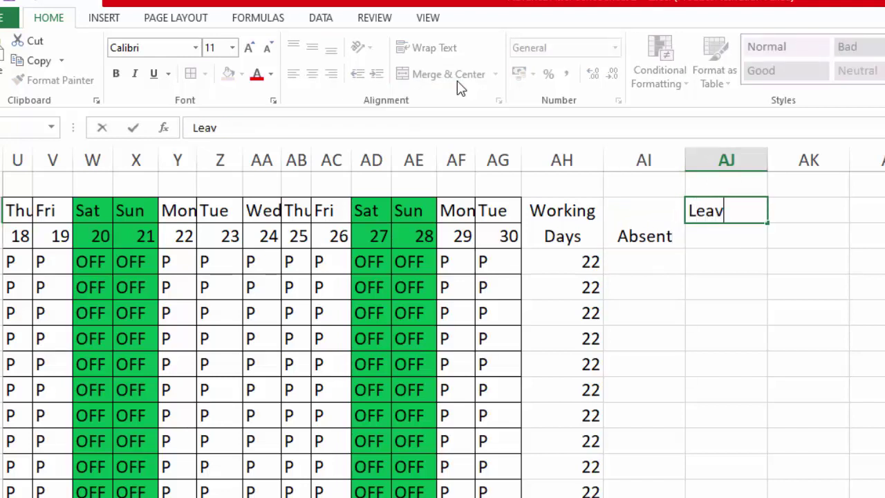
{"action": "type", "text": "e"}
{"action": "left_click", "coordinate": [695, 297]}
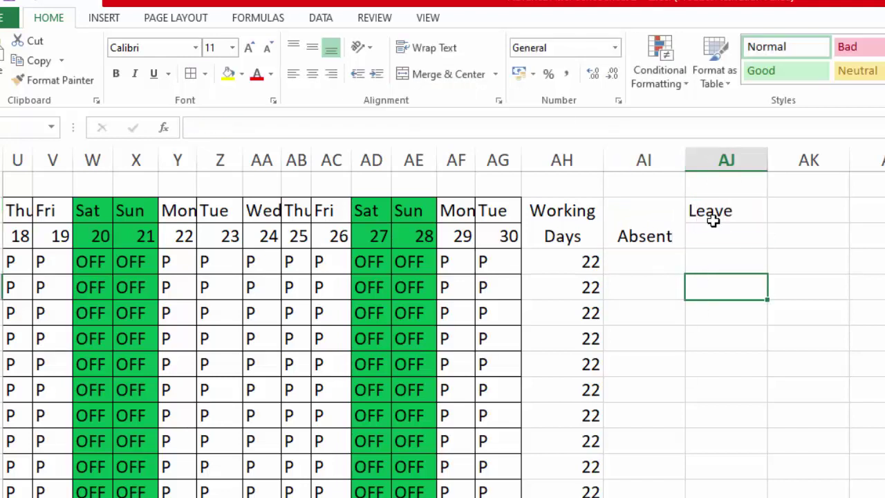
{"action": "left_click_drag", "start_coordinate": [713, 220], "coordinate": [712, 231]}
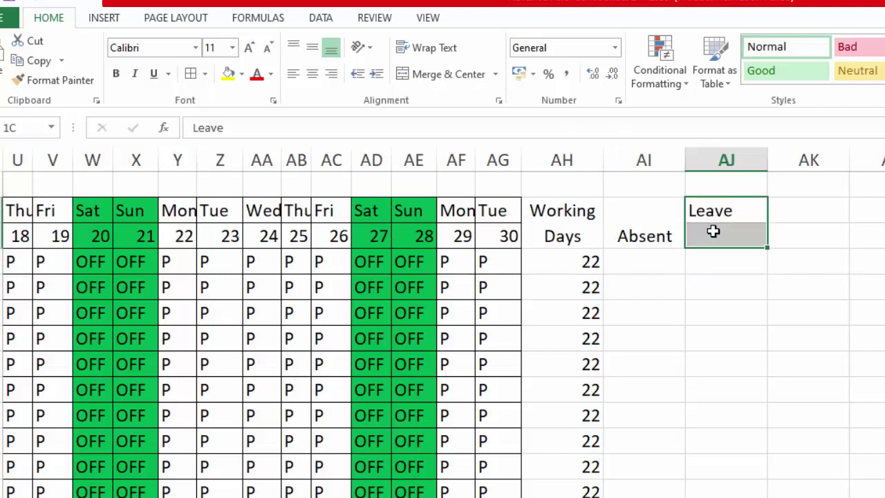
{"action": "left_click", "coordinate": [448, 74]}
Apply all borders and a thick box border to the Working Days, Absent and Leave columns from row 2 down.
{"action": "left_click_drag", "start_coordinate": [569, 207], "coordinate": [734, 496]}
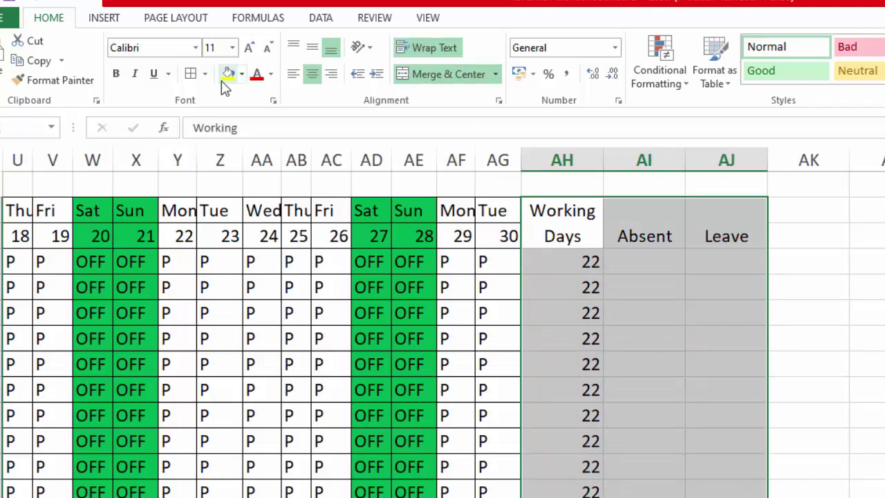
{"action": "left_click", "coordinate": [191, 73]}
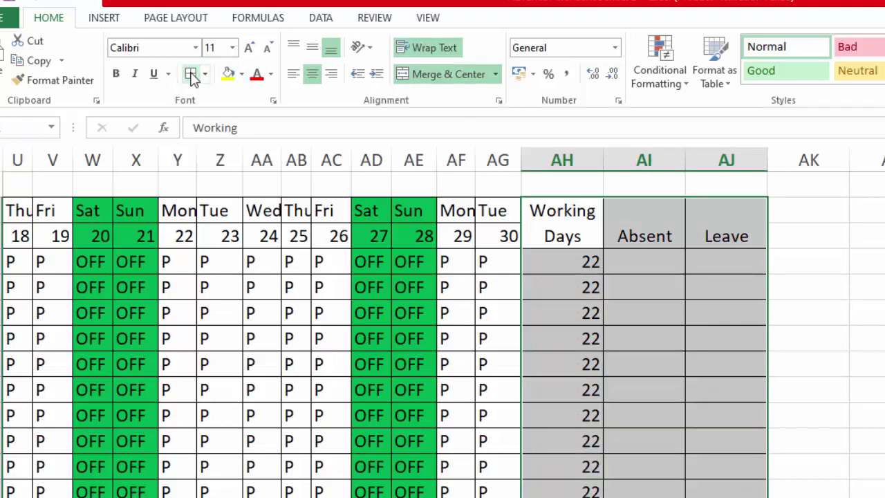
{"action": "left_click", "coordinate": [204, 74]}
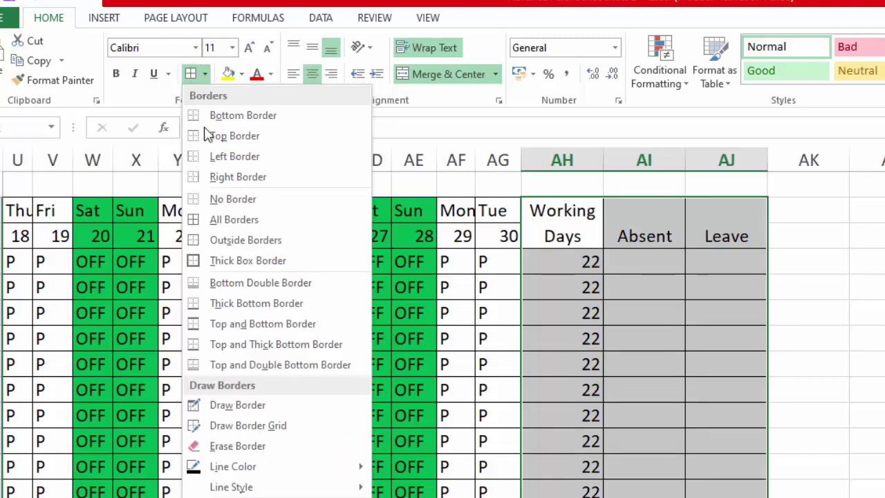
{"action": "left_click", "coordinate": [208, 259]}
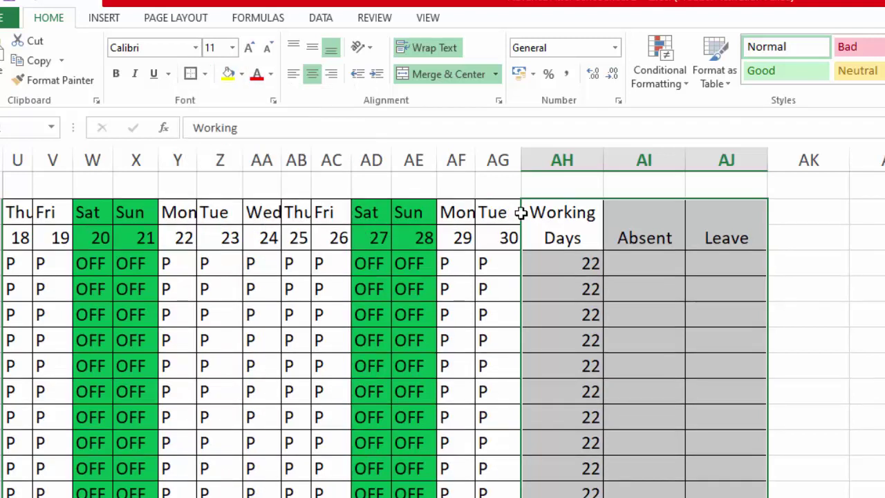
Middle-align and underline the Working Days, Absent and Leave headings.
{"action": "left_click", "coordinate": [565, 228]}
{"action": "left_click_drag", "start_coordinate": [565, 228], "coordinate": [705, 230]}
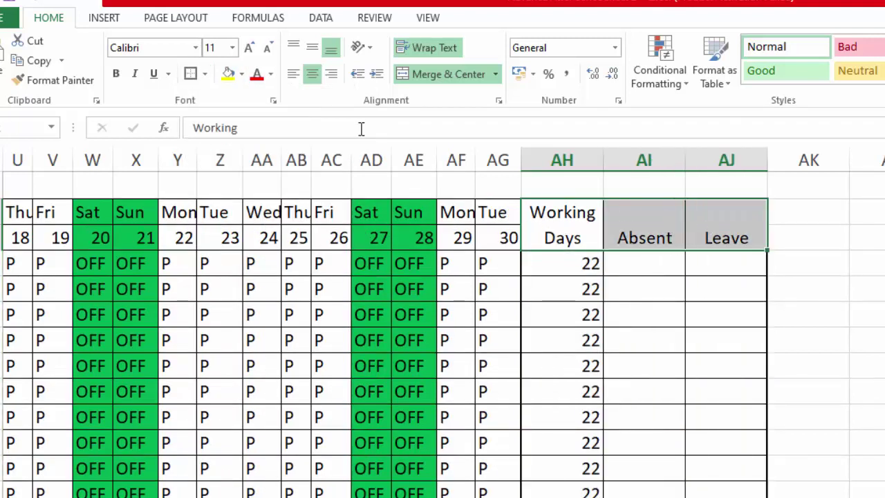
{"action": "left_click", "coordinate": [312, 48]}
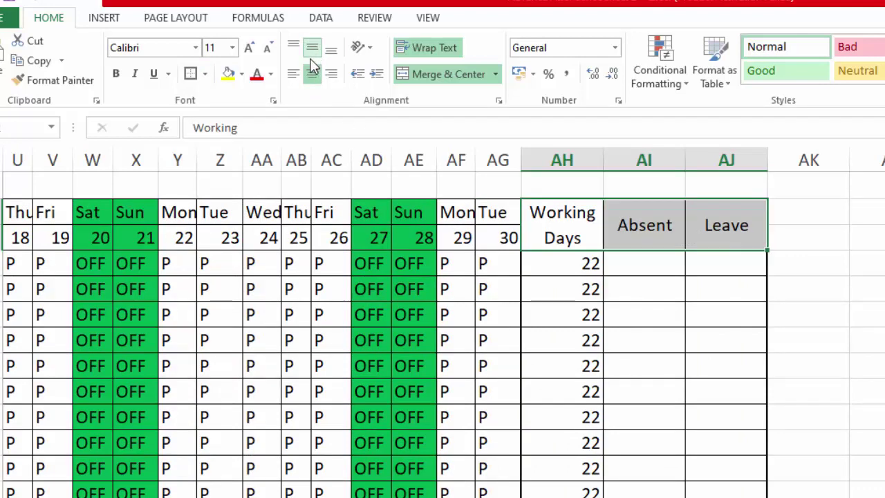
{"action": "left_click", "coordinate": [154, 74]}
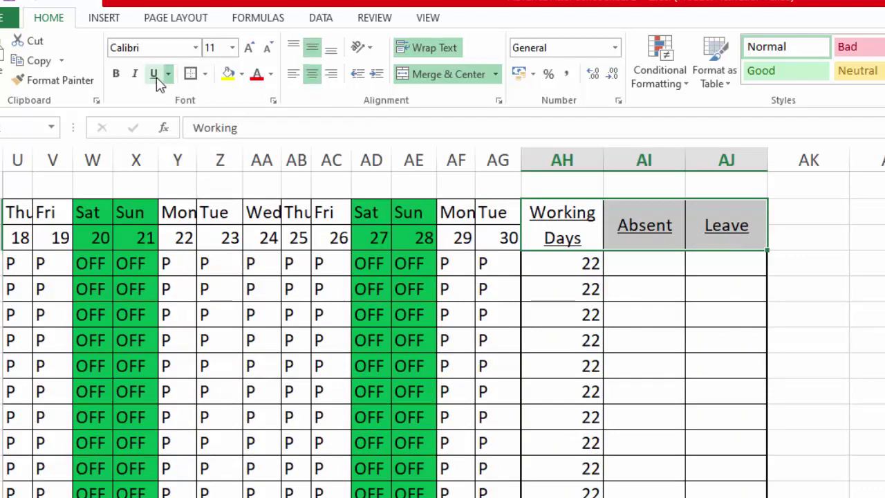
{"action": "left_click", "coordinate": [117, 75]}
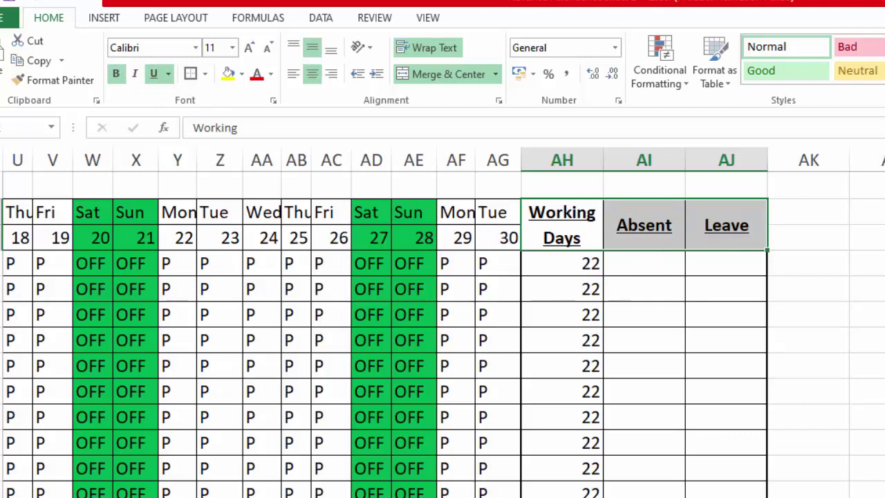
{"action": "left_click", "coordinate": [866, 364]}
{"action": "left_click", "coordinate": [847, 292]}
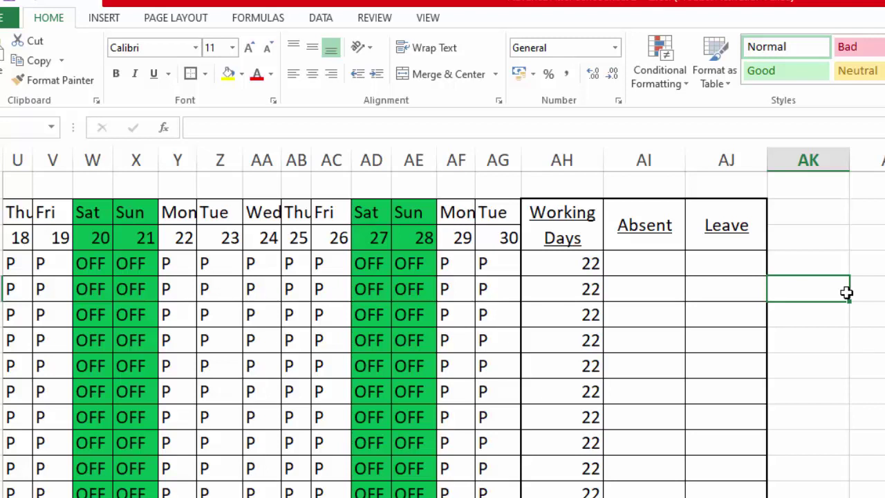
Insert a new column between Working Days and Absent.
{"action": "left_click", "coordinate": [660, 167]}
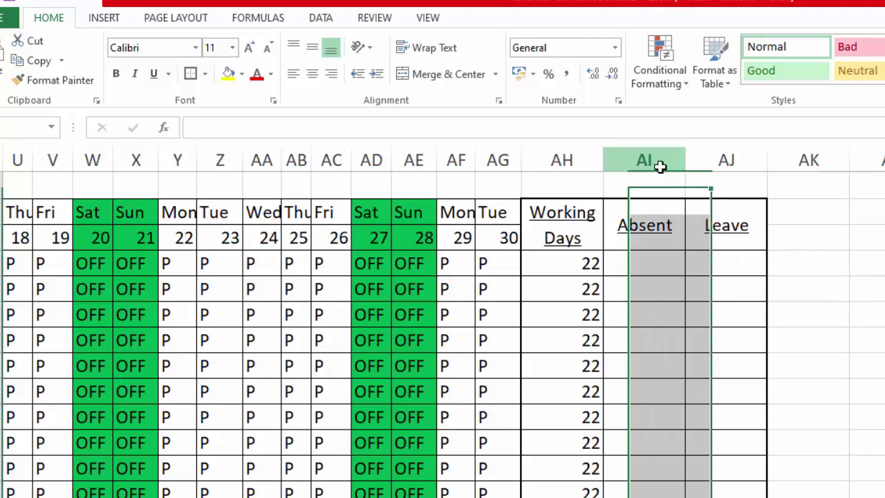
{"action": "right_click", "coordinate": [660, 166]}
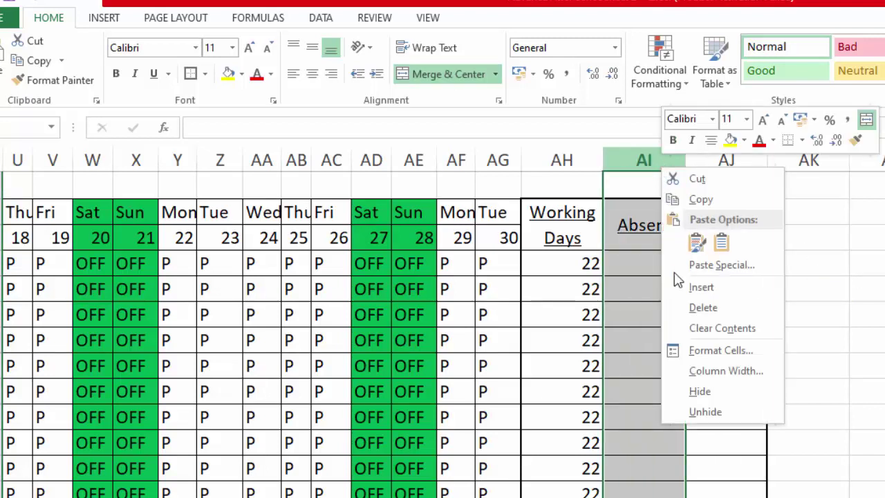
{"action": "left_click", "coordinate": [678, 289]}
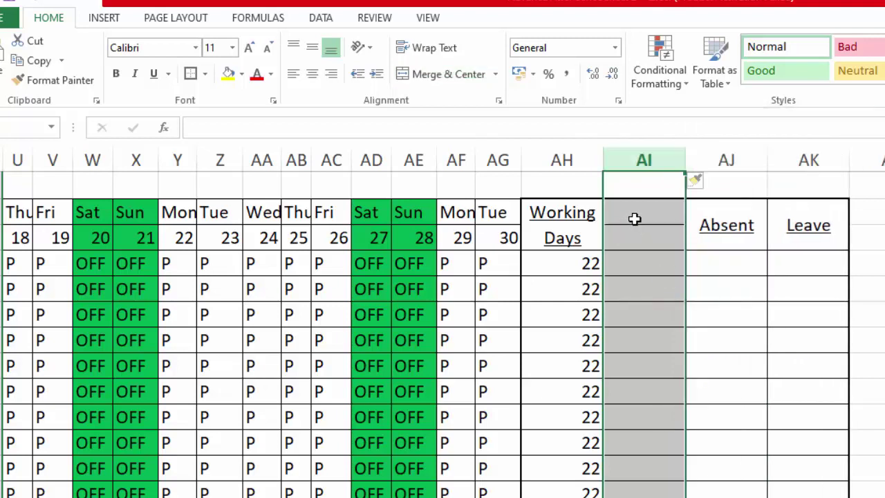
Merge and center AI2:AI3 in the new column and enter the heading "Present".
{"action": "left_click_drag", "start_coordinate": [631, 217], "coordinate": [632, 241]}
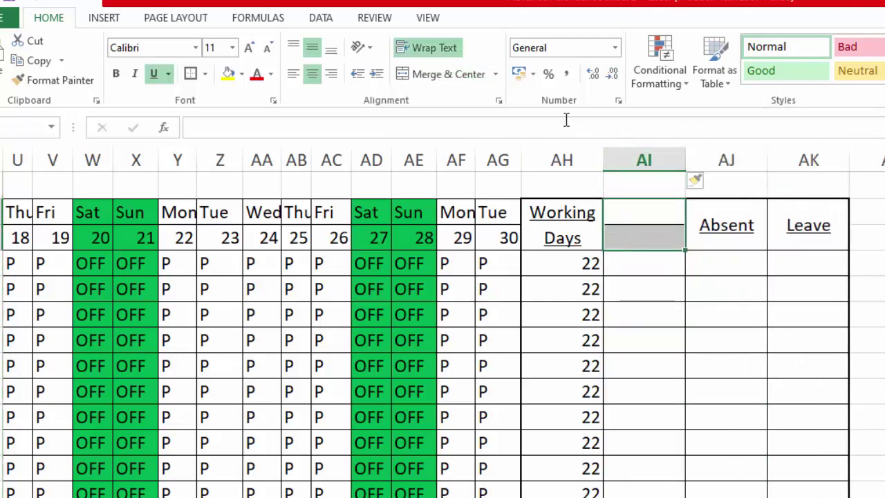
{"action": "left_click", "coordinate": [450, 84]}
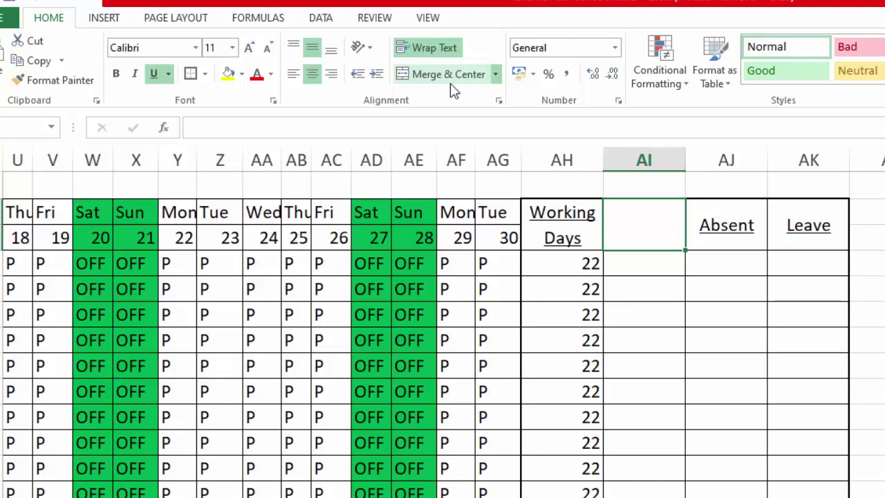
{"action": "type", "text": "Present"}
{"action": "key", "text": "Return"}
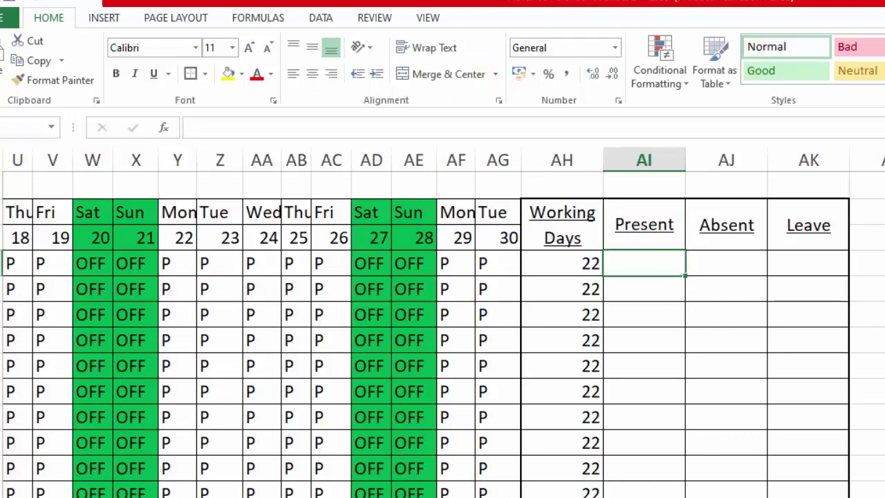
Enter =COUNTIF(D4:AG4,"P") in AI4 under Present, and switch the sheet to another month to check it.
{"action": "type", "text": "="}
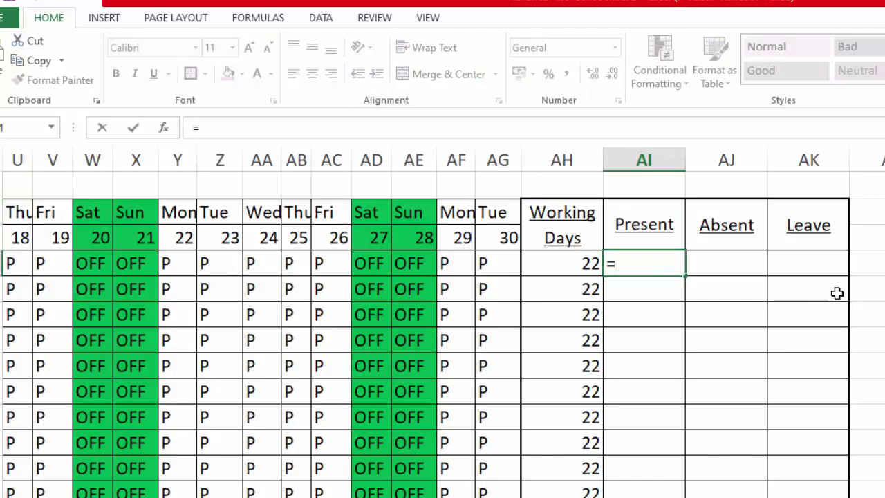
{"action": "type", "text": "countif"}
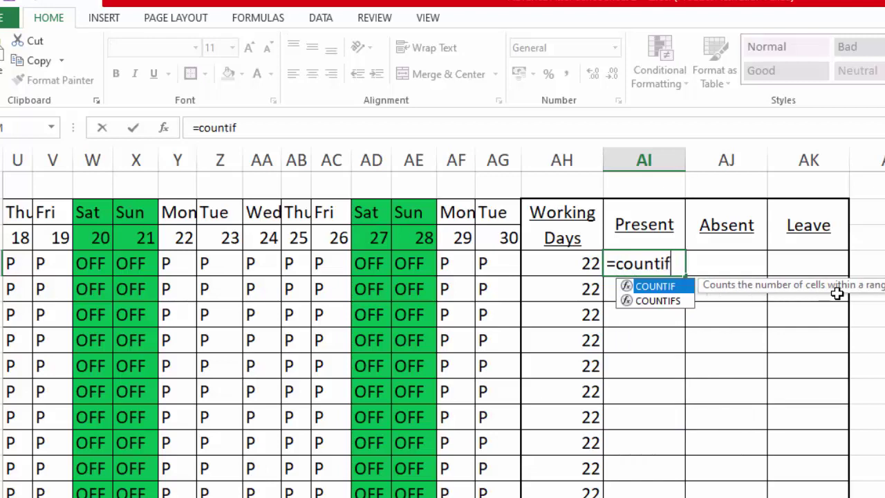
{"action": "type", "text": "("}
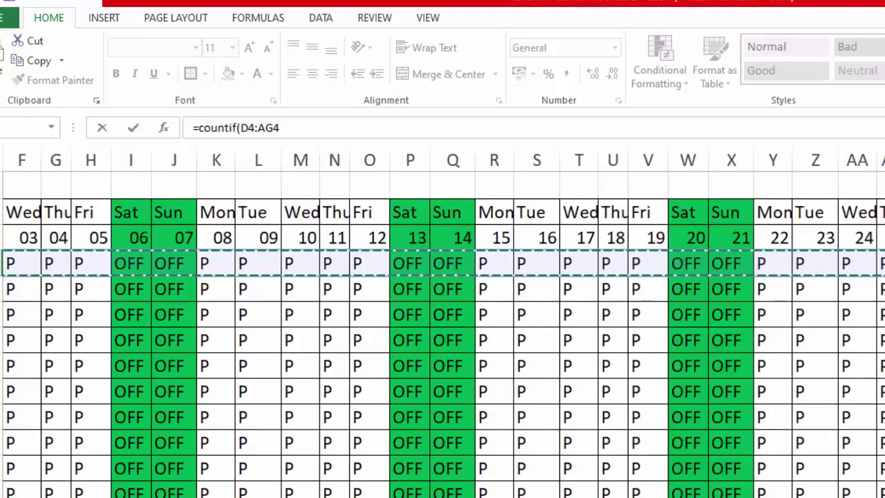
{"action": "type", "text": ","}
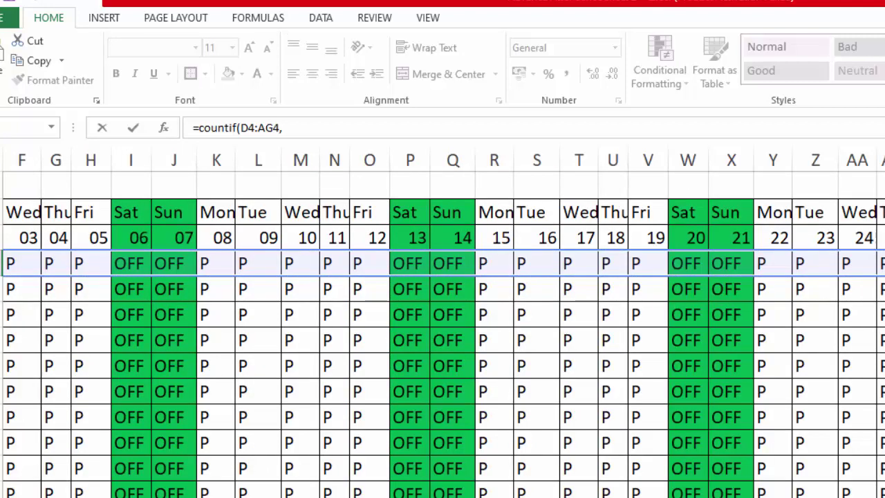
{"action": "type", "text": "\""}
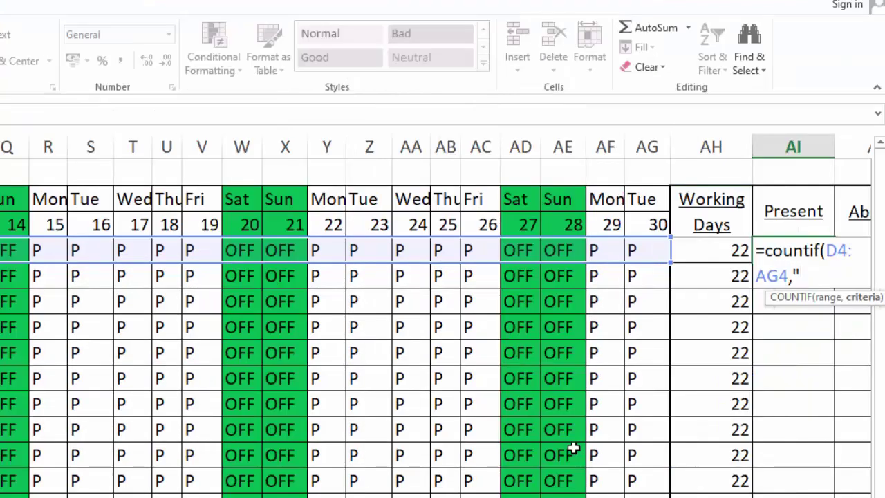
{"action": "type", "text": "P\")"}
{"action": "key", "text": "Return"}
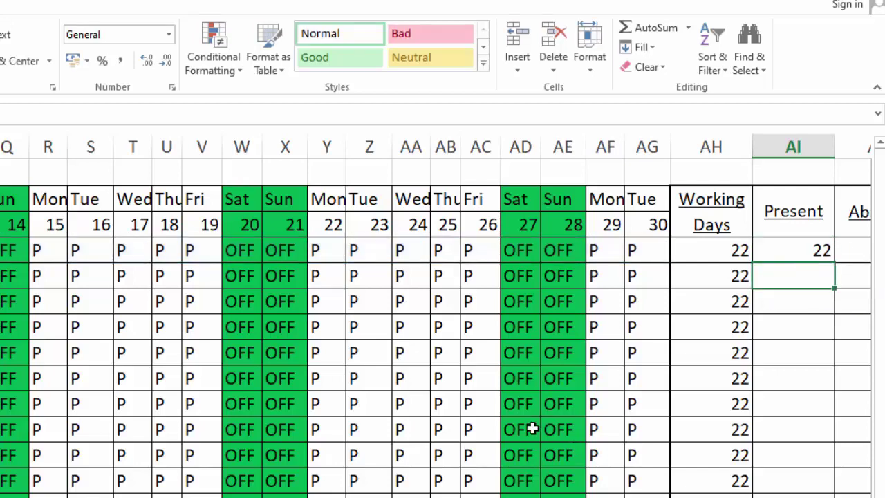
{"action": "scroll", "coordinate": [435, 315], "scroll_direction": "left", "scroll_amount": 4}
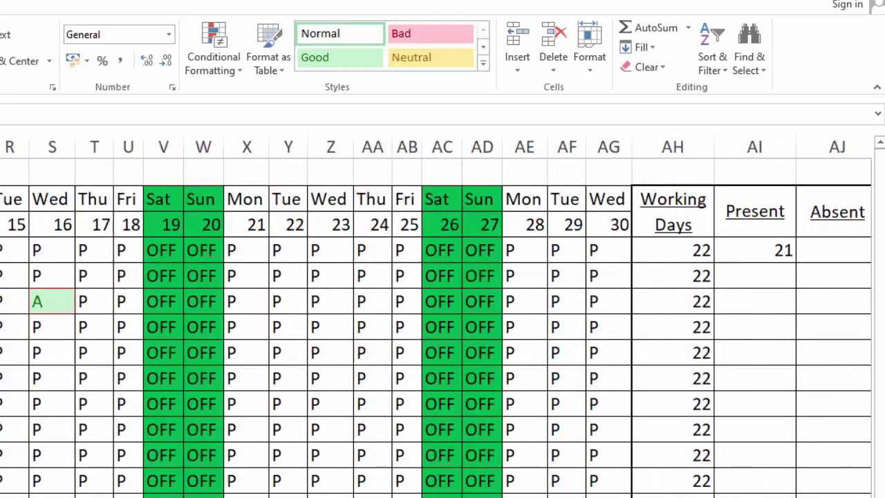
{"action": "scroll", "coordinate": [435, 315], "scroll_direction": "right", "scroll_amount": 3}
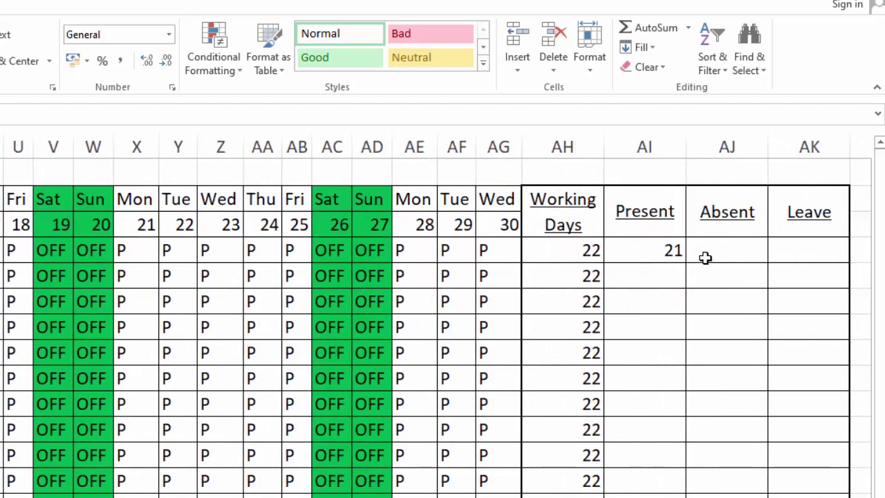
Enter =COUNTIF(D4:AG4,"A") in AJ4 under the Absent heading.
{"action": "left_click", "coordinate": [707, 255]}
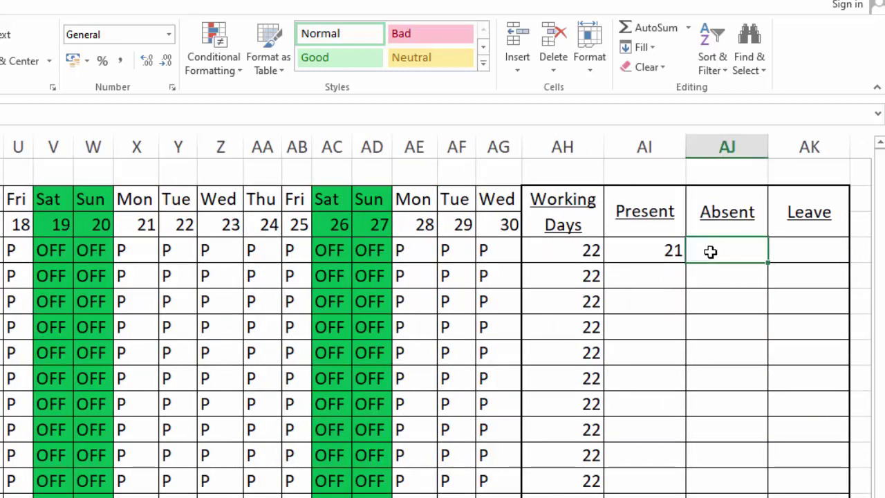
{"action": "type", "text": "=cou"}
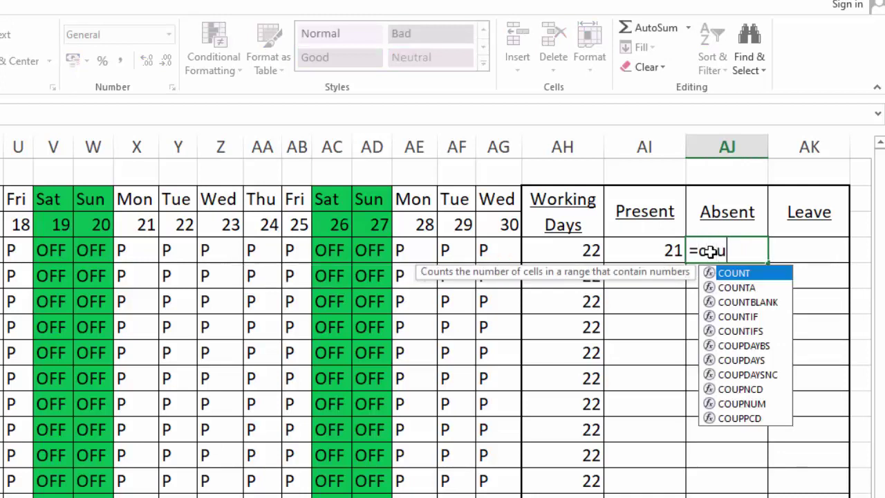
{"action": "type", "text": "ntif("}
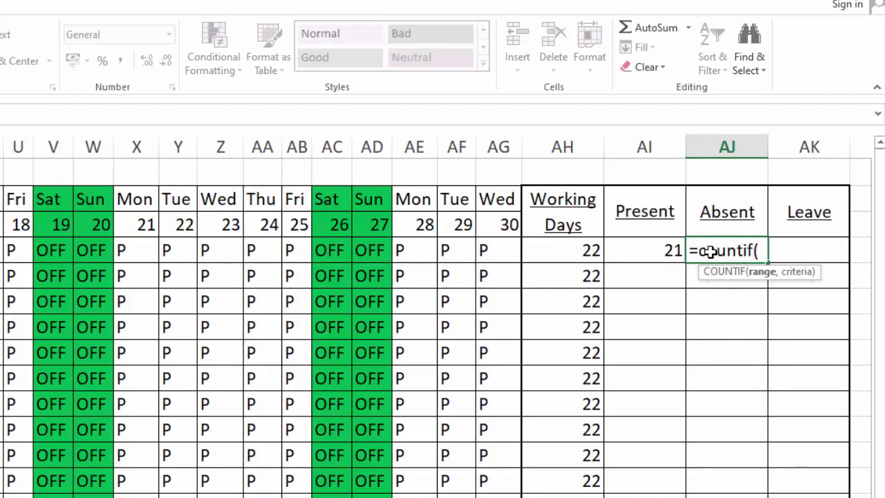
{"action": "left_click", "coordinate": [509, 240]}
{"action": "key", "text": "ctrl+shift+Left"}
{"action": "type", "text": ","}
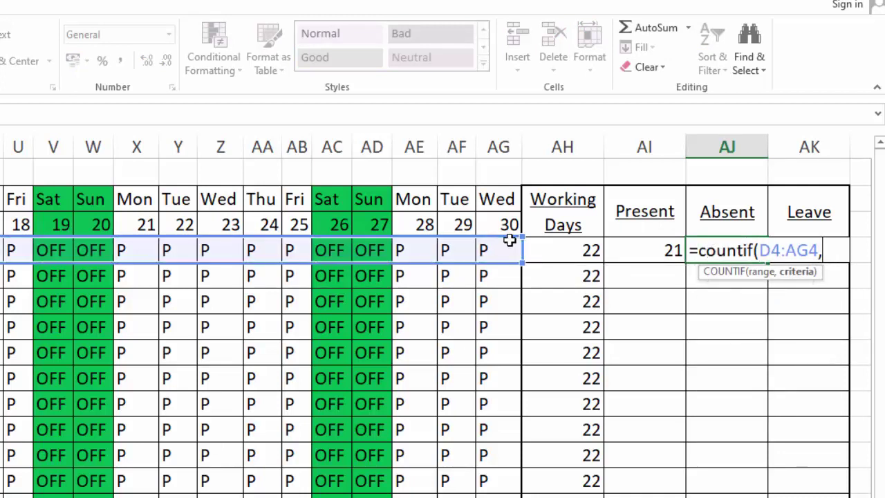
{"action": "type", "text": "\"A:"}
{"action": "key", "text": "BackSpace"}
{"action": "type", "text": "\")"}
{"action": "key", "text": "Return"}
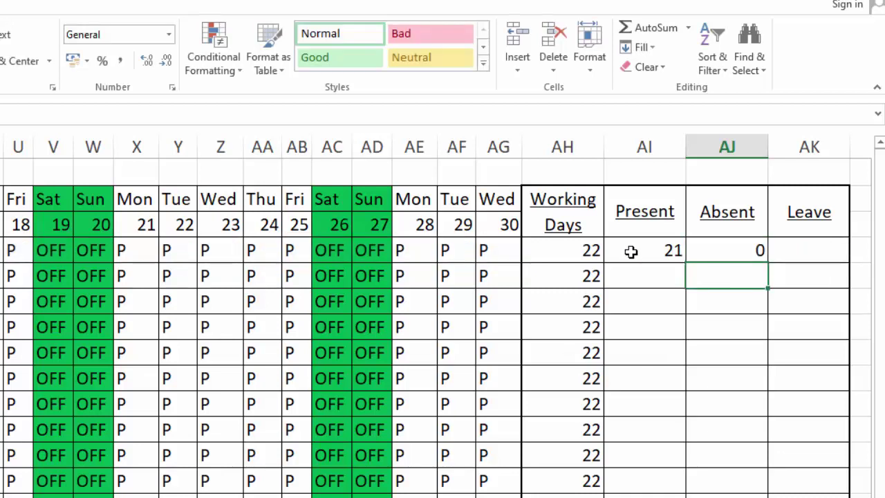
Fill the AI4 and AJ4 formulas down the Present and Absent columns.
{"action": "left_click", "coordinate": [634, 250]}
{"action": "double_click", "coordinate": [683, 262]}
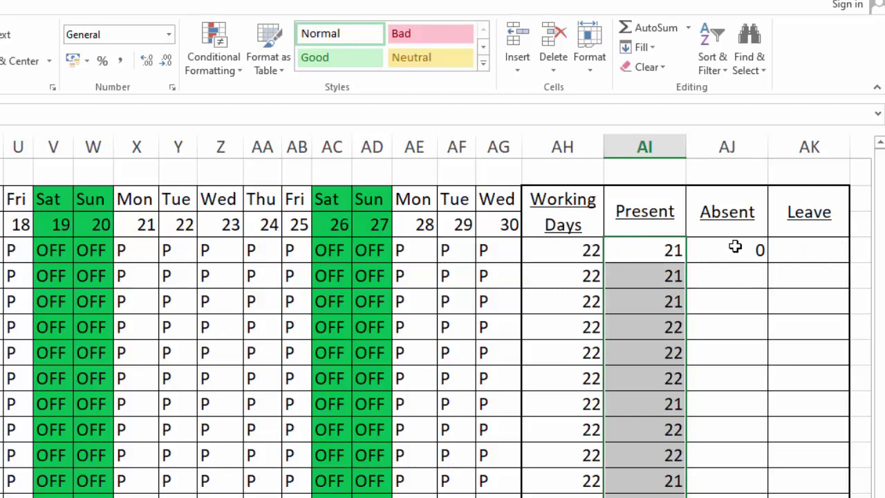
{"action": "left_click", "coordinate": [735, 247]}
{"action": "double_click", "coordinate": [768, 262]}
Enter a COUNTIF formula in AK4 that counts the "L" codes in D4:AG4, and fill it down the Leave column.
{"action": "left_click", "coordinate": [799, 247]}
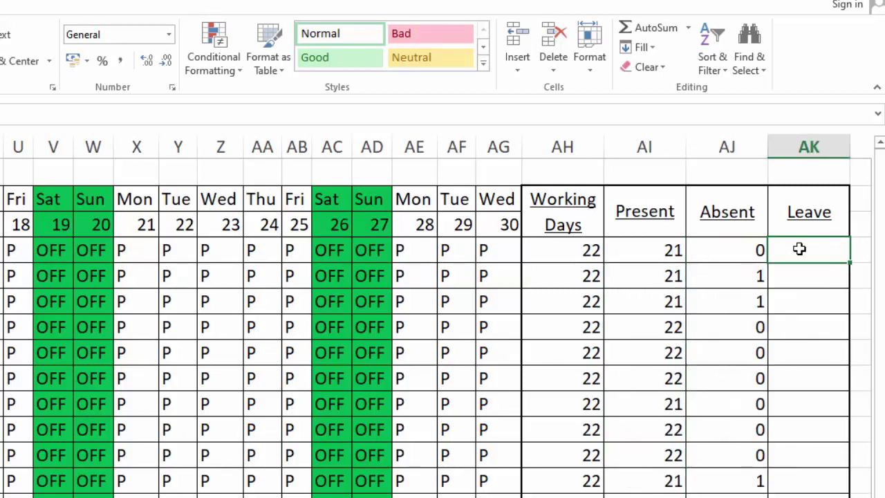
{"action": "type", "text": "=countif"}
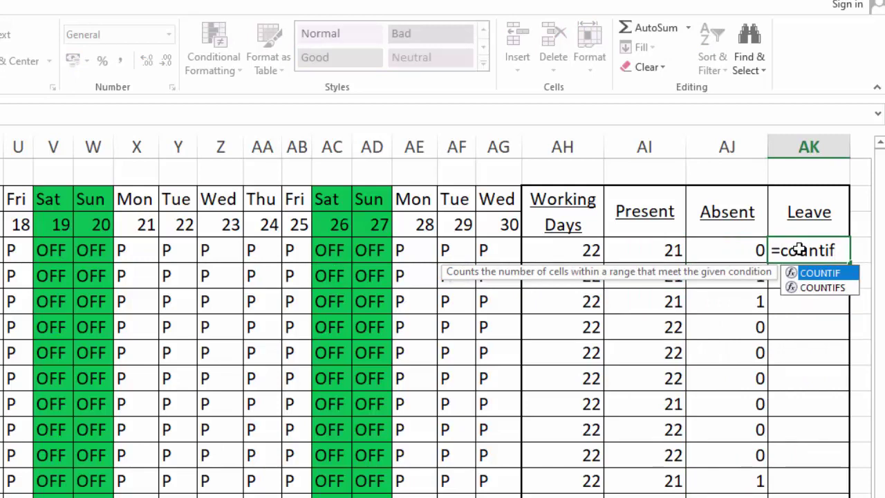
{"action": "type", "text": "("}
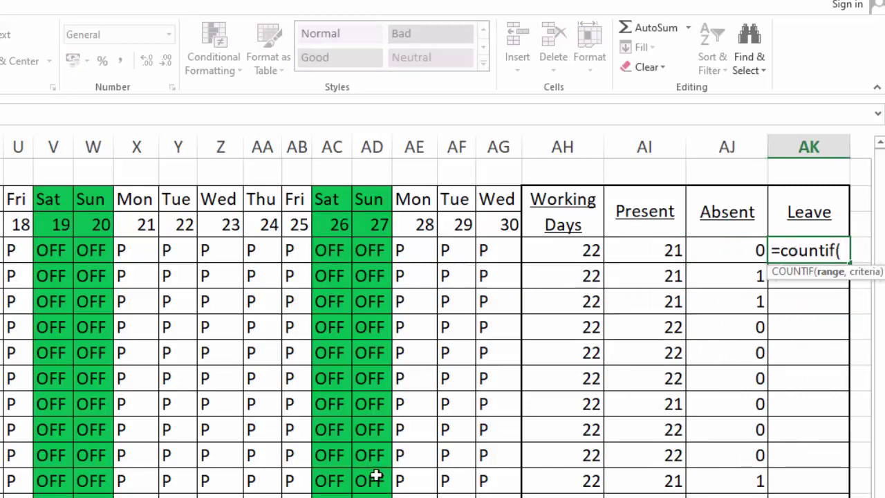
{"action": "scroll", "coordinate": [442, 316], "scroll_direction": "left", "scroll_amount": 3}
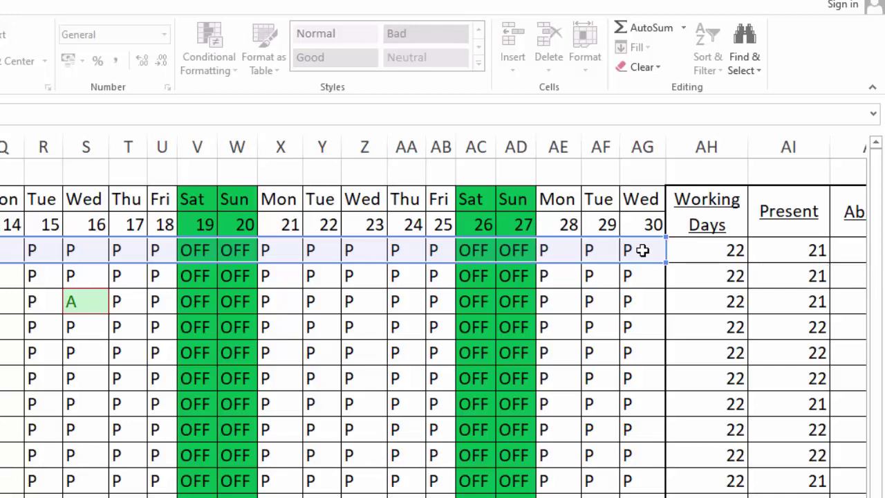
{"action": "key", "text": "Return"}
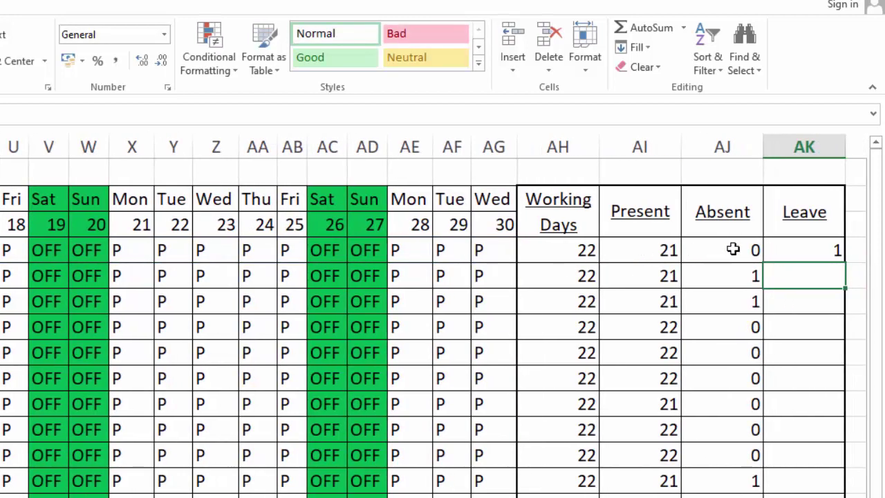
{"action": "left_click", "coordinate": [798, 248]}
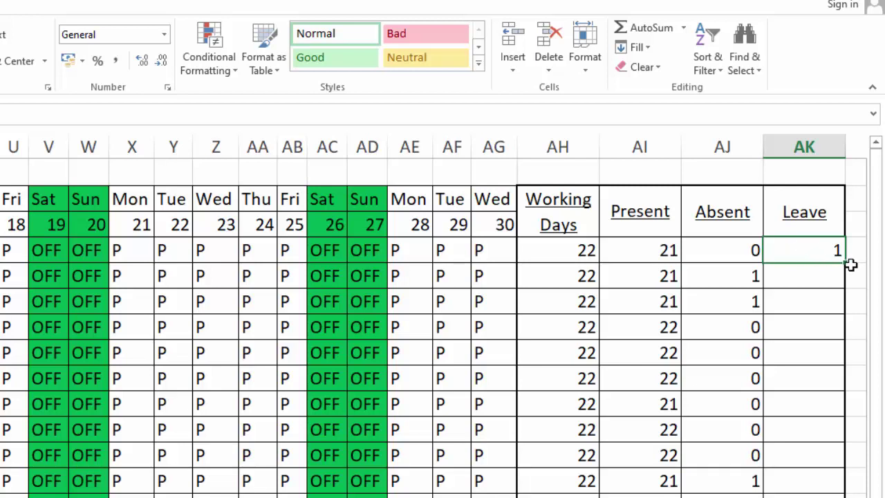
{"action": "left_click_drag", "start_coordinate": [849, 264], "coordinate": [851, 497]}
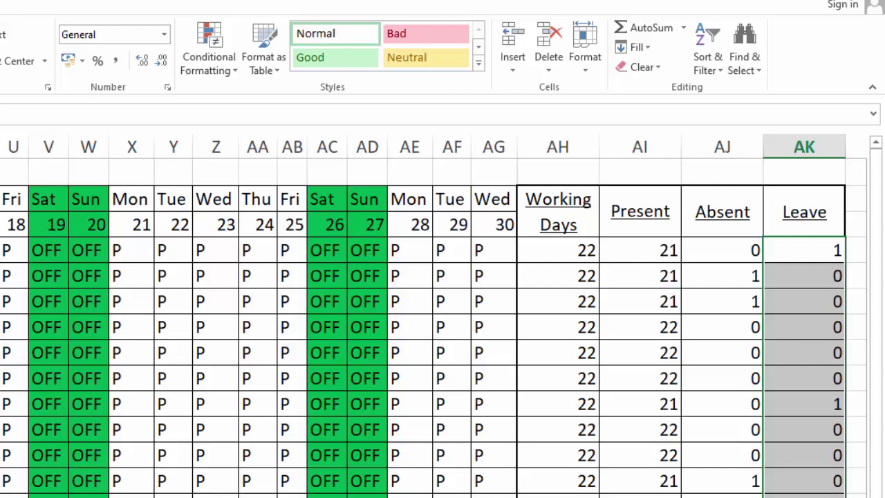
Review the daily attendance codes against Sheet2, and bring the total columns into view beside the date grid.
{"action": "scroll", "coordinate": [434, 318], "scroll_direction": "left", "scroll_amount": 4}
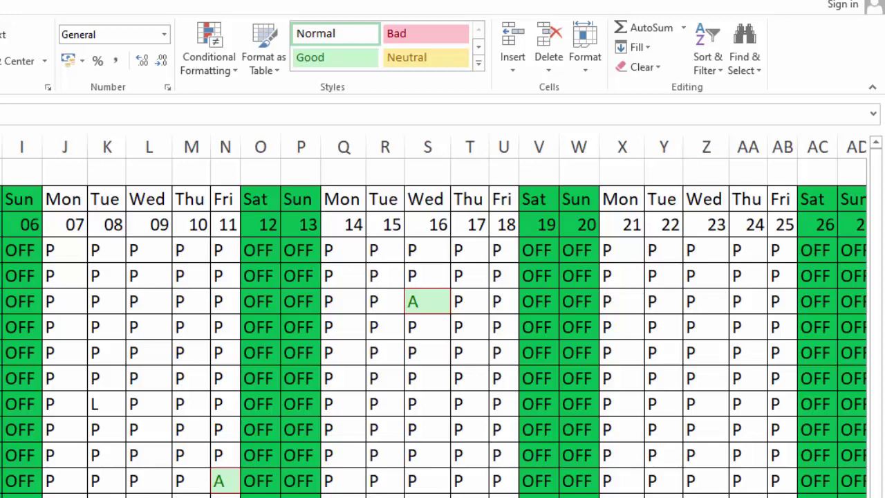
{"action": "key", "text": "ctrl+Page_Down"}
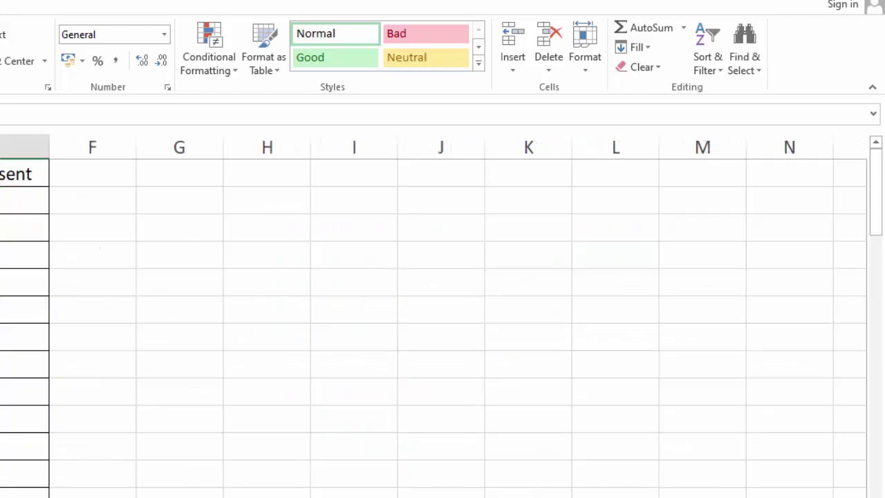
{"action": "key", "text": "ctrl+Page_Up"}
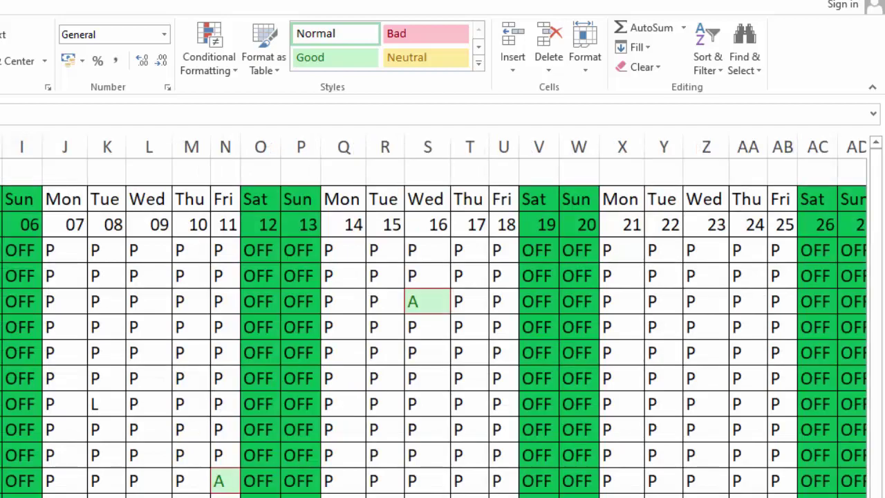
{"action": "scroll", "coordinate": [434, 315], "scroll_direction": "down", "scroll_amount": 1}
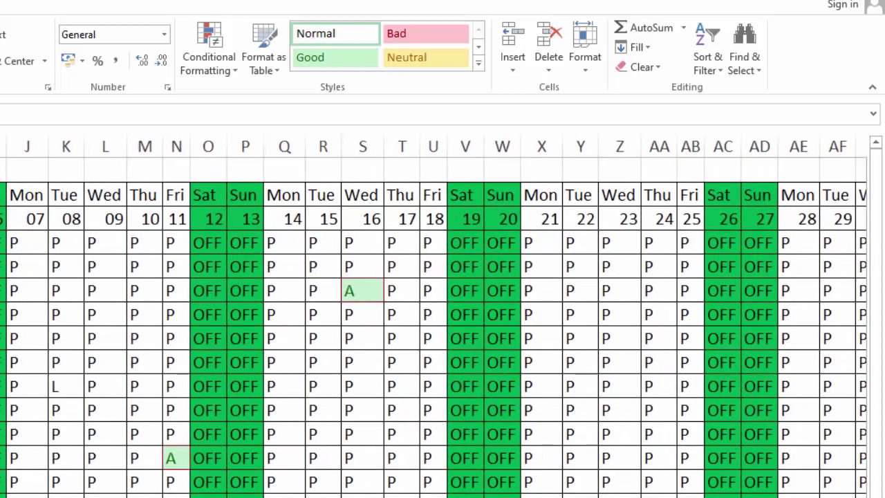
{"action": "scroll", "coordinate": [434, 315], "scroll_direction": "down", "scroll_amount": 4}
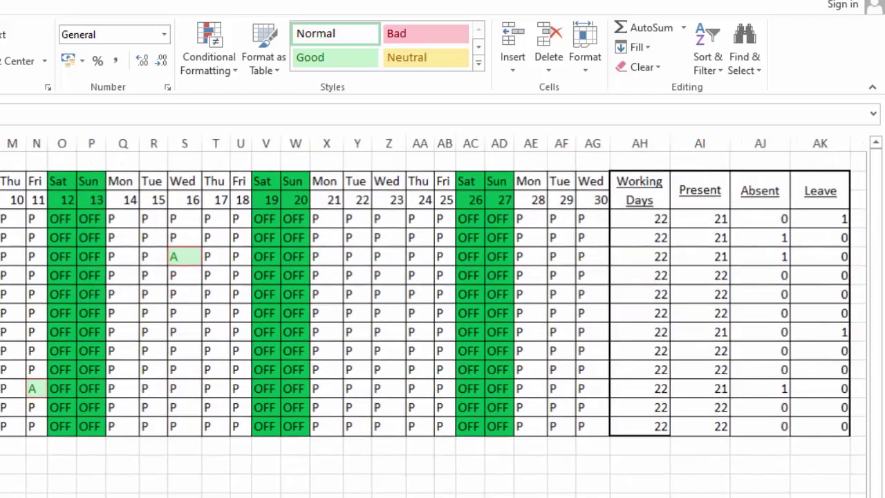
{"action": "scroll", "coordinate": [434, 315], "scroll_direction": "down", "scroll_amount": 1}
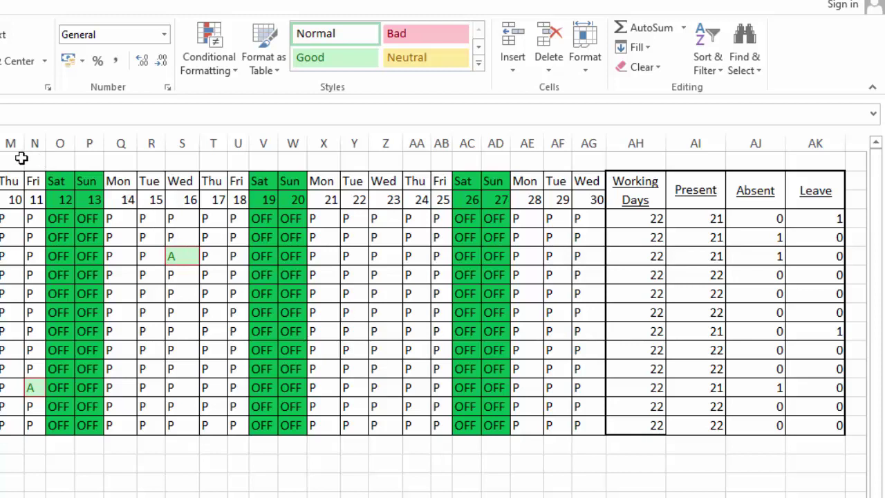
Merge and center M1:AC1 above the date headers and enter the title "Automatim Attendance sheet in Excel".
{"action": "left_click", "coordinate": [19, 158]}
{"action": "left_click_drag", "start_coordinate": [48, 155], "coordinate": [470, 159]}
{"action": "left_click", "coordinate": [9, 62]}
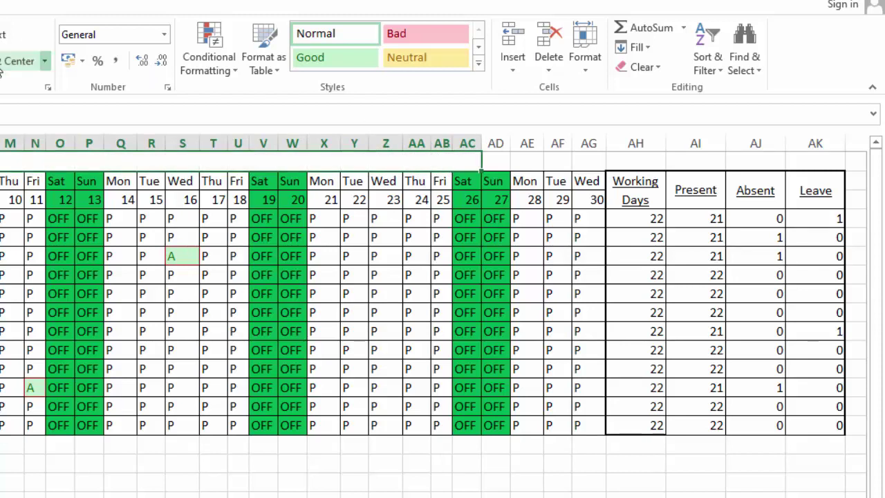
{"action": "type", "text": "Automati"}
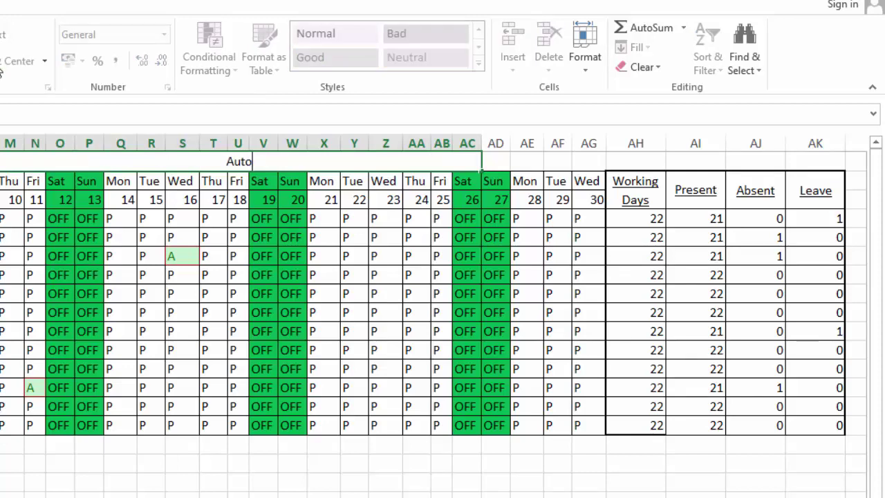
{"action": "type", "text": "m"}
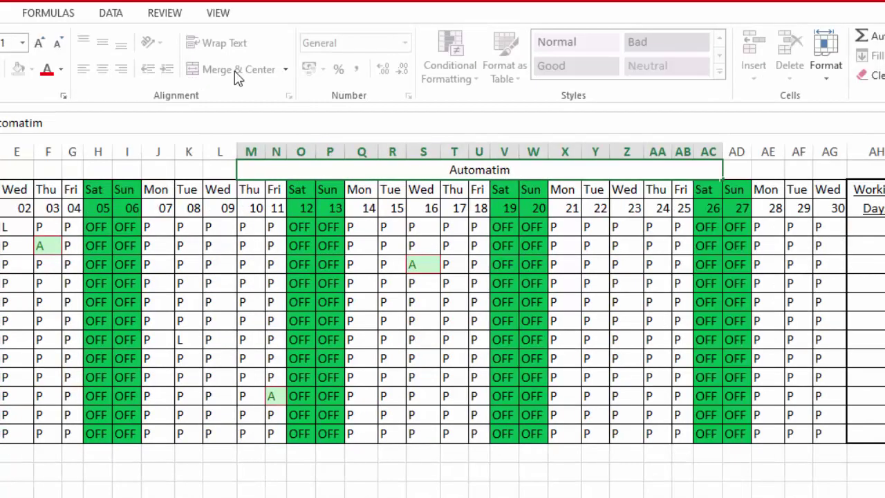
{"action": "type", "text": " Att"}
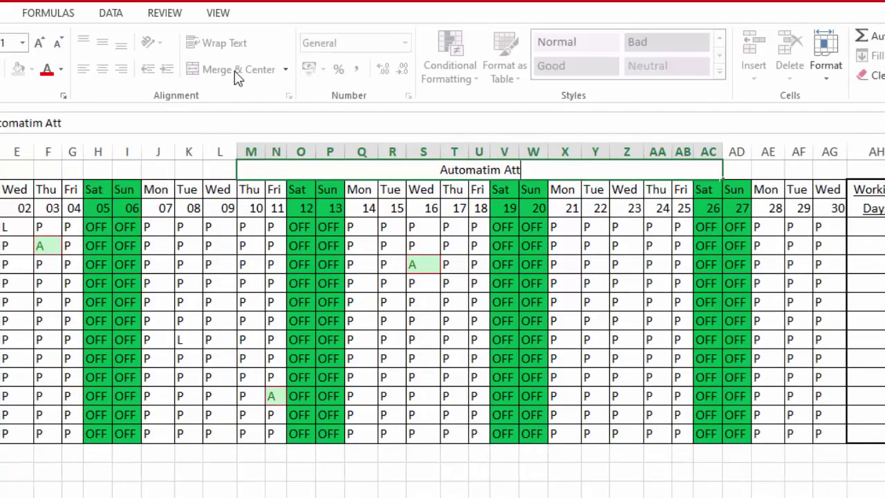
{"action": "type", "text": "endance shee"}
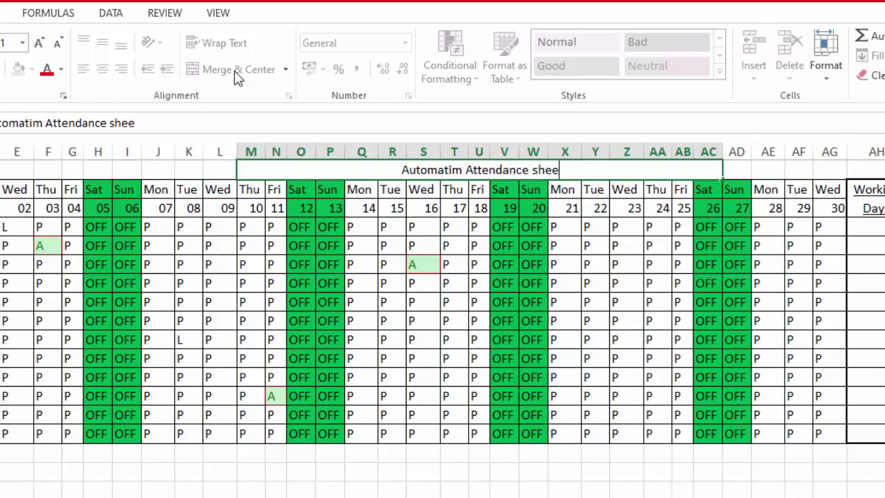
{"action": "type", "text": "t in Excel"}
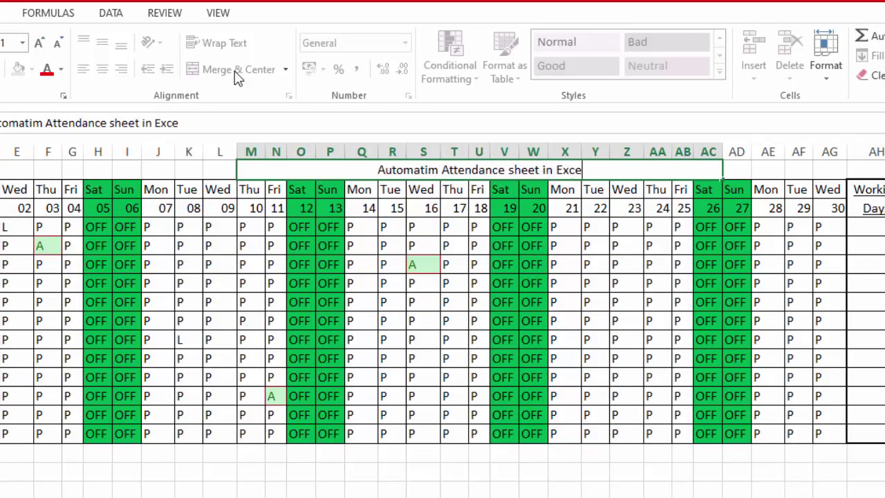
{"action": "left_click", "coordinate": [378, 243]}
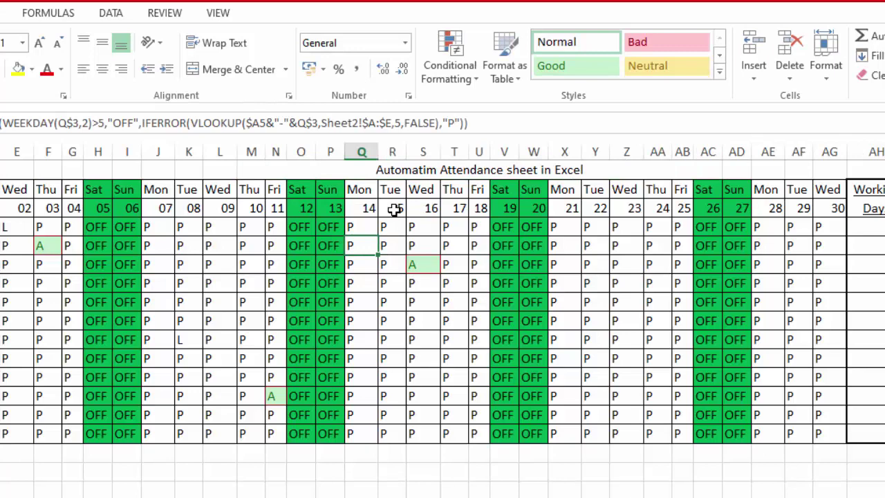
Enlarge the font of the merged title in row 1 to size 24.
{"action": "left_click", "coordinate": [422, 166]}
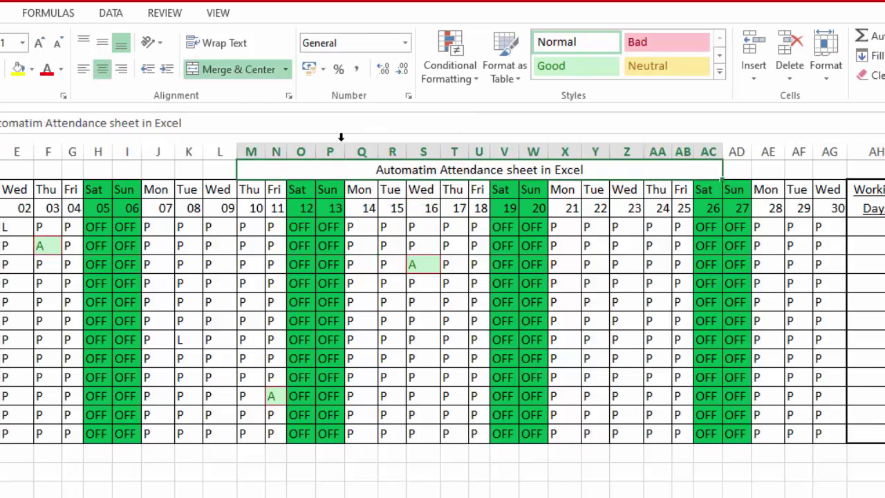
{"action": "left_click", "coordinate": [39, 43]}
{"action": "left_click", "coordinate": [39, 43]}
{"action": "left_click", "coordinate": [40, 43]}
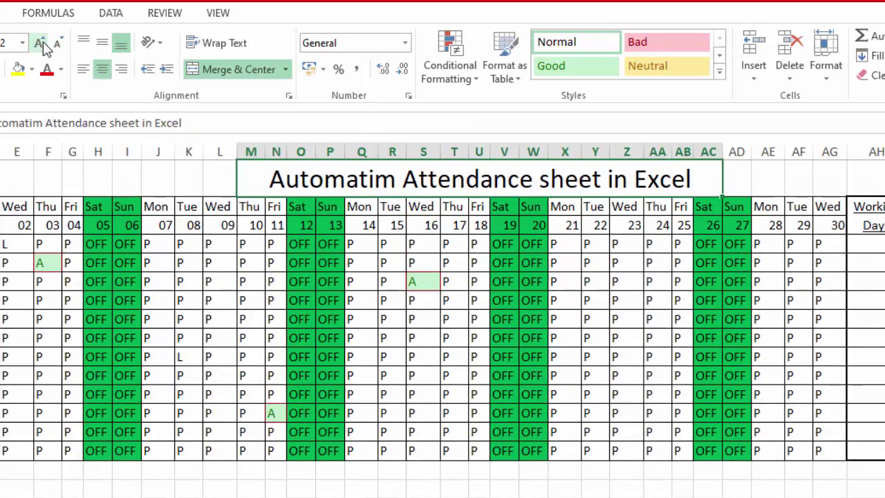
{"action": "left_click", "coordinate": [39, 42]}
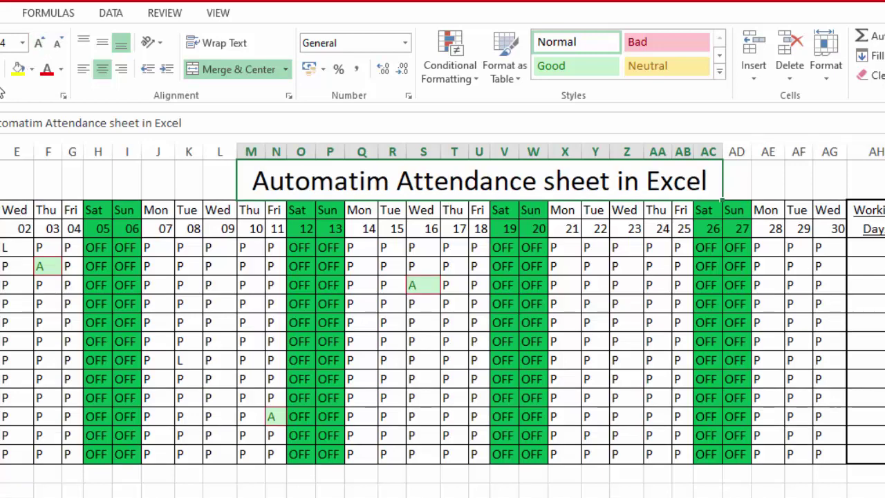
Format the merged title cell with white text and the standard purple fill.
{"action": "left_click", "coordinate": [32, 69]}
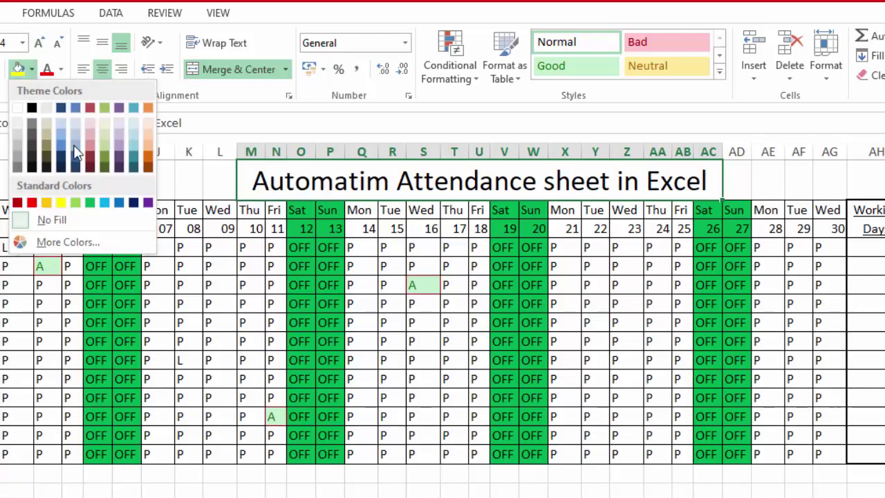
{"action": "left_click", "coordinate": [119, 203]}
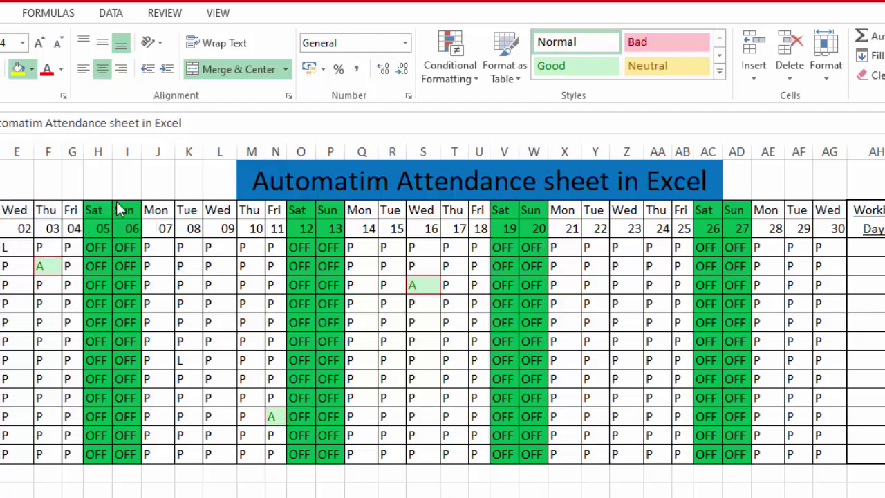
{"action": "left_click", "coordinate": [65, 75]}
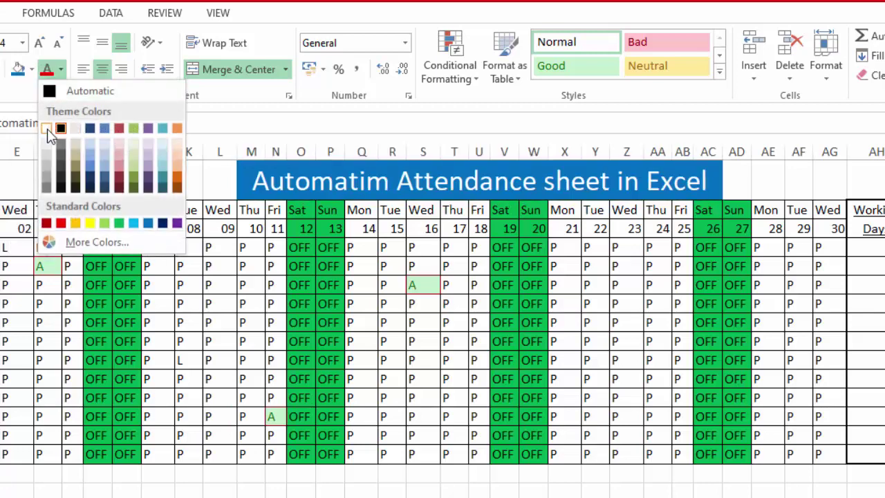
{"action": "left_click", "coordinate": [48, 130]}
{"action": "left_click", "coordinate": [32, 69]}
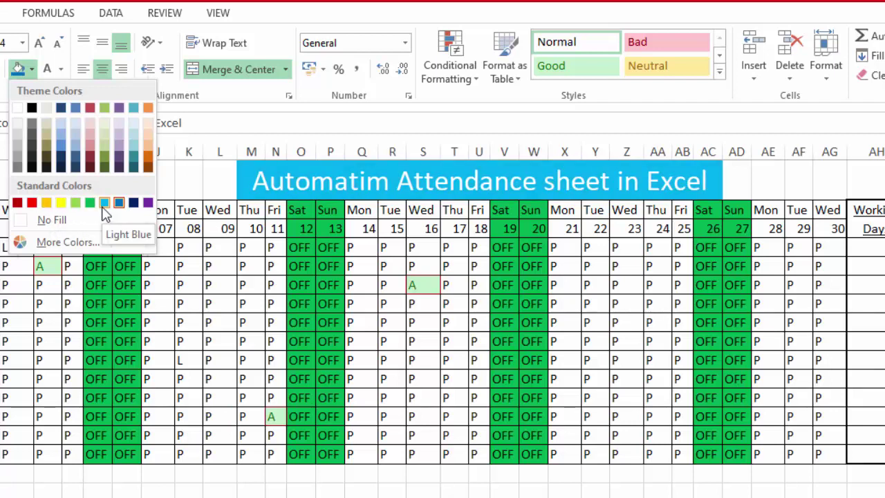
{"action": "left_click", "coordinate": [148, 203]}
{"action": "left_click", "coordinate": [199, 314]}
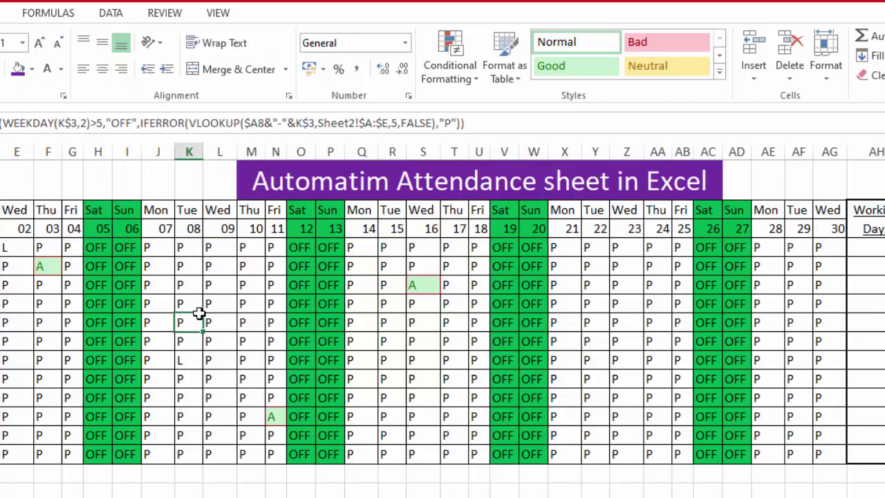